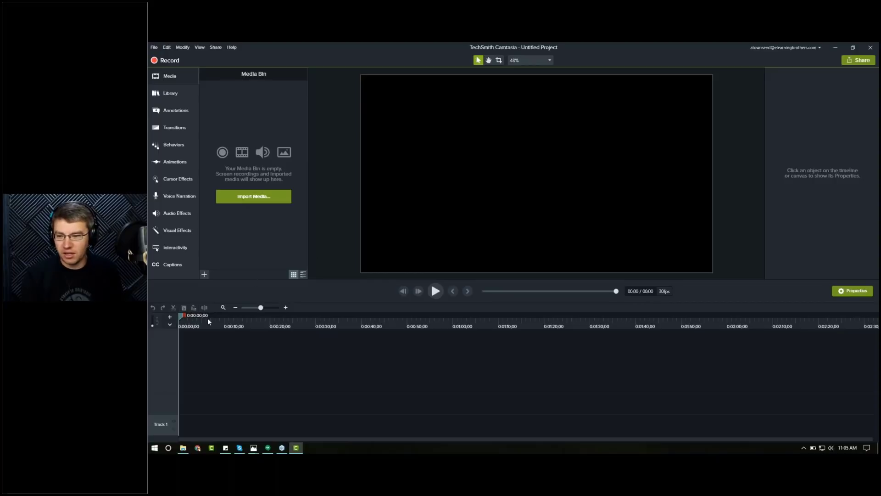
# Step: Import MVI_0002.MOV and Thomas.wav from the Thomas folder into the Media Bin
pyautogui.hotkey('alt', 'Tab')
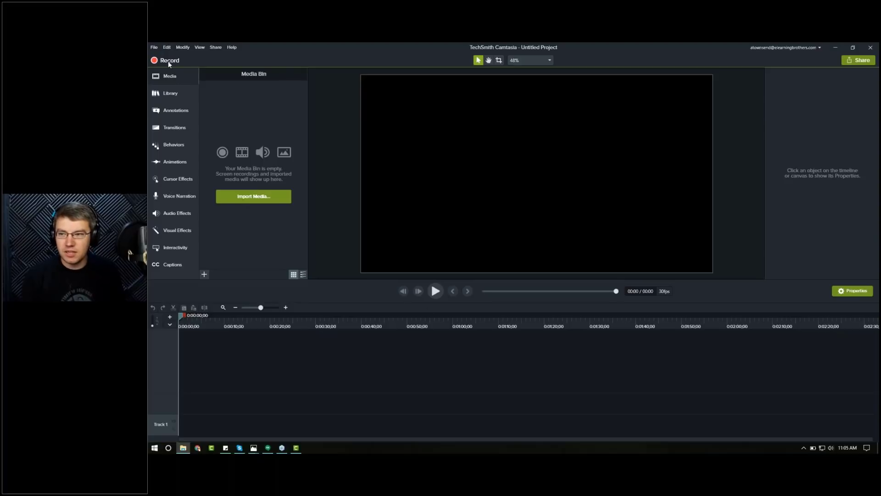
pyautogui.moveTo(168, 61); pyautogui.dragTo(527, 122)
pyautogui.click(485, 168)
pyautogui.doubleClick(485, 168)
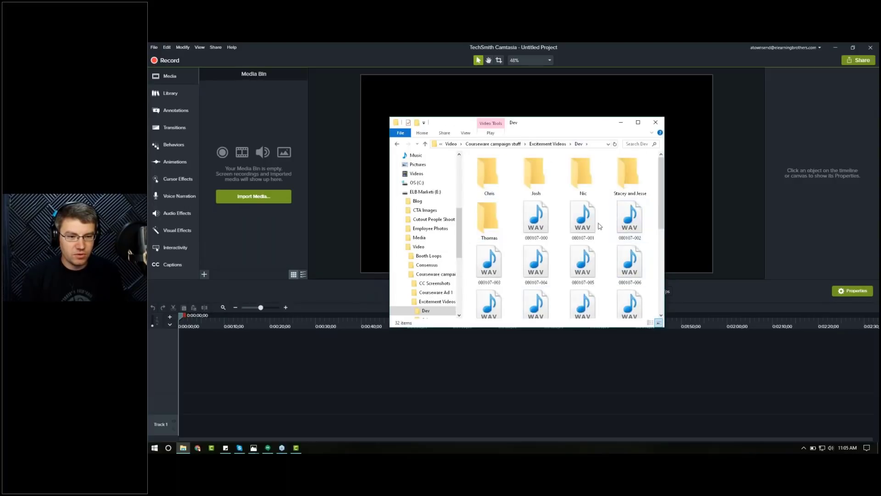
pyautogui.doubleClick(488, 219)
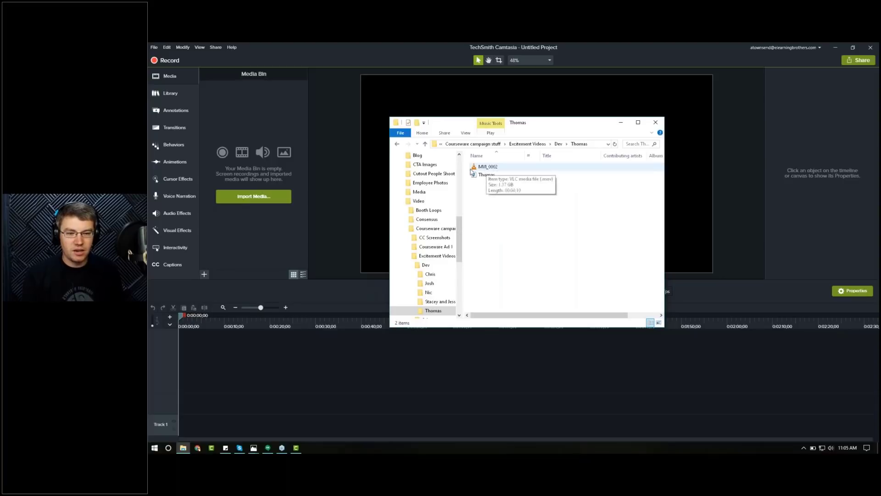
pyautogui.click(484, 175)
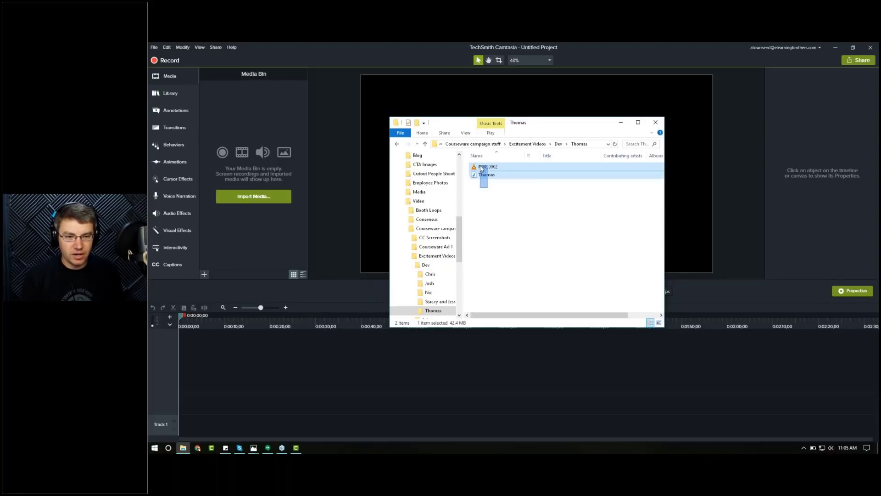
pyautogui.keyDown('ctrl'); pyautogui.click(490, 167); pyautogui.keyUp('ctrl')
pyautogui.moveTo(489, 167); pyautogui.dragTo(264, 190)
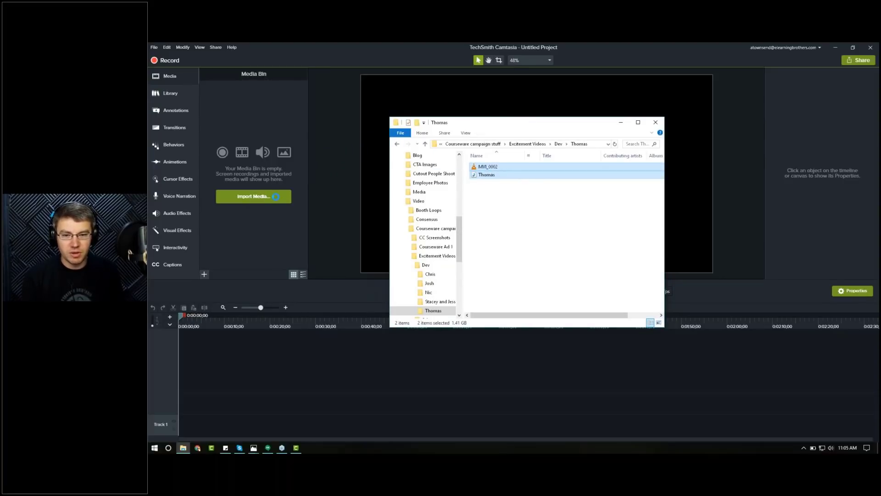
pyautogui.click(230, 143)
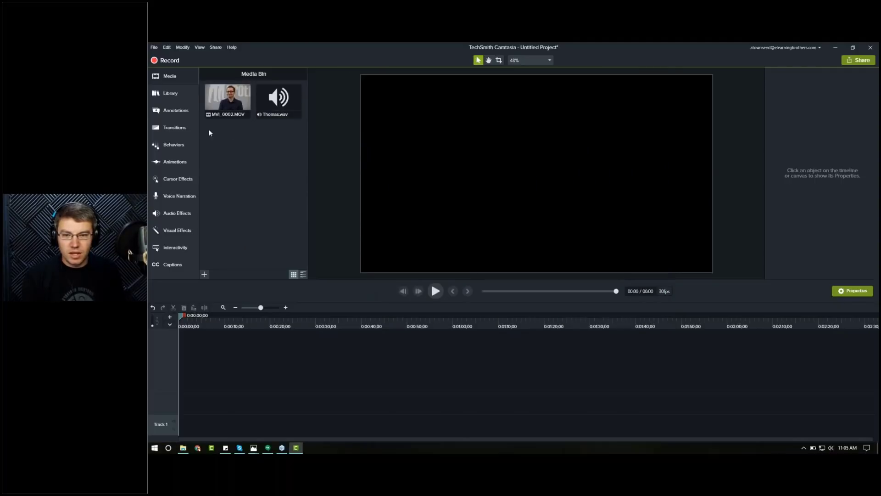
# Step: Place MVI_0002 on Track 2 and Thomas.wav on Track 1 of the timeline
pyautogui.moveTo(226, 99); pyautogui.dragTo(202, 413)
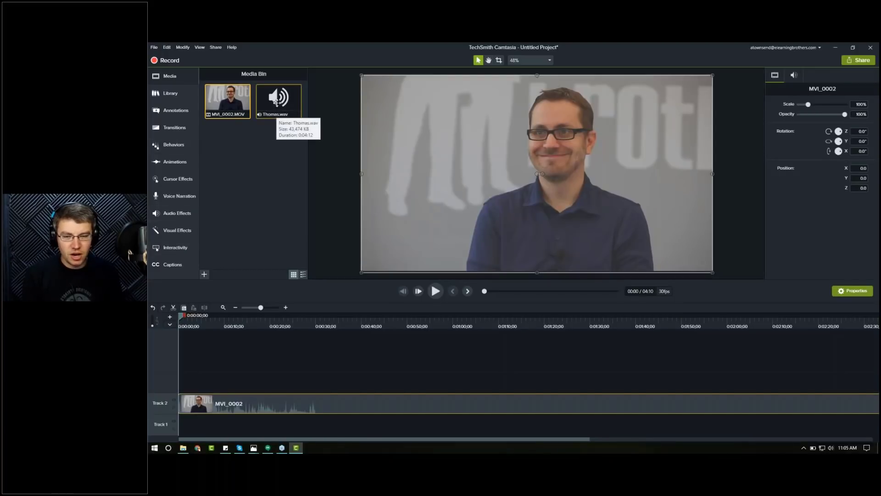
pyautogui.moveTo(277, 102); pyautogui.dragTo(175, 432)
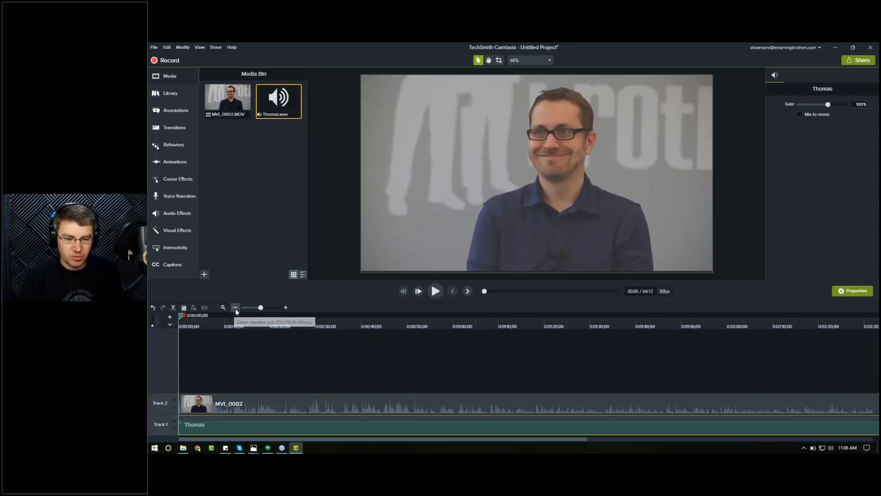
# Step: Shift the MVI_0002 video clip slightly later on the timeline to line up with the Thomas audio
pyautogui.click(223, 308)
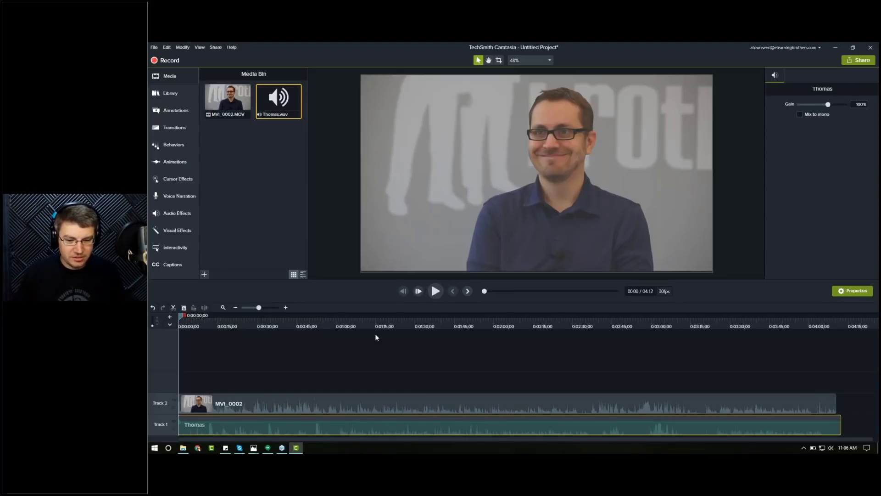
pyautogui.click(286, 307)
pyautogui.click(224, 307)
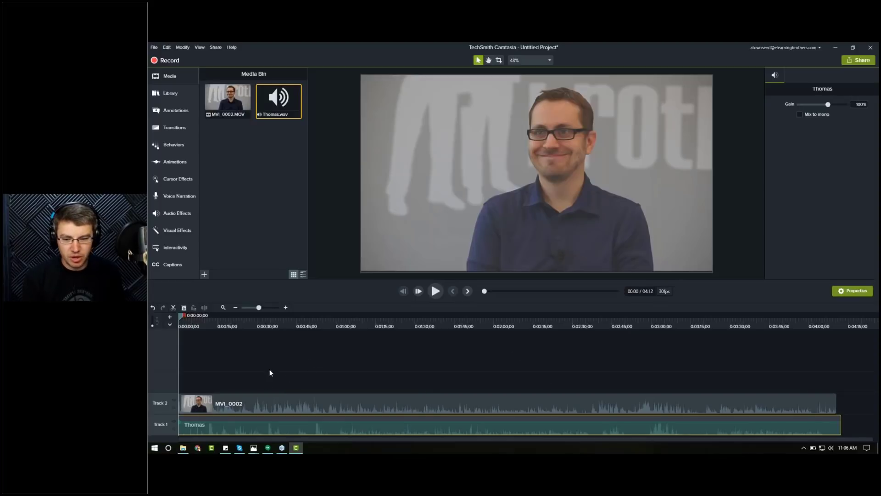
pyautogui.click(285, 308)
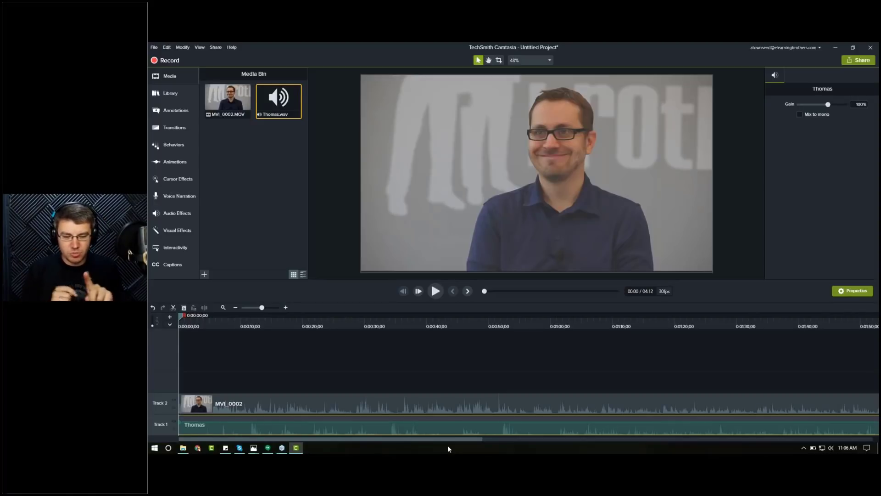
pyautogui.click(235, 307)
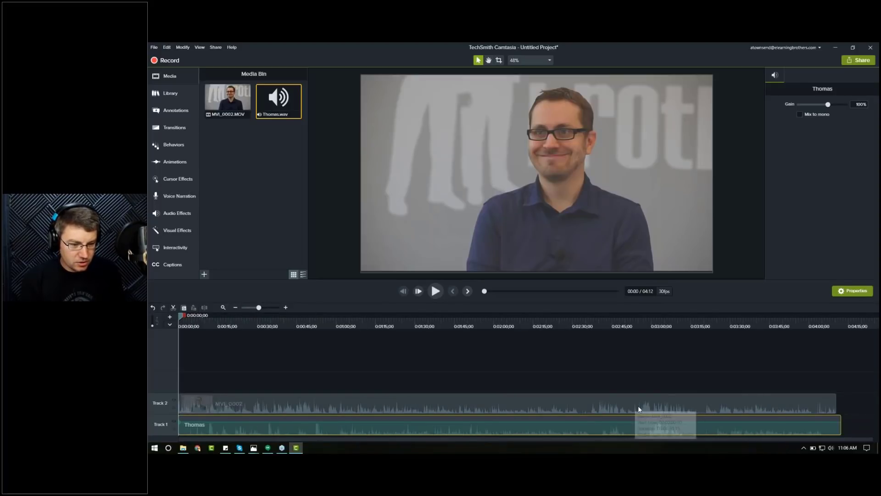
pyautogui.moveTo(643, 406); pyautogui.dragTo(647, 411)
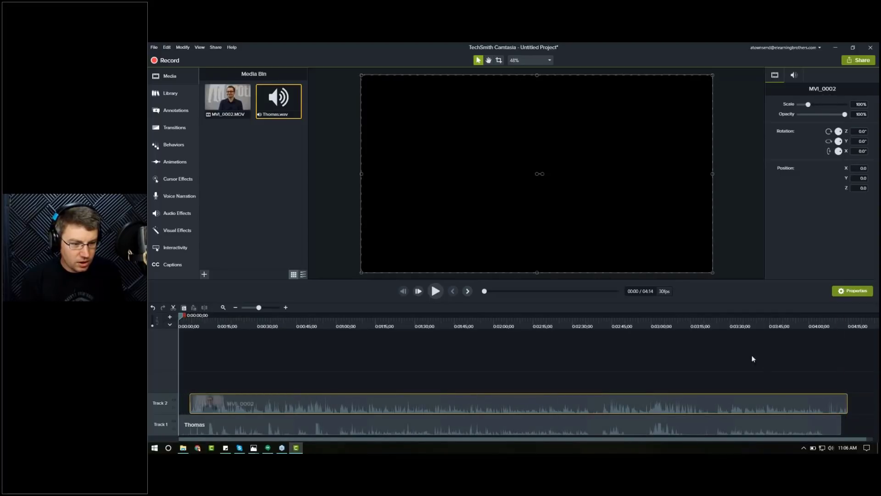
# Step: Play back the clips at several points to check the video's sync against the Thomas audio
pyautogui.click(715, 323)
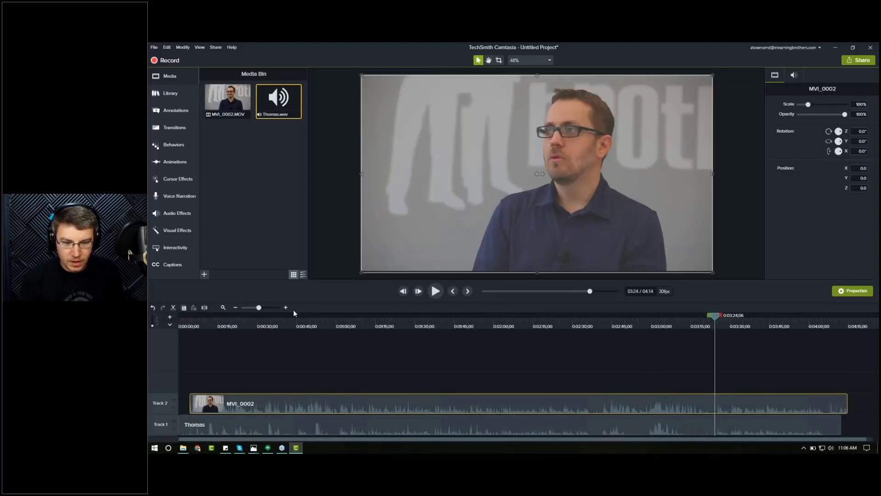
pyautogui.click(286, 308)
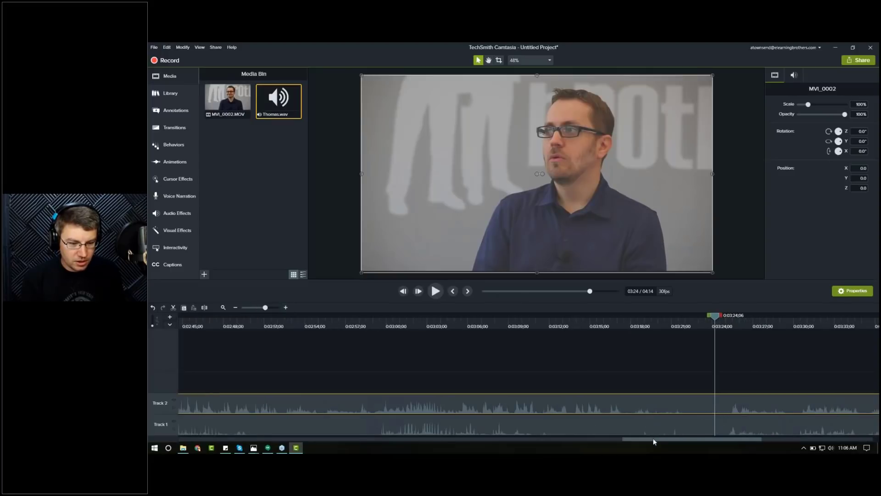
pyautogui.moveTo(662, 443); pyautogui.dragTo(708, 448)
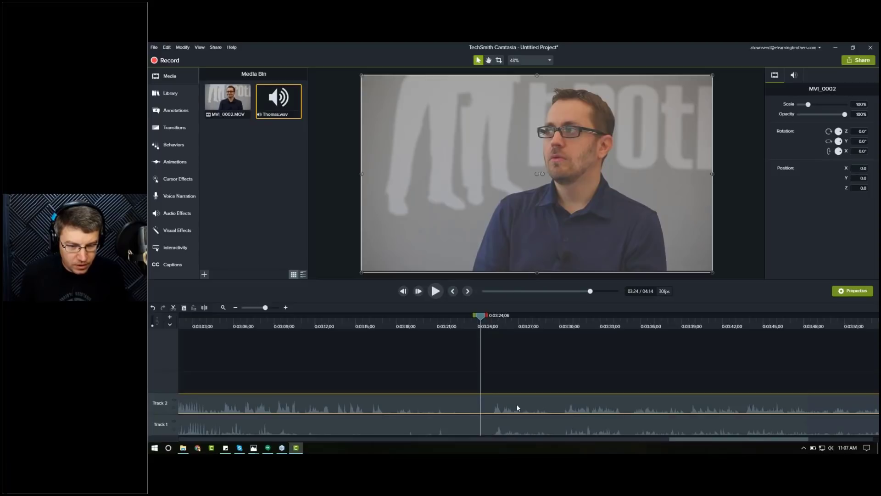
pyautogui.moveTo(481, 316); pyautogui.dragTo(486, 317)
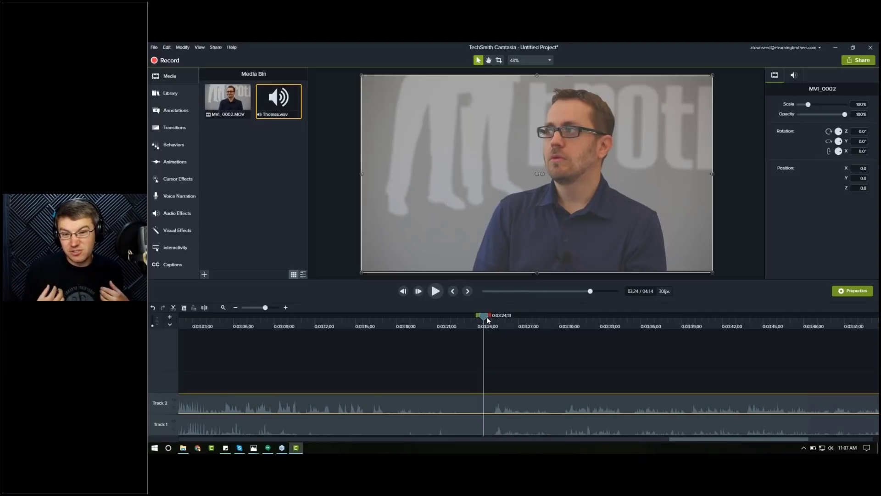
pyautogui.click(436, 291)
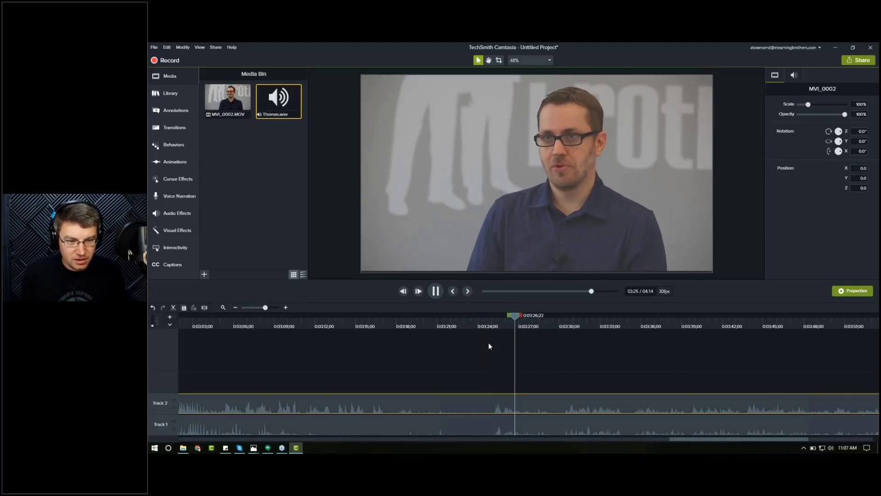
pyautogui.press('space')
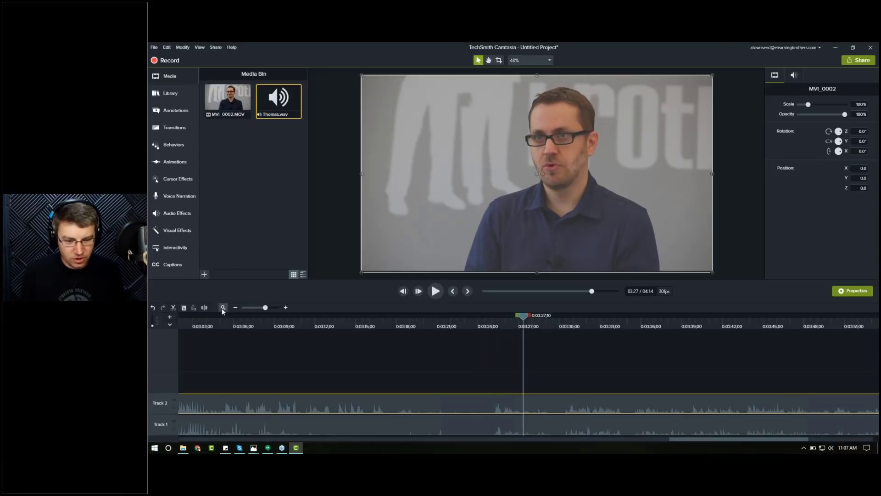
pyautogui.click(286, 307)
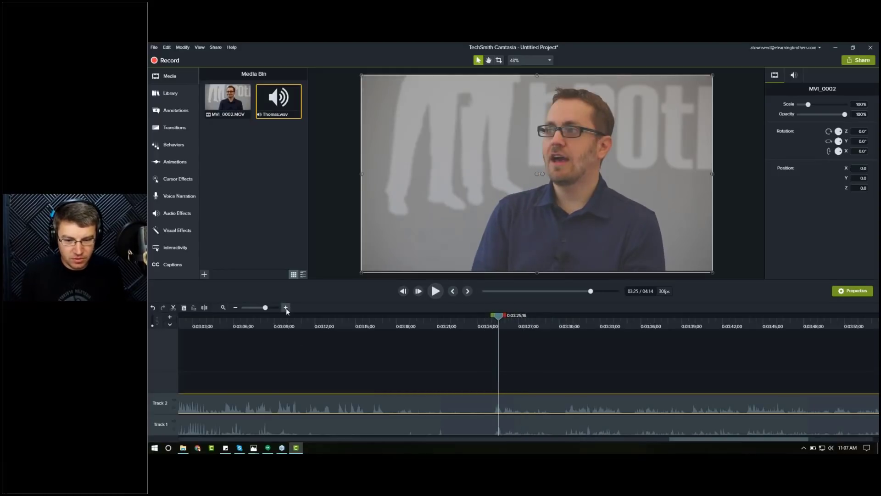
pyautogui.click(286, 308)
pyautogui.moveTo(471, 319); pyautogui.dragTo(479, 319)
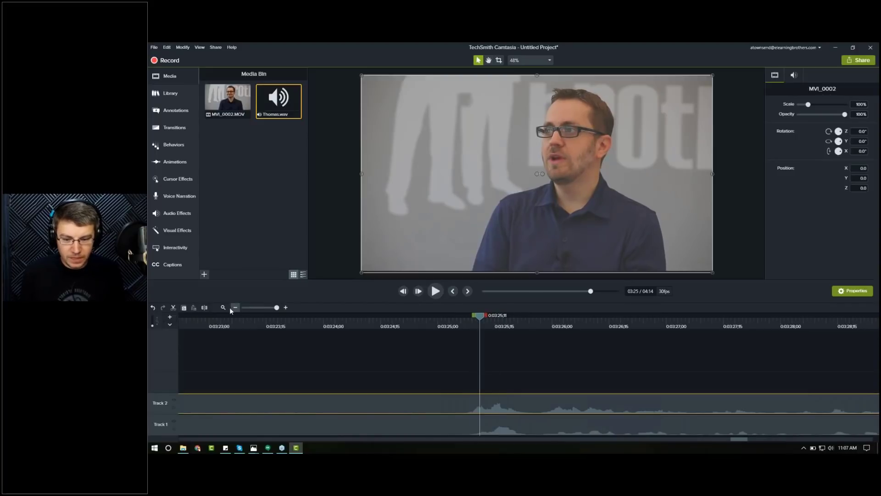
pyautogui.click(232, 308)
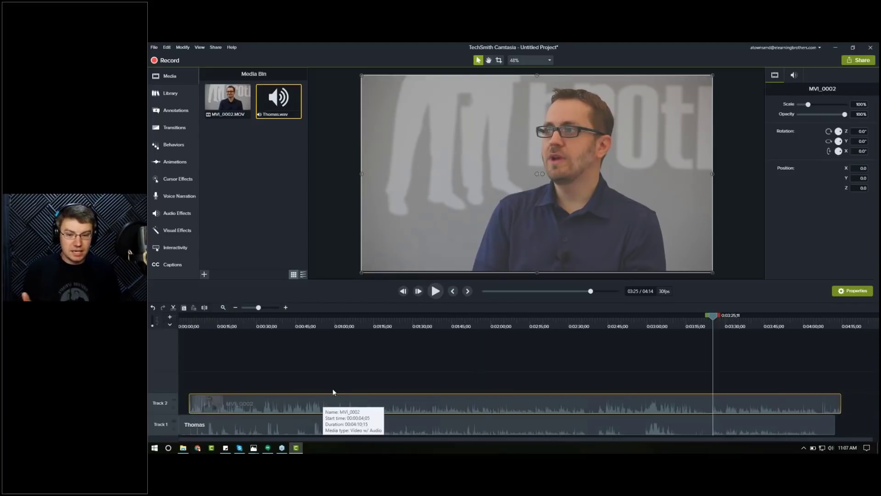
pyautogui.click(194, 321)
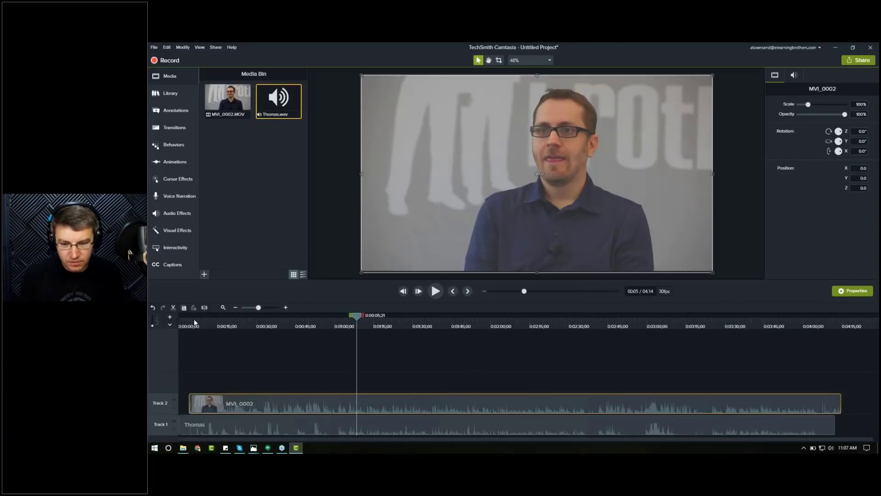
pyautogui.moveTo(194, 320); pyautogui.dragTo(198, 320)
pyautogui.press('space')
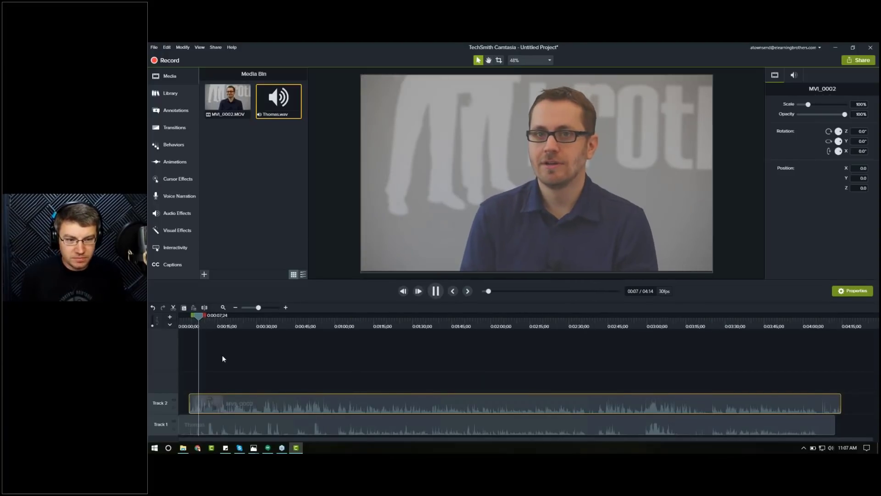
pyautogui.press('space')
# Step: Split both clips at the playhead and delete the portions before it
pyautogui.hotkey('ctrl', 'a')
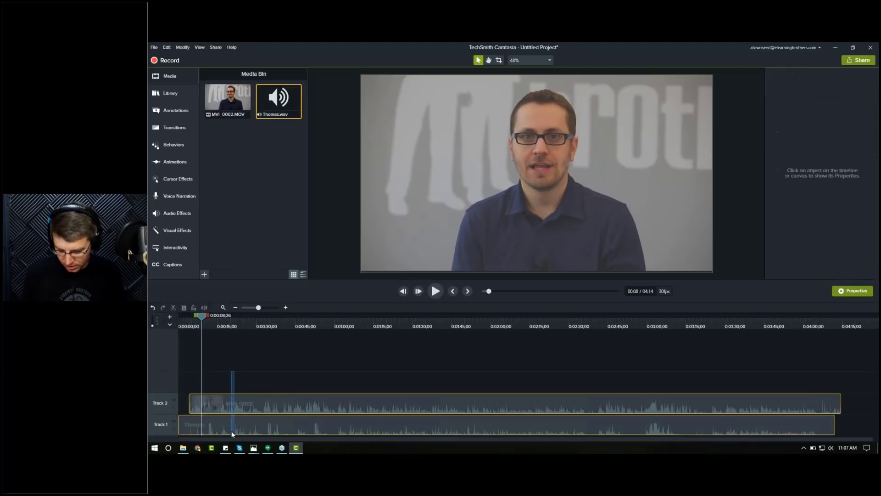
pyautogui.click(245, 379)
pyautogui.press('s')
pyautogui.moveTo(191, 389); pyautogui.dragTo(194, 427)
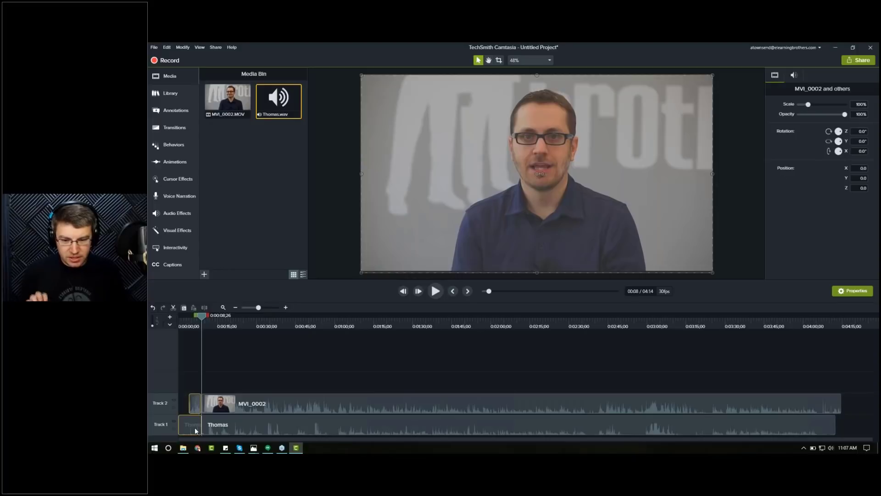
pyautogui.press('Delete')
pyautogui.moveTo(472, 415); pyautogui.dragTo(434, 404)
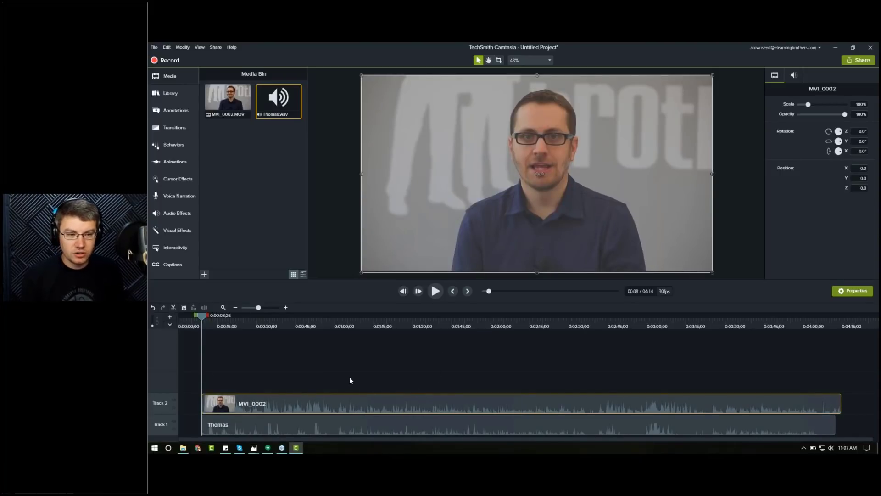
# Step: Separate the video clip's audio from its video and delete the separated camera audio
pyautogui.rightClick(327, 404)
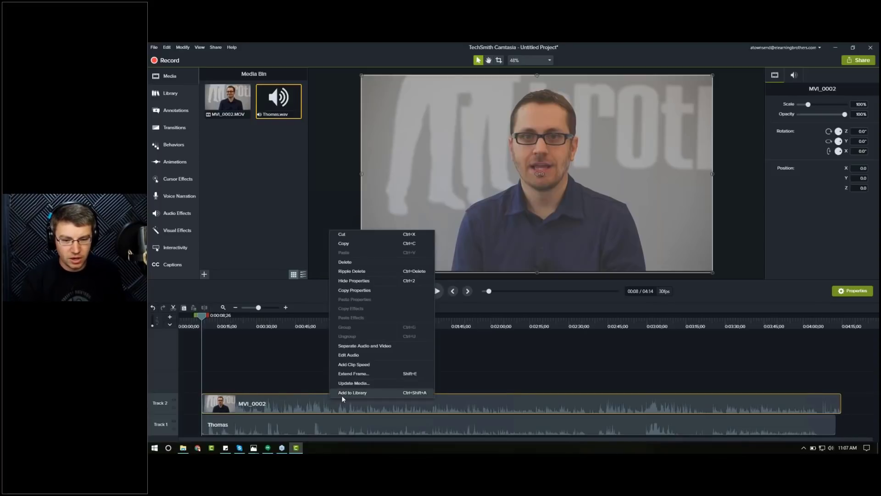
pyautogui.click(358, 346)
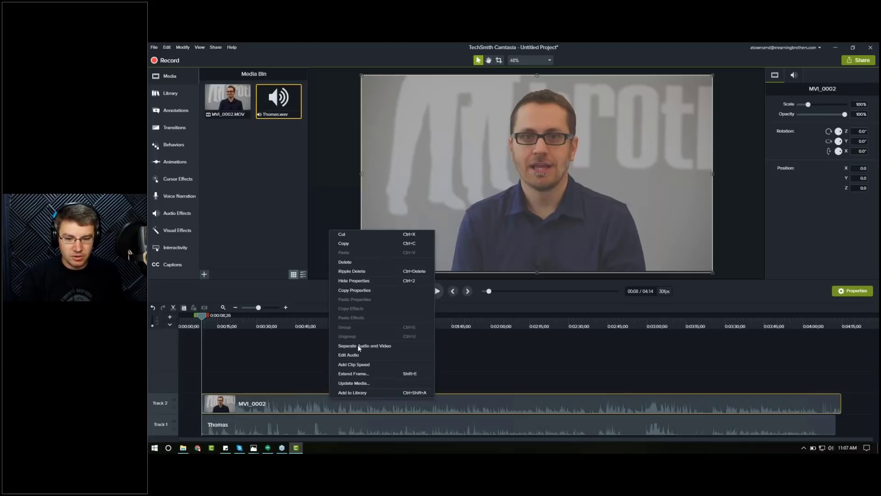
pyautogui.click(327, 379)
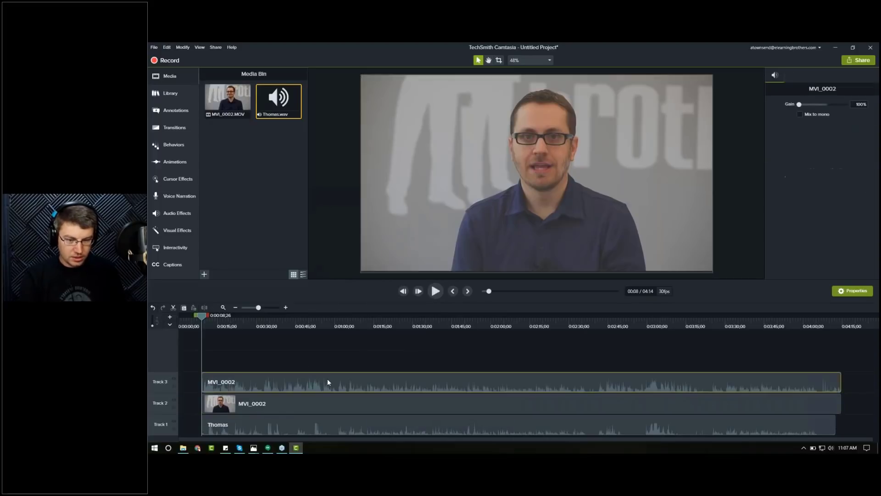
pyautogui.press('Delete')
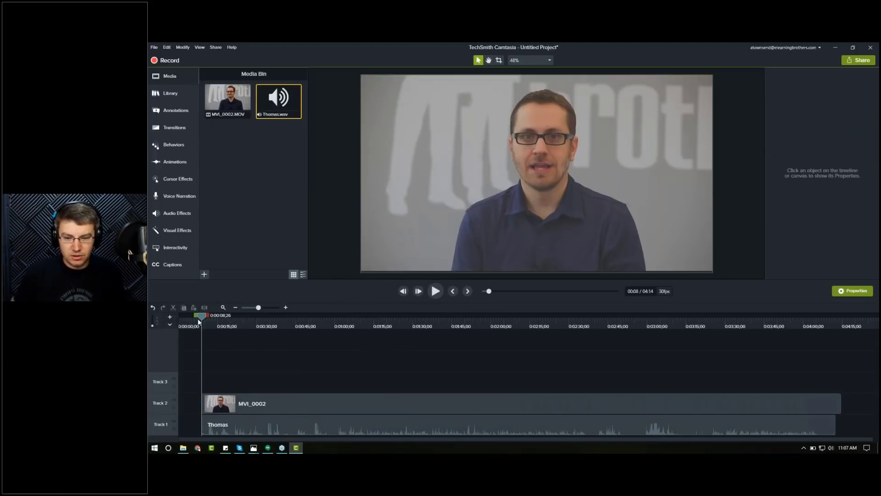
# Step: Preview playback, then select both clips and shift them slightly earlier toward the start of the timeline
pyautogui.press('space')
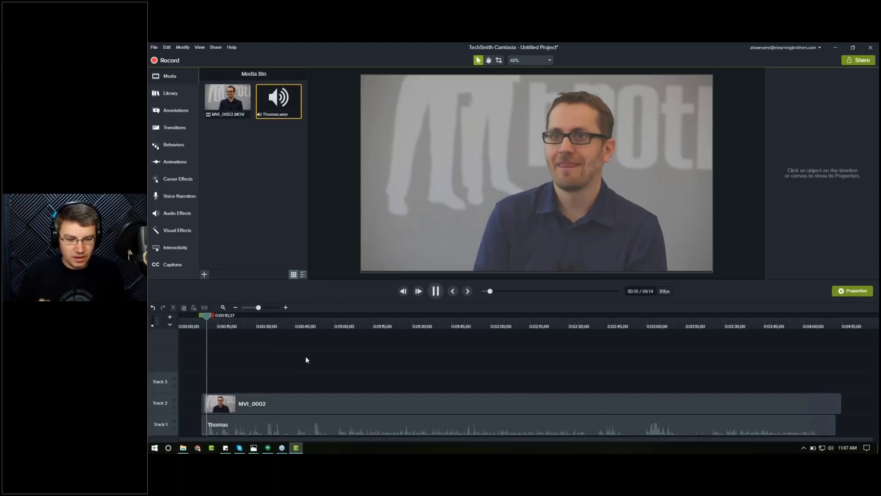
pyautogui.press('space')
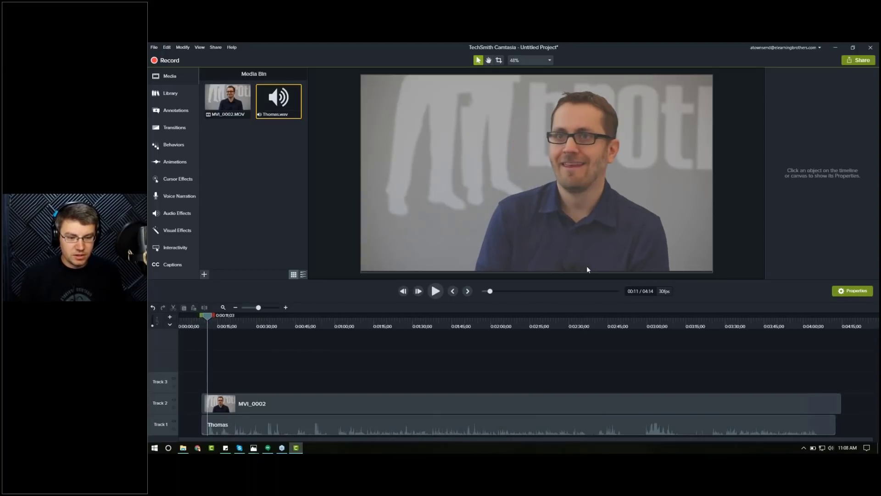
pyautogui.moveTo(271, 361); pyautogui.dragTo(345, 411)
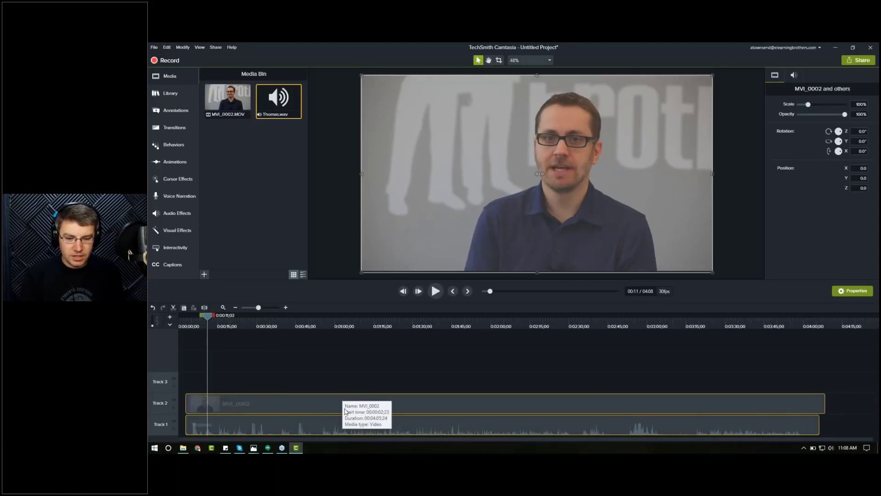
pyautogui.rightClick(456, 401)
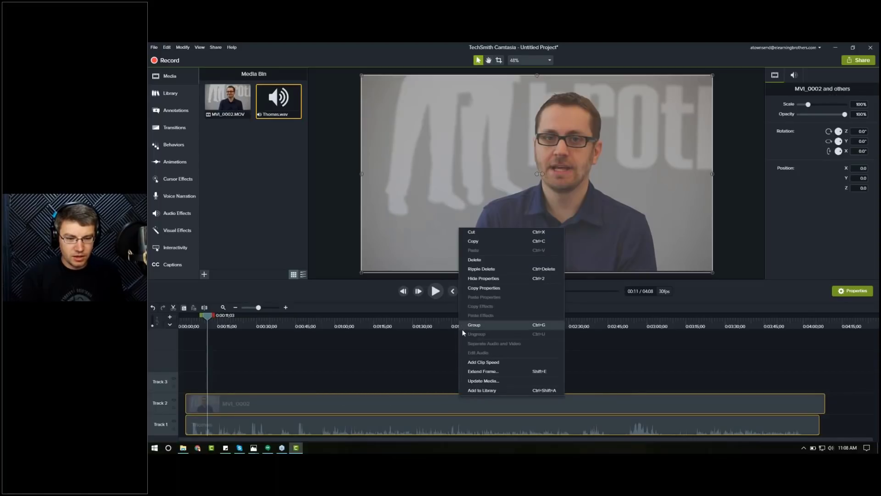
pyautogui.click(407, 371)
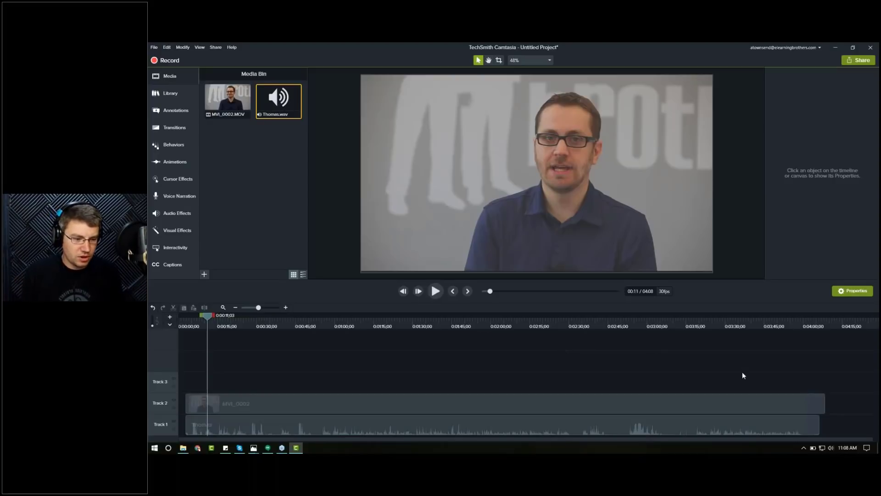
# Step: Split both clips at about 4:02 and delete the trailing portions after the playhead
pyautogui.click(801, 324)
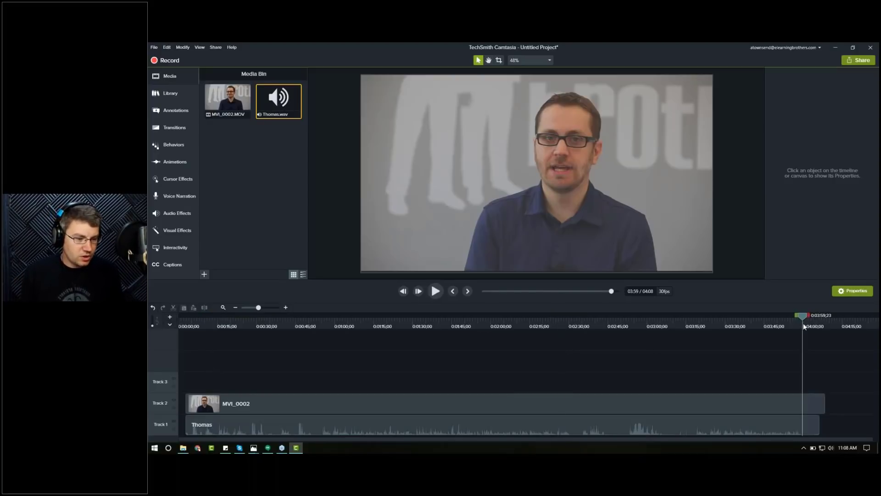
pyautogui.moveTo(788, 382); pyautogui.dragTo(778, 434)
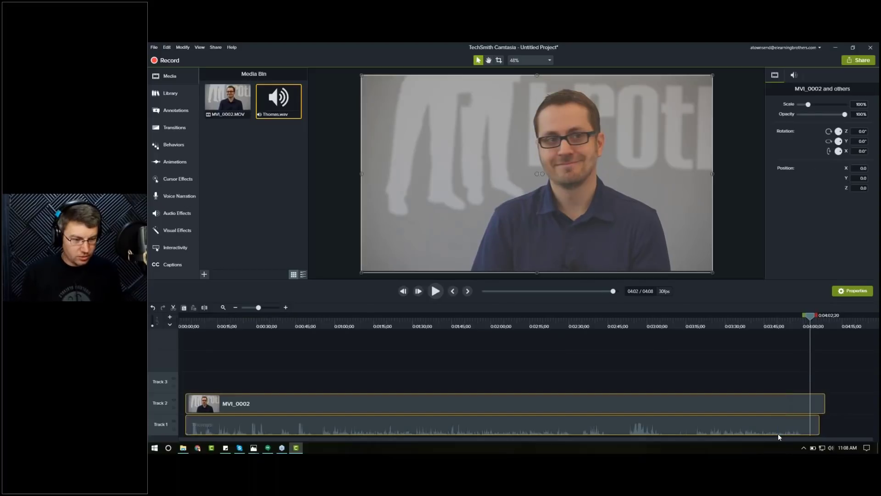
pyautogui.press('s')
pyautogui.moveTo(840, 398); pyautogui.dragTo(816, 432)
pyautogui.press('Delete')
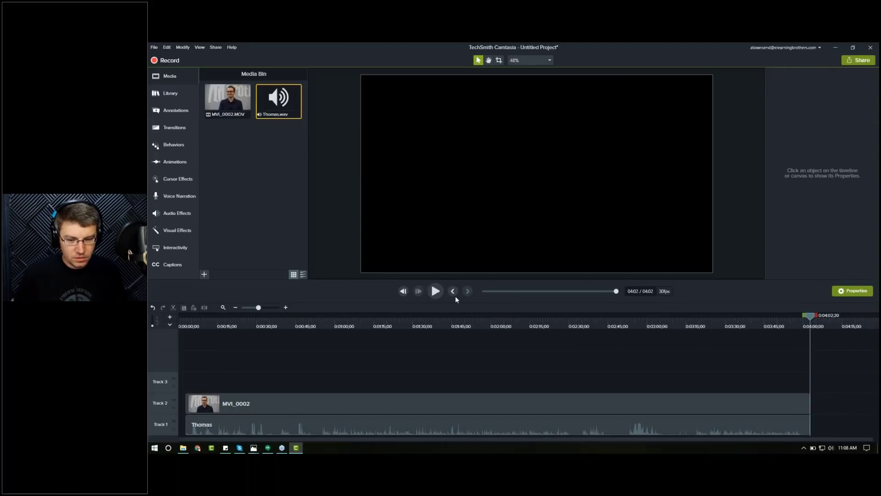
# Step: Preview around 0:52 and remove both clips' opening portion before about 0:52
pyautogui.click(318, 320)
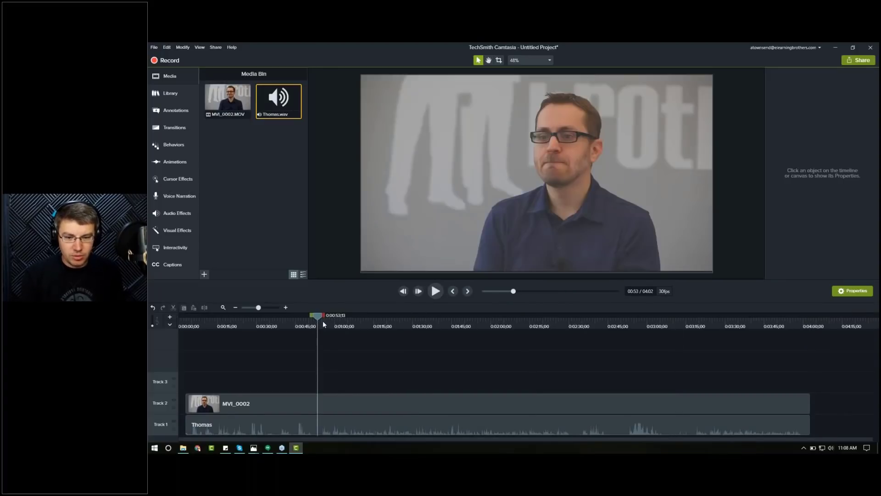
pyautogui.moveTo(318, 321)
pyautogui.mouseDown()
pyautogui.moveTo(336, 324)
pyautogui.moveTo(313, 331)
pyautogui.mouseUp()
pyautogui.press('space')
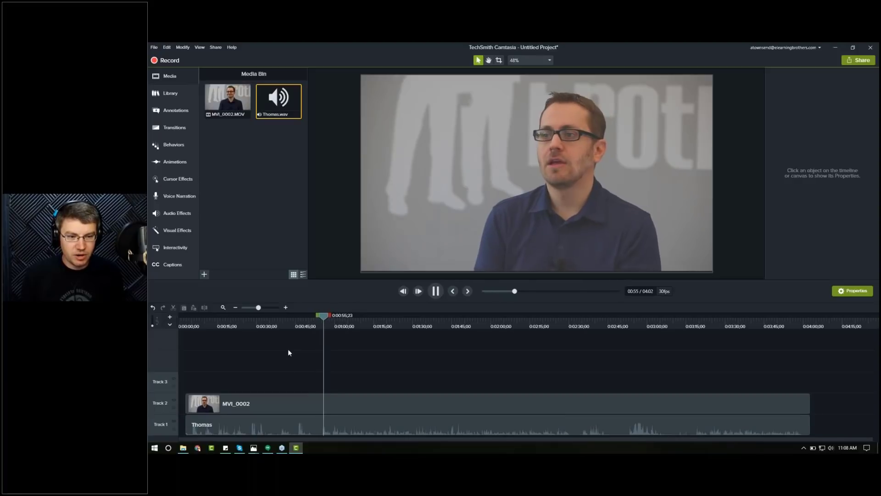
pyautogui.click(318, 321)
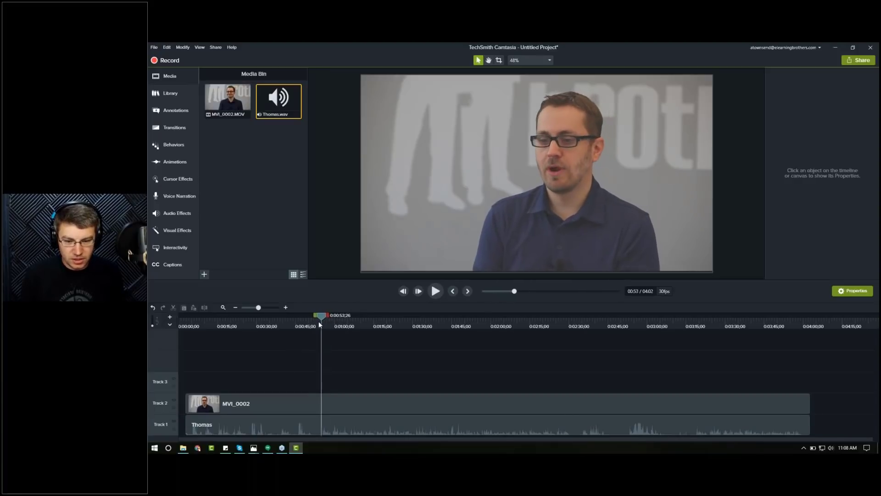
pyautogui.moveTo(319, 326); pyautogui.dragTo(391, 430)
# Step: Select both clips and split them at about 2:30 after previewing that passage
pyautogui.click(553, 325)
pyautogui.moveTo(533, 378); pyautogui.dragTo(525, 428)
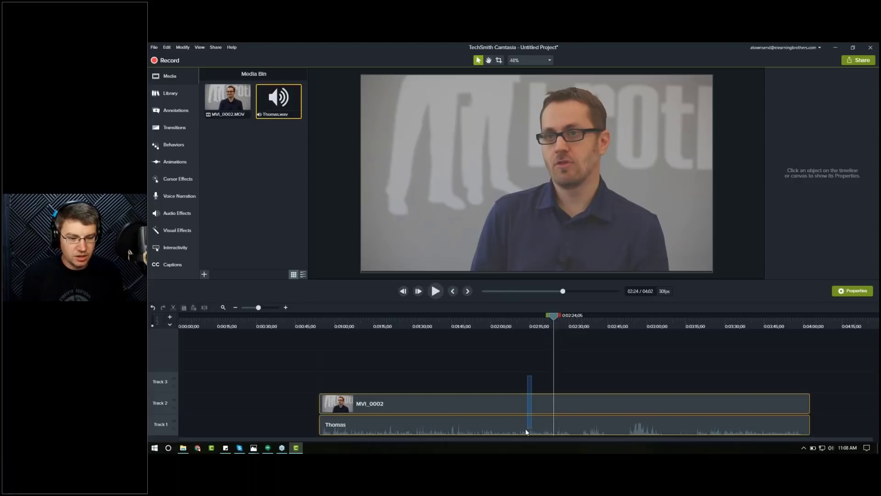
pyautogui.press('space')
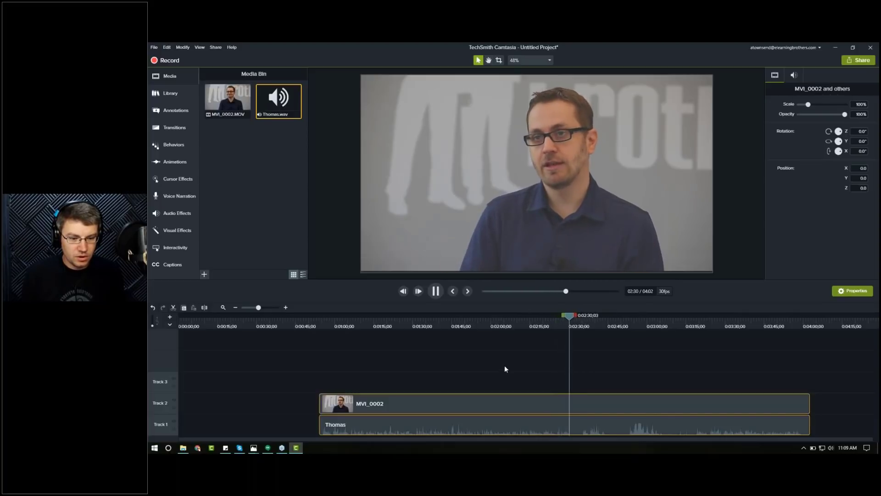
pyautogui.press('space')
pyautogui.press('s')
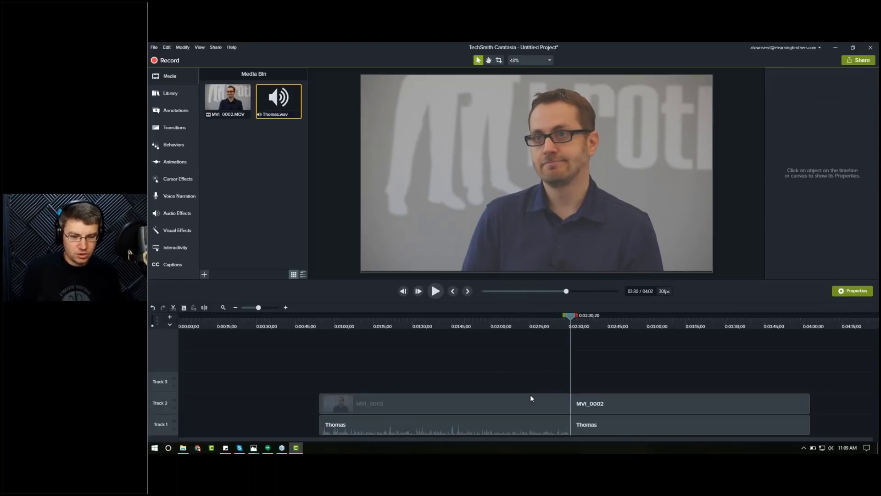
# Step: Move the first video and audio sections earlier on the timeline to start at about 0:25
pyautogui.moveTo(495, 426); pyautogui.dragTo(426, 432)
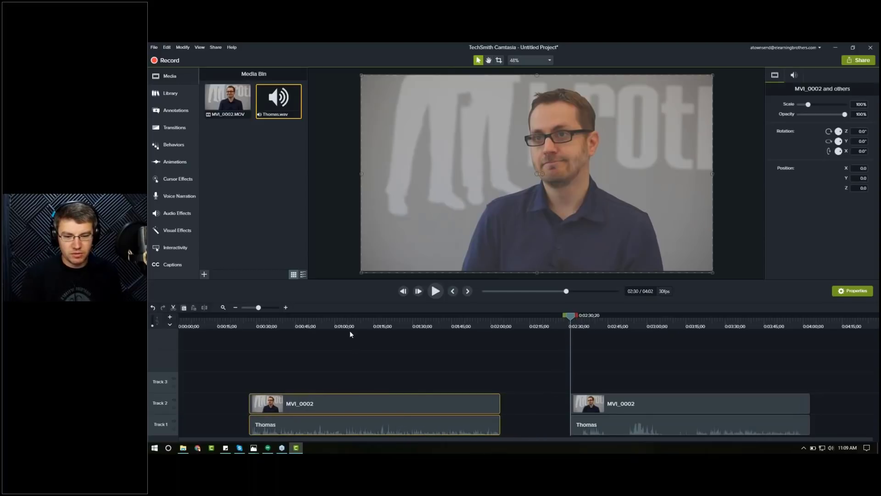
pyautogui.click(348, 324)
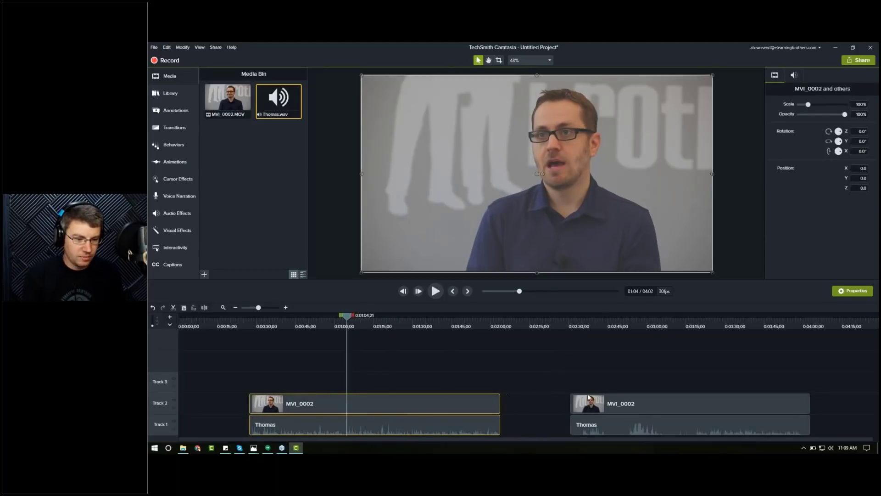
# Step: Split the later video and audio section at about 3:18 and delete the part between the two split points
pyautogui.click(705, 323)
pyautogui.moveTo(711, 325); pyautogui.dragTo(692, 325)
pyautogui.press('space')
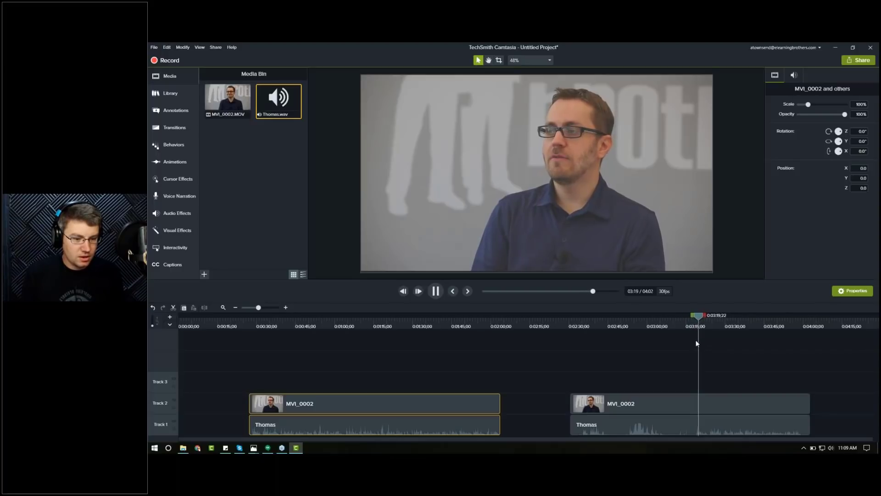
pyautogui.press('space')
pyautogui.click(695, 325)
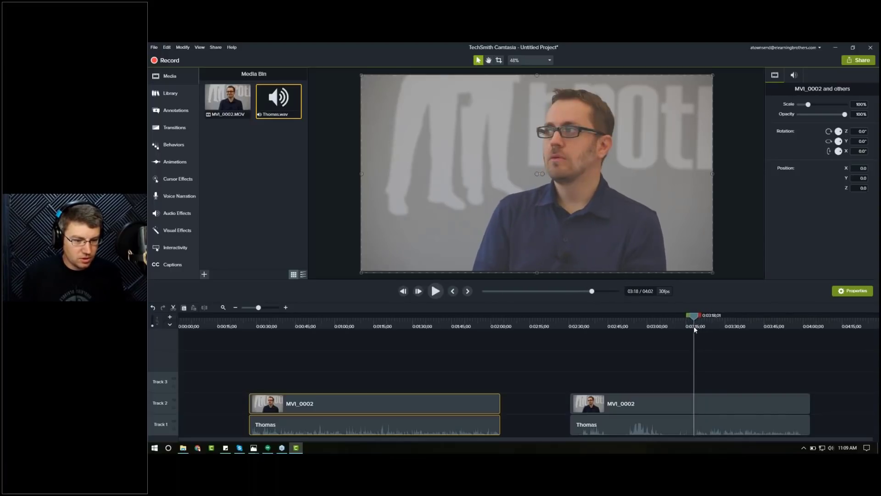
pyautogui.click(650, 407)
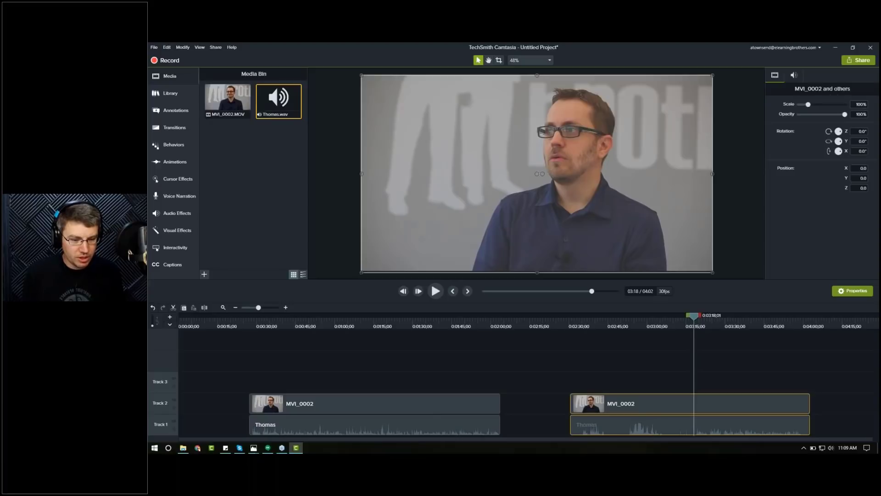
pyautogui.press('s')
pyautogui.click(629, 422)
pyautogui.press('Delete')
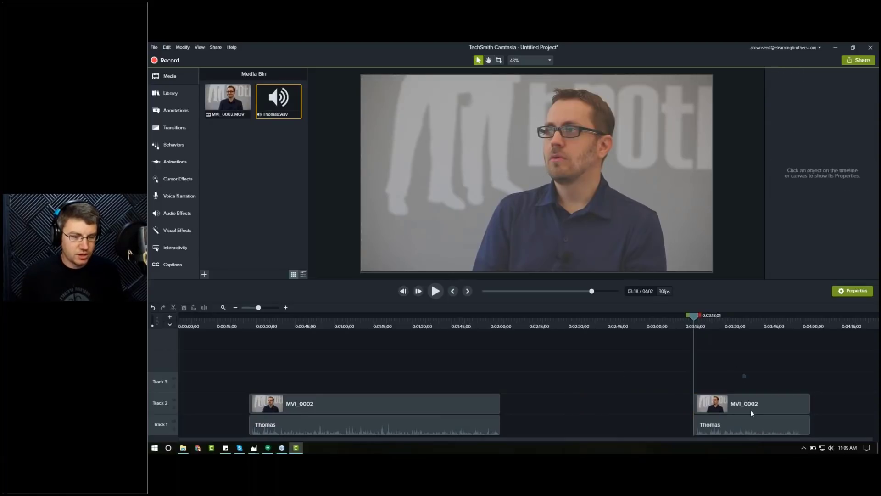
# Step: Move the remaining end section left so it joins the first section, then play across the cut
pyautogui.moveTo(751, 417); pyautogui.dragTo(546, 423)
pyautogui.click(482, 320)
pyautogui.press('space')
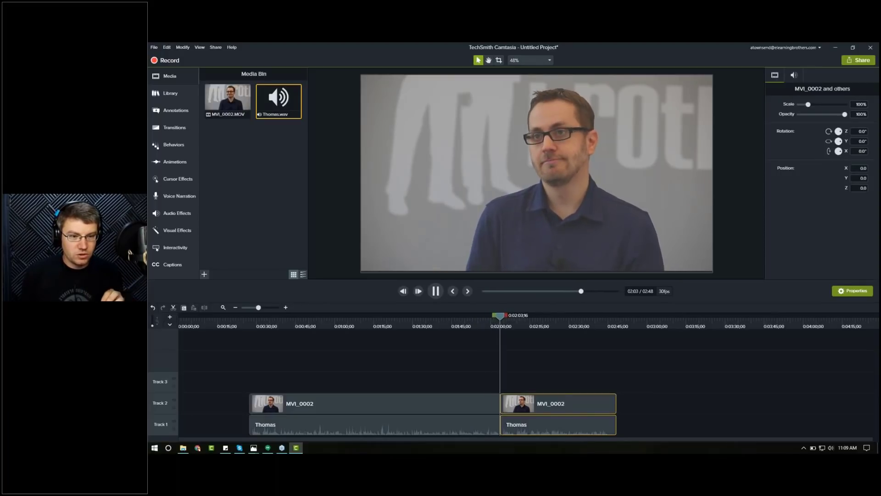
pyautogui.press('space')
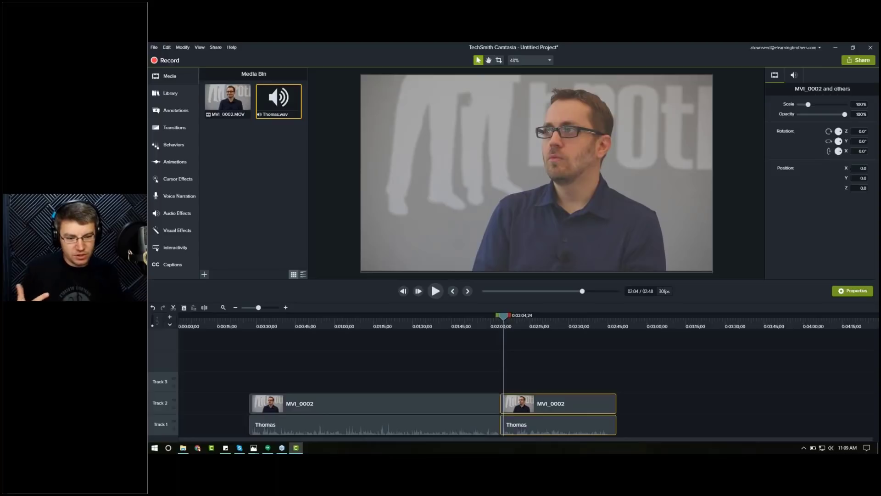
# Step: Enlarge the second video section to 133.2% scale in the canvas to create a zoomed jump cut, and preview it
pyautogui.click(515, 324)
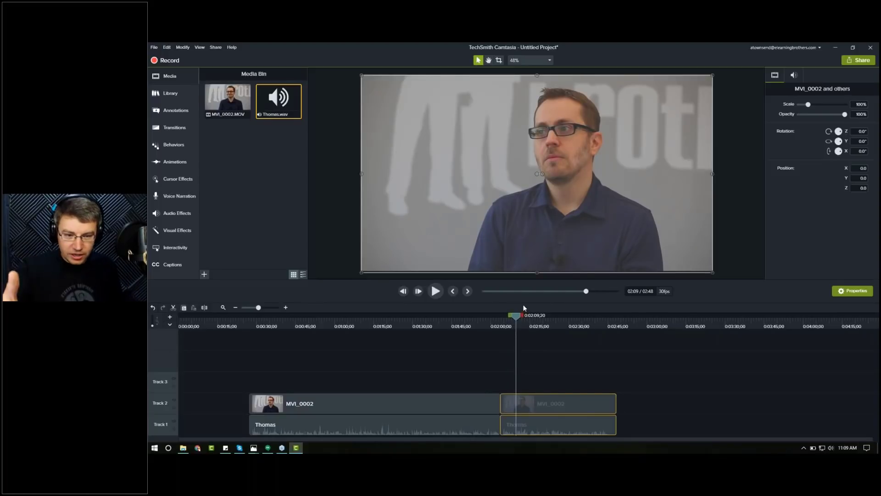
pyautogui.click(550, 399)
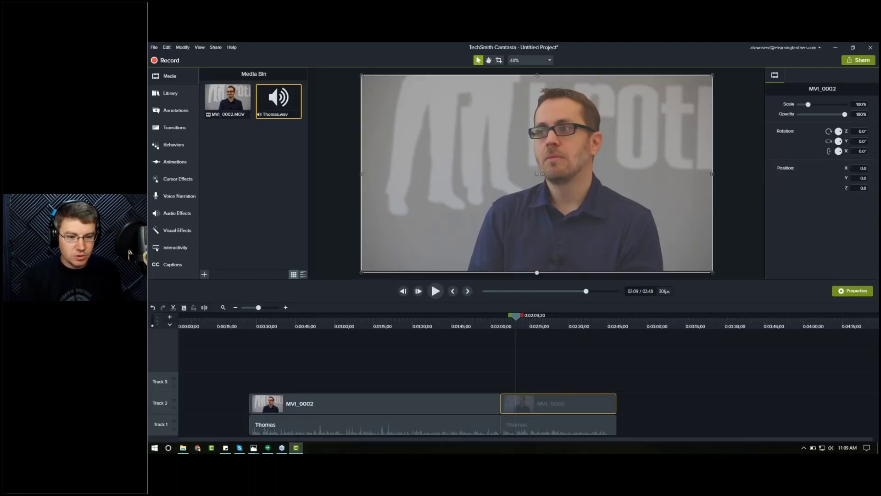
pyautogui.moveTo(537, 281); pyautogui.dragTo(532, 339)
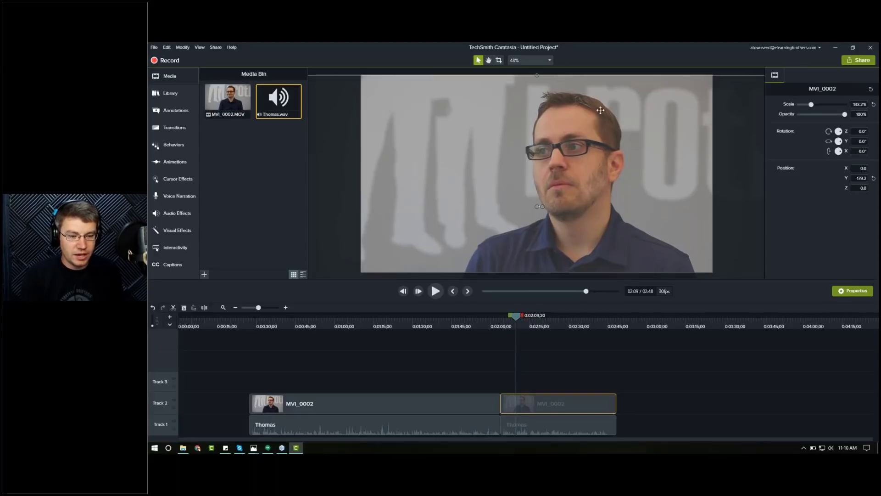
pyautogui.click(487, 322)
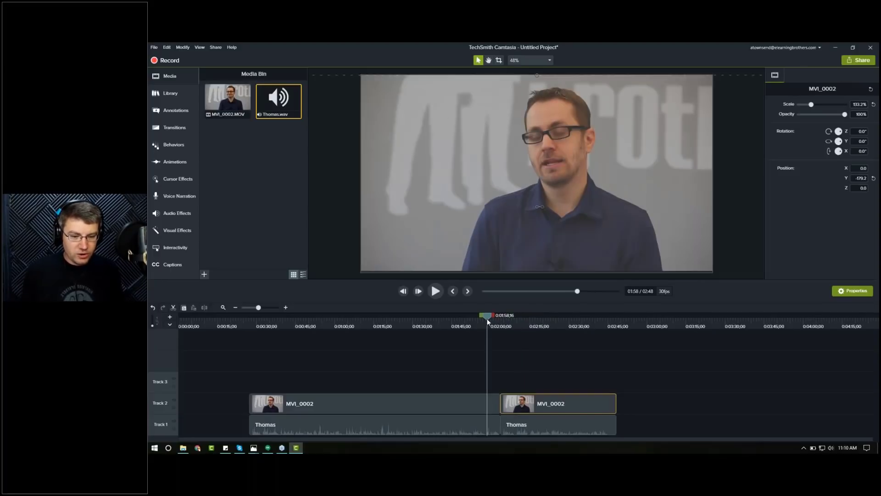
pyautogui.press('space')
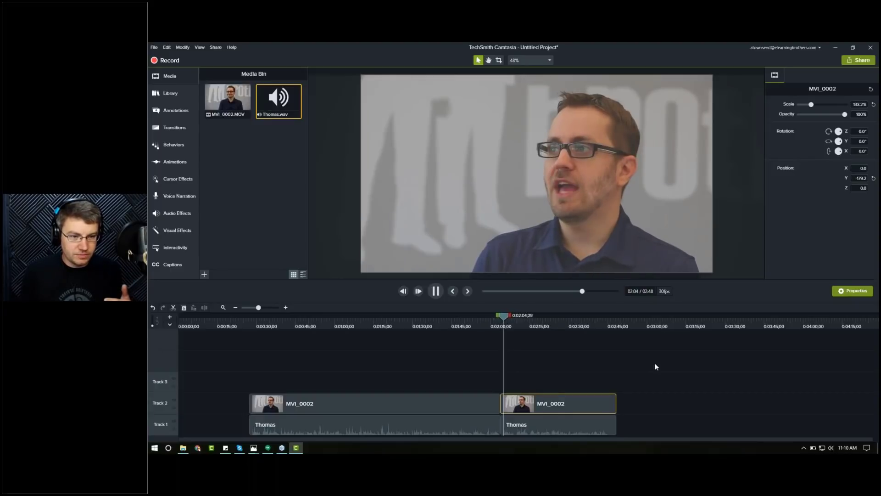
pyautogui.press('space')
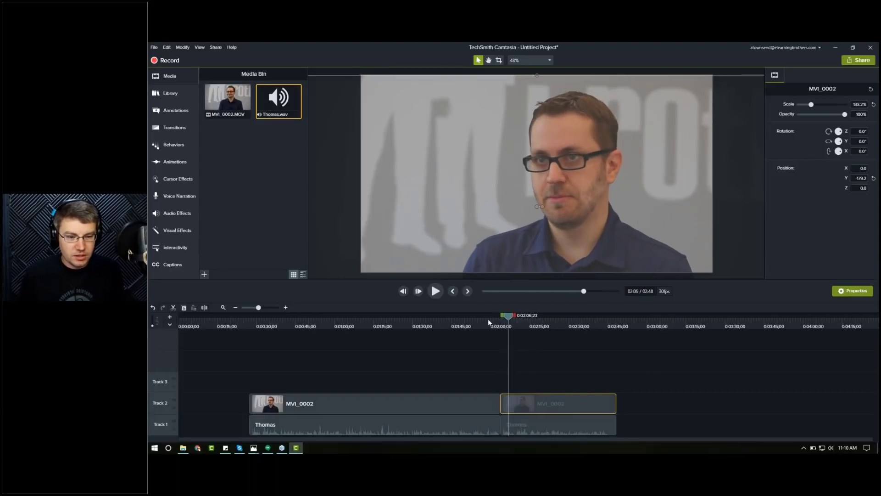
# Step: Reposition the enlarged second video section slightly lower in the frame and replay the cut
pyautogui.click(489, 318)
pyautogui.click(522, 326)
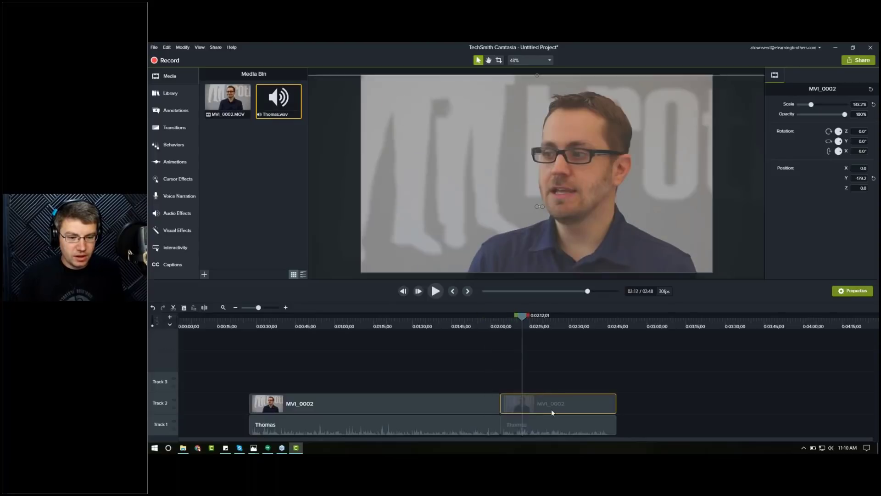
pyautogui.moveTo(546, 249); pyautogui.dragTo(549, 261)
pyautogui.click(490, 326)
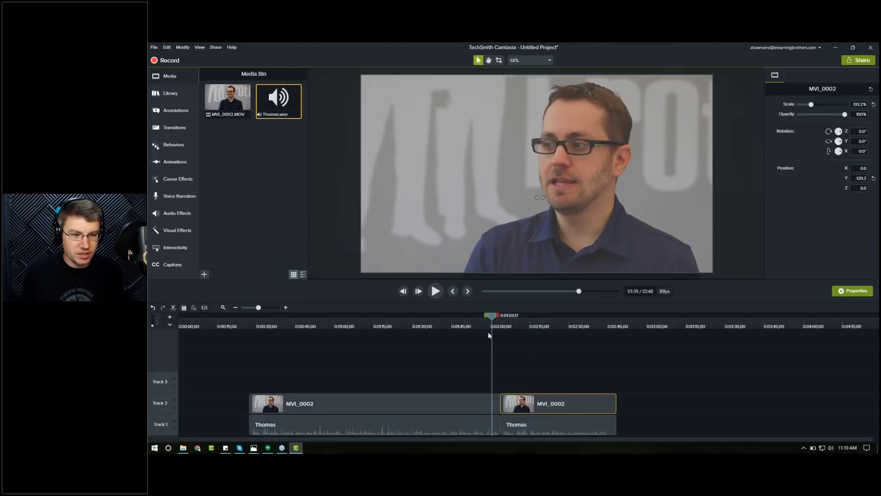
pyautogui.press('space')
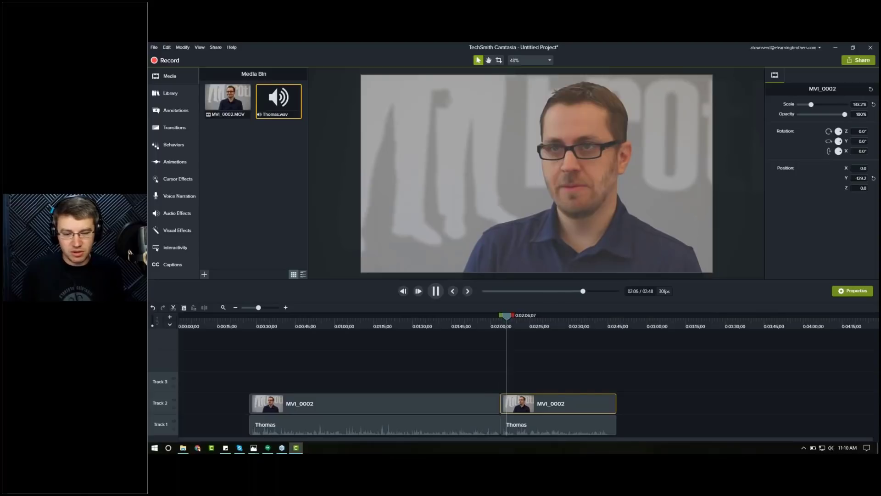
pyautogui.press('space')
# Step: Play back the jump cut between the two sections to review the edit
pyautogui.moveTo(484, 380); pyautogui.dragTo(527, 427)
pyautogui.moveTo(556, 326); pyautogui.dragTo(591, 328)
pyautogui.press('space')
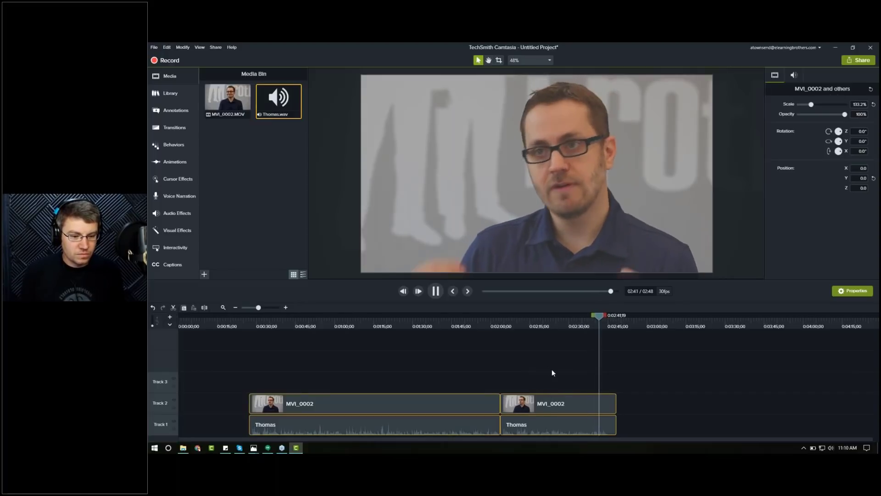
pyautogui.press('space')
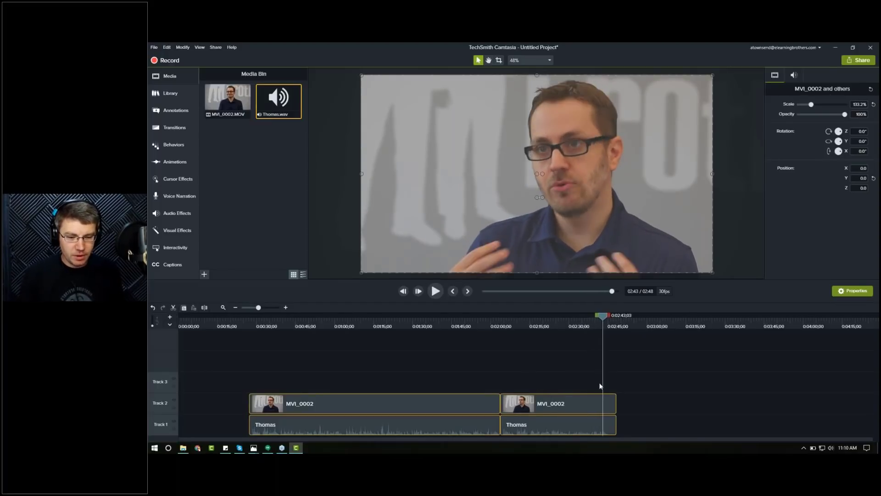
pyautogui.click(476, 320)
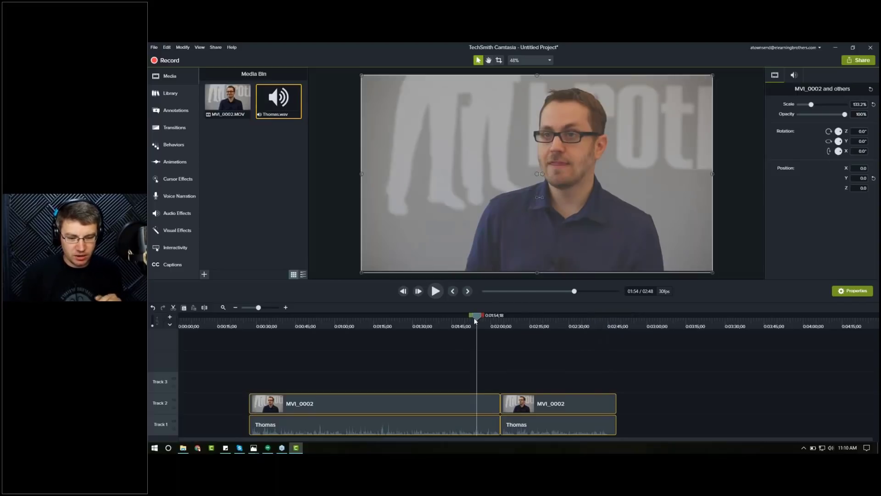
pyautogui.click(513, 359)
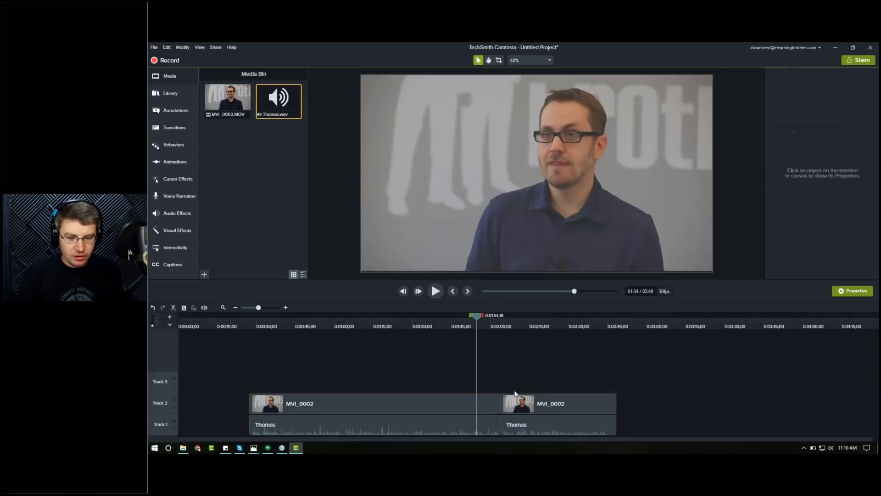
# Step: Stitch the two narration sections on track 1 back into a single audio clip
pyautogui.click(493, 428)
pyautogui.click(503, 430)
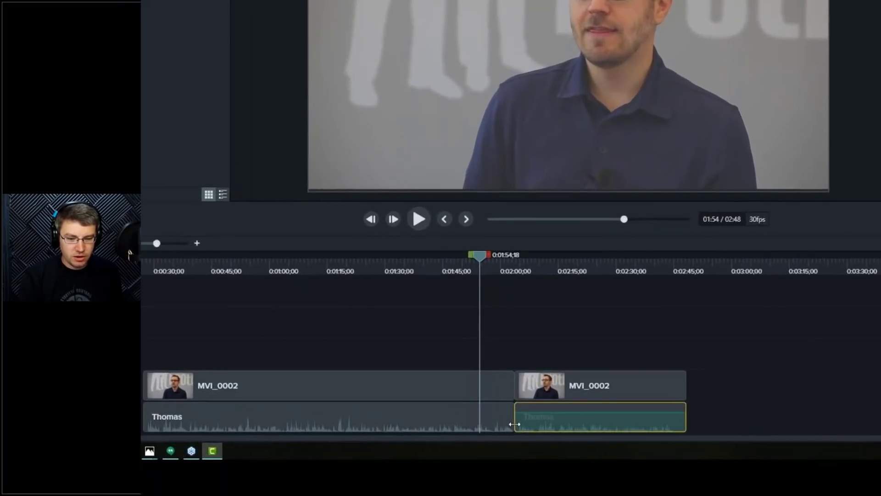
pyautogui.rightClick(514, 424)
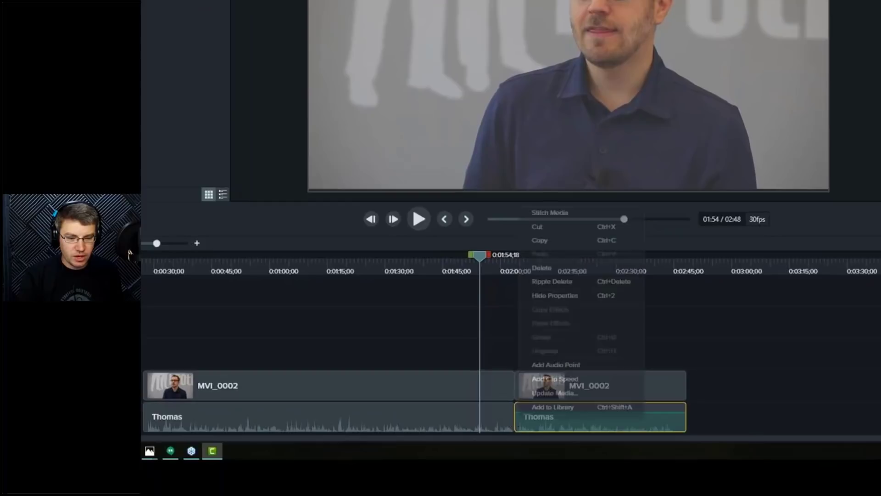
pyautogui.click(560, 212)
pyautogui.click(502, 420)
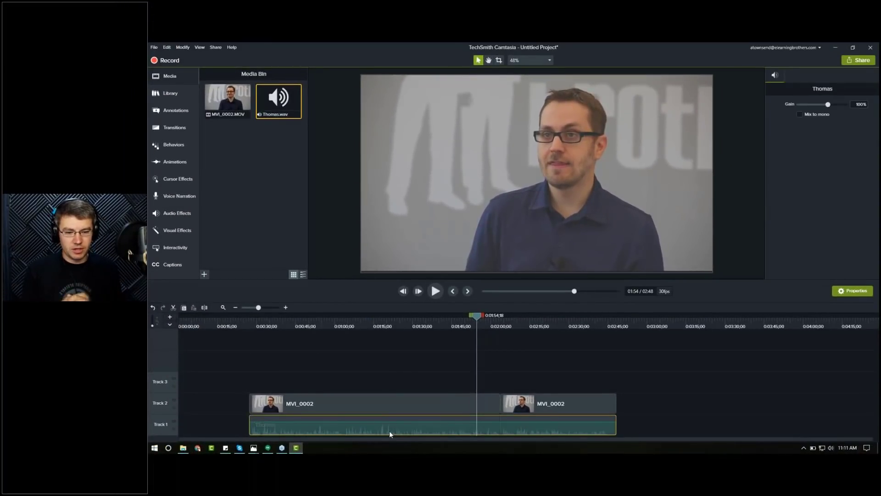
# Step: Play back the edit from about 0:45 to check the stitched narration
pyautogui.click(307, 324)
pyautogui.press('space')
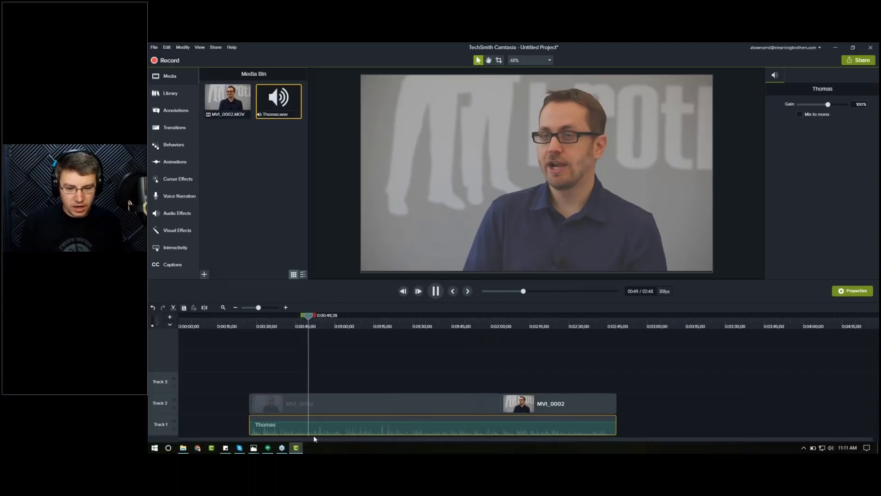
pyautogui.press('space')
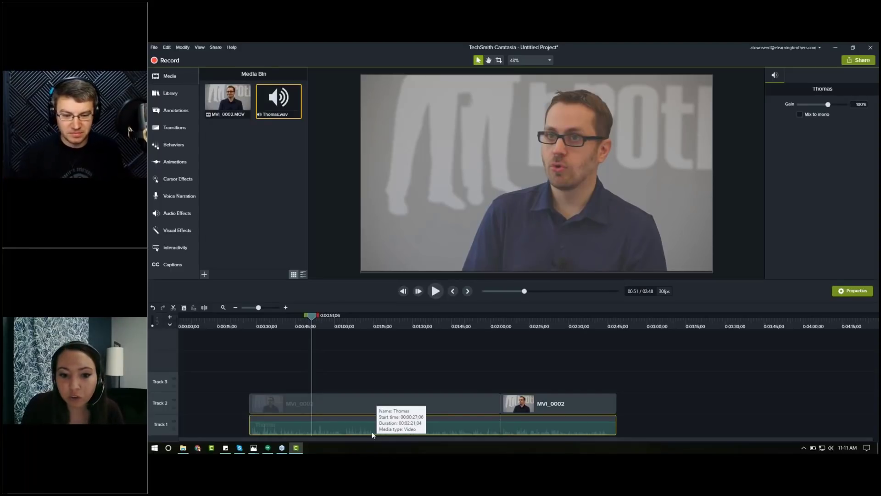
pyautogui.click(402, 367)
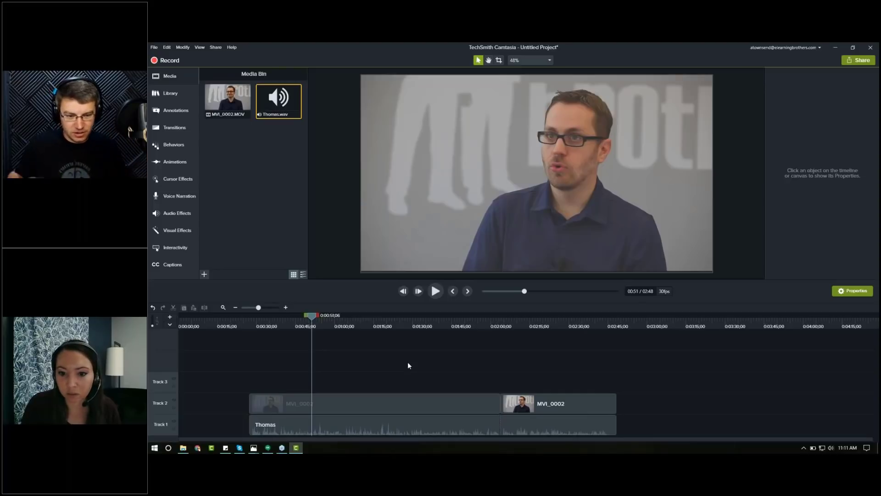
# Step: Try moving all the clips to the start of the timeline, then undo the move
pyautogui.moveTo(486, 316)
pyautogui.mouseDown()
pyautogui.moveTo(504, 322)
pyautogui.moveTo(491, 323)
pyautogui.mouseUp()
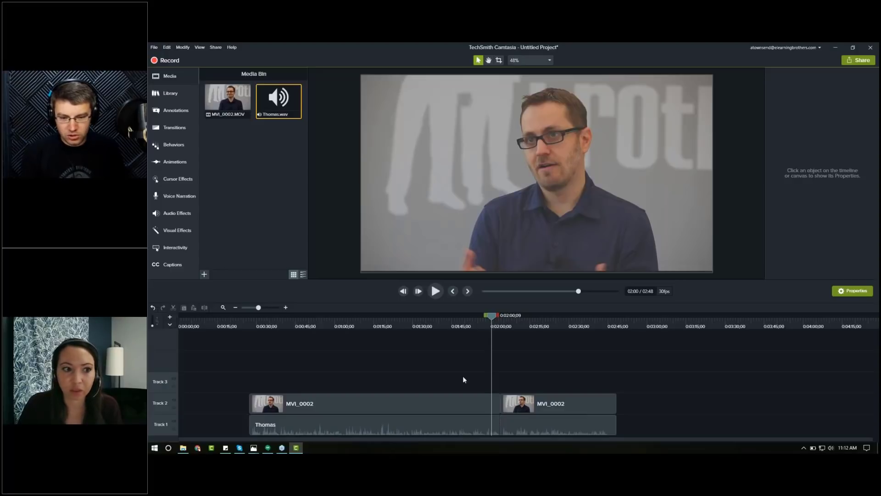
pyautogui.moveTo(345, 374); pyautogui.dragTo(464, 420)
pyautogui.moveTo(318, 434); pyautogui.dragTo(309, 431)
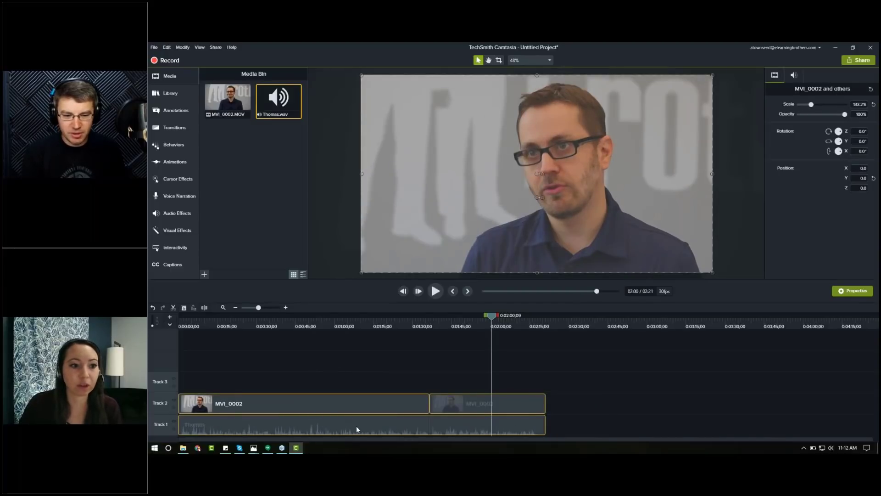
pyautogui.hotkey('ctrl', 'z')
pyautogui.click(249, 333)
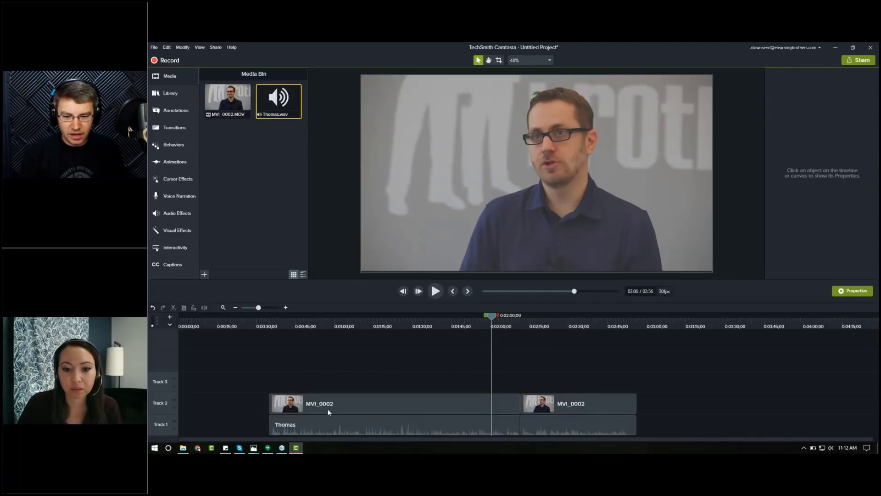
pyautogui.click(338, 406)
pyautogui.rightClick(338, 401)
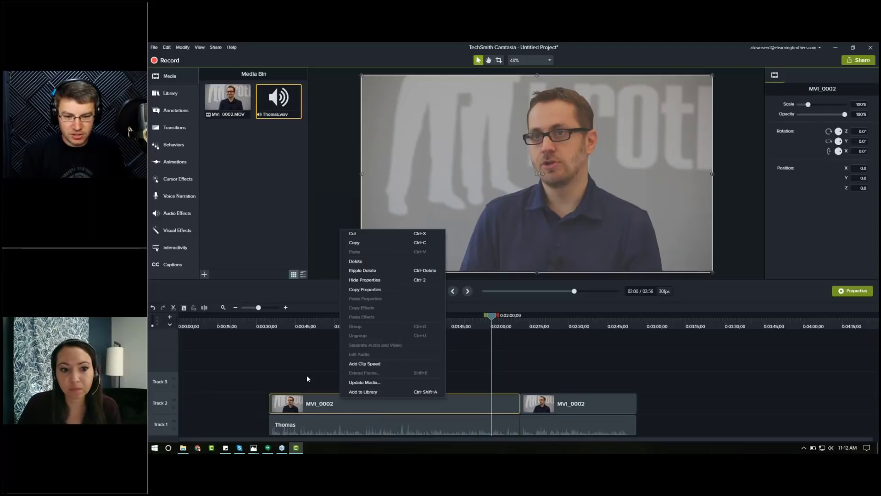
pyautogui.click(309, 369)
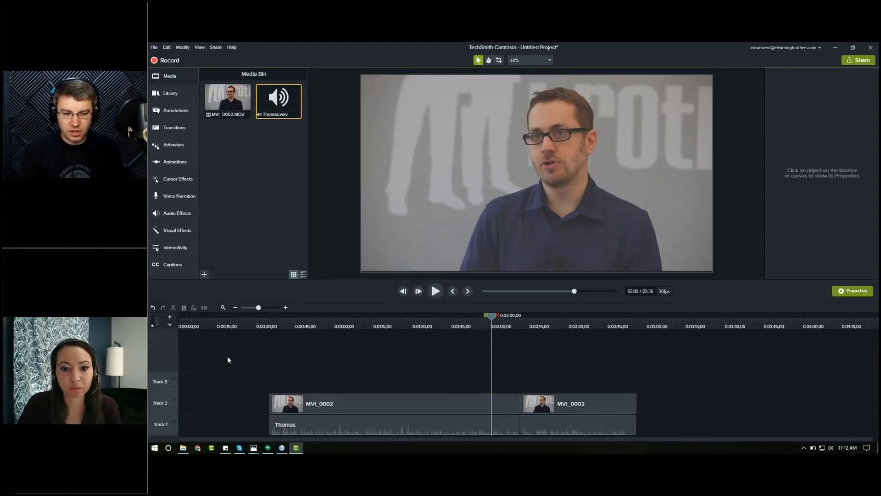
# Step: Shift the edit slightly earlier on the timeline and move the second video section left to close the gap after the first
pyautogui.click(295, 321)
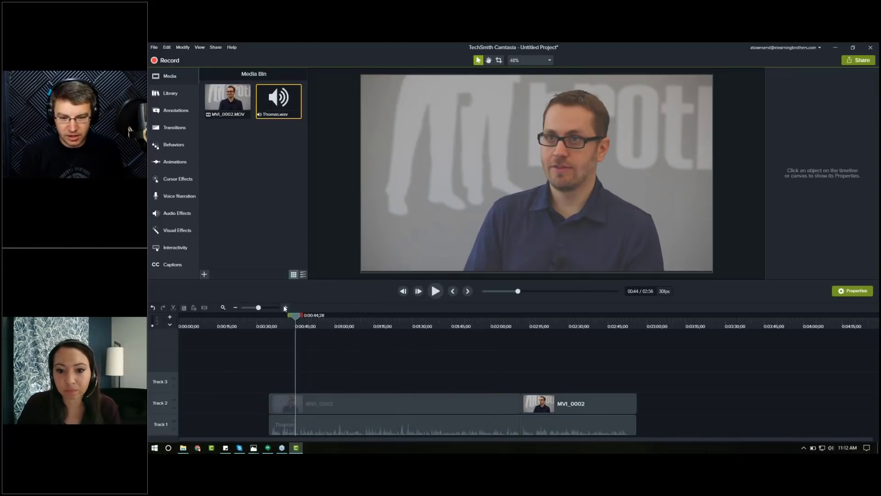
pyautogui.click(285, 308)
pyautogui.click(286, 308)
pyautogui.click(286, 308)
pyautogui.moveTo(343, 438)
pyautogui.mouseDown()
pyautogui.moveTo(240, 448)
pyautogui.moveTo(343, 449)
pyautogui.mouseUp()
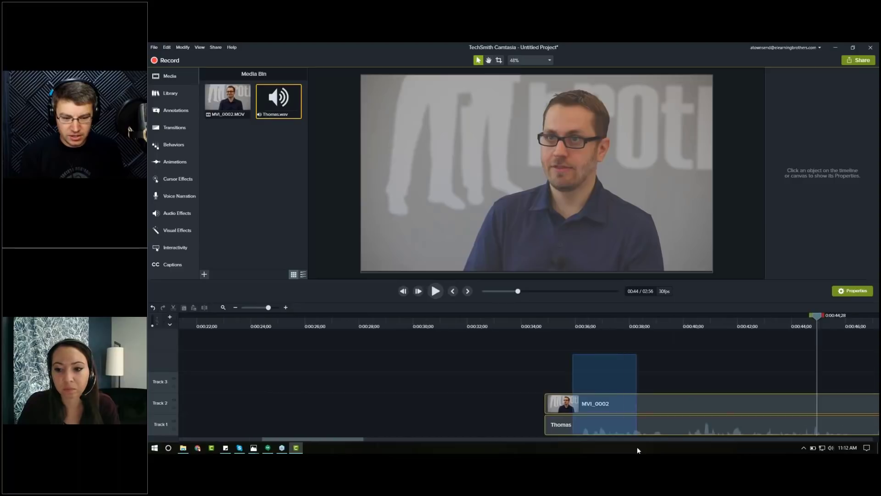
pyautogui.moveTo(639, 408); pyautogui.dragTo(281, 408)
pyautogui.click(223, 307)
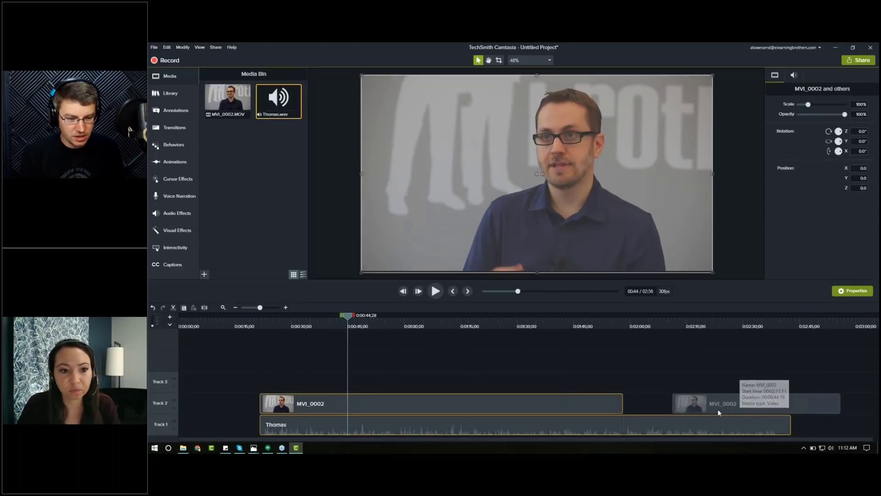
pyautogui.click(722, 374)
pyautogui.moveTo(713, 403); pyautogui.dragTo(652, 404)
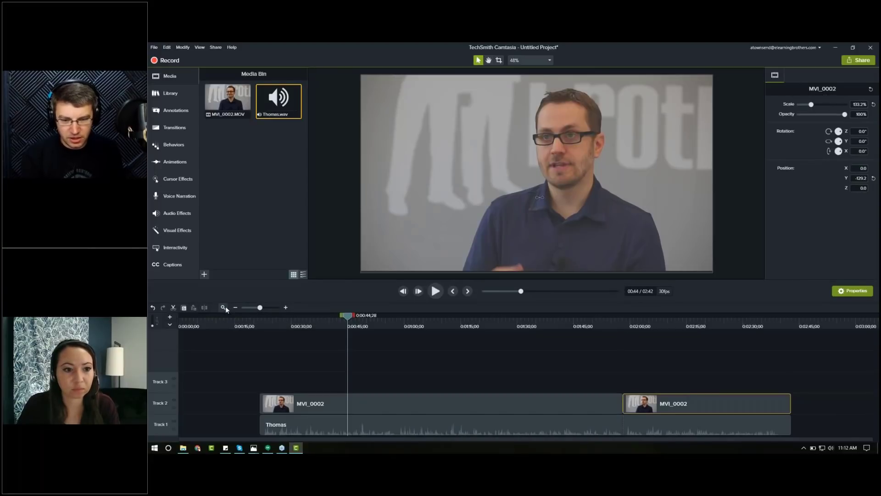
# Step: Add MVI_0002.MOV from the media bin onto track 2 as a separate clip well past the end of the edit
pyautogui.click(223, 308)
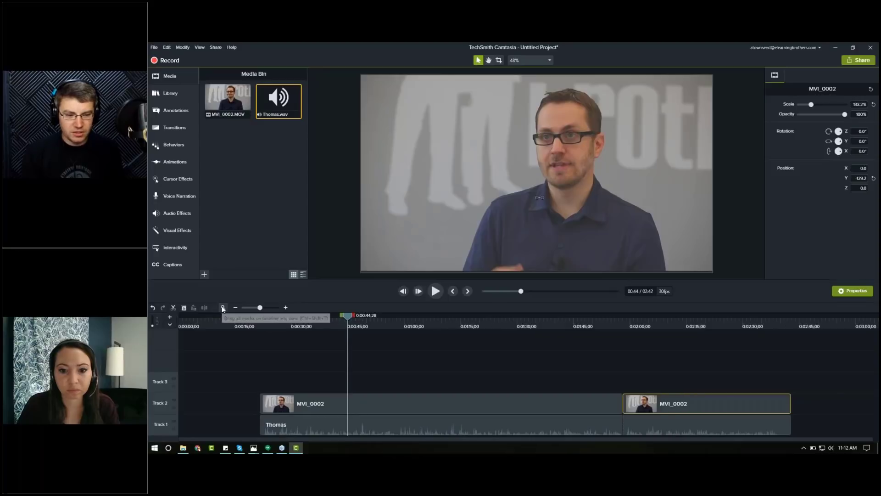
pyautogui.click(236, 308)
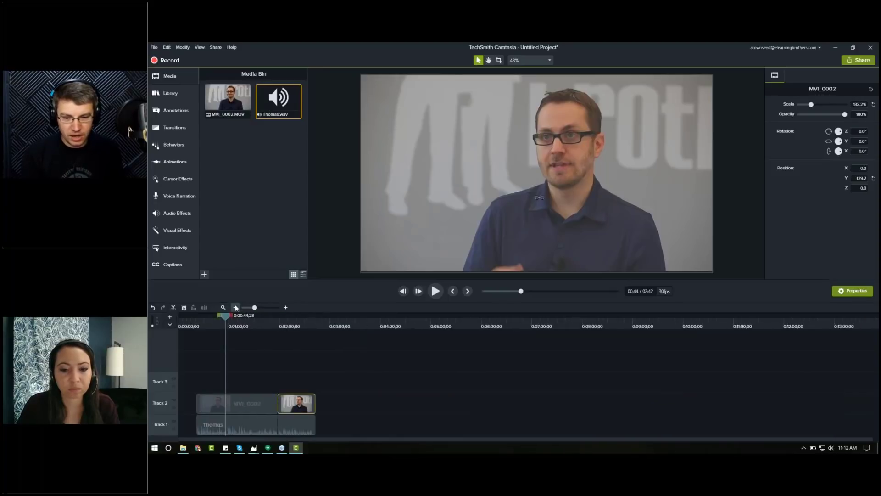
pyautogui.click(226, 97)
pyautogui.moveTo(226, 97); pyautogui.dragTo(720, 413)
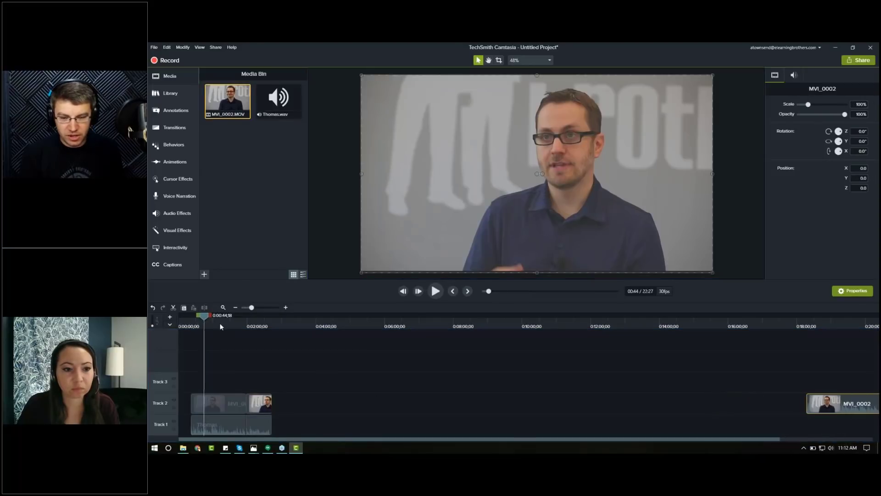
pyautogui.click(205, 325)
pyautogui.click(286, 308)
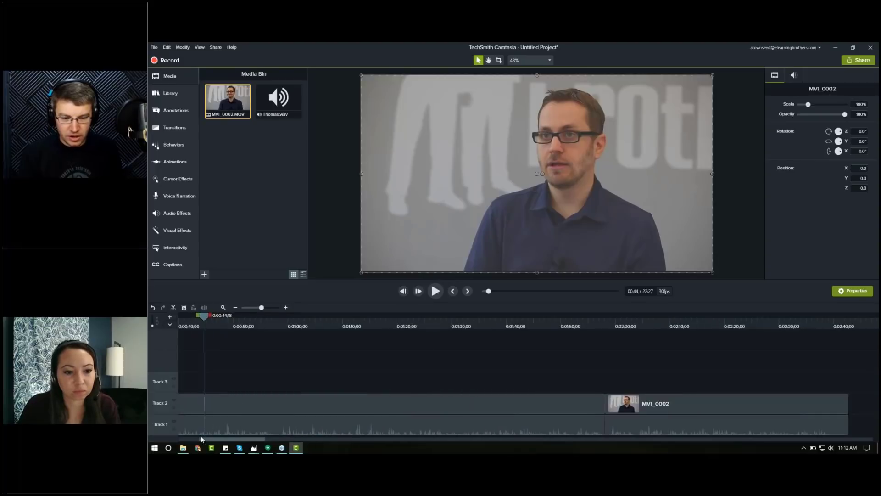
pyautogui.moveTo(200, 440)
pyautogui.mouseDown()
pyautogui.moveTo(181, 441)
pyautogui.moveTo(191, 441)
pyautogui.mouseUp()
pyautogui.click(223, 306)
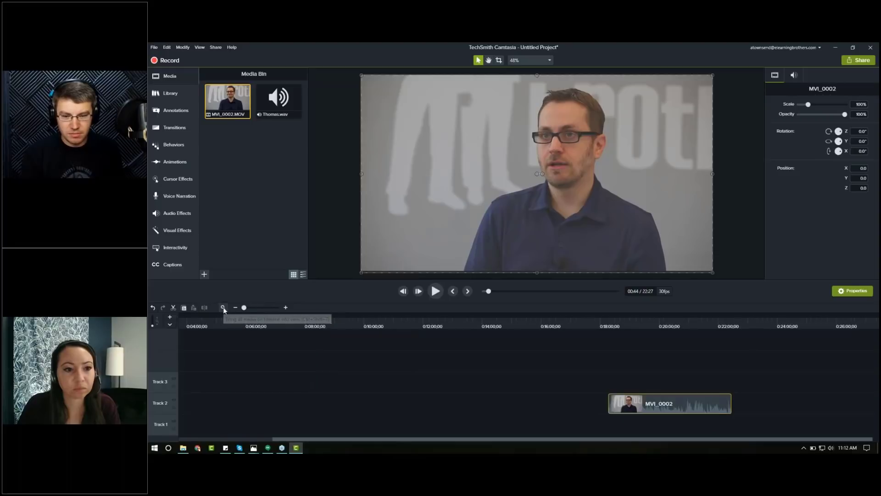
pyautogui.moveTo(762, 352)
pyautogui.mouseDown()
pyautogui.moveTo(776, 415)
pyautogui.moveTo(478, 416)
pyautogui.moveTo(323, 386)
pyautogui.mouseUp()
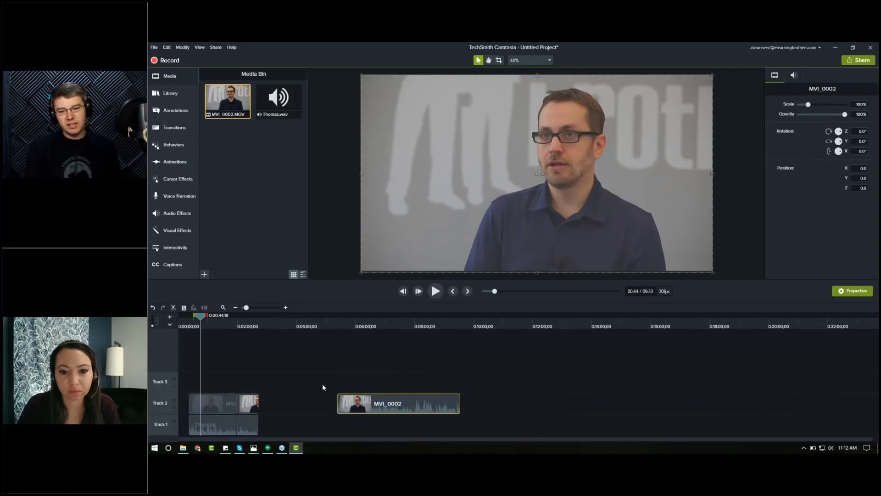
pyautogui.moveTo(397, 403); pyautogui.dragTo(538, 407)
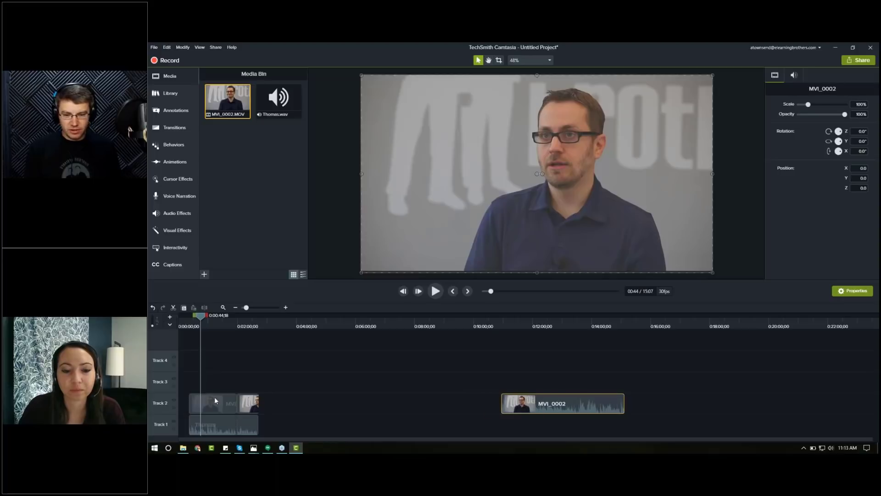
# Step: Split a short piece off the start of the added clip and move it onto track 4 above the first section
pyautogui.moveTo(223, 330); pyautogui.dragTo(241, 324)
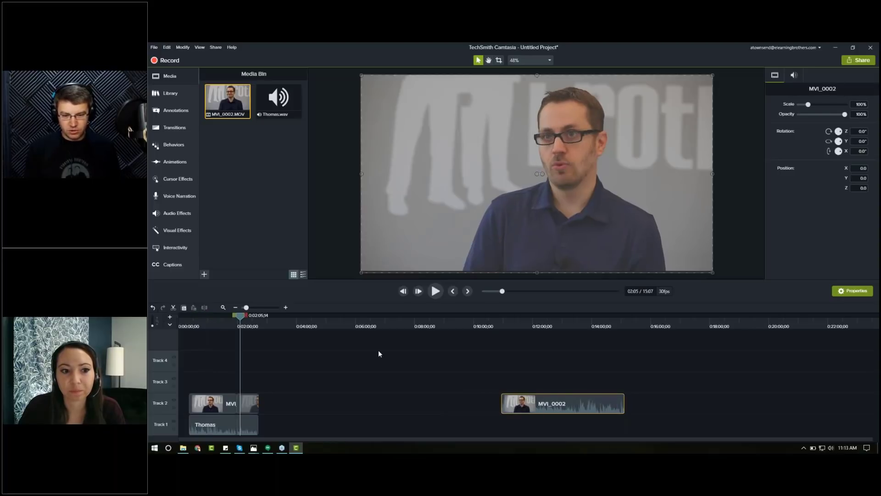
pyautogui.click(446, 367)
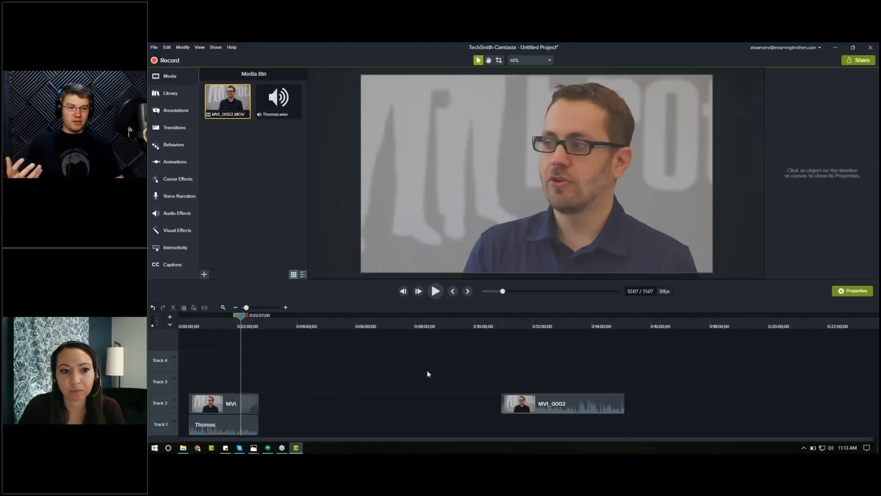
pyautogui.click(527, 319)
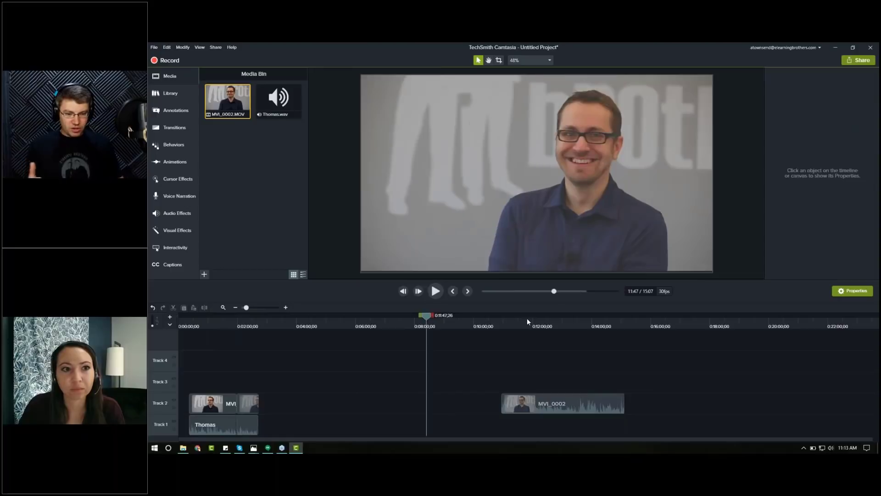
pyautogui.click(517, 409)
pyautogui.press('s')
pyautogui.moveTo(516, 410); pyautogui.dragTo(216, 361)
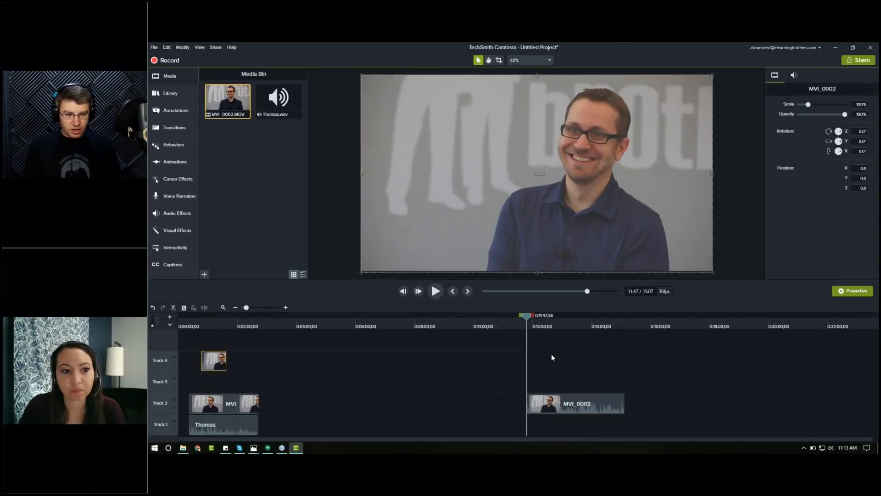
# Step: Split another short piece from the added clip and place it on track 4 beside the first cutaway
pyautogui.click(577, 321)
pyautogui.click(585, 409)
pyautogui.click(596, 360)
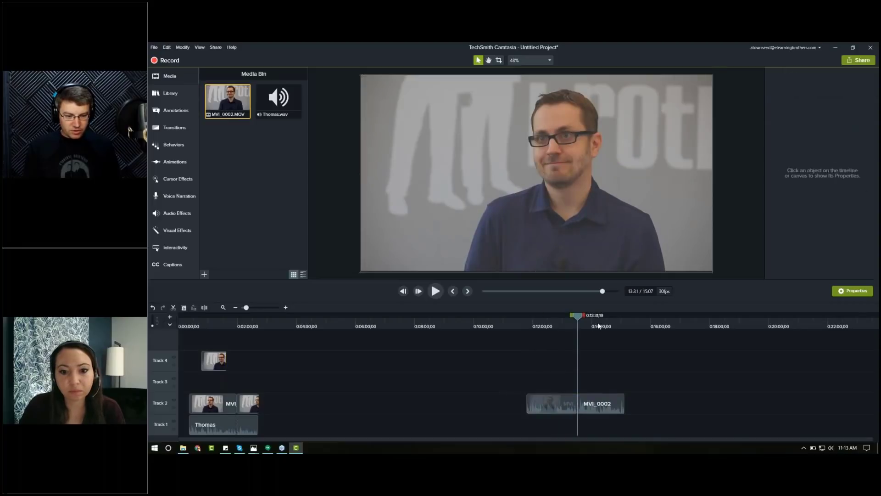
pyautogui.click(598, 326)
pyautogui.click(587, 409)
pyautogui.press('s')
pyautogui.moveTo(587, 409); pyautogui.dragTo(248, 366)
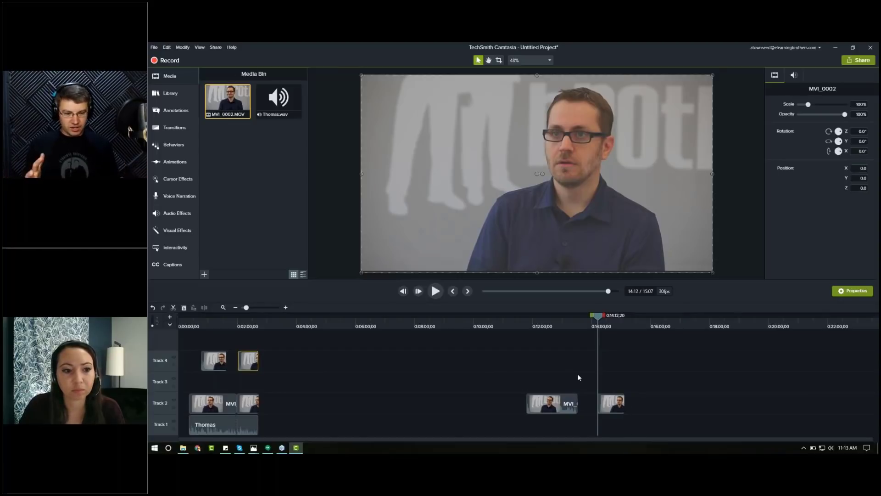
# Step: Delete the track 4 cutaways and the leftover pieces of the added clip on track 2
pyautogui.moveTo(555, 367); pyautogui.dragTo(573, 414)
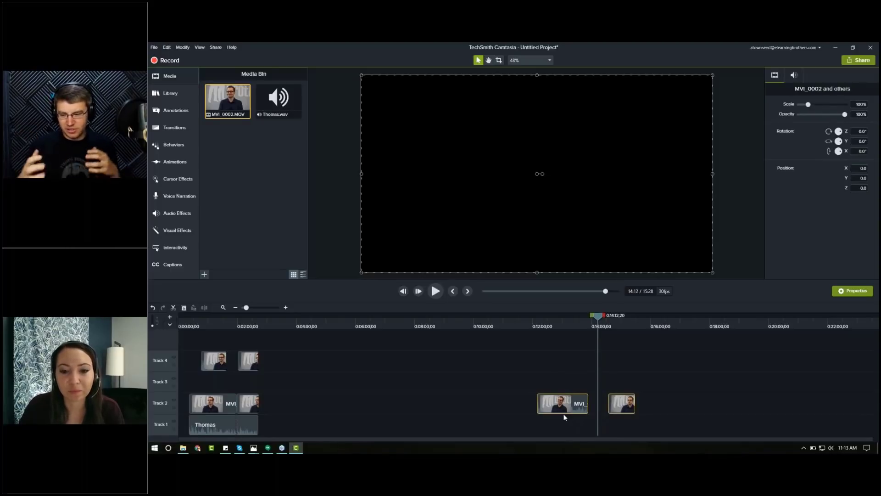
pyautogui.click(223, 307)
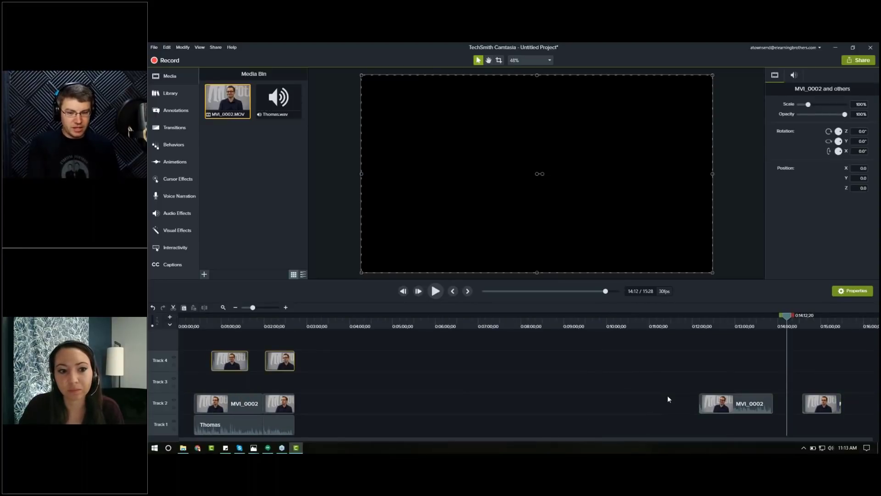
pyautogui.press('Delete')
pyautogui.moveTo(726, 388); pyautogui.dragTo(830, 431)
pyautogui.press('Delete')
# Step: Inspect the finished two-section edit across the timeline
pyautogui.moveTo(355, 368); pyautogui.dragTo(242, 429)
pyautogui.click(224, 306)
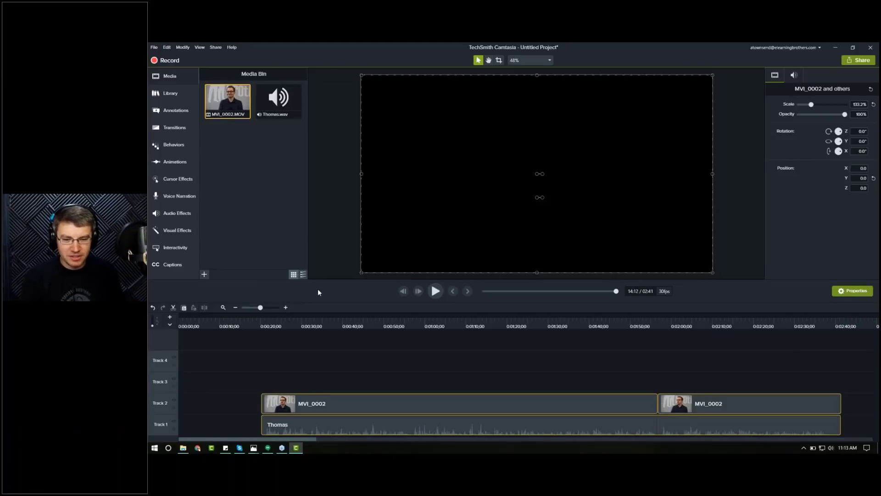
pyautogui.click(236, 308)
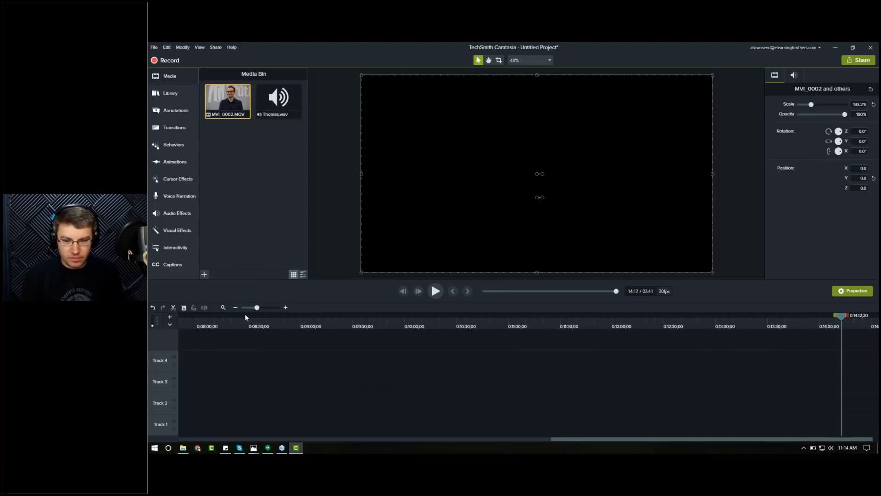
pyautogui.click(221, 307)
pyautogui.click(442, 324)
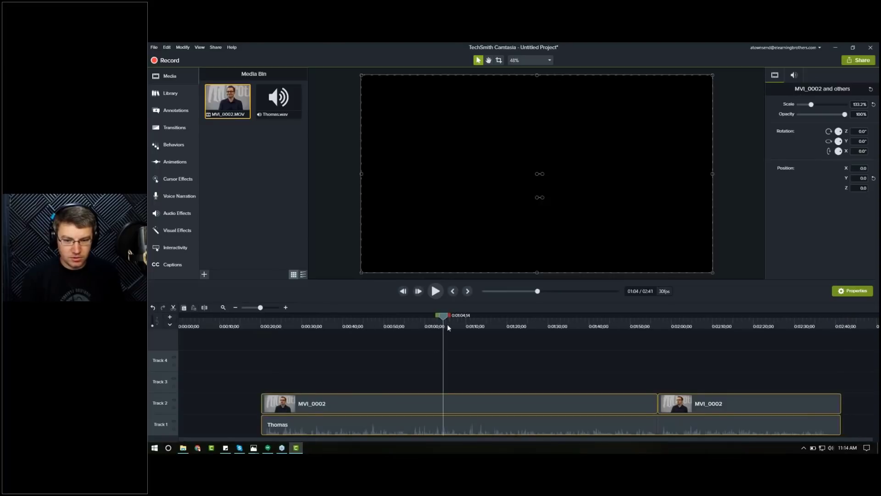
pyautogui.click(498, 356)
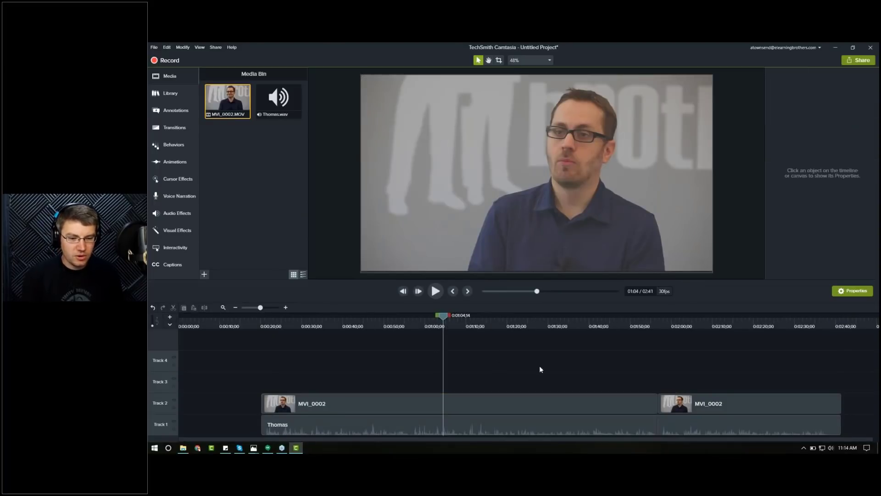
pyautogui.click(489, 423)
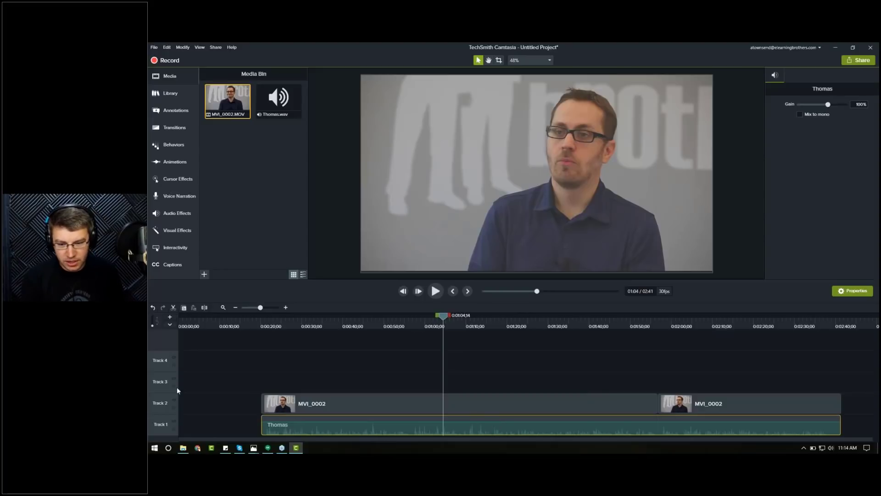
# Step: Enlarge the narration track and play back the edit around the 47-second mark
pyautogui.moveTo(162, 409); pyautogui.dragTo(166, 357)
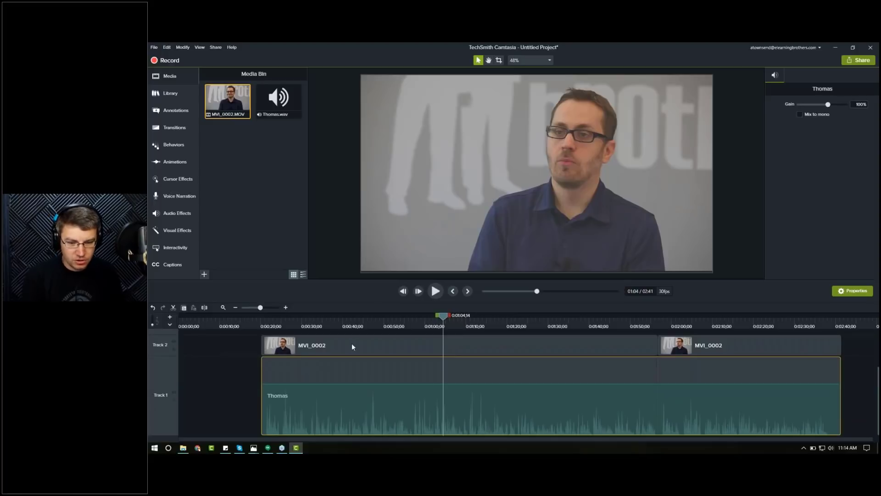
pyautogui.click(371, 323)
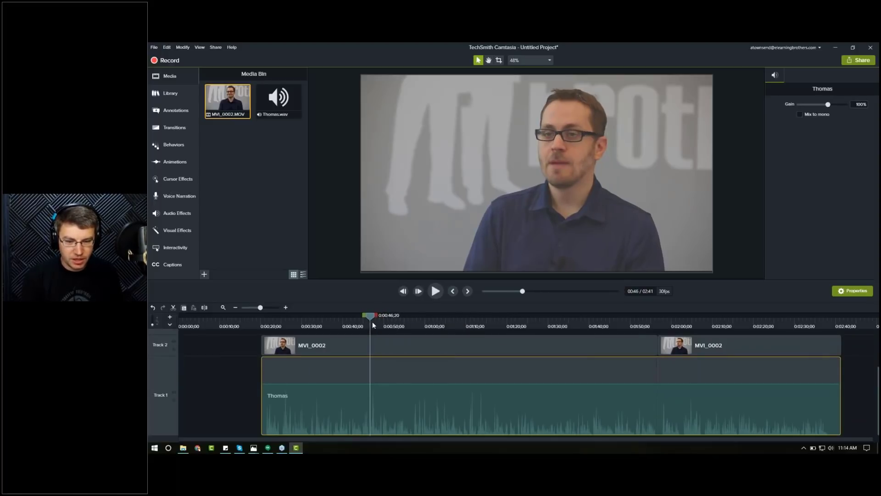
pyautogui.click(372, 322)
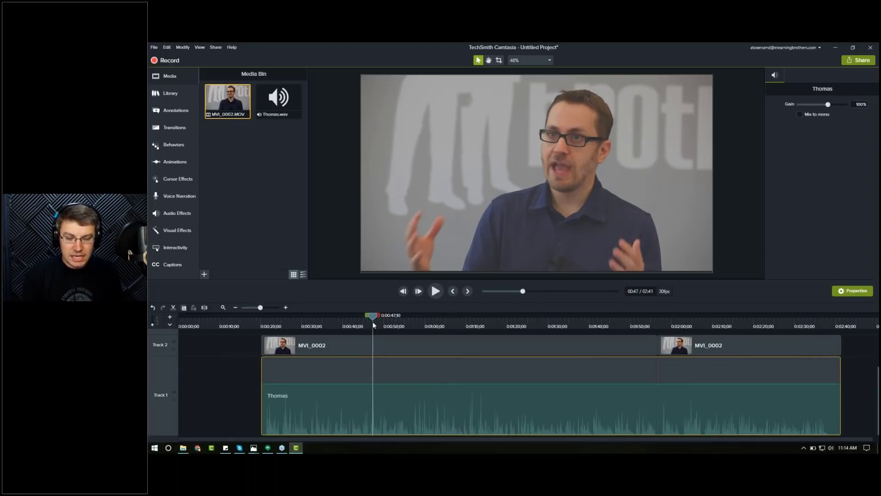
pyautogui.click(472, 324)
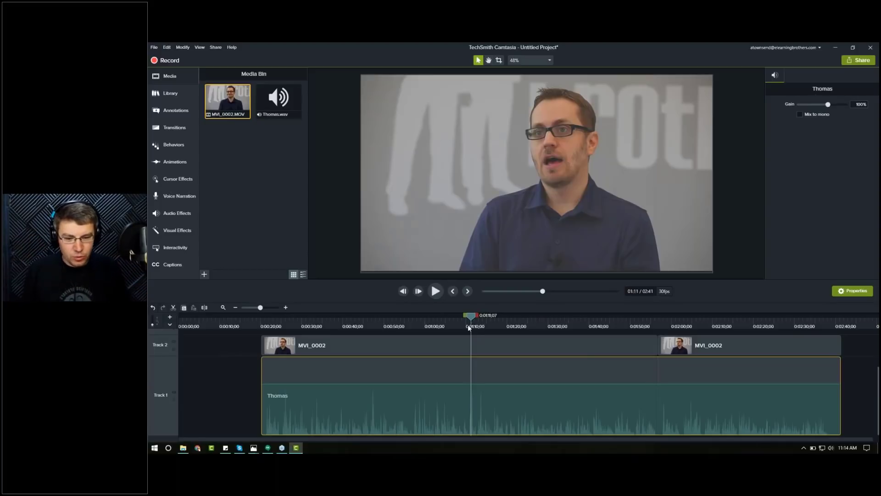
pyautogui.moveTo(388, 327); pyautogui.dragTo(368, 324)
pyautogui.press('space')
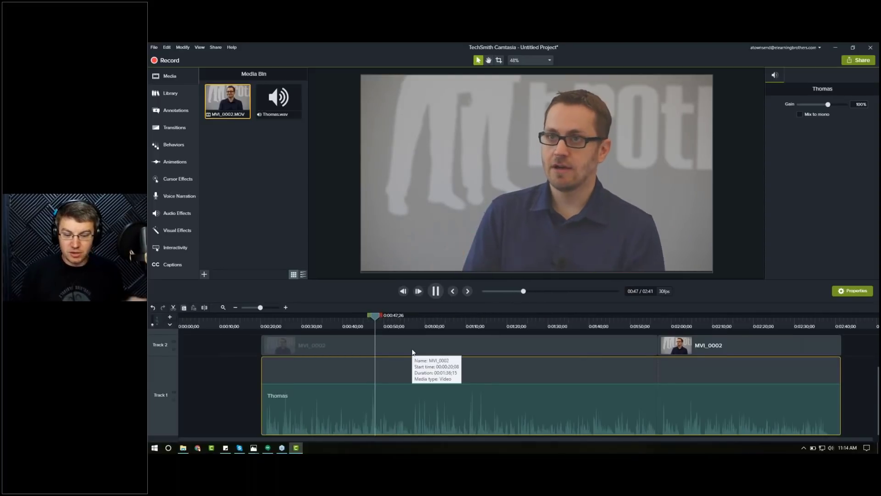
pyautogui.press('space')
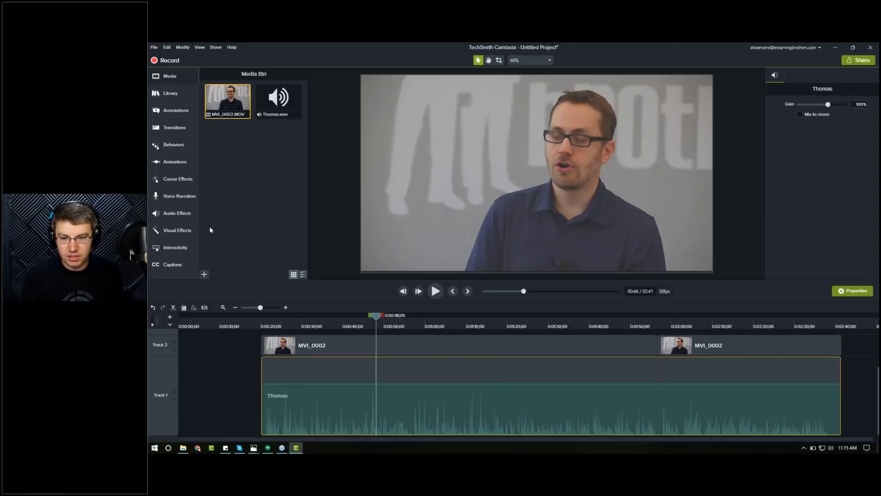
# Step: Apply Volume Leveling to the Thomas narration clip and set its volume variation to Low
pyautogui.click(177, 213)
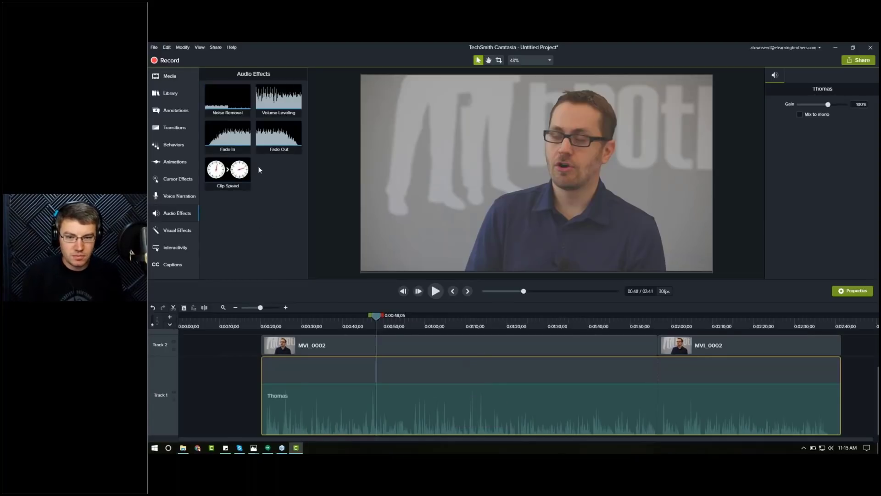
pyautogui.moveTo(274, 102); pyautogui.dragTo(408, 413)
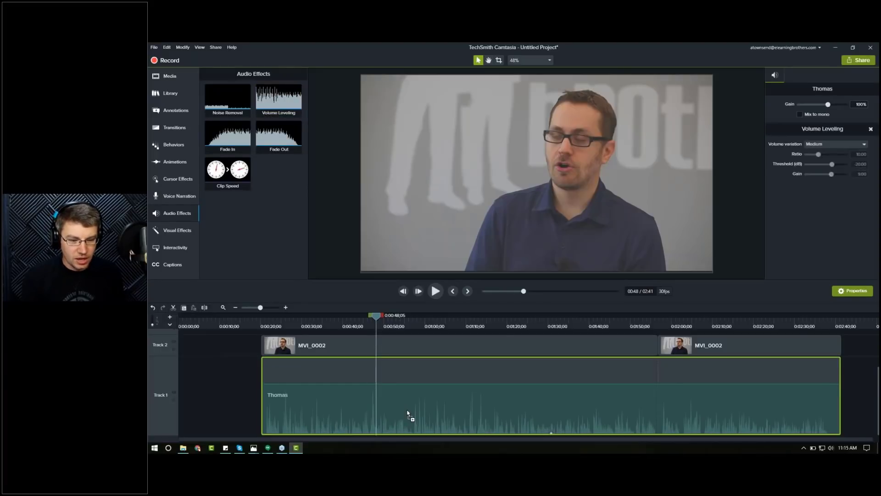
pyautogui.moveTo(407, 413); pyautogui.dragTo(638, 409)
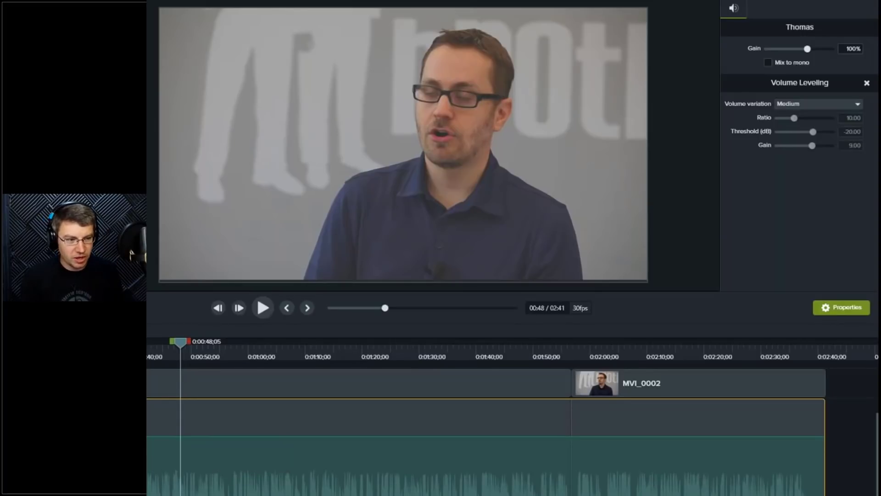
pyautogui.click(784, 103)
pyautogui.click(797, 148)
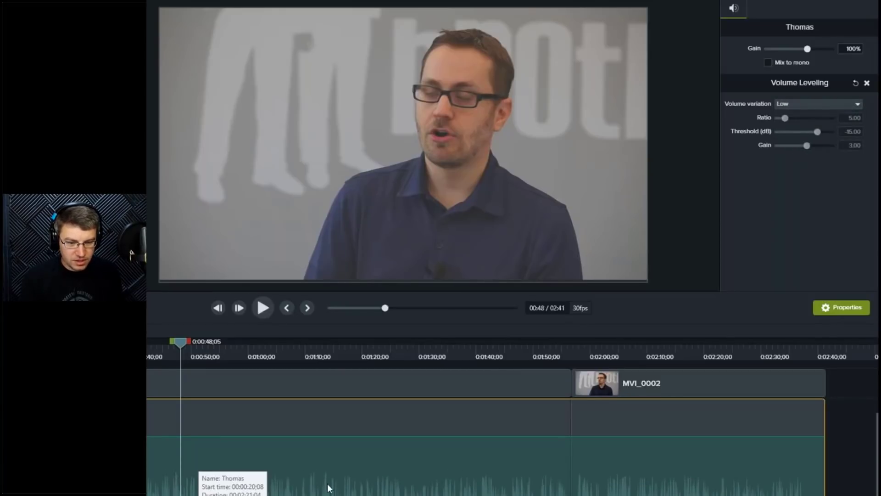
# Step: Raise the volume level of the narration clip on track 1
pyautogui.moveTo(312, 436); pyautogui.dragTo(314, 422)
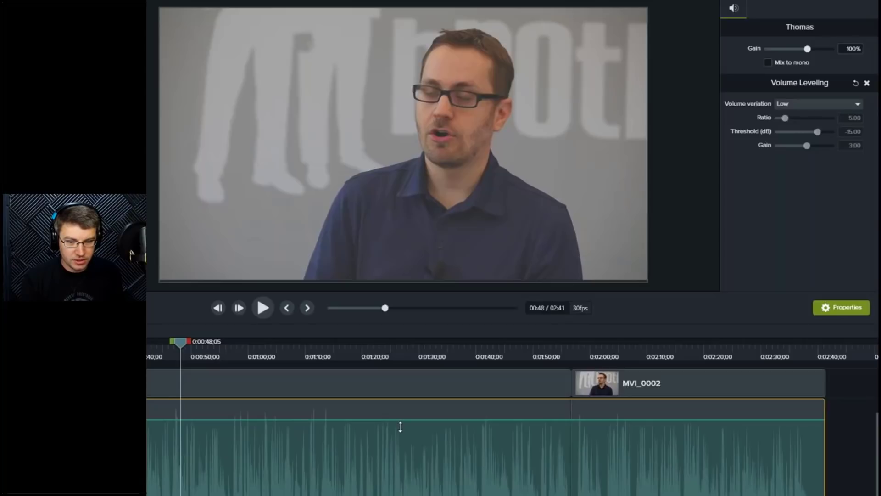
pyautogui.moveTo(401, 421); pyautogui.dragTo(401, 420)
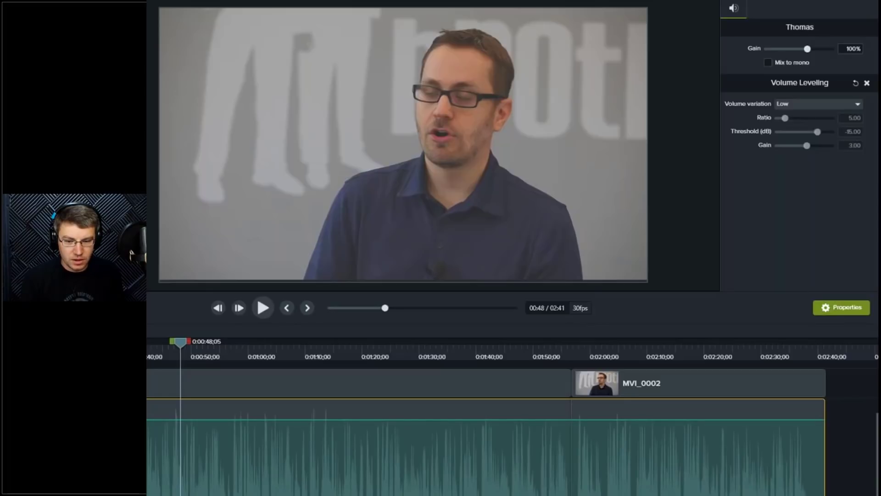
pyautogui.moveTo(234, 419)
pyautogui.mouseDown()
pyautogui.moveTo(235, 445)
pyautogui.moveTo(236, 415)
pyautogui.moveTo(239, 424)
pyautogui.mouseUp()
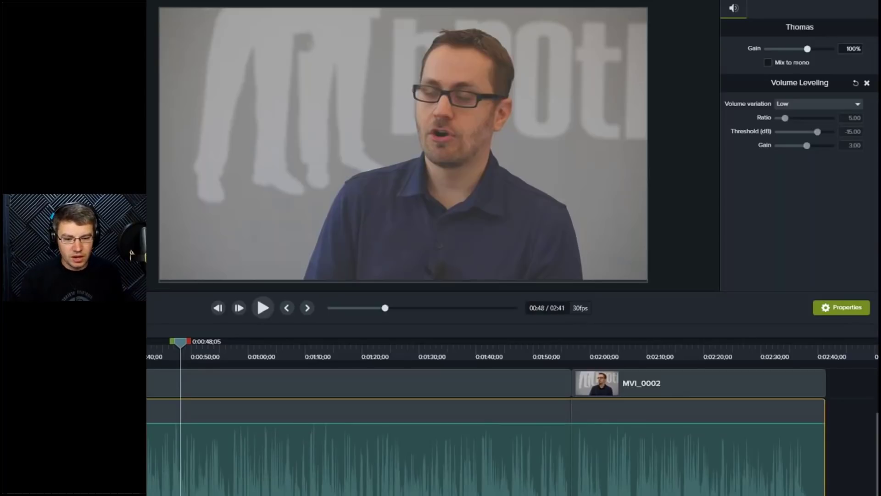
pyautogui.moveTo(242, 421); pyautogui.dragTo(243, 411)
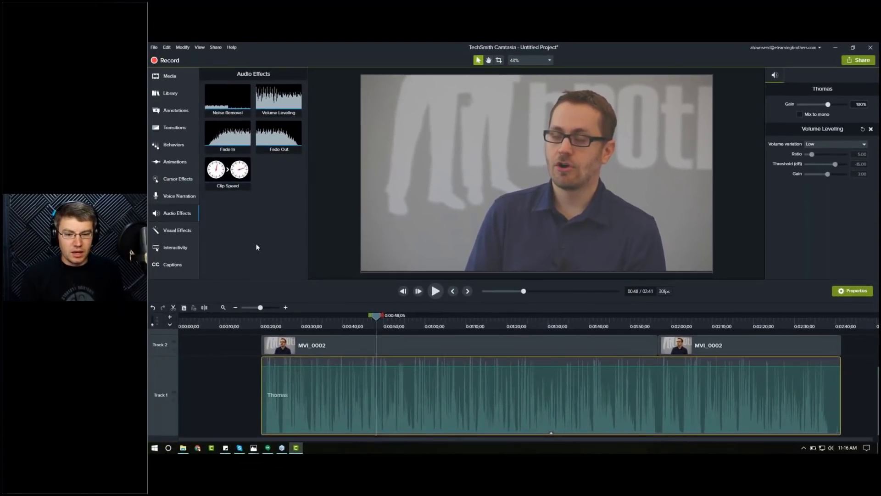
# Step: Play back the narration from the start of the clip to check the levelled volume
pyautogui.click(263, 322)
pyautogui.press('space')
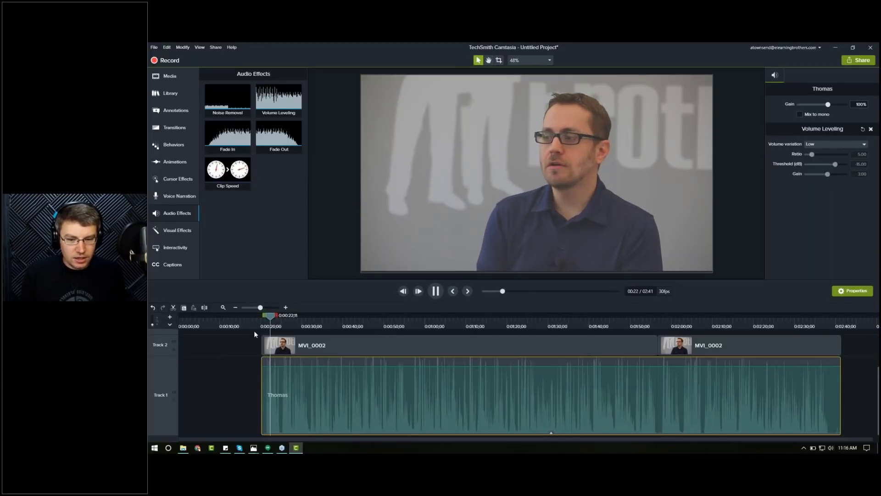
pyautogui.press('space')
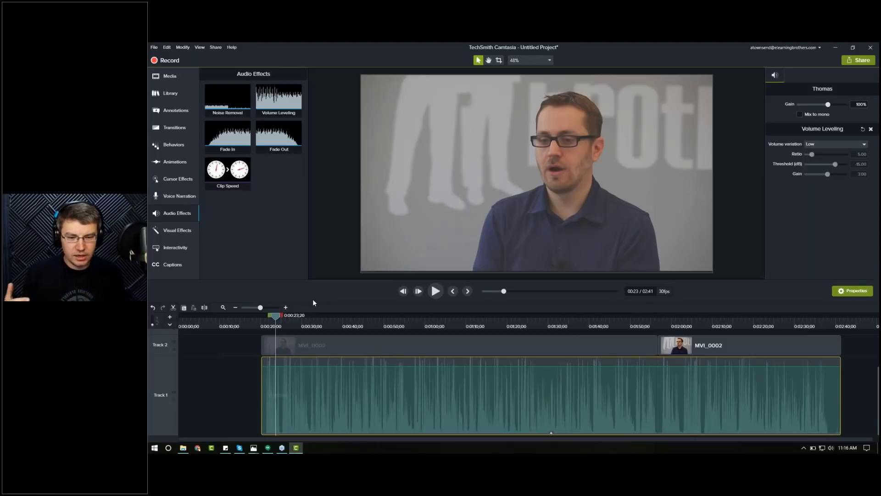
# Step: Apply Noise Removal to the narration clip and set its amount to 10
pyautogui.moveTo(339, 277); pyautogui.dragTo(338, 268)
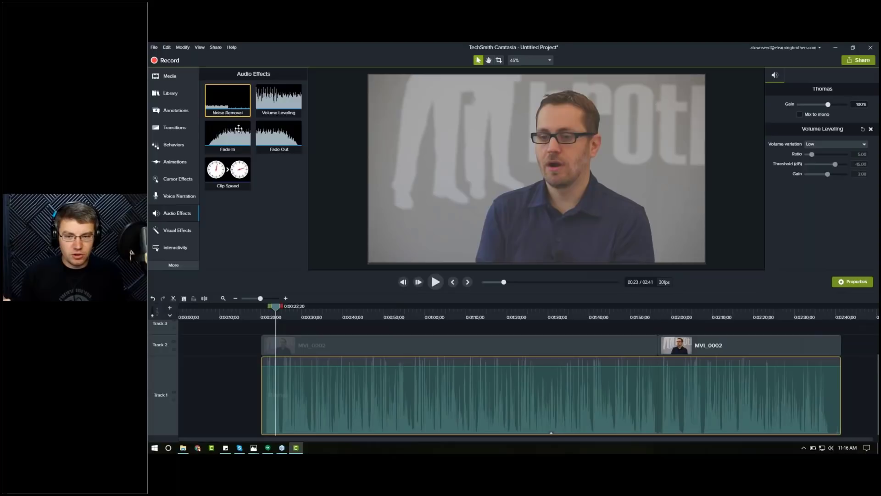
pyautogui.moveTo(239, 129); pyautogui.dragTo(350, 414)
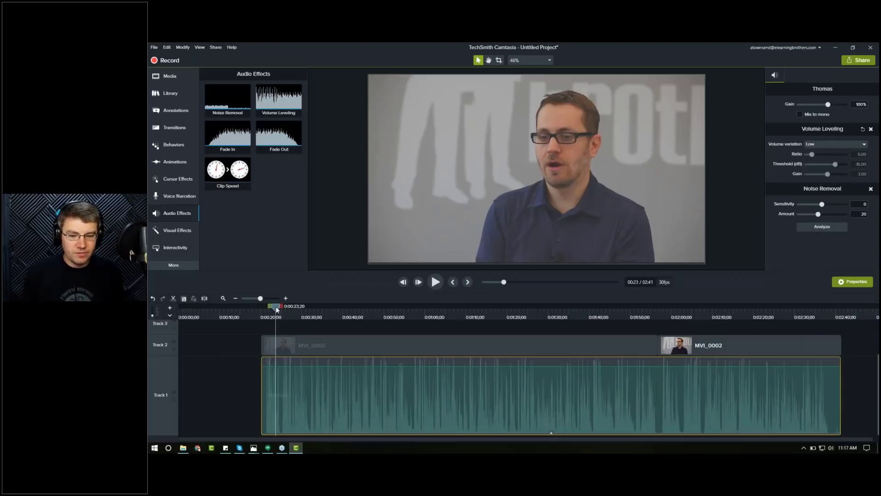
pyautogui.press('space')
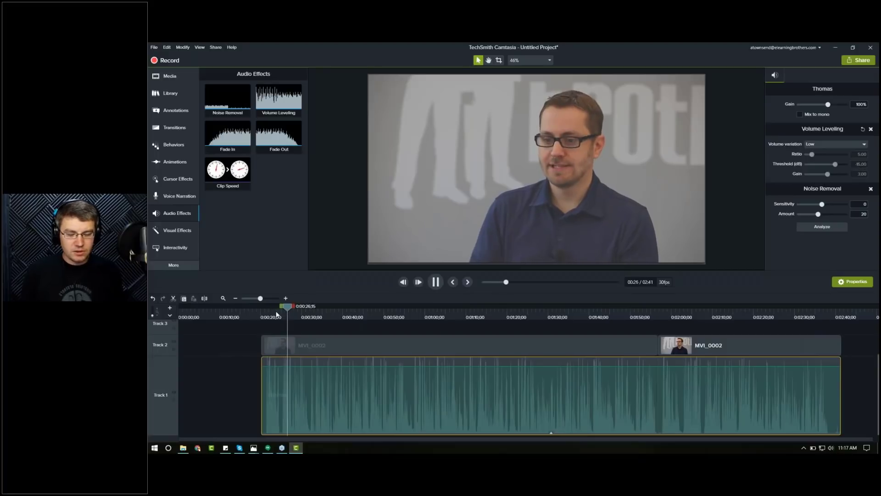
pyautogui.press('space')
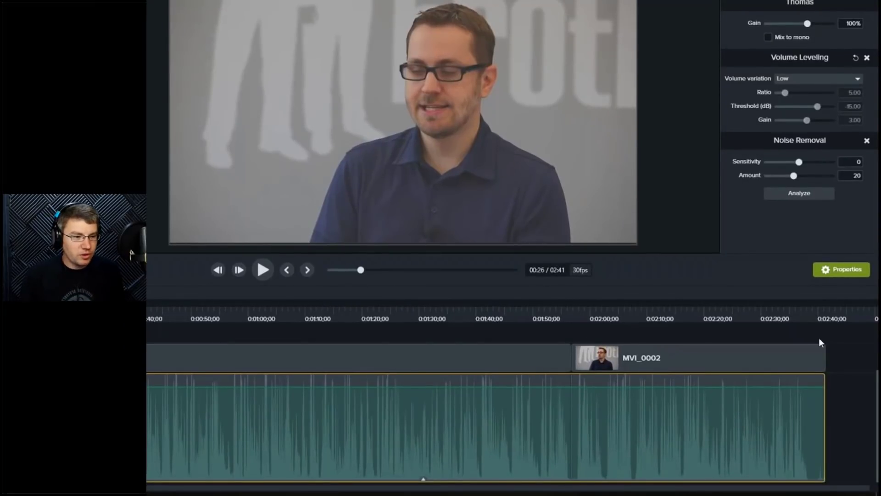
pyautogui.moveTo(851, 176); pyautogui.dragTo(871, 179)
pyautogui.write('10')
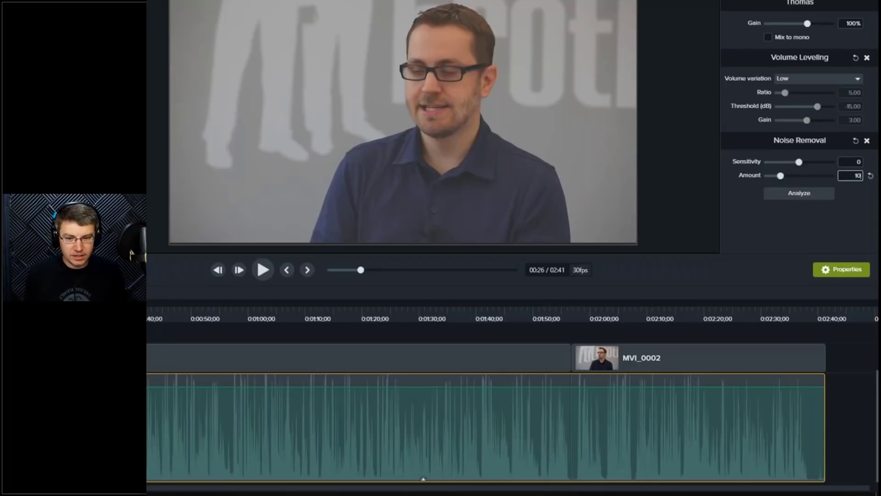
# Step: Set the noise removal sensitivity to -5
pyautogui.press('space')
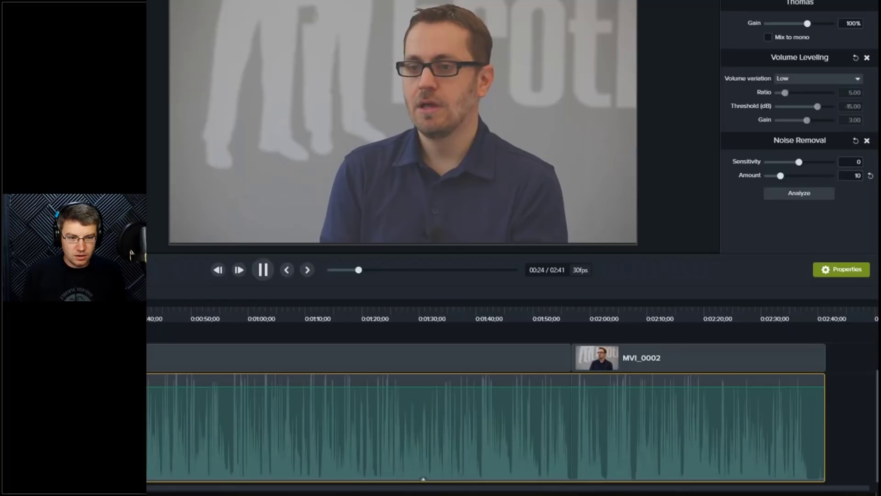
pyautogui.press('space')
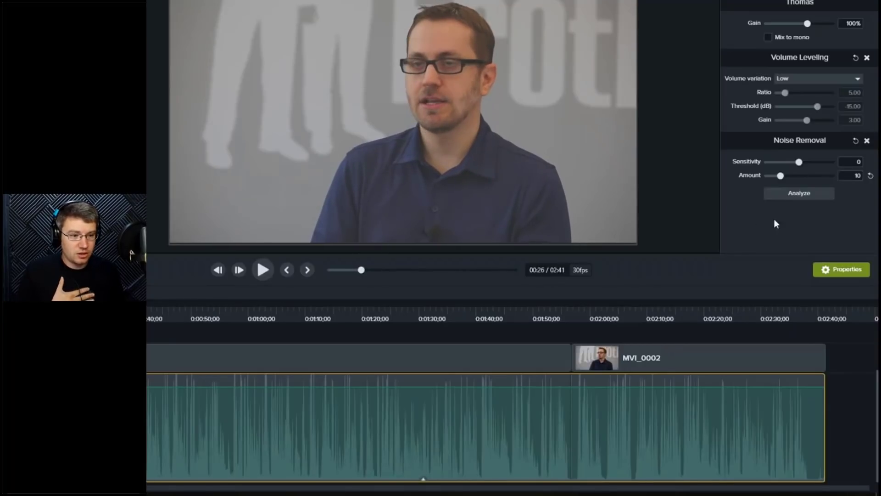
pyautogui.click(854, 163)
pyautogui.write('-5')
pyautogui.press('Return')
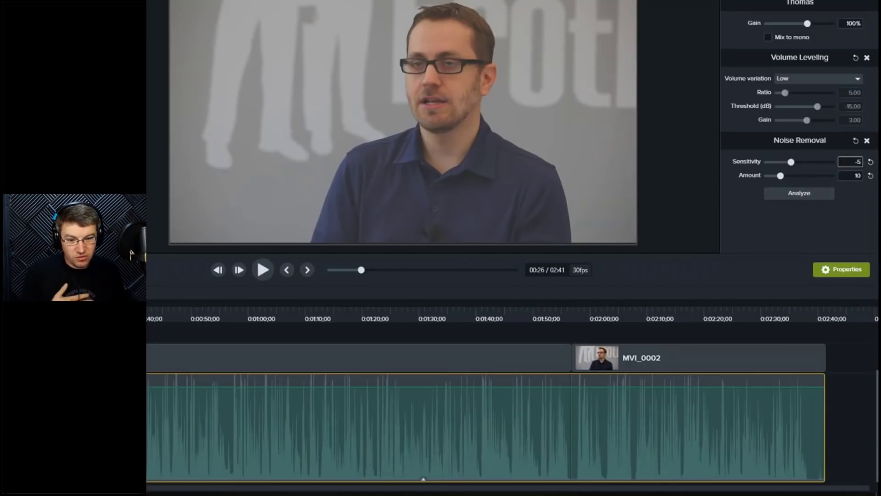
# Step: Run the noise removal analysis on the narration clip from near its end
pyautogui.click(60, 315)
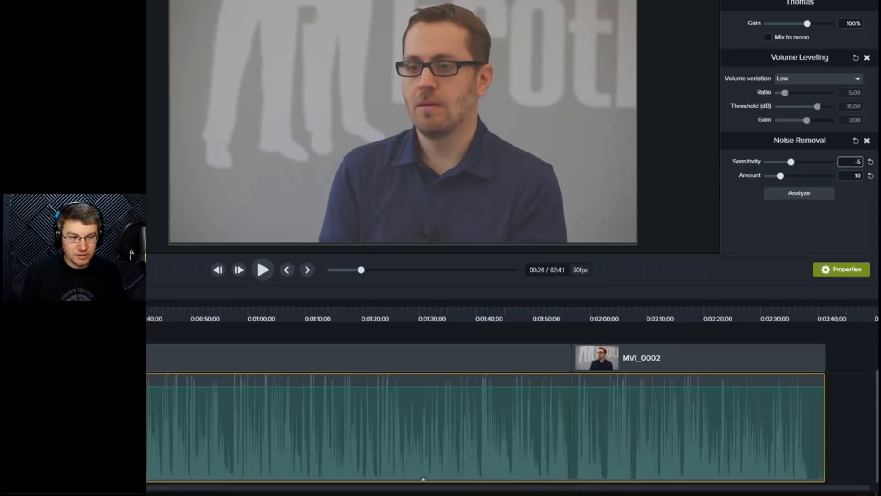
pyautogui.press('space')
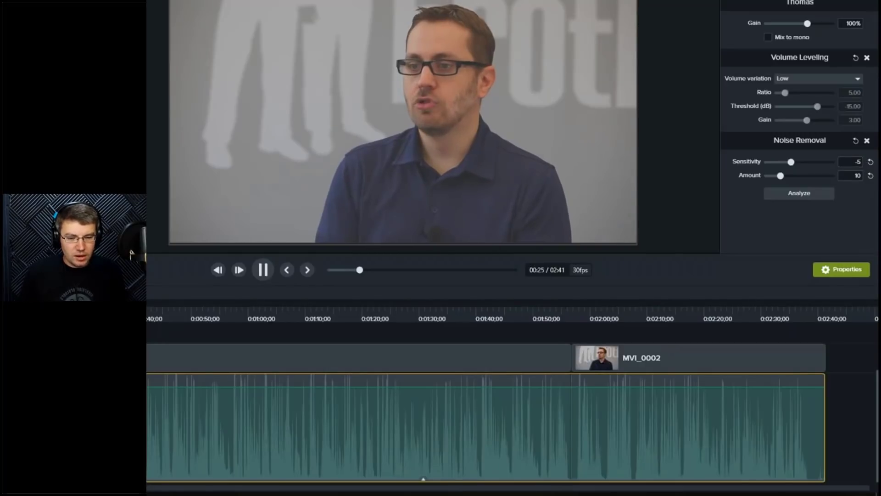
pyautogui.press('space')
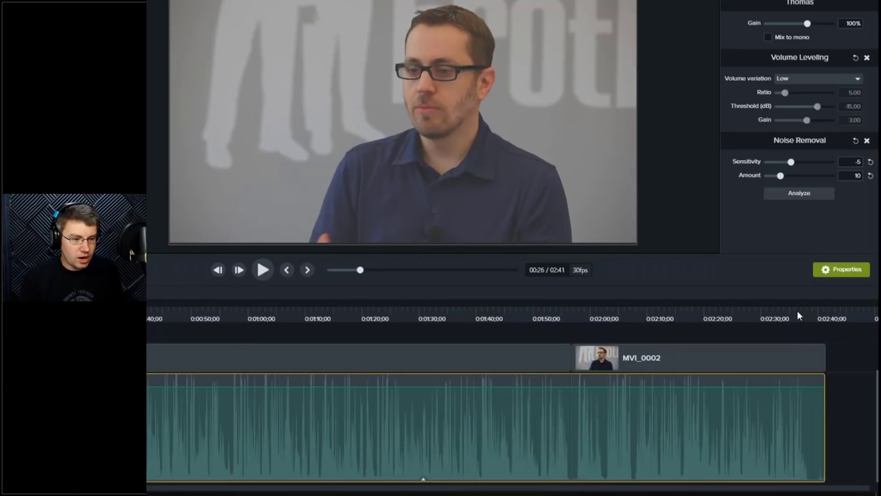
pyautogui.click(798, 315)
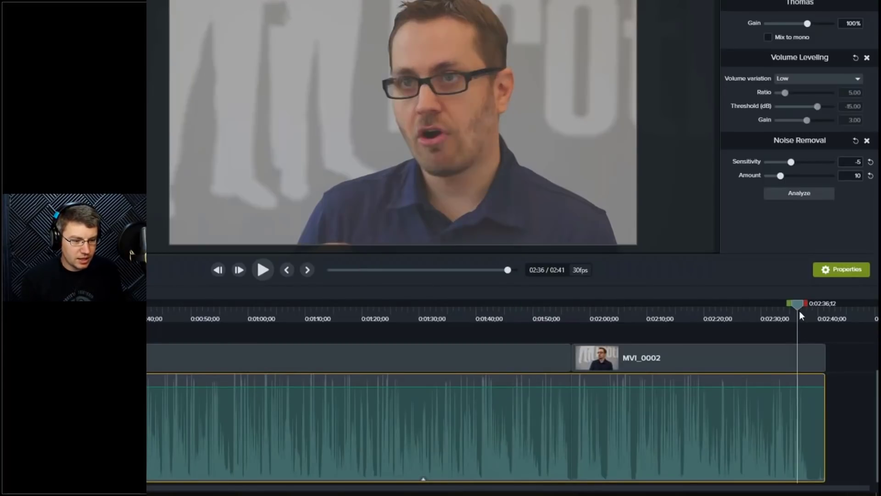
pyautogui.moveTo(801, 311); pyautogui.dragTo(827, 304)
pyautogui.click(811, 192)
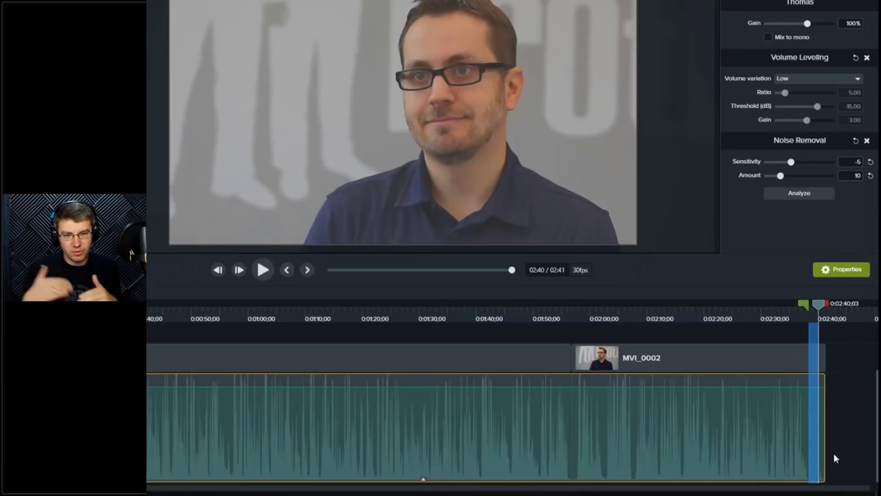
pyautogui.click(797, 321)
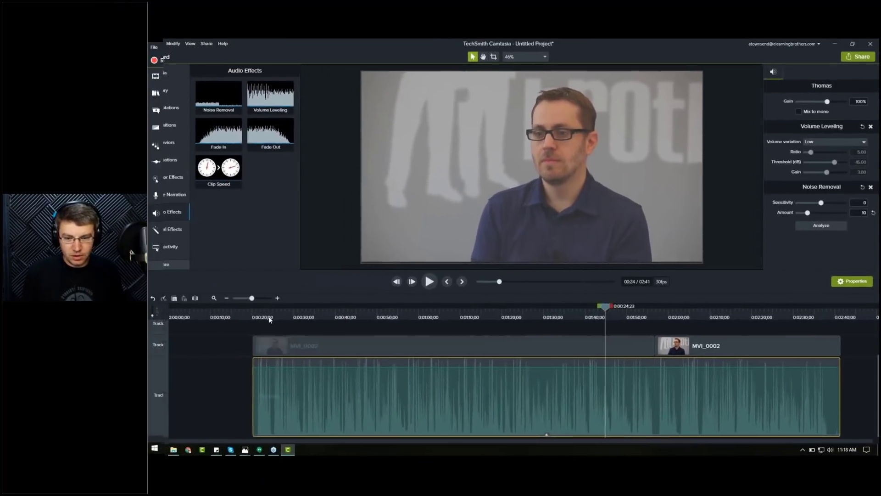
# Step: Play back the edit from the start and restore the narration track to its normal height
pyautogui.click(270, 320)
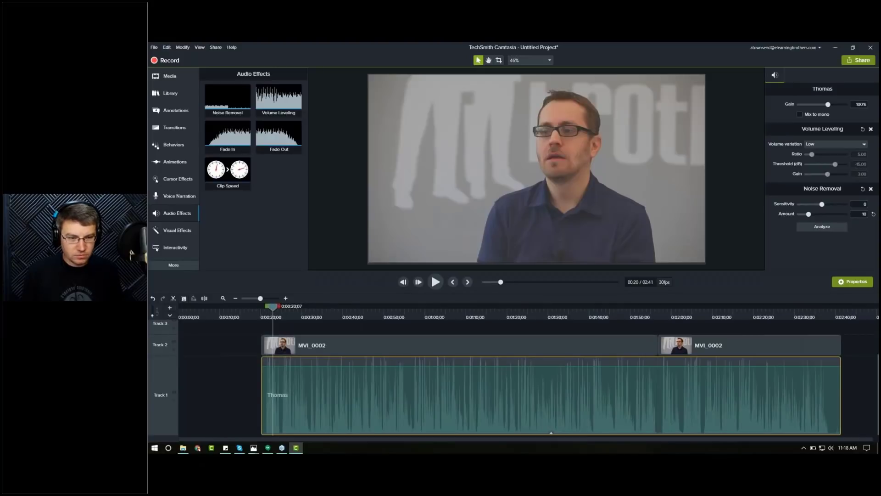
pyautogui.press('space')
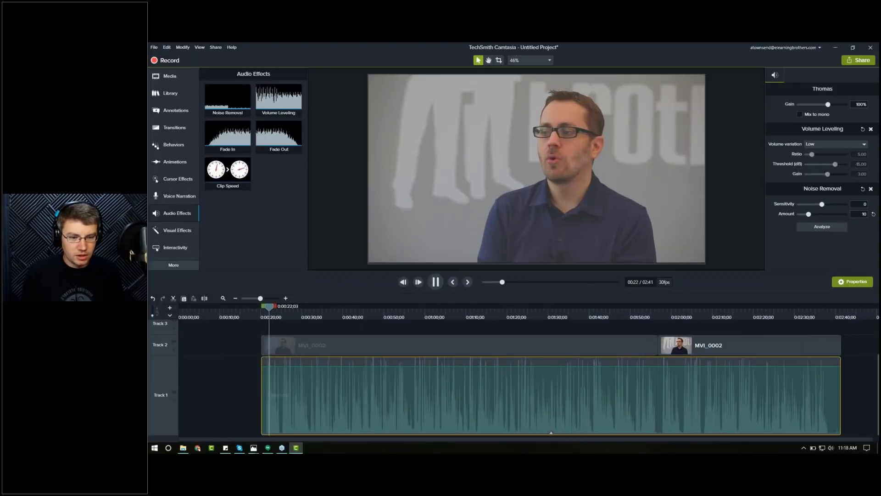
pyautogui.press('space')
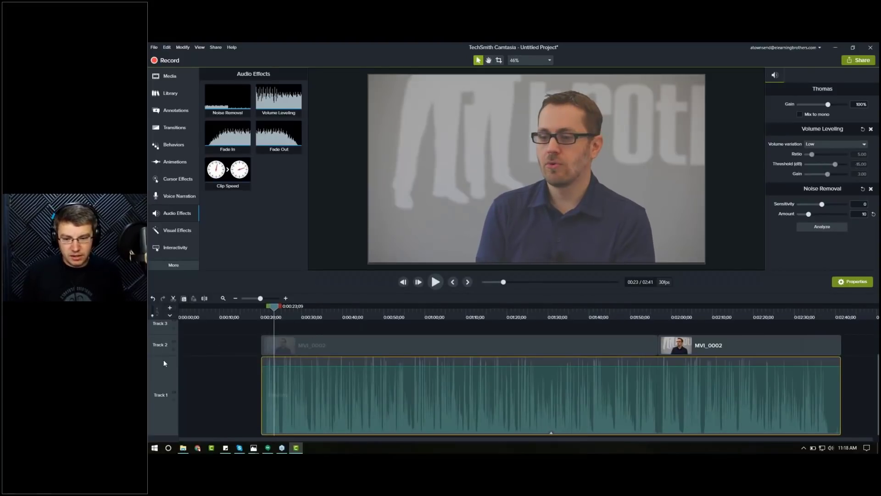
pyautogui.moveTo(165, 356); pyautogui.dragTo(165, 415)
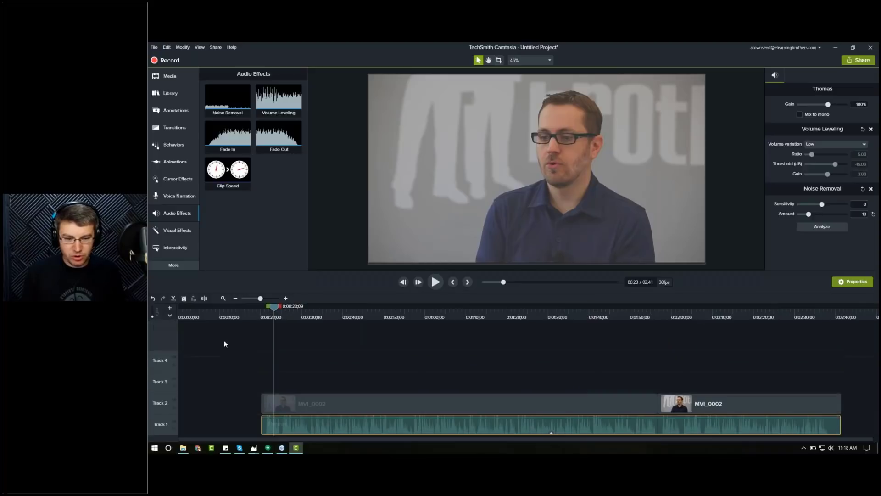
pyautogui.click(291, 376)
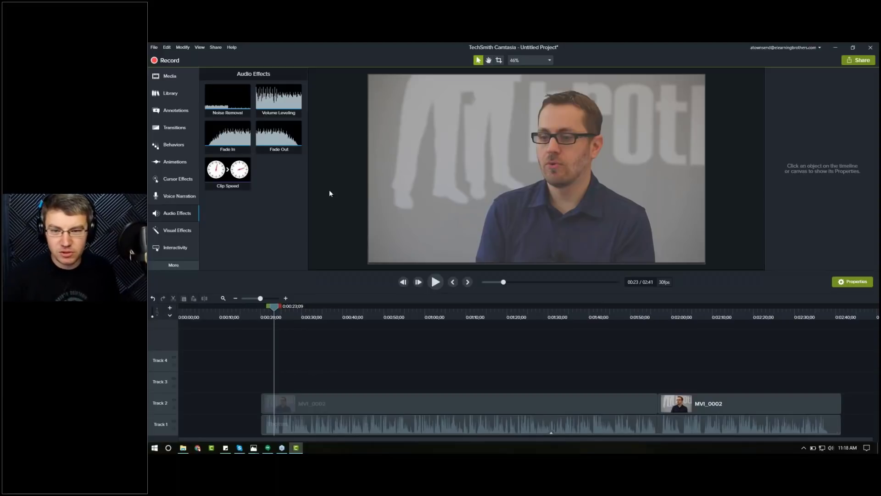
# Step: Import The CC Stuff library asset file from the Excitement Videos folder into the eLearning Brothers library
pyautogui.click(177, 77)
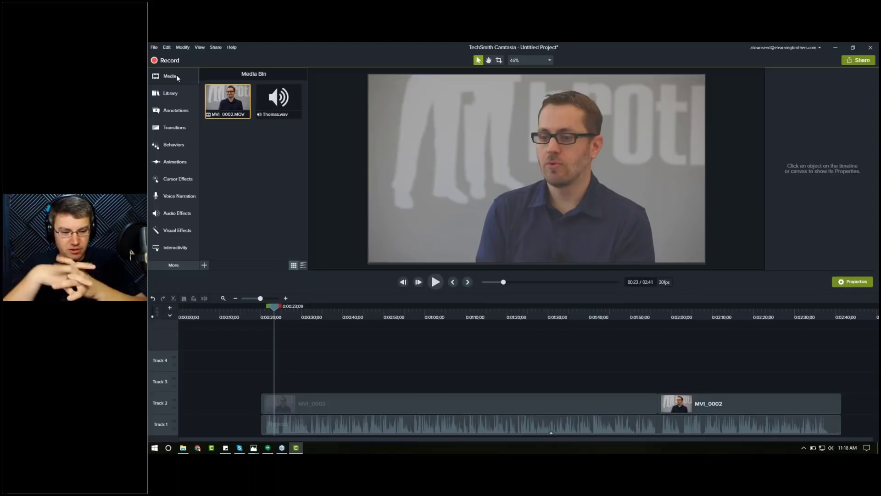
pyautogui.click(177, 90)
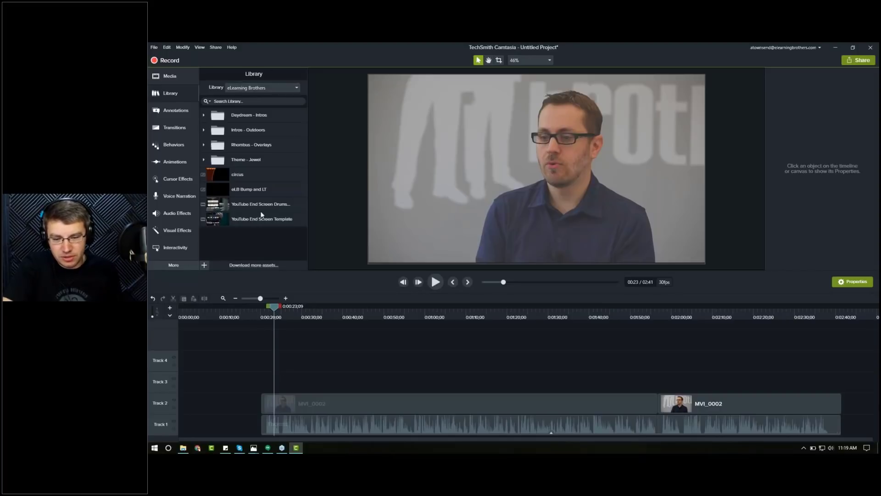
pyautogui.rightClick(241, 175)
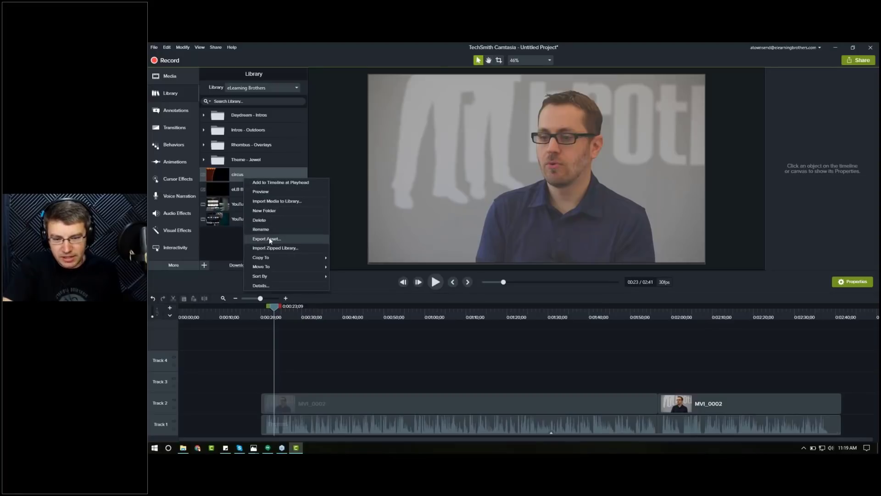
pyautogui.click(233, 241)
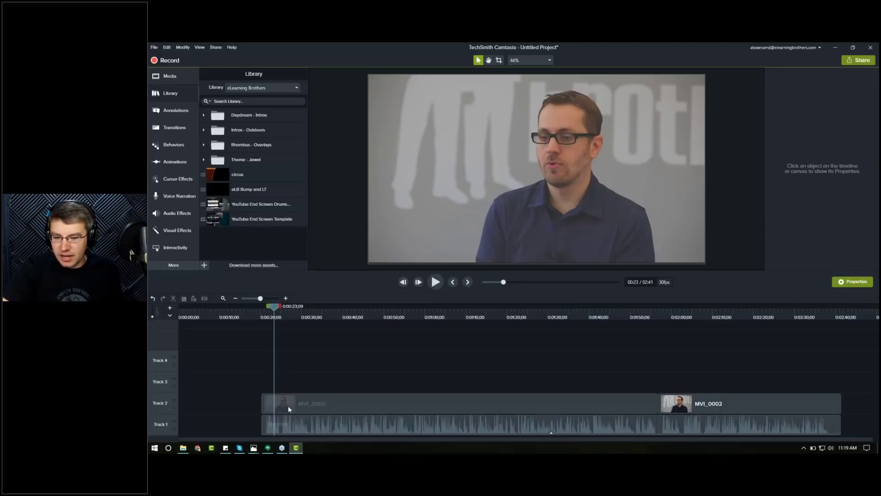
pyautogui.click(183, 448)
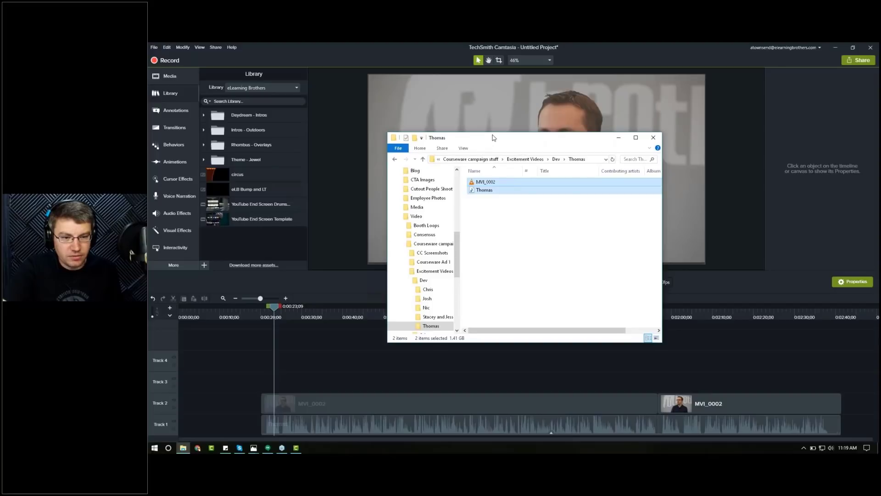
pyautogui.moveTo(490, 137); pyautogui.dragTo(494, 133)
pyautogui.click(427, 154)
pyautogui.click(427, 156)
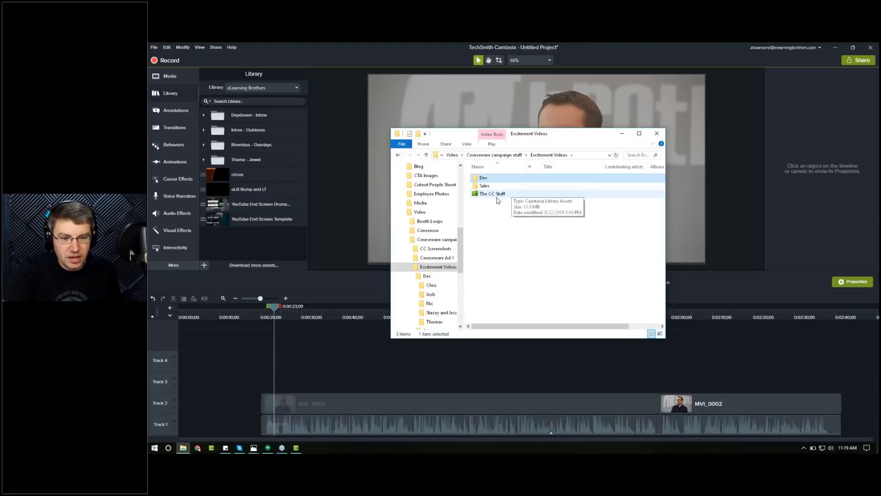
pyautogui.moveTo(555, 136); pyautogui.dragTo(603, 143)
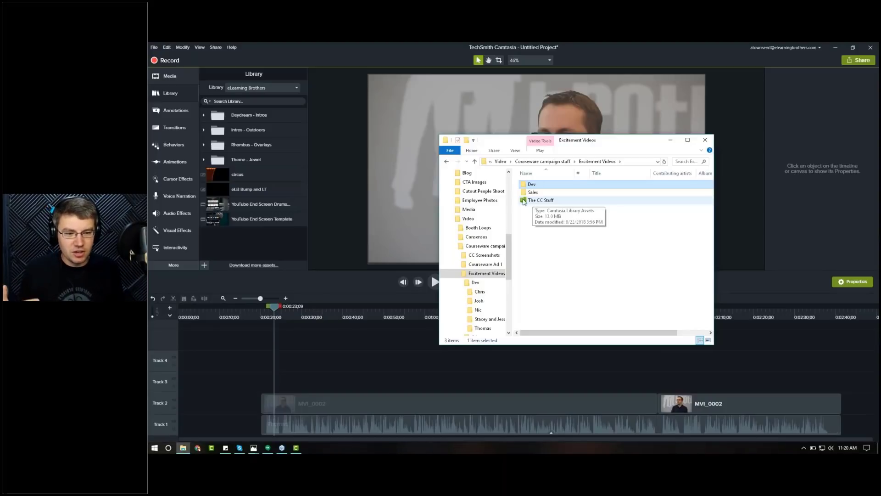
pyautogui.click(539, 201)
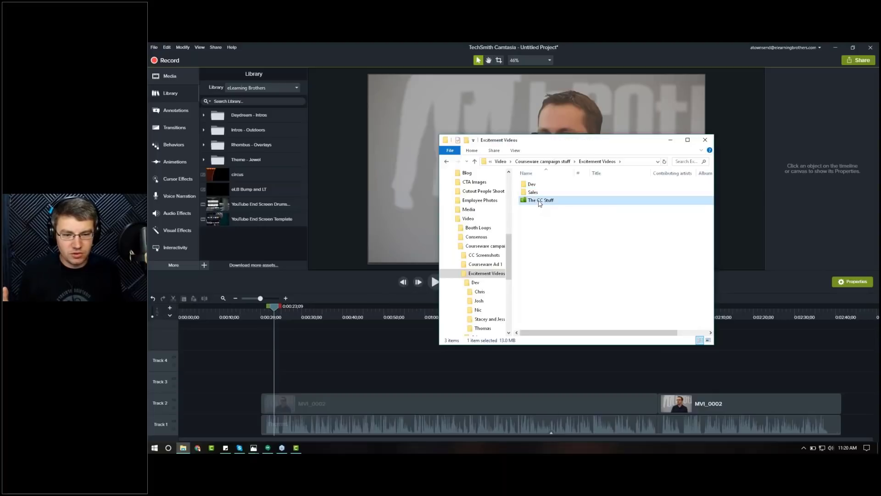
pyautogui.moveTo(539, 201); pyautogui.dragTo(276, 247)
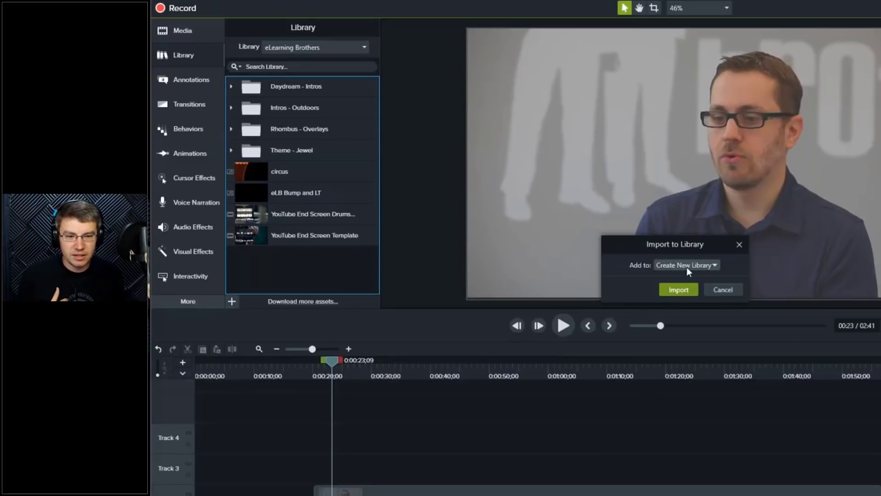
pyautogui.click(714, 267)
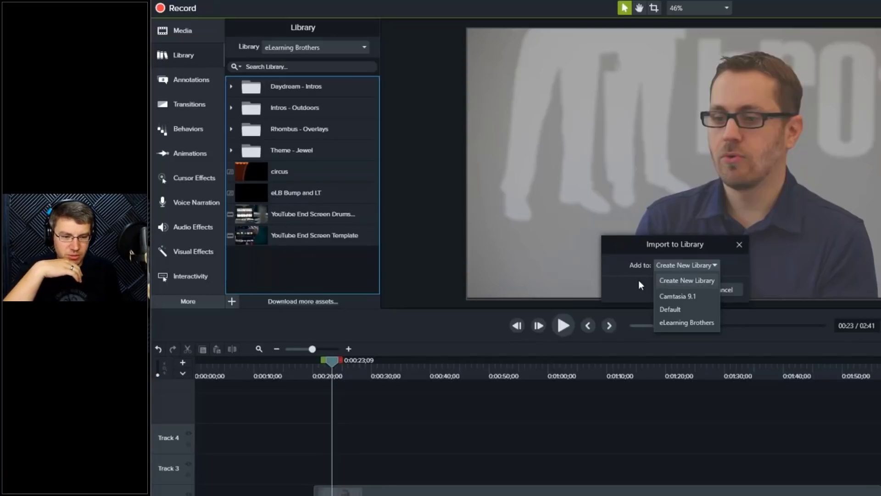
pyautogui.click(681, 324)
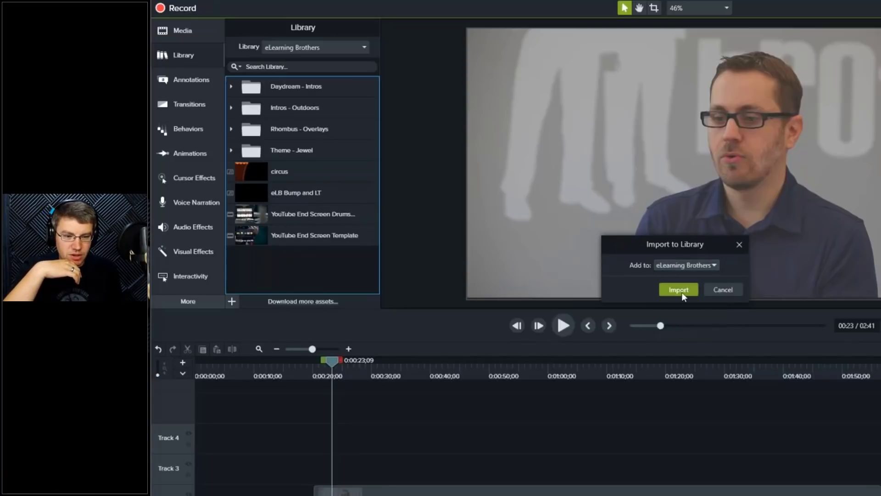
pyautogui.click(681, 290)
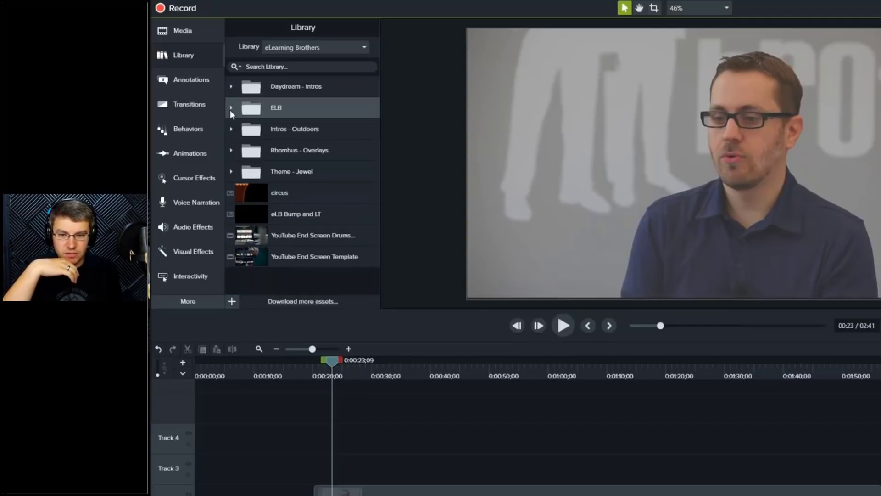
# Step: Expand the ELB folder in the library and preview its White Logo asset
pyautogui.click(231, 108)
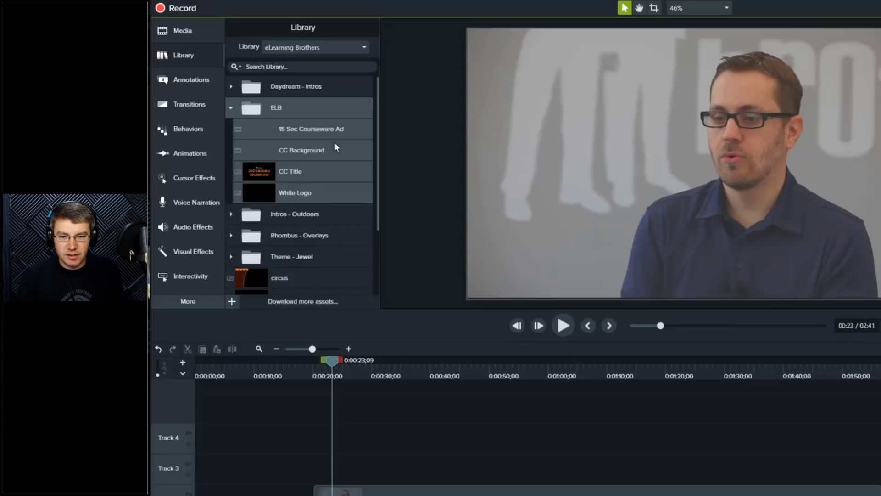
pyautogui.click(318, 150)
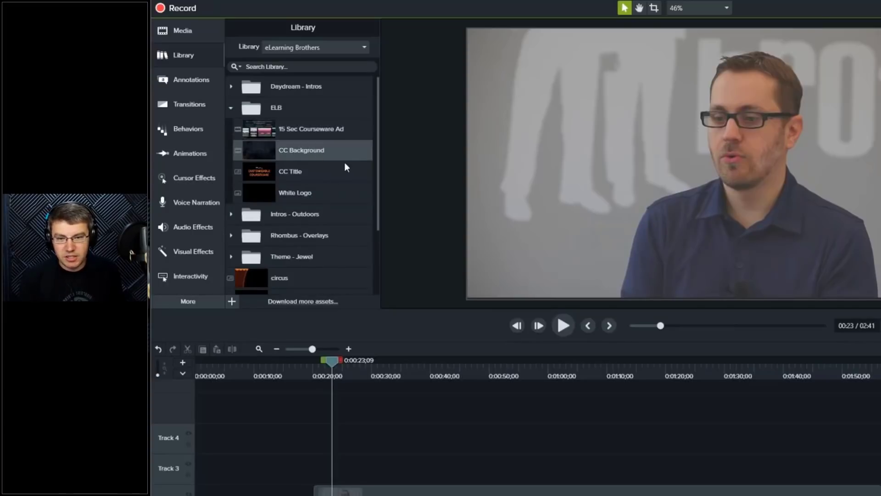
pyautogui.click(325, 176)
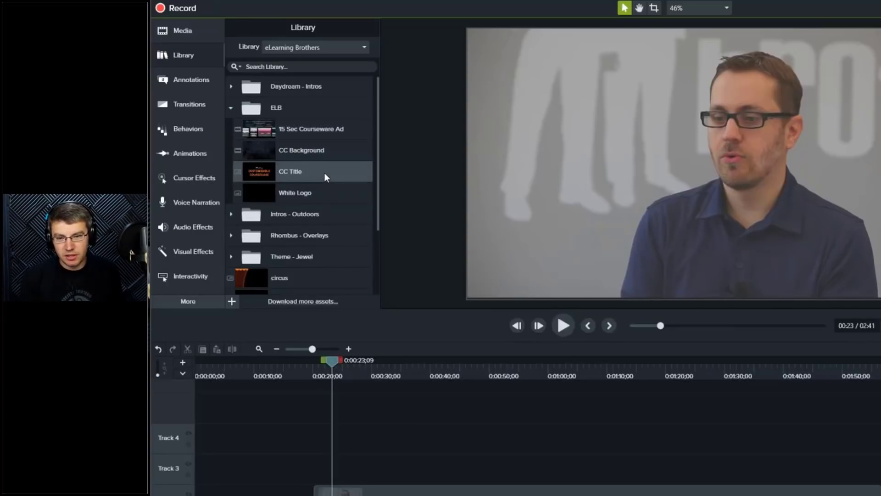
pyautogui.click(325, 193)
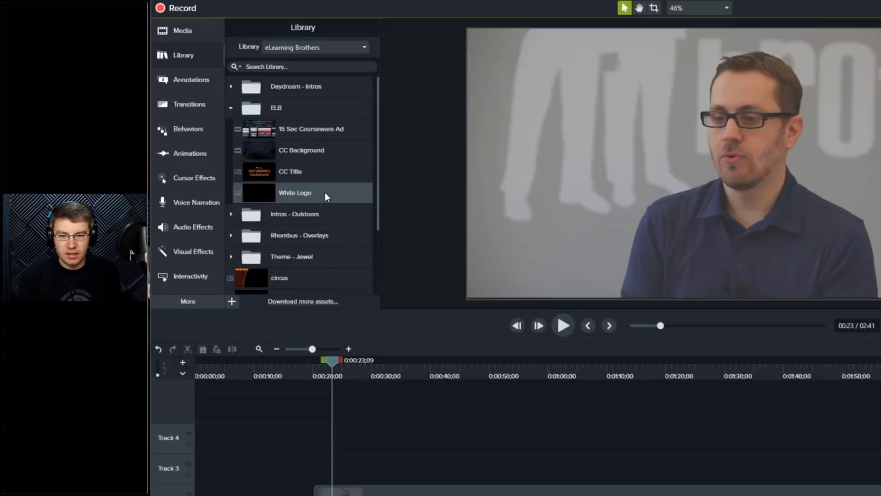
pyautogui.doubleClick(324, 192)
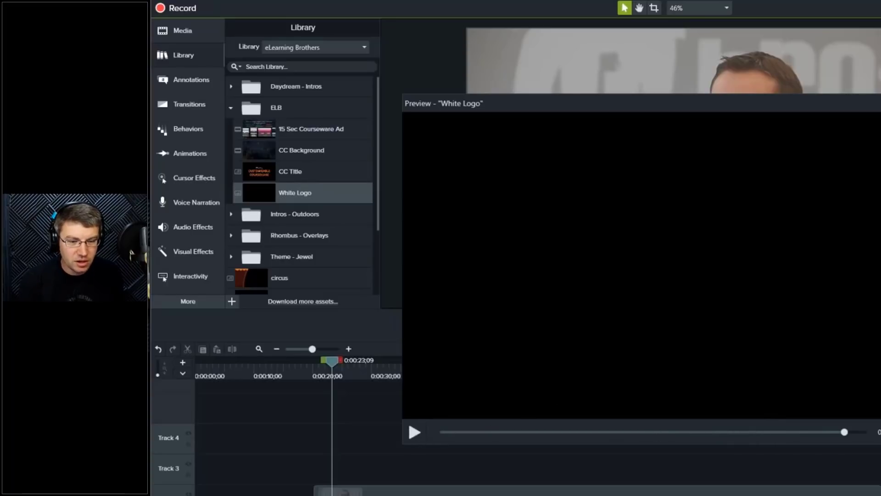
pyautogui.press('Escape')
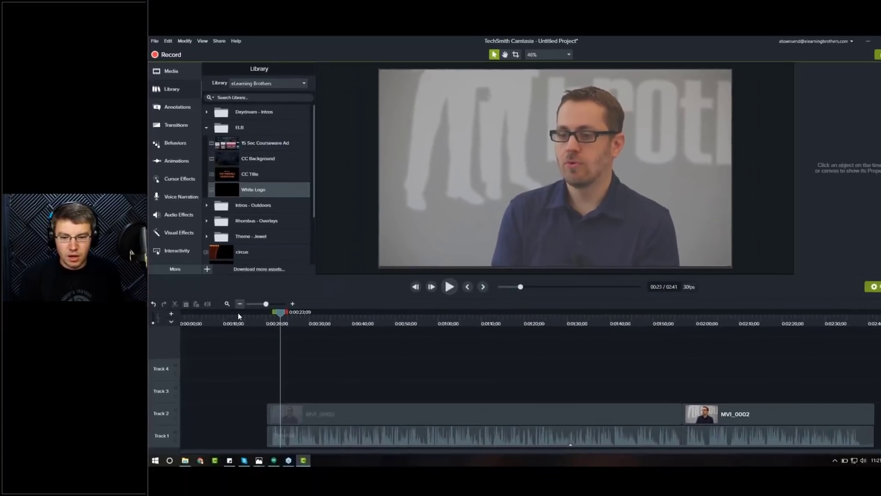
# Step: Add the CC Background asset to Track 3 at the start of the timeline
pyautogui.click(256, 369)
pyautogui.click(179, 317)
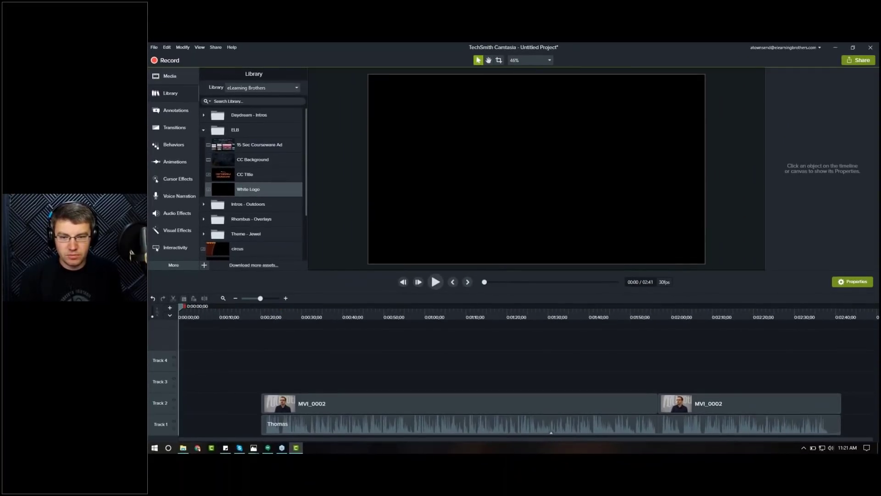
pyautogui.click(255, 160)
pyautogui.moveTo(252, 160); pyautogui.dragTo(171, 380)
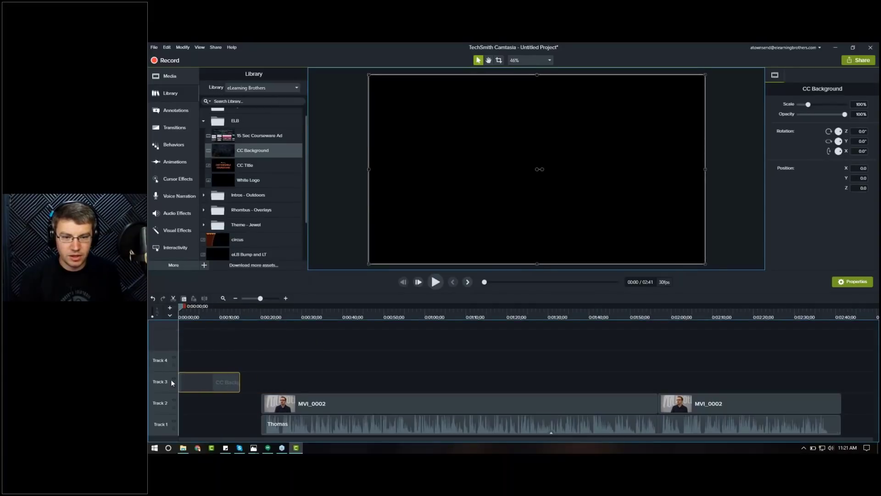
# Step: Scrub and play back the opening seconds with the CC Background clip
pyautogui.moveTo(201, 316); pyautogui.dragTo(211, 315)
pyautogui.scroll(-3, 582, 223)
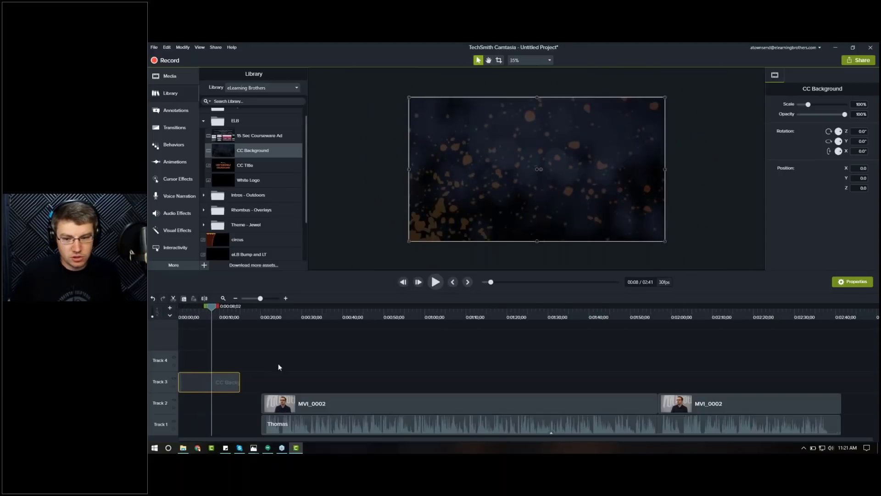
pyautogui.click(175, 315)
pyautogui.moveTo(175, 315); pyautogui.dragTo(168, 316)
pyautogui.press('space')
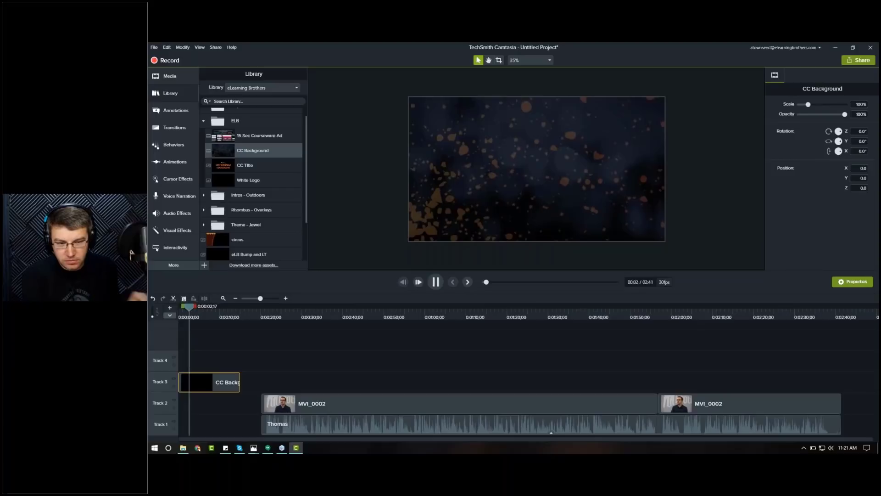
pyautogui.press('space')
pyautogui.moveTo(193, 309)
pyautogui.mouseDown()
pyautogui.moveTo(176, 314)
pyautogui.moveTo(214, 309)
pyautogui.moveTo(205, 307)
pyautogui.mouseUp()
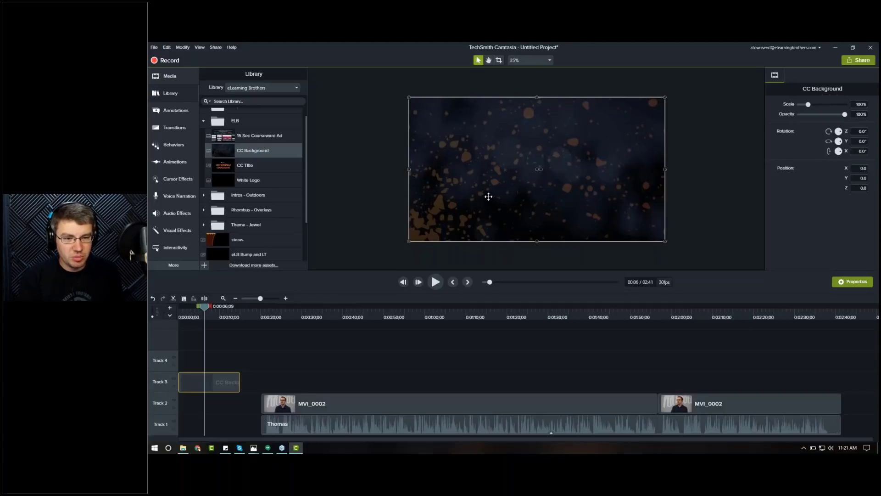
pyautogui.click(186, 312)
pyautogui.press('space')
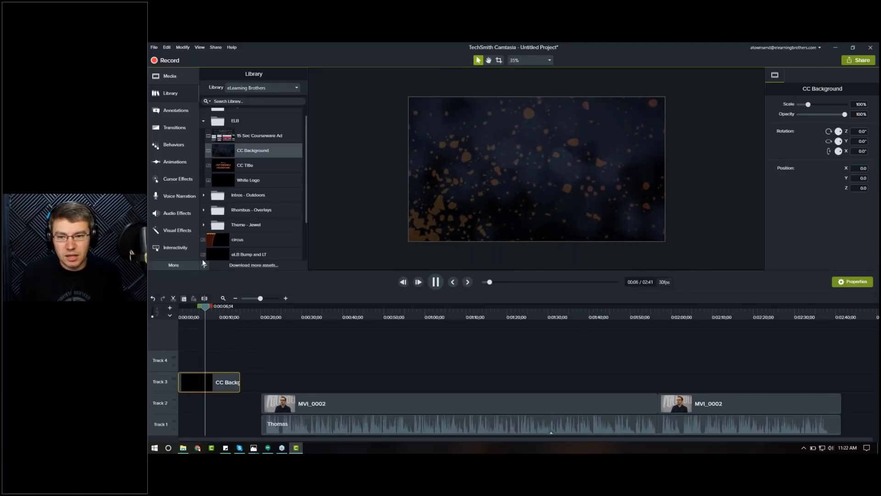
pyautogui.press('space')
# Step: Try a Custom animation that shifts the CC Background clip sideways, then delete the animation
pyautogui.click(175, 161)
pyautogui.click(280, 74)
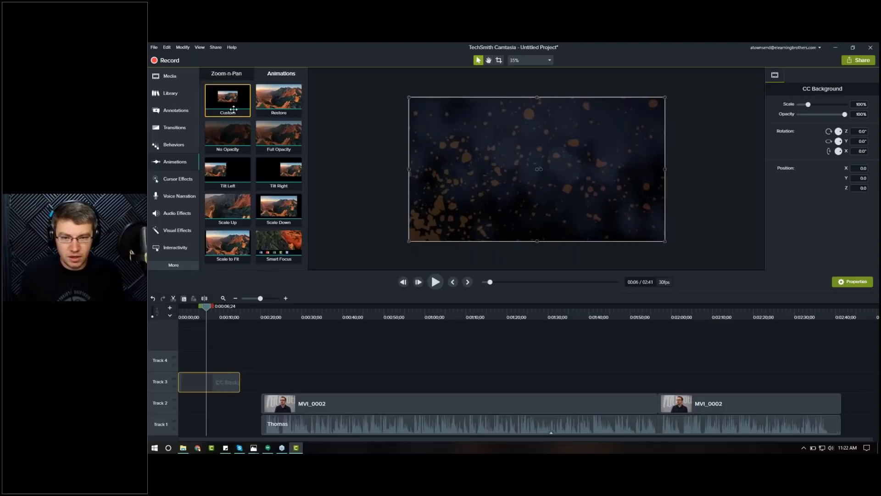
pyautogui.click(198, 358)
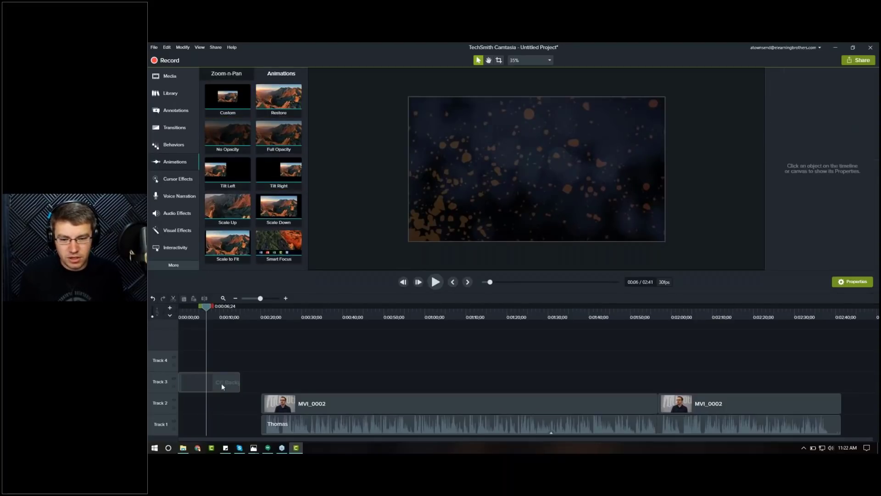
pyautogui.moveTo(228, 99); pyautogui.dragTo(200, 382)
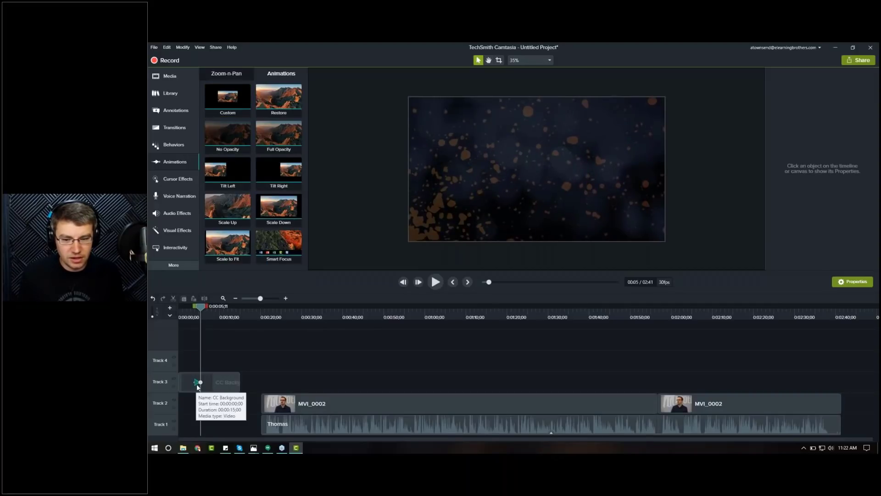
pyautogui.click(516, 201)
pyautogui.moveTo(524, 203); pyautogui.dragTo(551, 204)
pyautogui.moveTo(201, 307); pyautogui.dragTo(192, 307)
pyautogui.press('space')
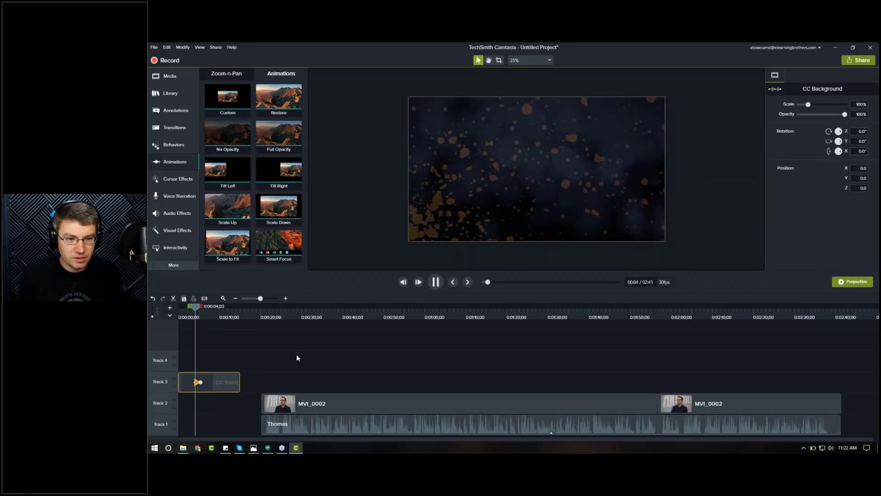
pyautogui.press('space')
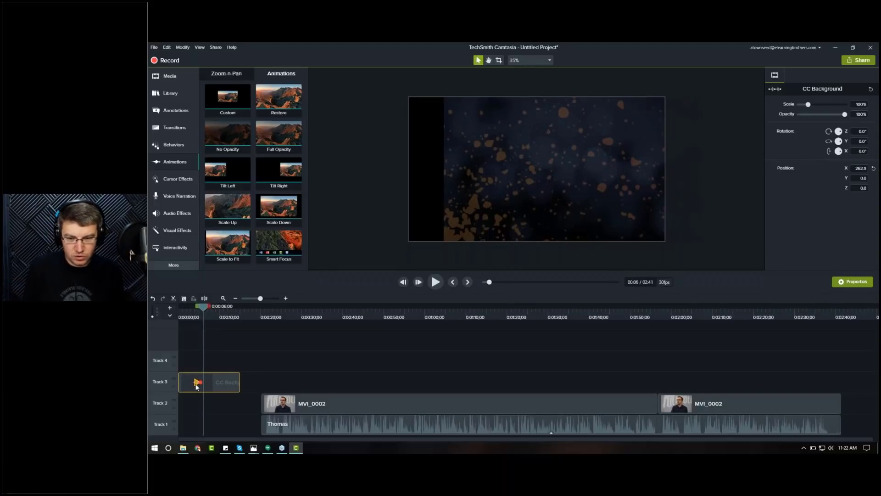
pyautogui.press('Delete')
pyautogui.hotkey('ctrl', 'Home')
# Step: Add the CC Title asset to Track 4 at the start of the timeline, above the background
pyautogui.click(166, 76)
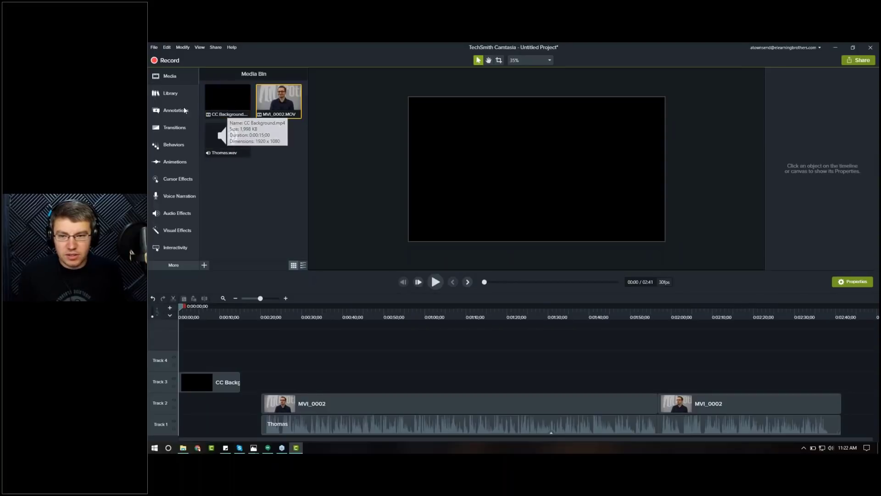
pyautogui.click(173, 95)
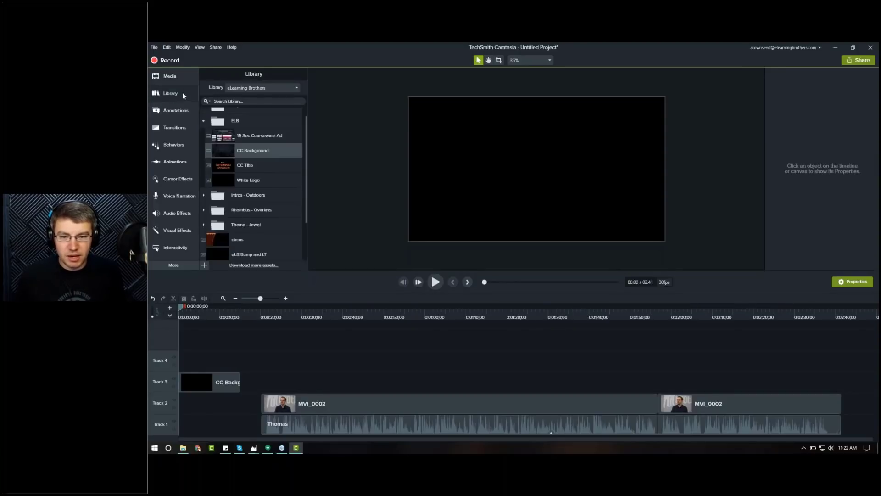
pyautogui.click(242, 166)
pyautogui.moveTo(244, 164); pyautogui.dragTo(177, 368)
pyautogui.click(185, 312)
pyautogui.moveTo(185, 313); pyautogui.dragTo(194, 314)
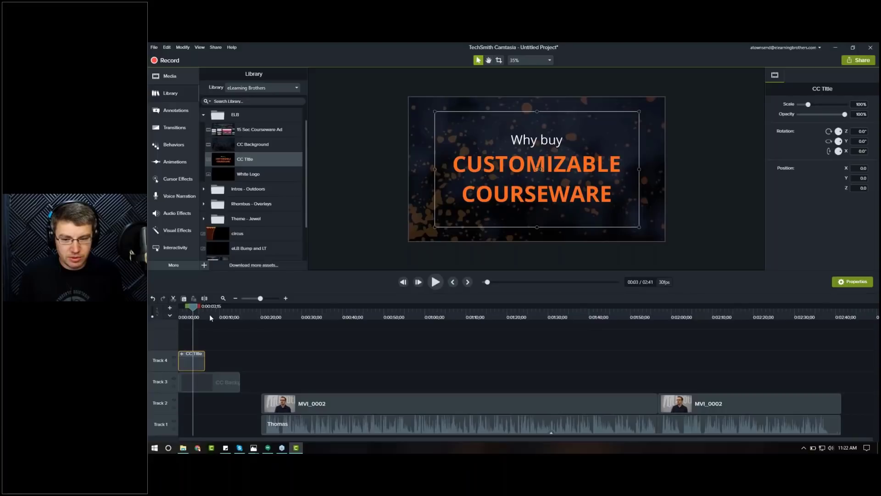
# Step: Play back the edit from around 0:22 and return the playhead near the start
pyautogui.click(275, 315)
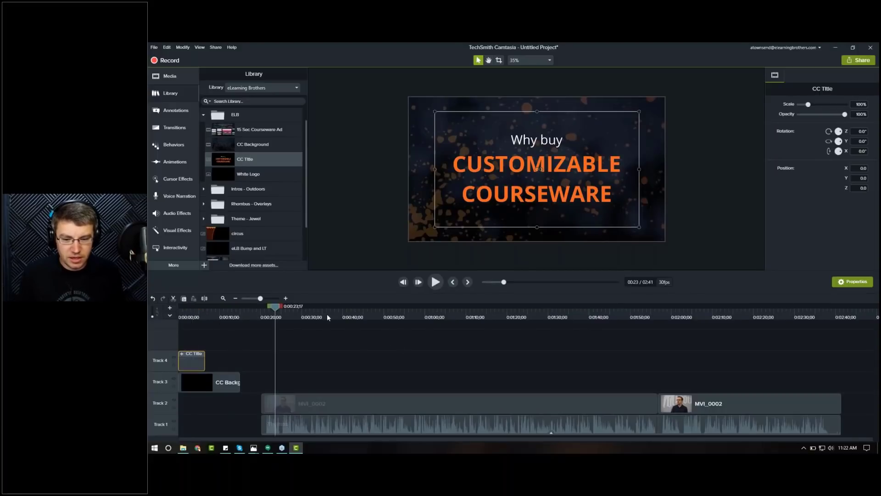
pyautogui.click(285, 316)
pyautogui.press('space')
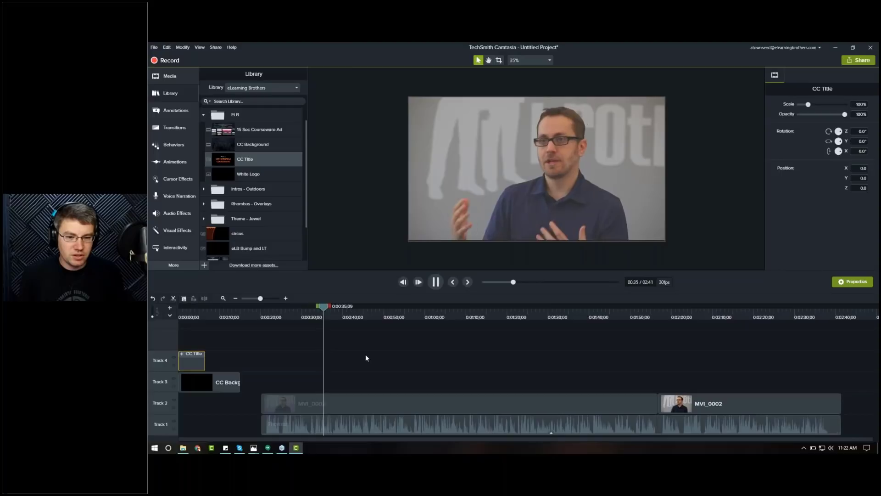
pyautogui.press('space')
pyautogui.click(190, 315)
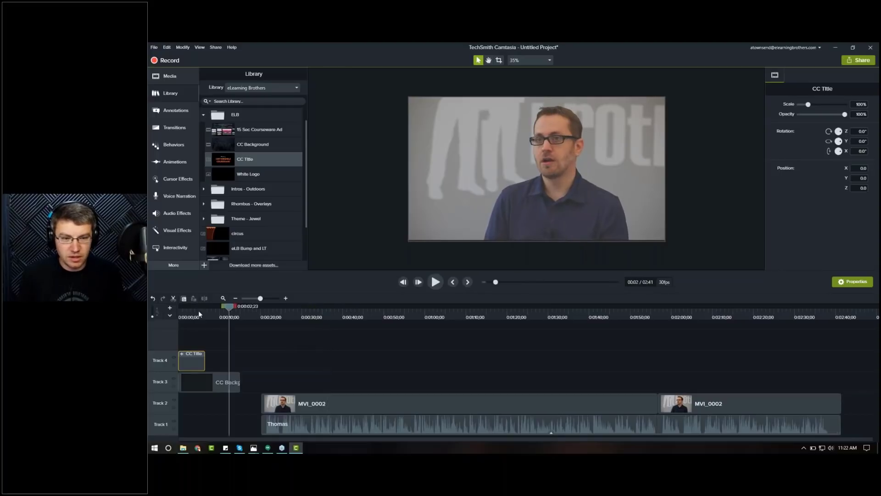
# Step: Ungroup the CC Title clip on Track 4 into its separate text clips
pyautogui.click(689, 254)
pyautogui.click(507, 194)
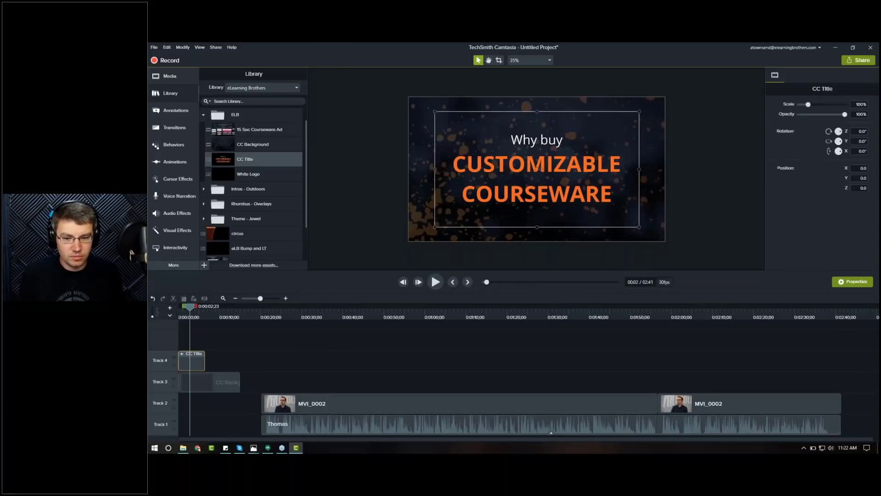
pyautogui.click(182, 354)
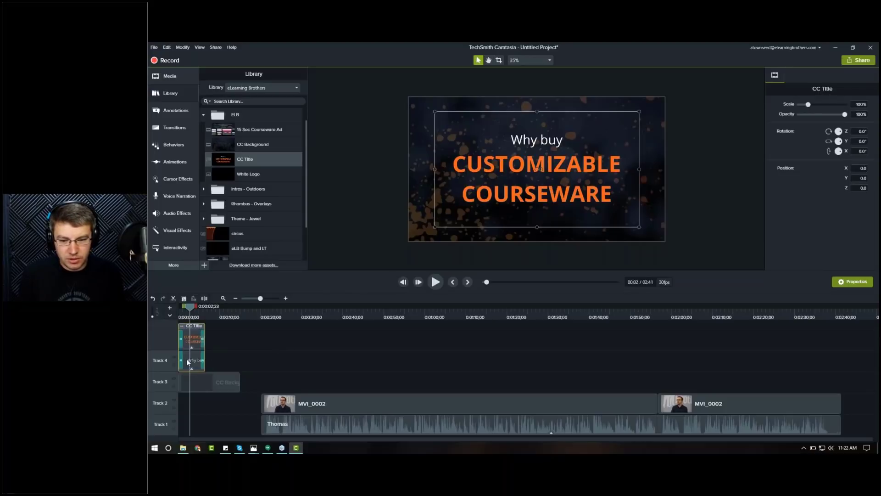
pyautogui.click(222, 366)
pyautogui.rightClick(199, 362)
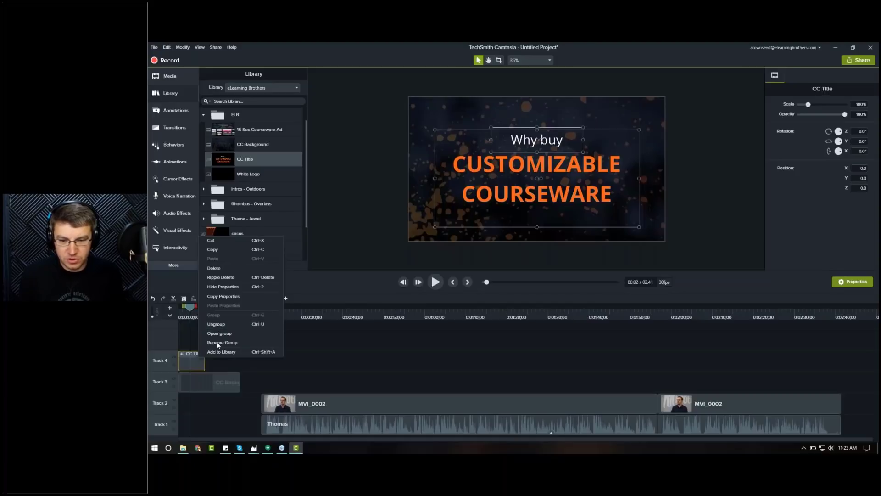
pyautogui.click(216, 324)
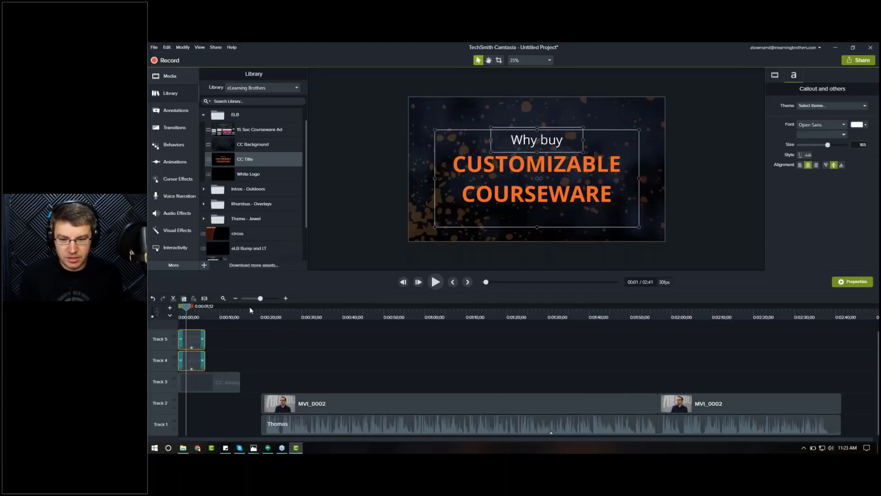
# Step: Zoom into the timeline start and disable Track 5 so only the 'Why buy' text shows
pyautogui.click(286, 298)
pyautogui.click(286, 298)
pyautogui.moveTo(270, 440); pyautogui.dragTo(260, 439)
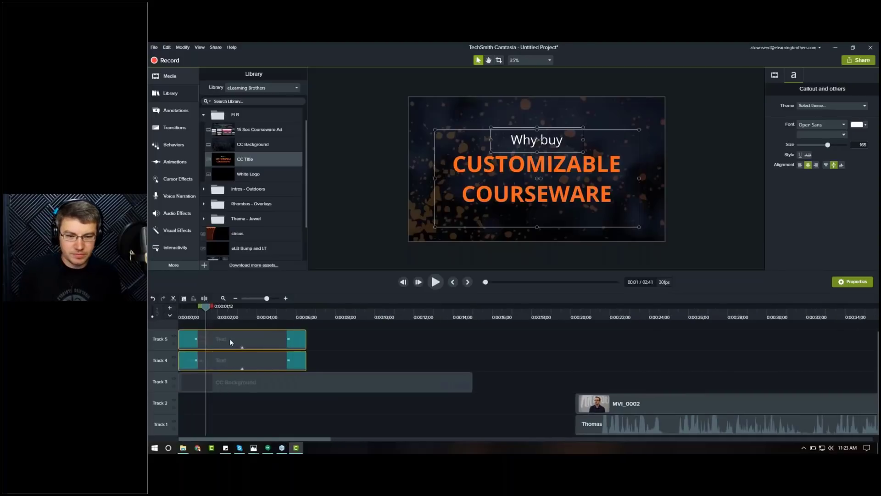
pyautogui.click(234, 366)
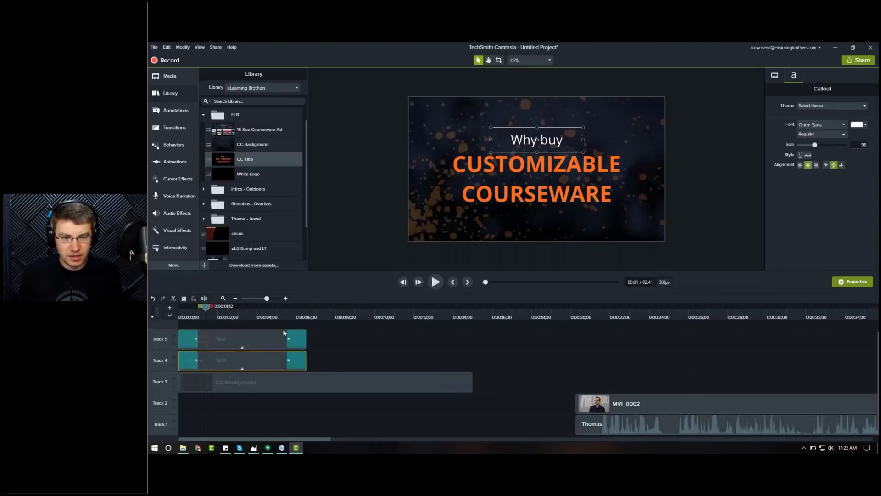
pyautogui.click(236, 336)
pyautogui.click(225, 362)
pyautogui.click(222, 338)
pyautogui.click(173, 336)
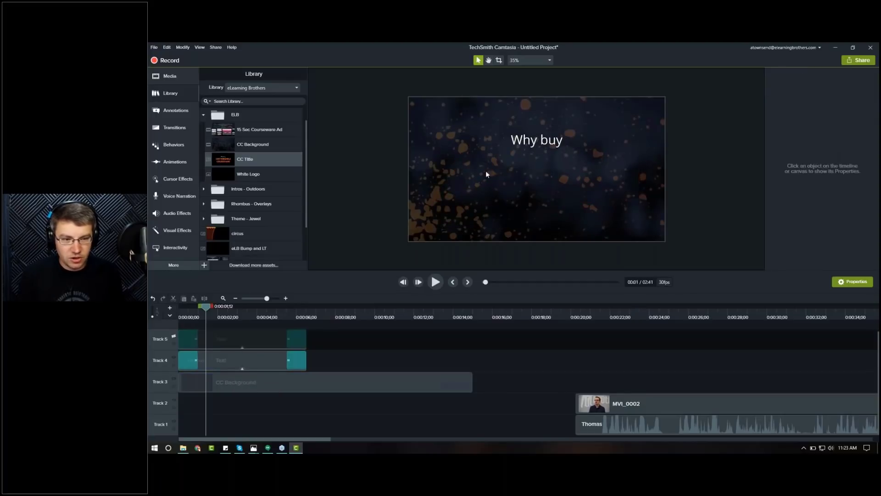
# Step: Replace the 'Why buy' title text with "Who builds"
pyautogui.doubleClick(551, 142)
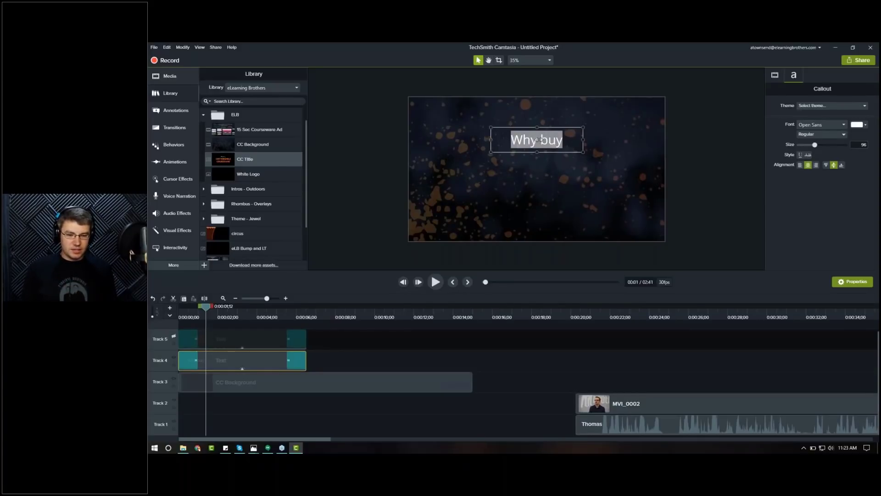
pyautogui.write('Ho')
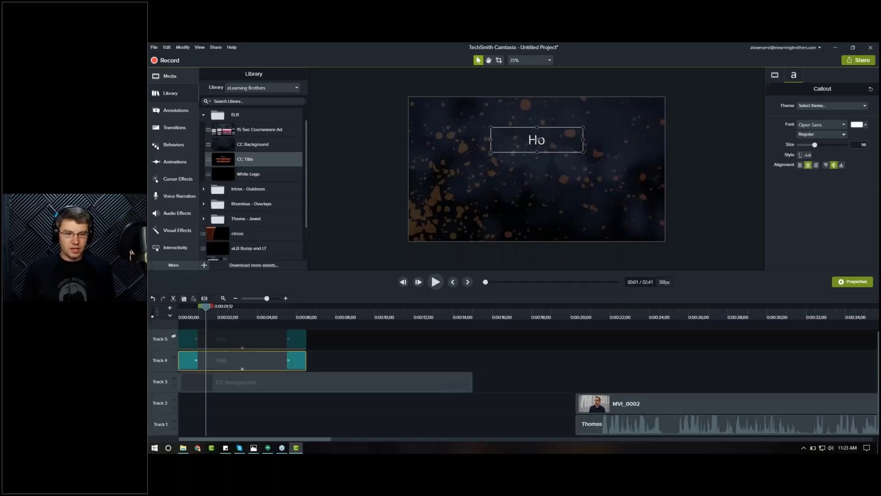
pyautogui.press('BackSpace')
pyautogui.write('wo')
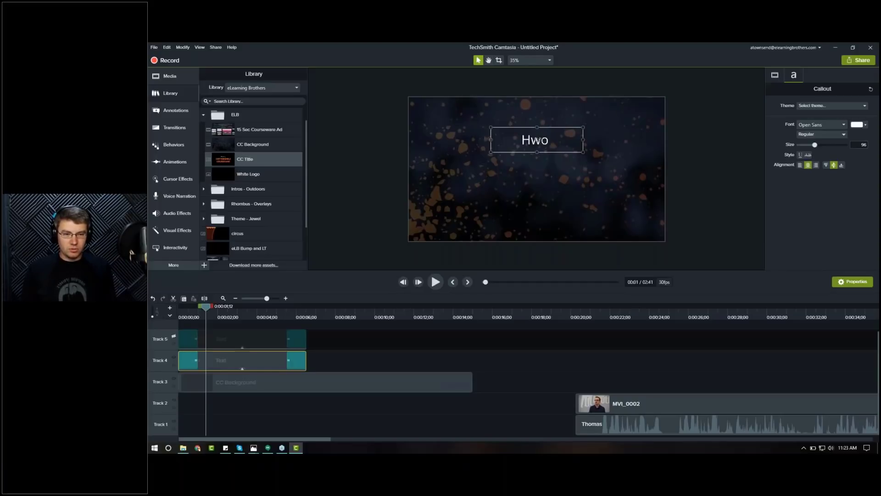
pyautogui.press('BackSpace')
pyautogui.press('BackSpace')
pyautogui.press('BackSpace')
pyautogui.write('Who b')
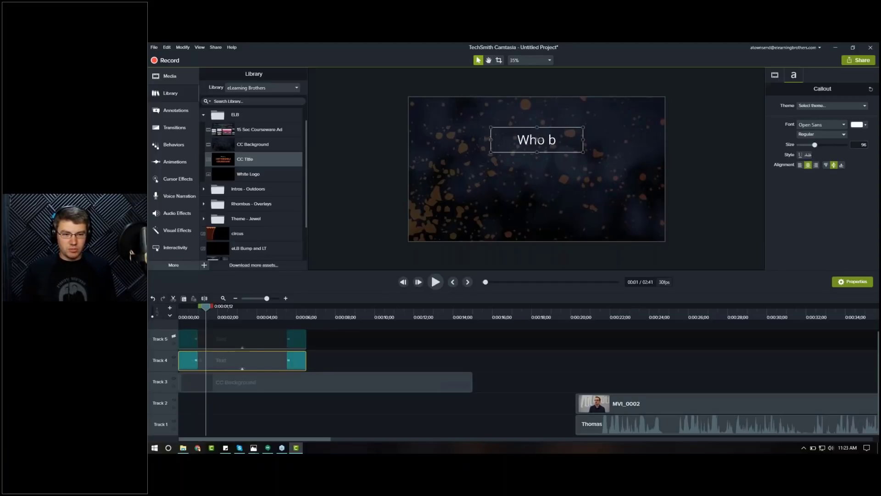
pyautogui.write('uilds')
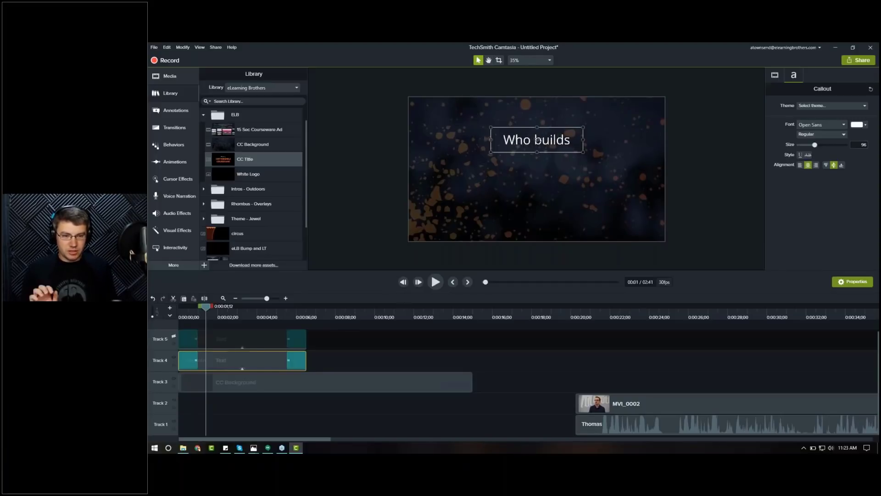
pyautogui.click(743, 252)
# Step: Apply the eLB Theme to the title text callout
pyautogui.click(251, 362)
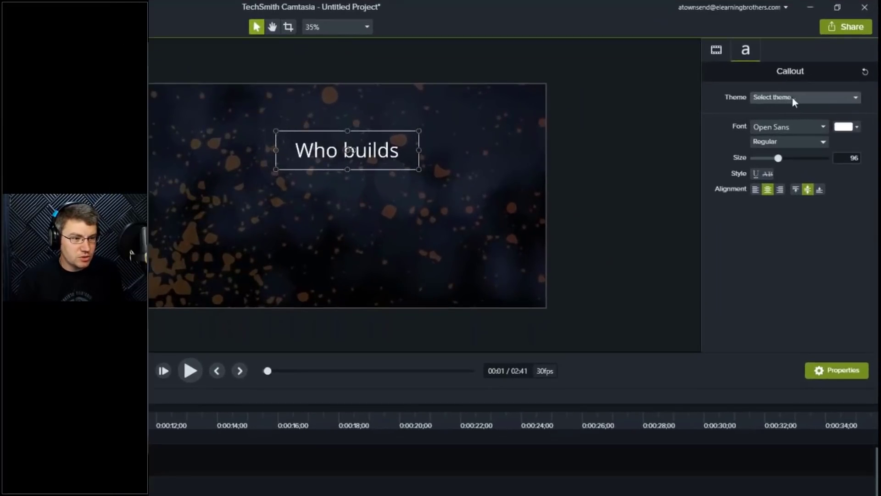
pyautogui.click(824, 107)
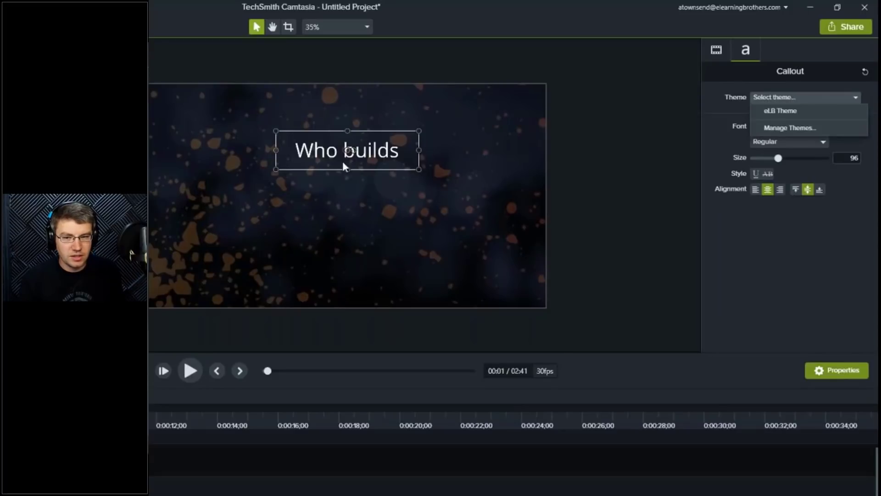
pyautogui.click(795, 115)
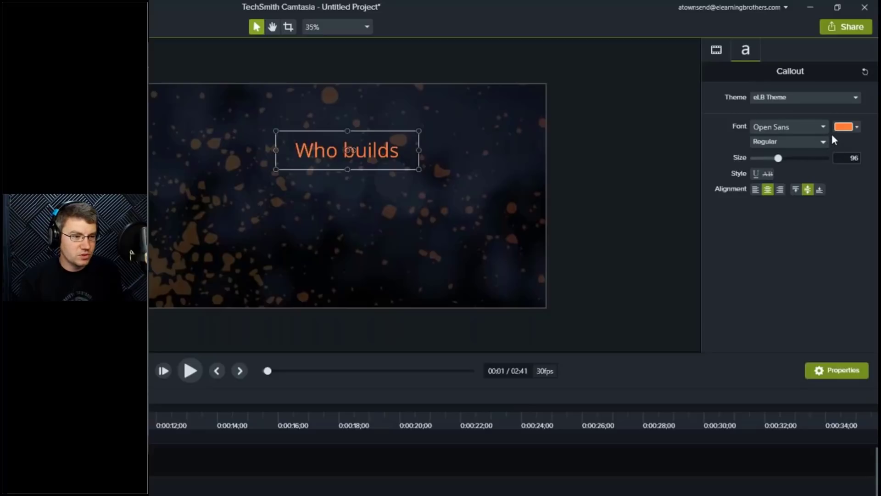
pyautogui.click(855, 127)
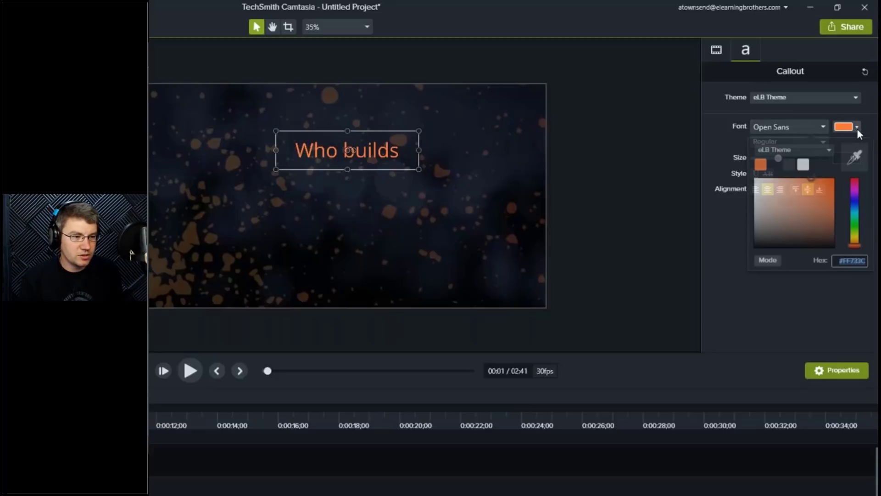
pyautogui.click(828, 150)
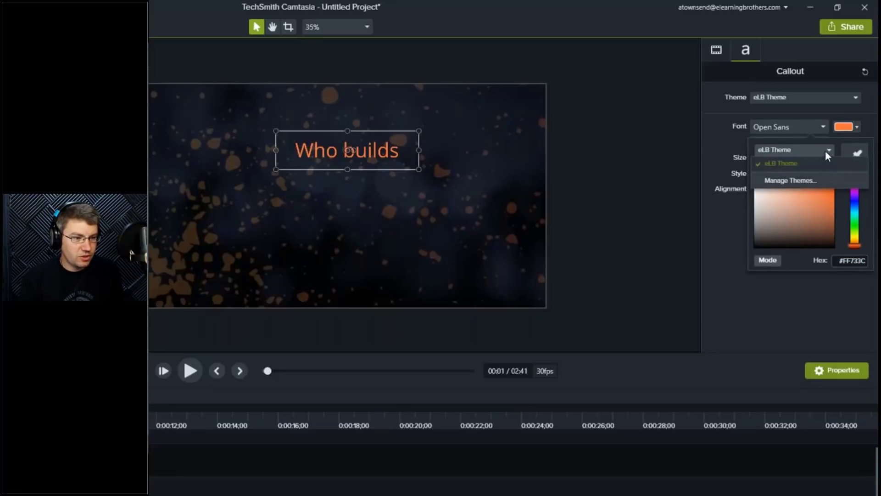
pyautogui.click(818, 162)
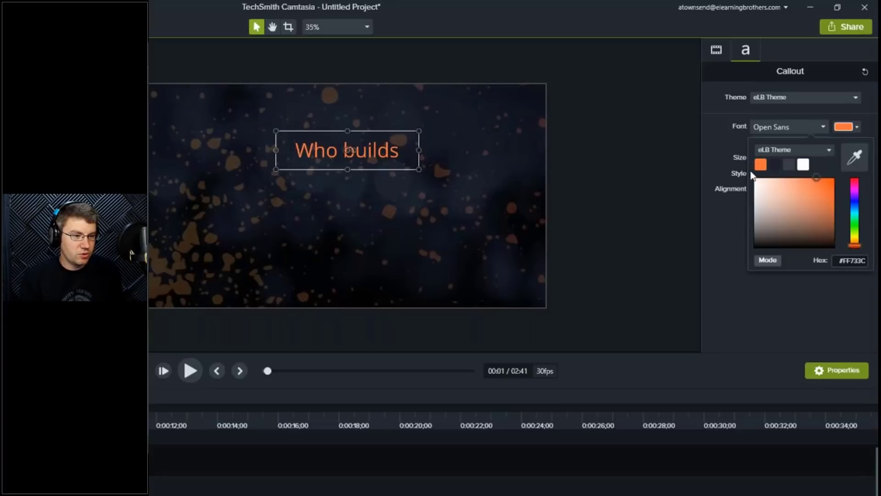
pyautogui.click(760, 165)
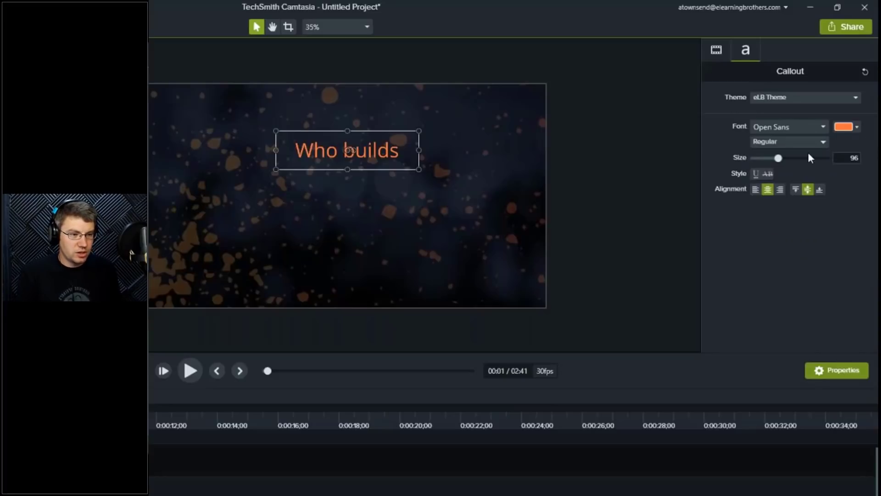
# Step: Try the theme's dark colour swatches on the title's font colour
pyautogui.click(855, 127)
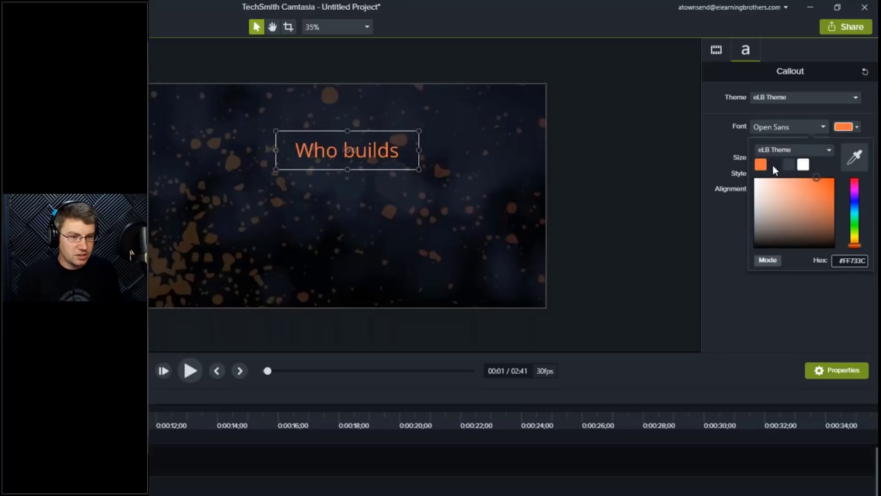
pyautogui.click(784, 168)
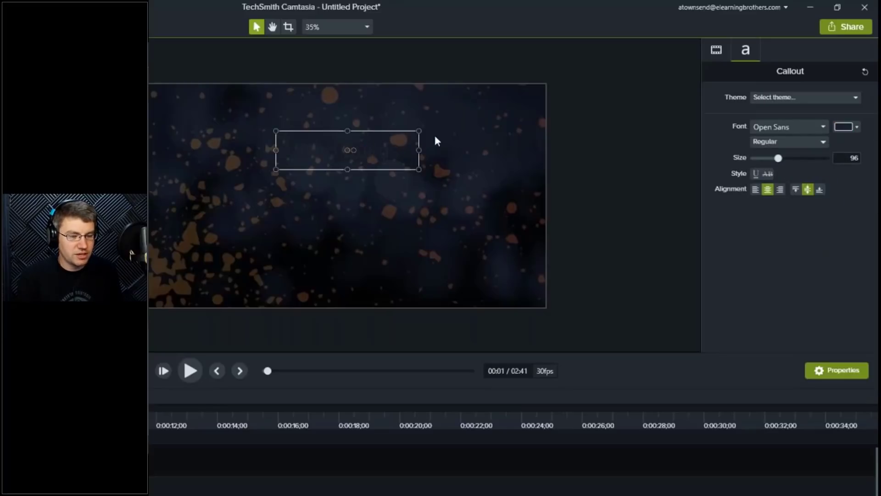
pyautogui.click(856, 127)
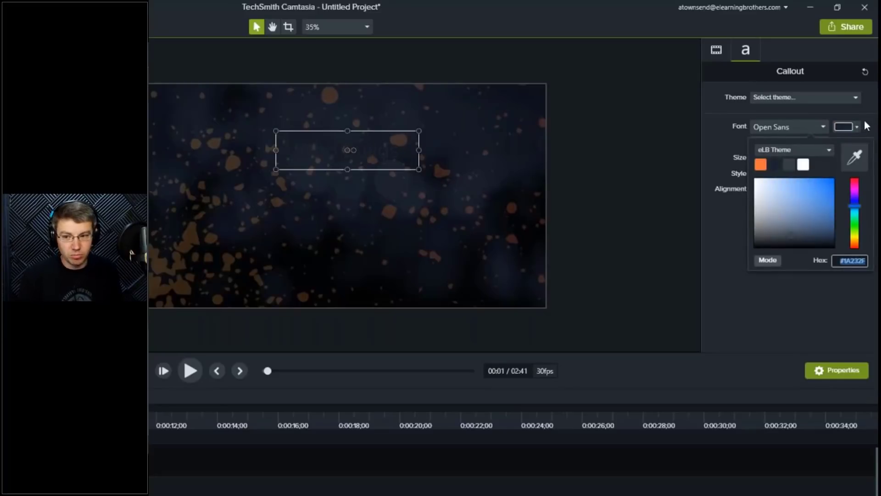
pyautogui.click(789, 164)
# Step: Set the title's font colour to the theme's white swatch
pyautogui.click(855, 127)
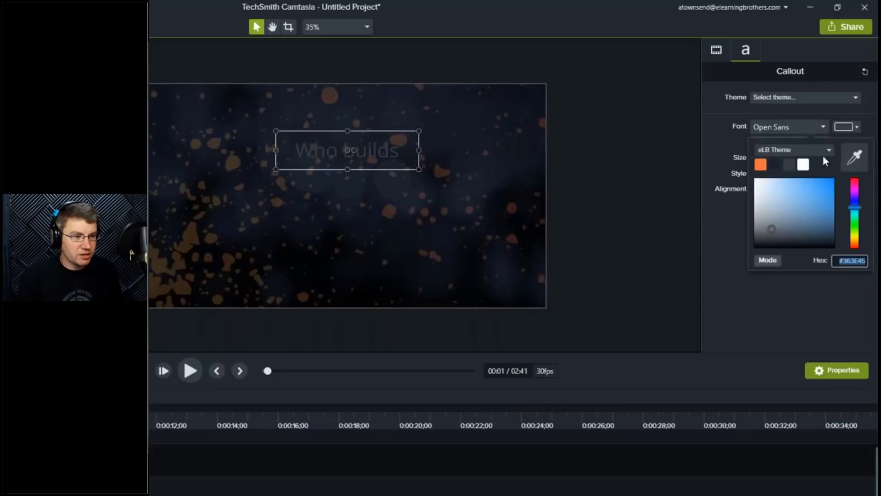
pyautogui.click(803, 164)
pyautogui.click(855, 126)
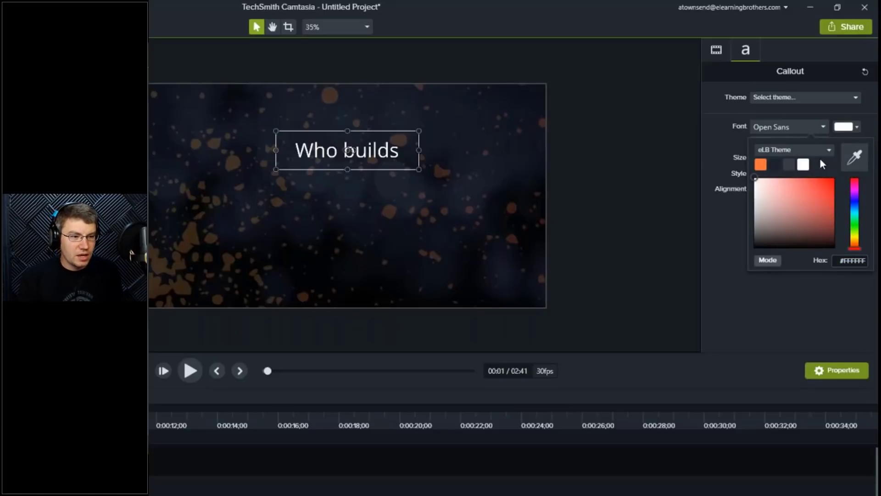
pyautogui.click(815, 161)
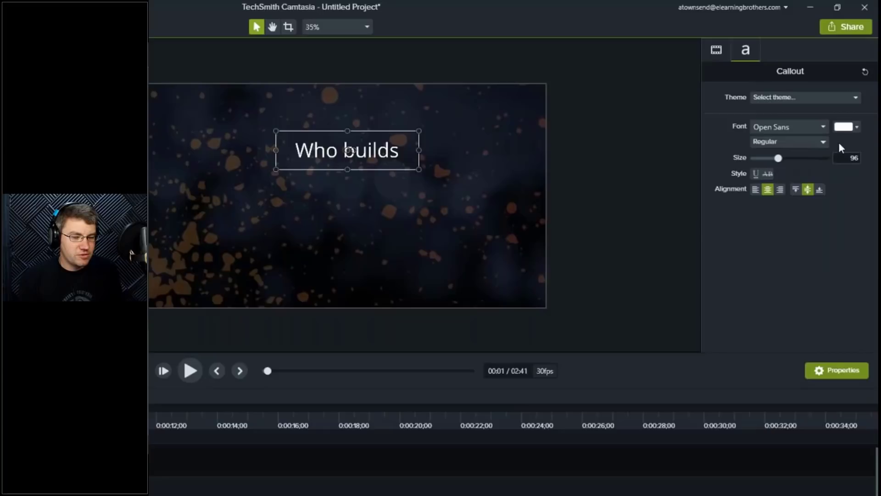
# Step: Open the Theme Manager and create a new theme named "Example"
pyautogui.click(852, 127)
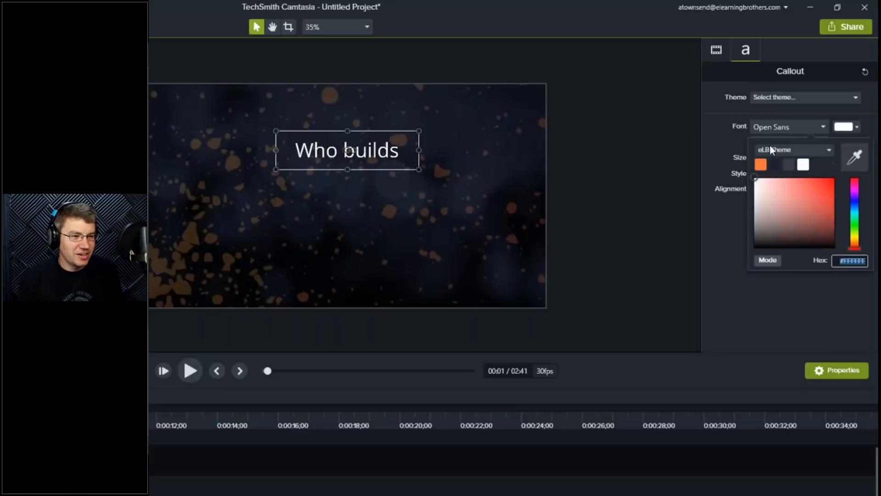
pyautogui.click(822, 153)
pyautogui.click(789, 181)
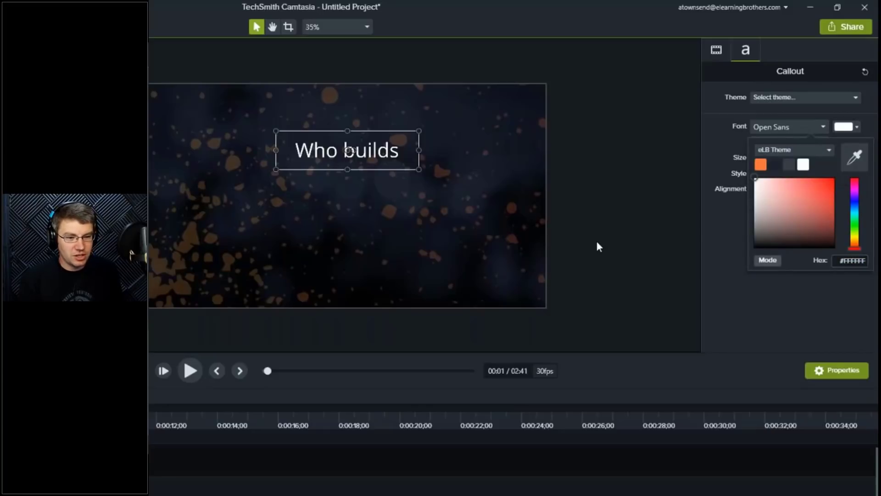
pyautogui.click(292, 224)
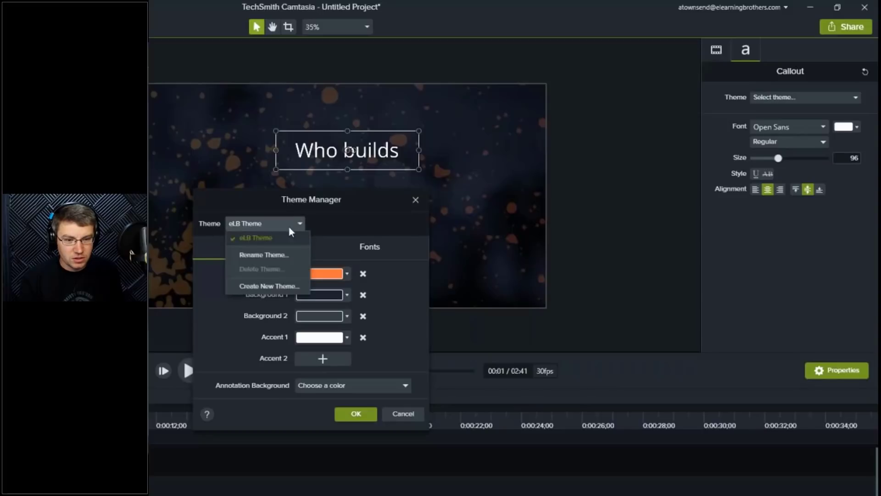
pyautogui.click(274, 287)
pyautogui.write('Example')
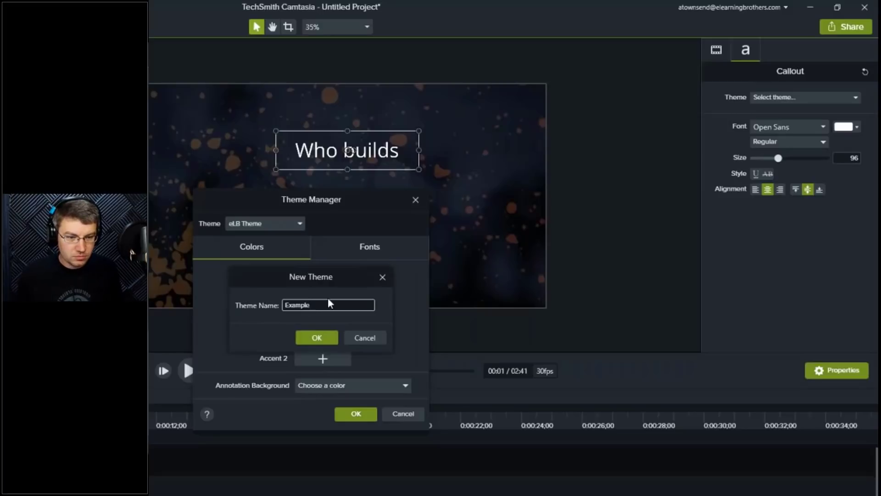
pyautogui.click(325, 337)
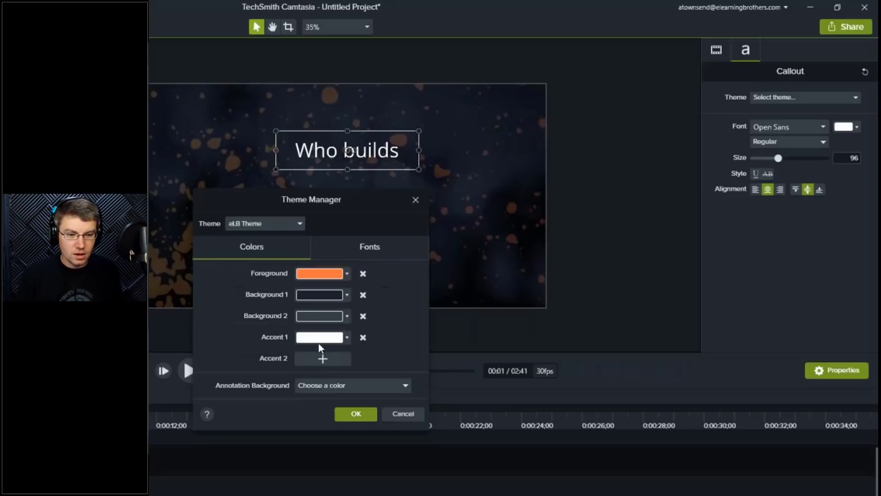
# Step: Set the Example theme's Foreground colour to red, #FF0000
pyautogui.click(346, 273)
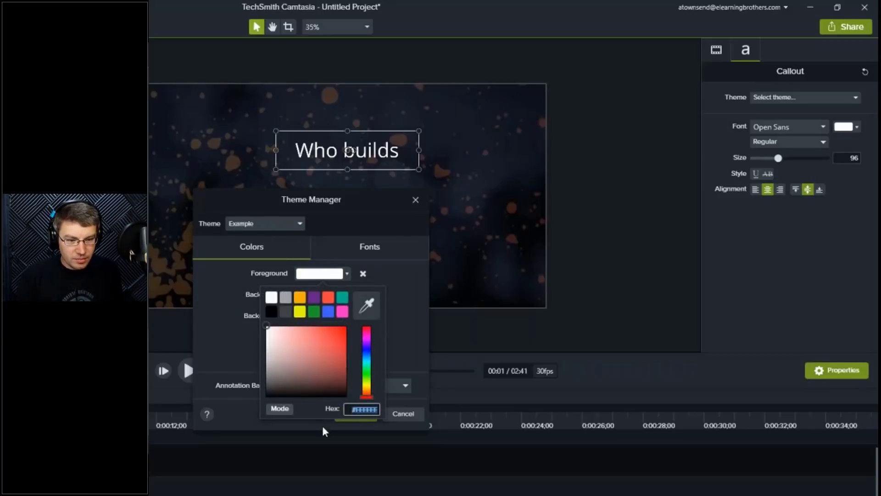
pyautogui.click(341, 328)
pyautogui.moveTo(352, 327); pyautogui.dragTo(352, 325)
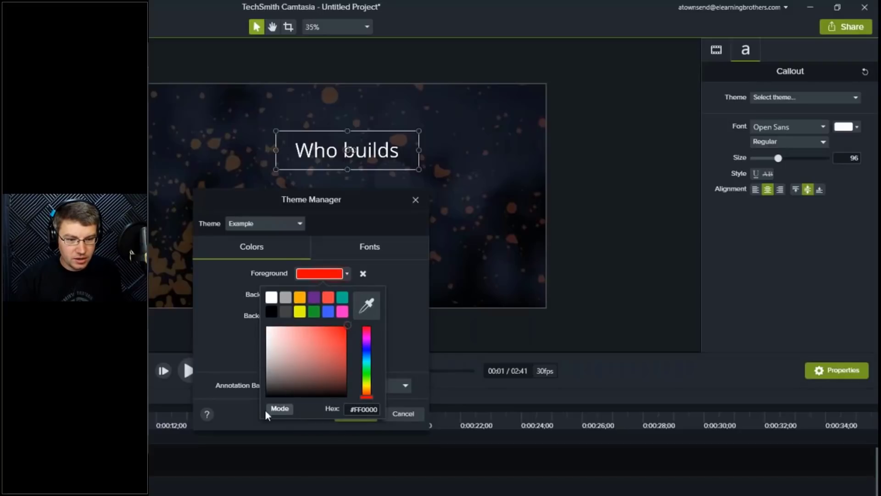
pyautogui.click(193, 342)
# Step: Set the theme's Background 1 colour to a bright blue-purple
pyautogui.click(347, 295)
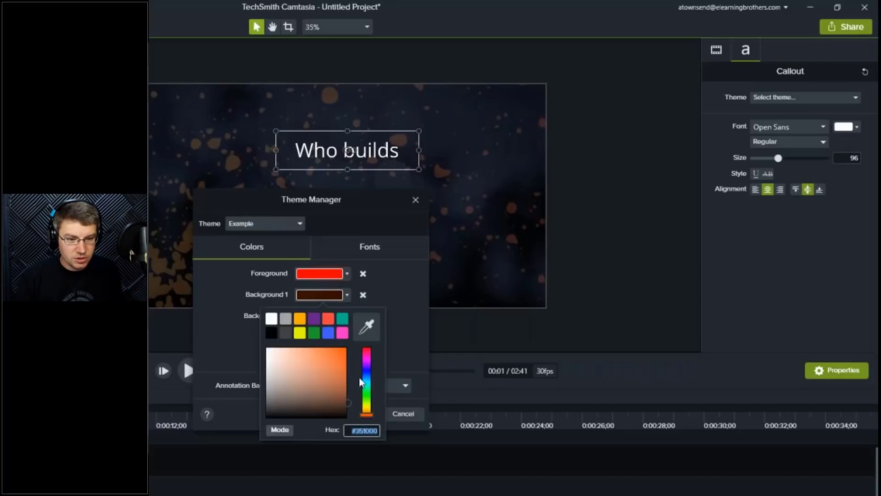
pyautogui.click(367, 367)
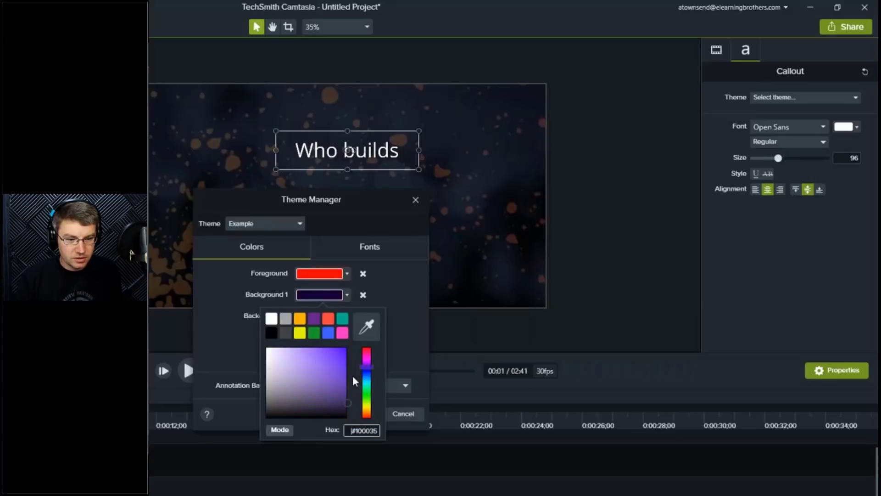
pyautogui.moveTo(345, 362); pyautogui.dragTo(348, 343)
pyautogui.click(204, 339)
# Step: Set the Example theme's Background 2 colour to a light salmon, #FFA596
pyautogui.click(348, 316)
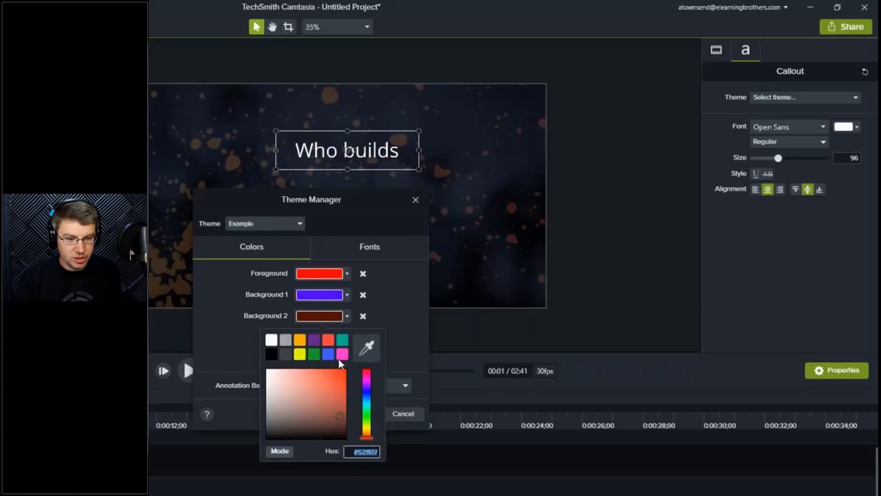
pyautogui.moveTo(326, 394)
pyautogui.mouseDown()
pyautogui.moveTo(303, 394)
pyautogui.moveTo(299, 366)
pyautogui.mouseUp()
pyautogui.click(242, 335)
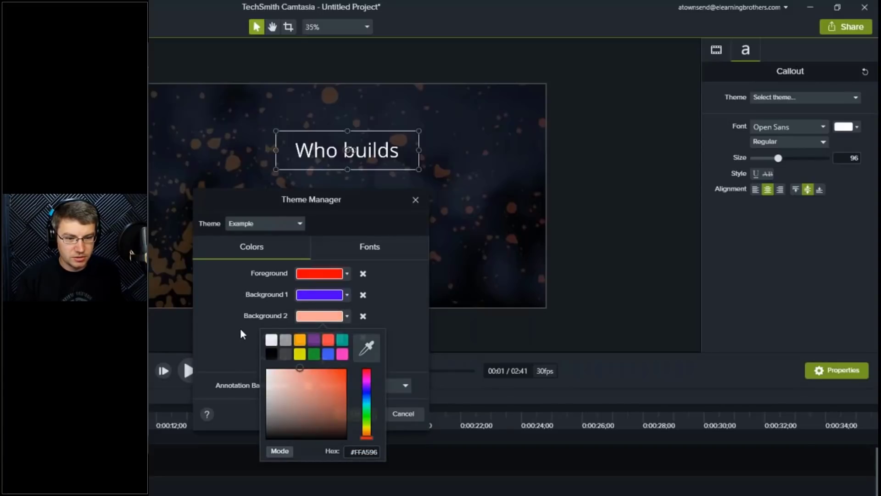
# Step: Set the theme's Accent 1 colour to the yellow swatch, keeping Accent 1 as the annotation background
pyautogui.click(347, 337)
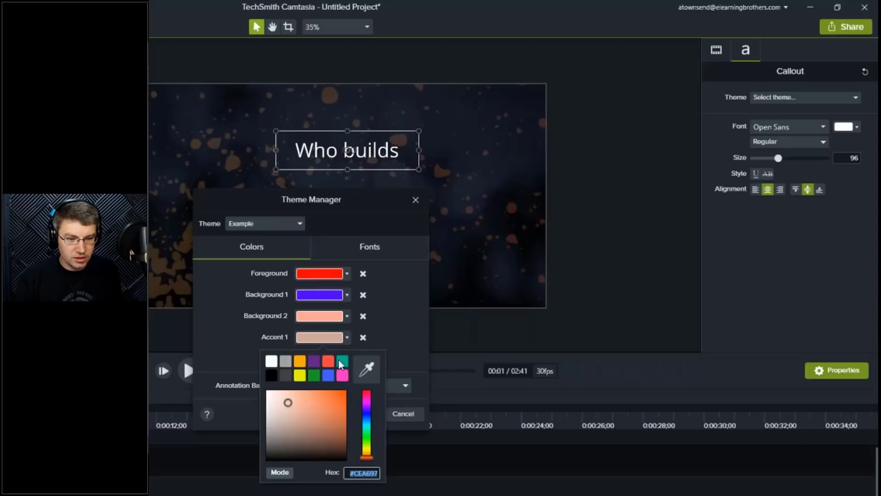
pyautogui.click(300, 375)
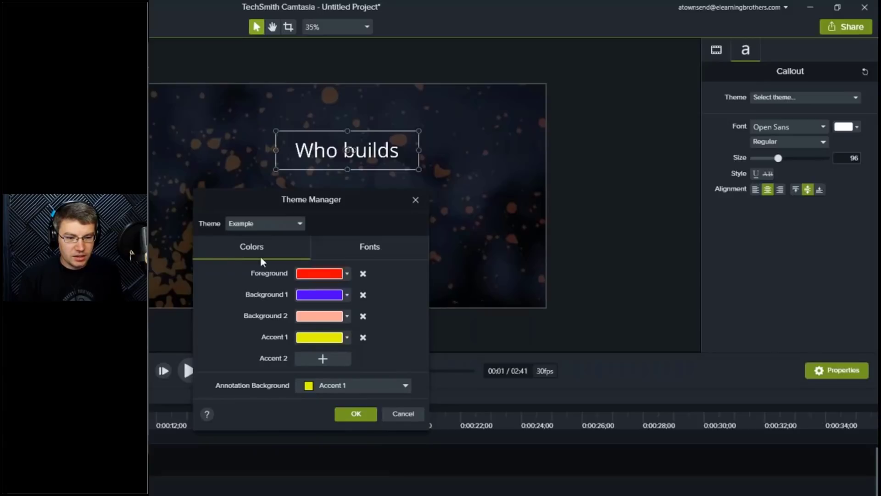
pyautogui.click(369, 385)
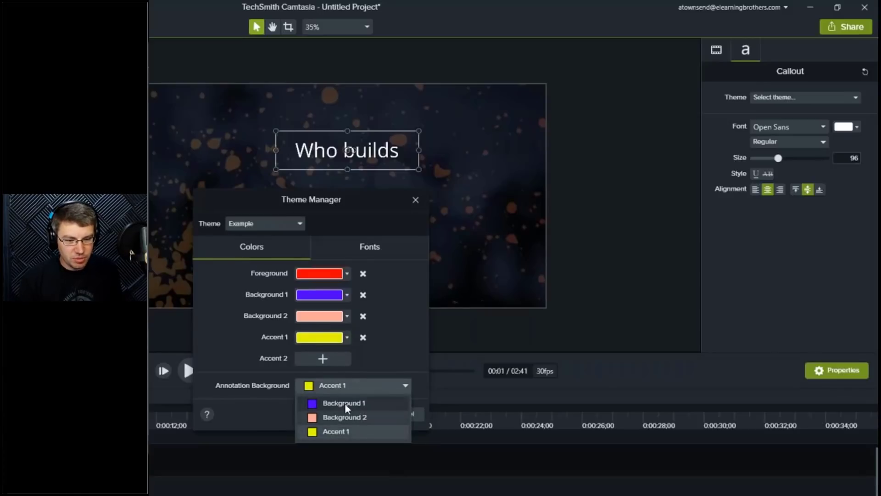
pyautogui.click(239, 343)
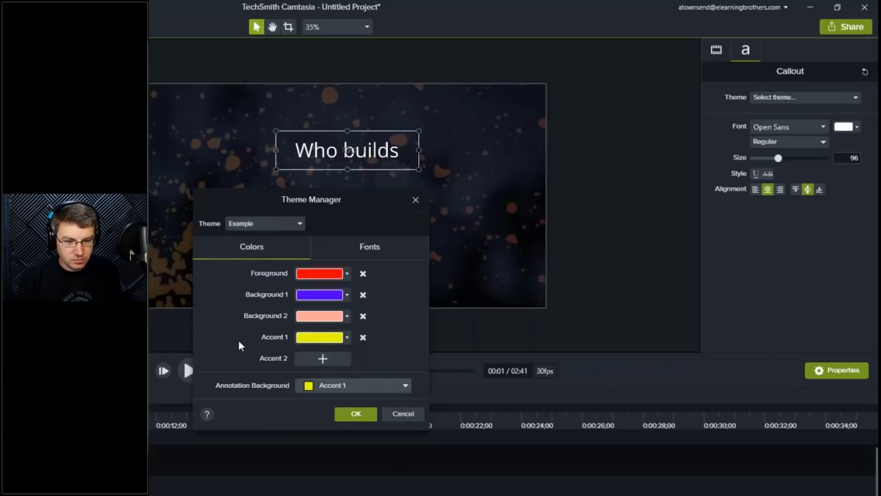
# Step: Set the Example theme's Font 1 to Orbitron and save the theme
pyautogui.click(353, 247)
pyautogui.click(342, 281)
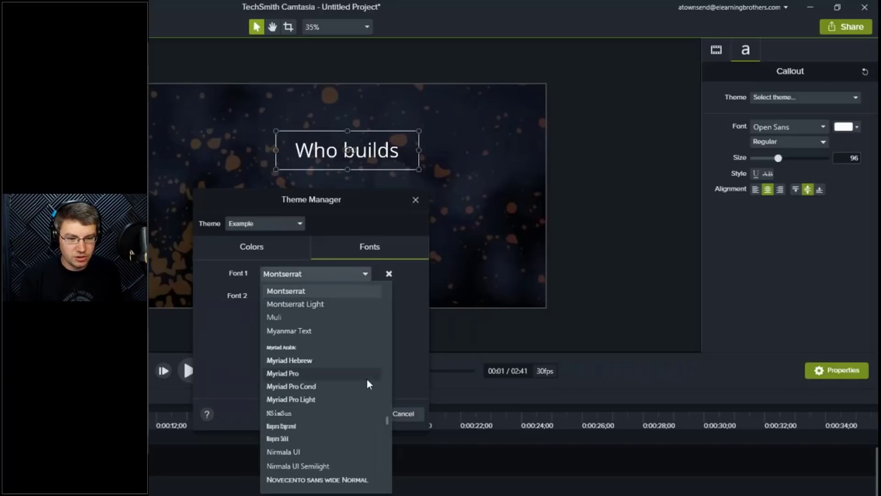
pyautogui.scroll(-4, 342, 404)
pyautogui.scroll(-1, 340, 413)
pyautogui.scroll(1, 340, 413)
pyautogui.click(294, 403)
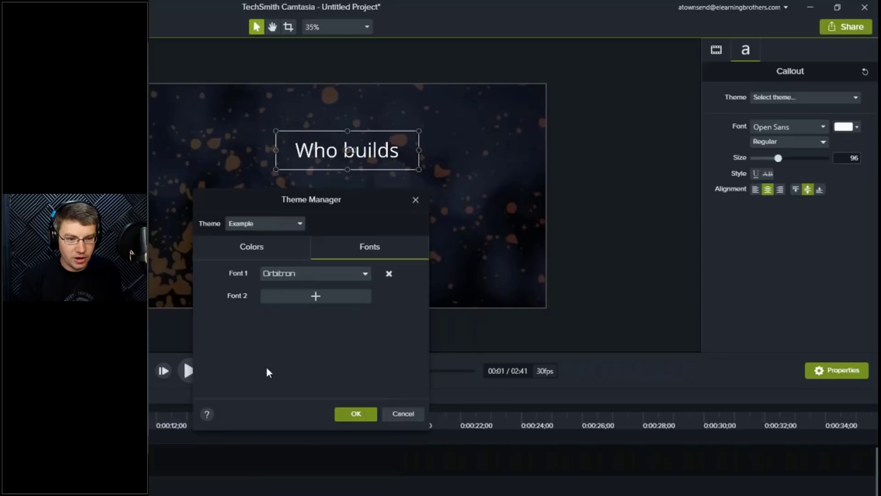
pyautogui.click(356, 414)
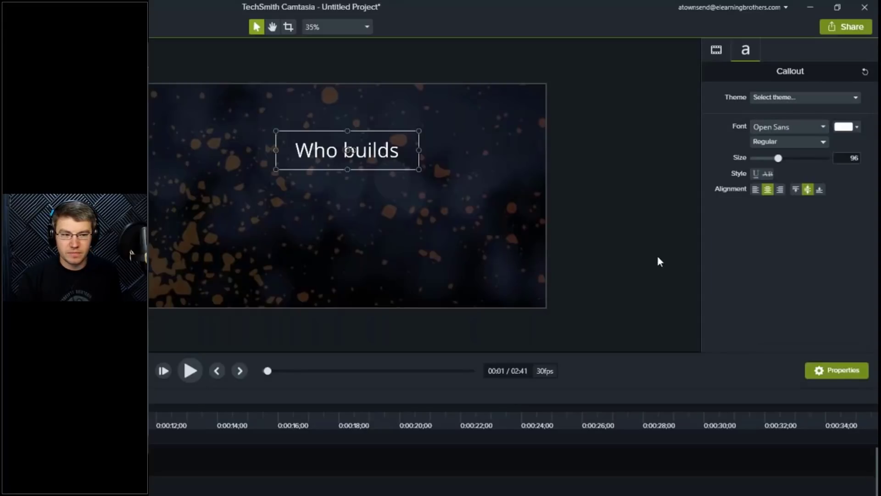
# Step: Apply the Example theme to the title text
pyautogui.click(846, 98)
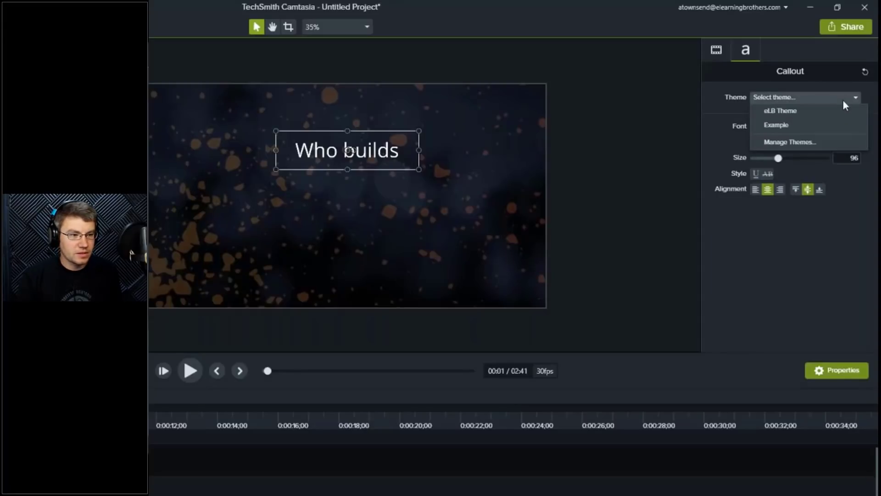
pyautogui.click(781, 131)
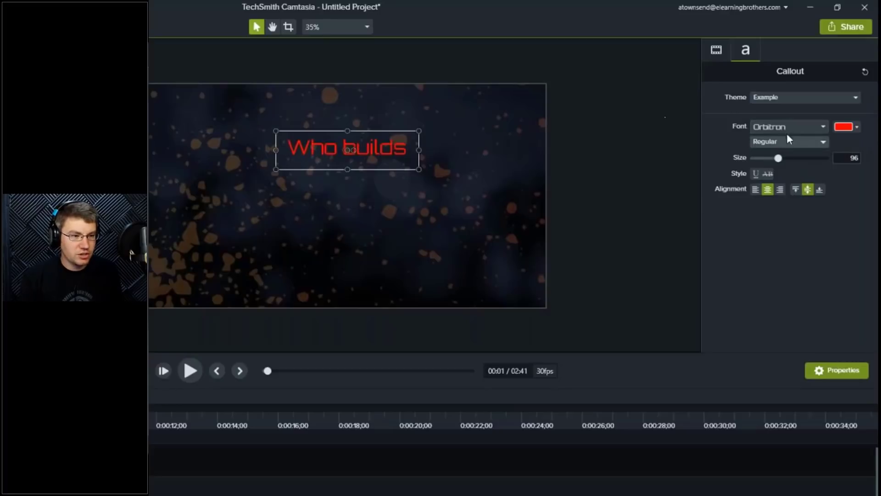
# Step: Switch the title colour palette to Example and set the text to its blue-purple Background 1 swatch
pyautogui.click(857, 128)
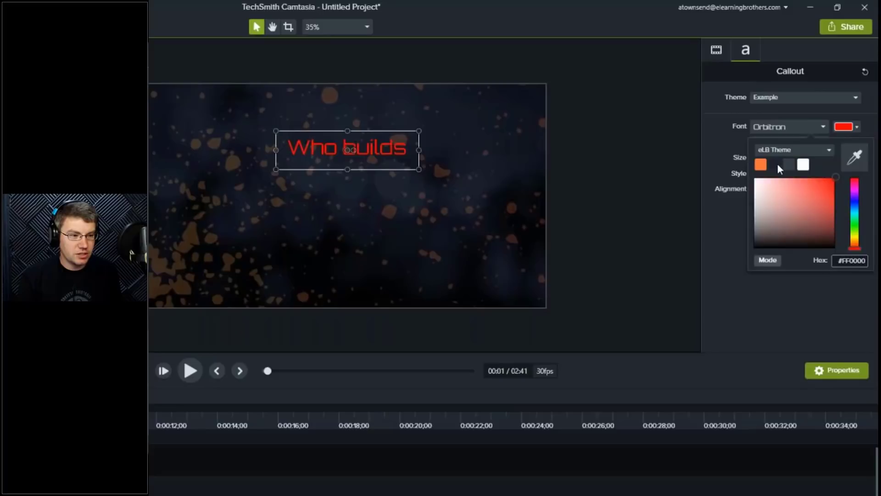
pyautogui.click(779, 168)
pyautogui.click(856, 127)
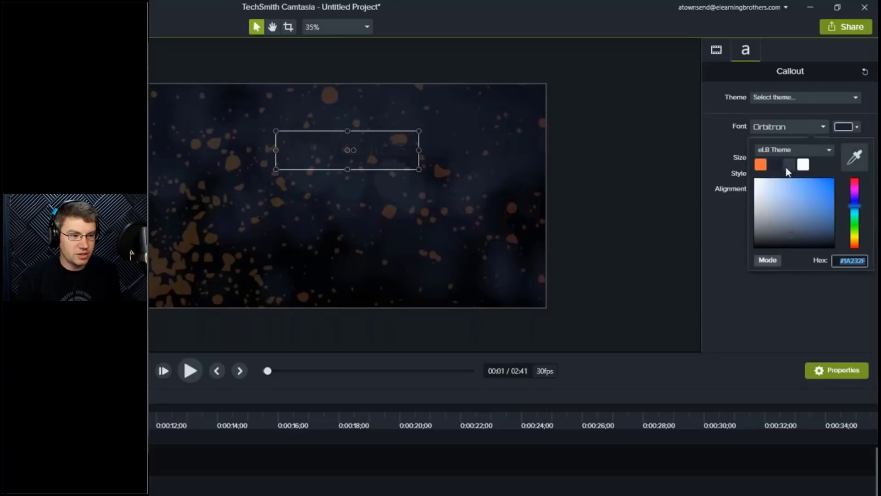
pyautogui.click(820, 151)
pyautogui.click(775, 178)
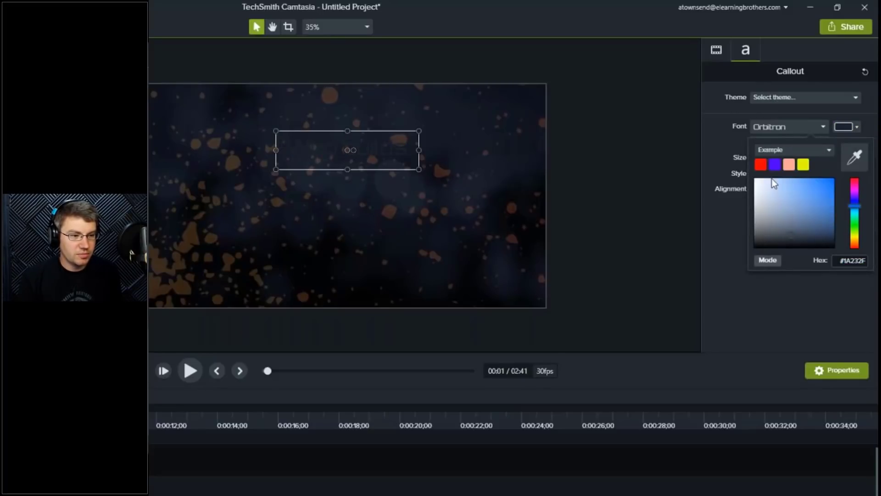
pyautogui.click(775, 165)
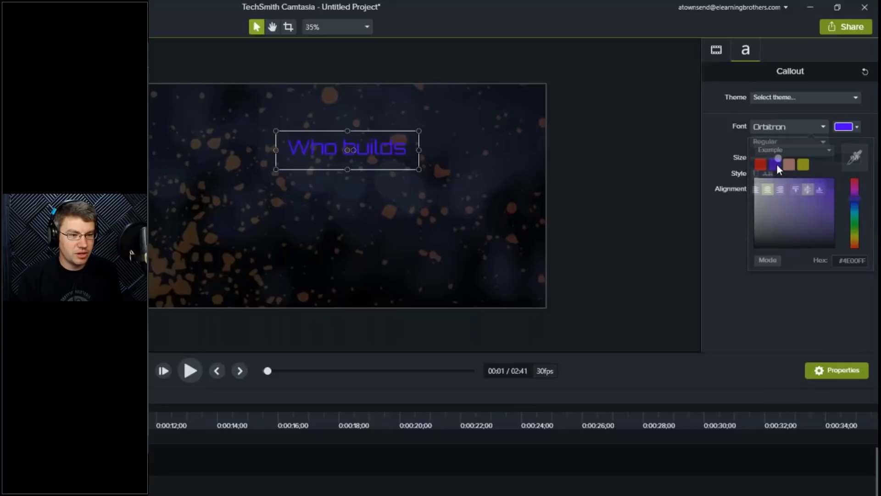
# Step: Set the title colour to the salmon swatch, then apply the eLB Theme to the title
pyautogui.click(854, 127)
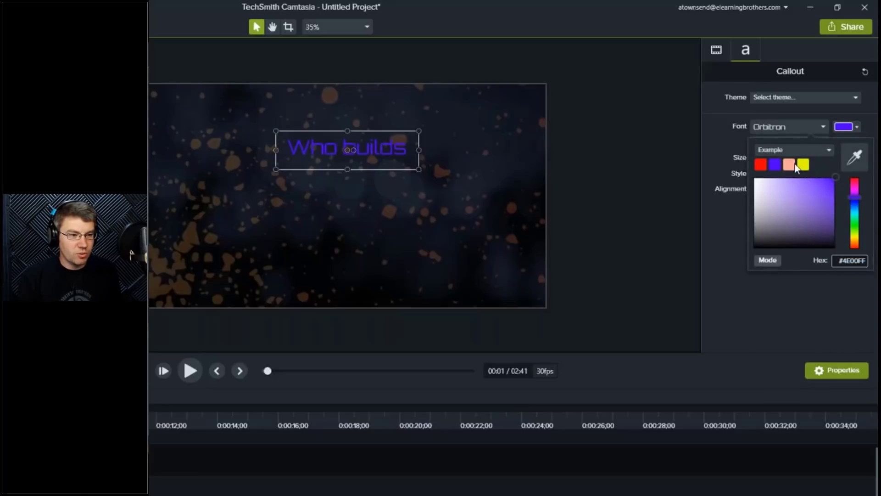
pyautogui.click(794, 165)
pyautogui.click(795, 99)
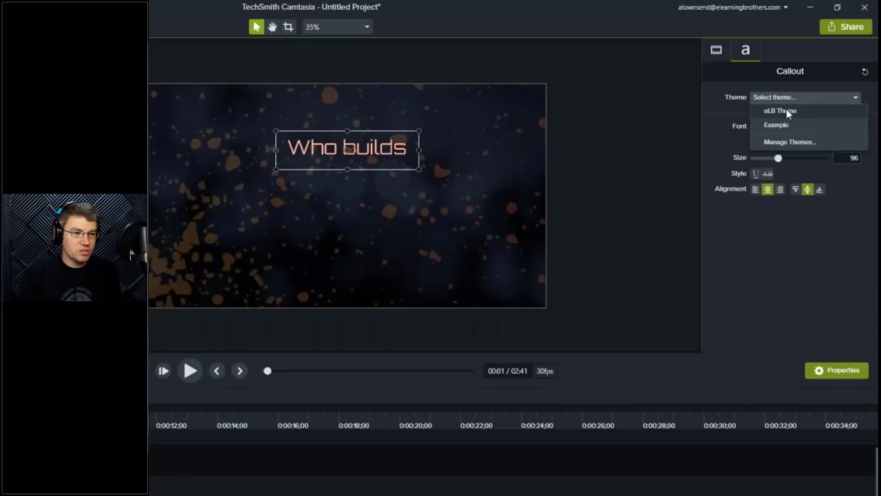
pyautogui.click(788, 112)
# Step: Switch the colour palette to eLB Theme and set the title text to its white swatch
pyautogui.click(844, 127)
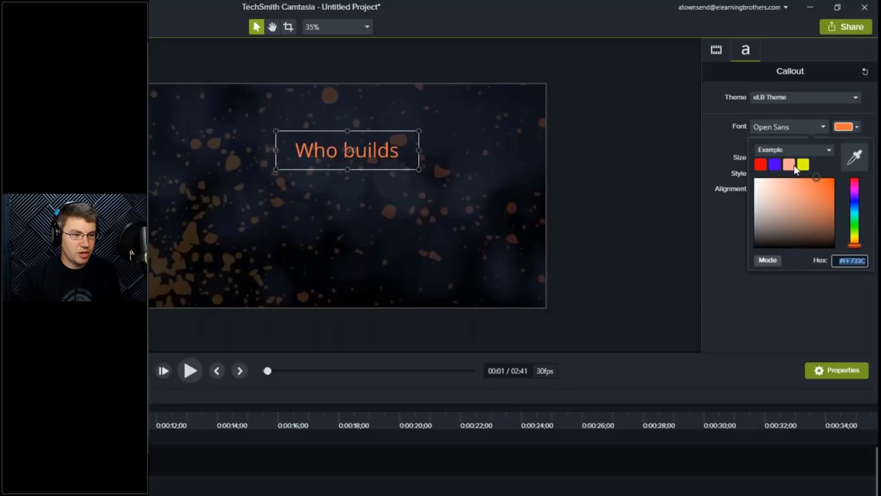
pyautogui.click(793, 150)
pyautogui.click(803, 161)
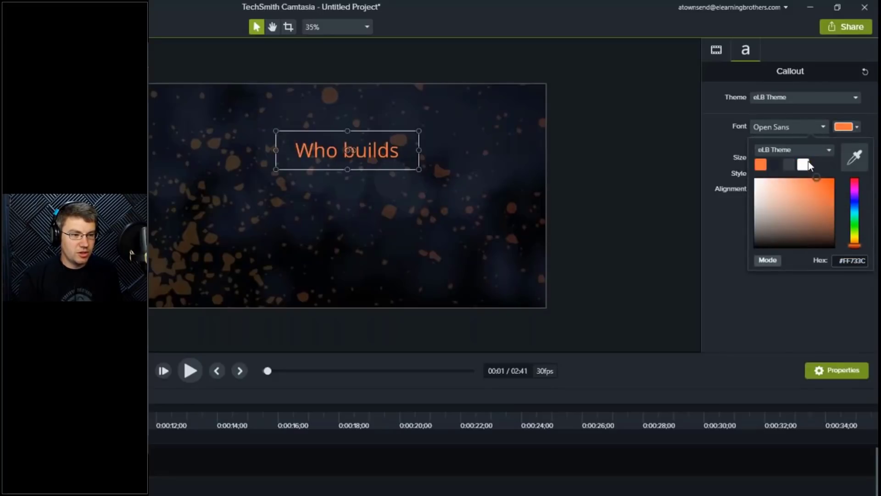
pyautogui.click(804, 164)
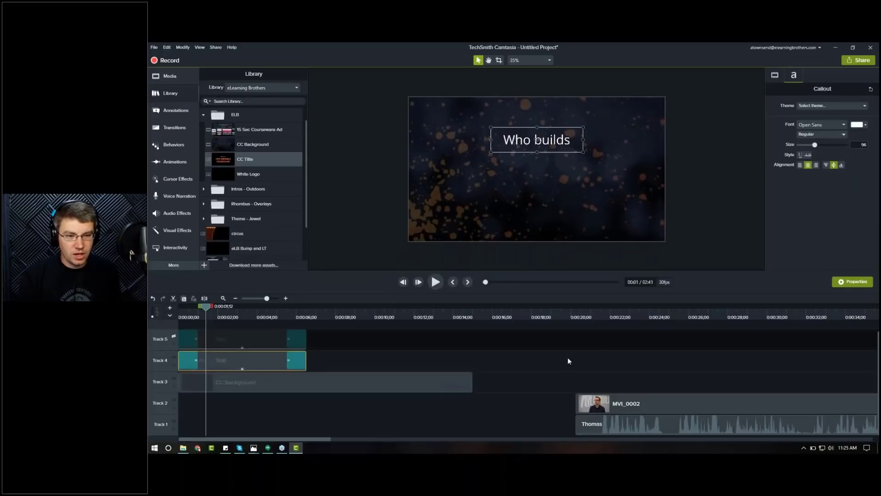
# Step: Turn on Track 5 to show the CUSTOMIZABLE COURSEWARE text and play the intro from the start
pyautogui.click(173, 337)
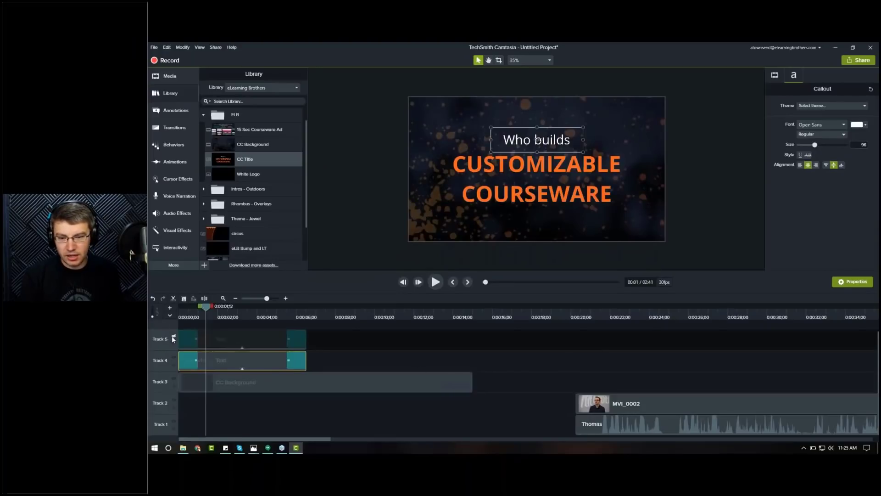
pyautogui.moveTo(206, 320); pyautogui.dragTo(179, 309)
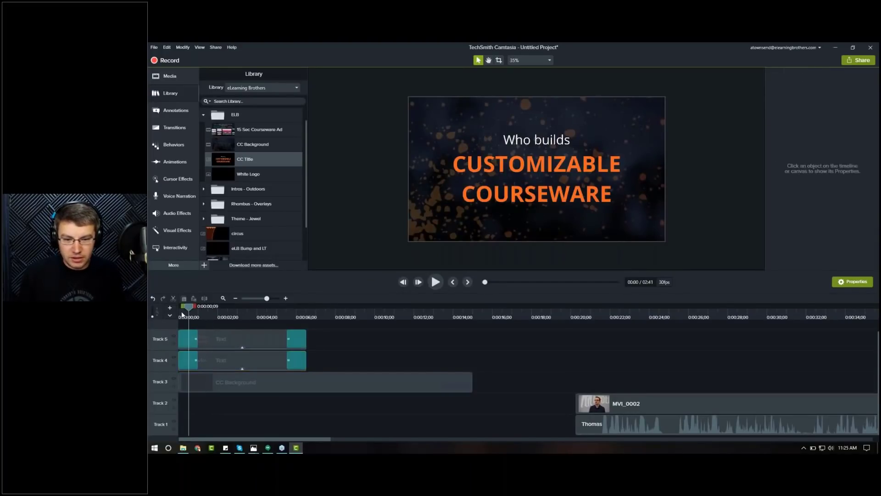
pyautogui.press('space')
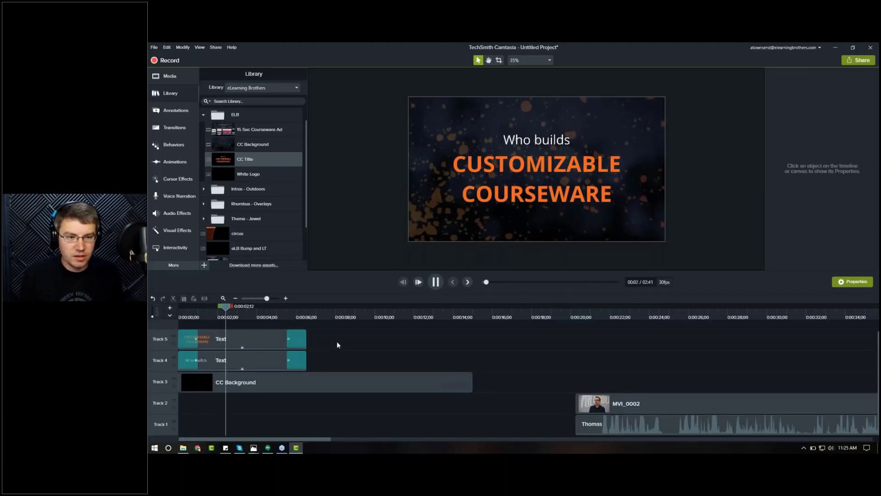
pyautogui.press('space')
# Step: Add a Custom Zoom-n-Pan animation to the CUSTOMIZABLE COURSEWARE text clip on Track 5
pyautogui.click(205, 316)
pyautogui.click(168, 162)
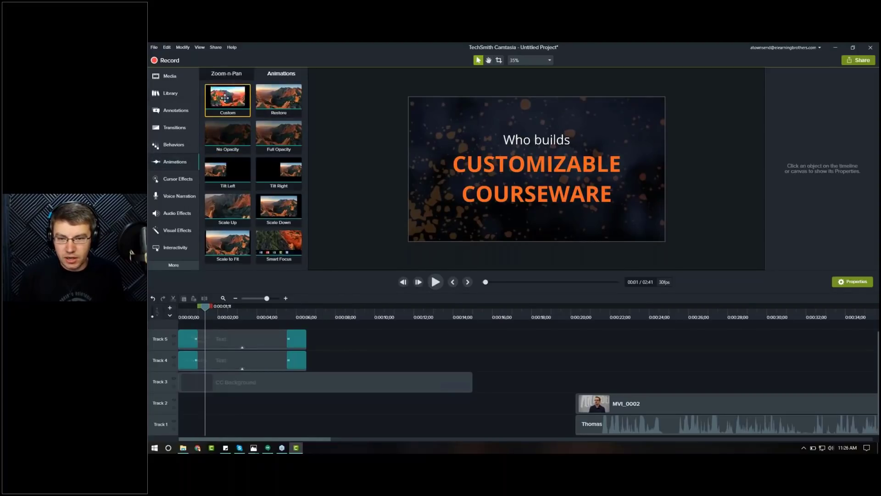
pyautogui.moveTo(226, 120); pyautogui.dragTo(277, 341)
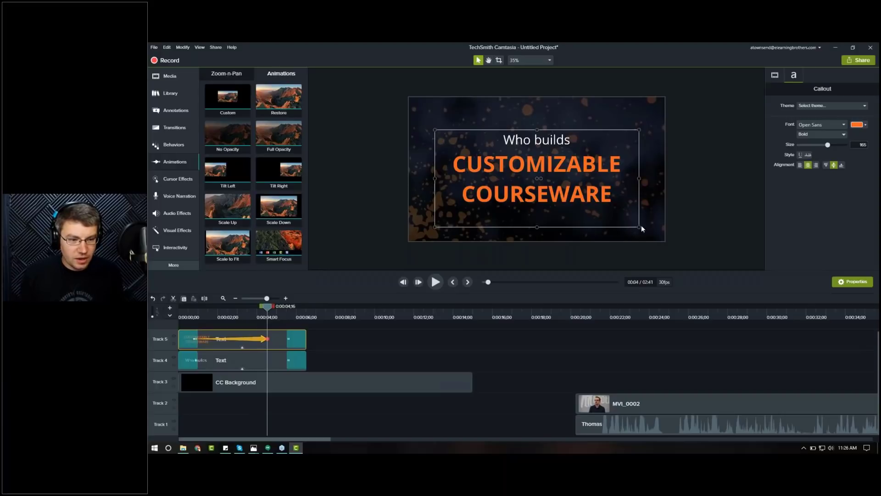
# Step: At the animation's end, enlarge the text box and increase the font size of the main title
pyautogui.moveTo(639, 227); pyautogui.dragTo(646, 231)
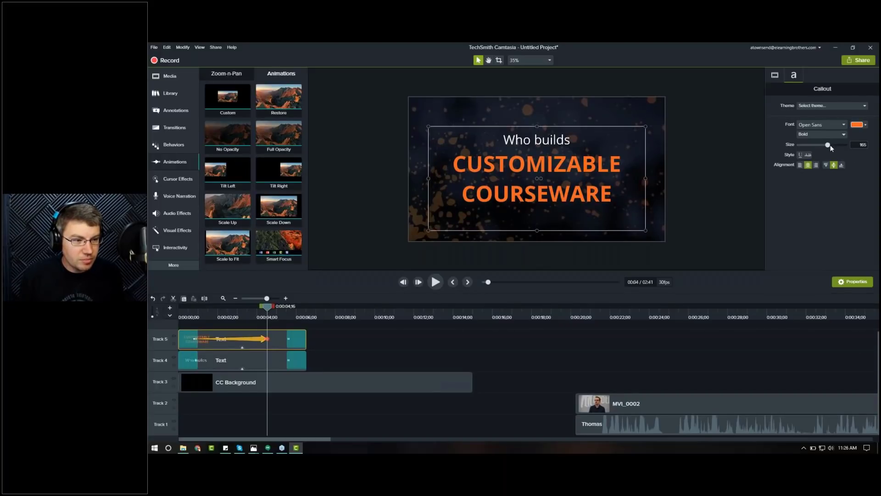
pyautogui.moveTo(830, 146); pyautogui.dragTo(830, 145)
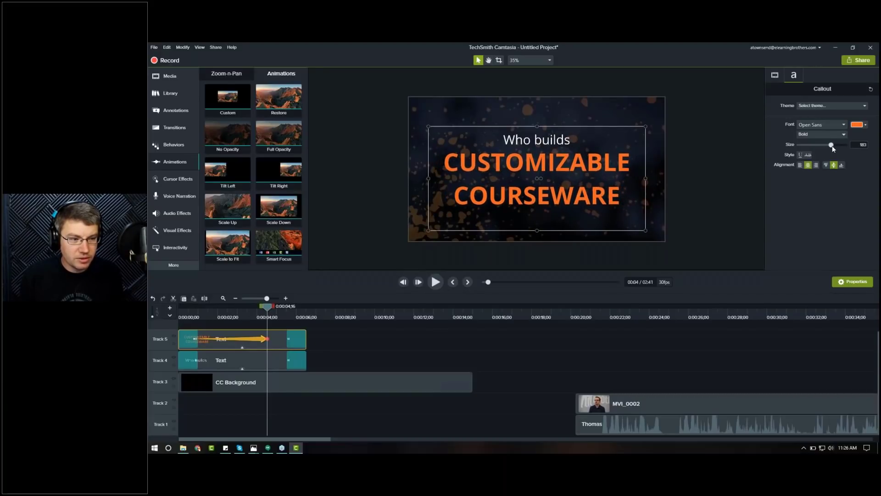
# Step: Preview the title animation from the start of the timeline
pyautogui.click(192, 310)
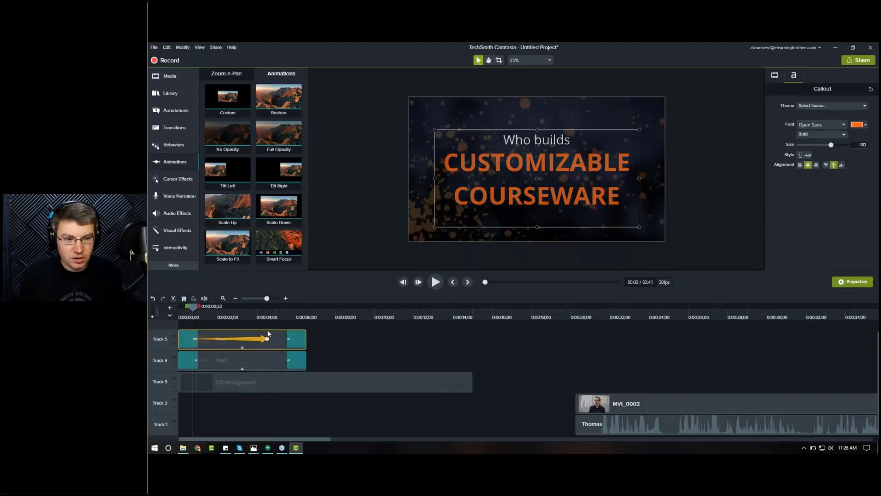
pyautogui.press('space')
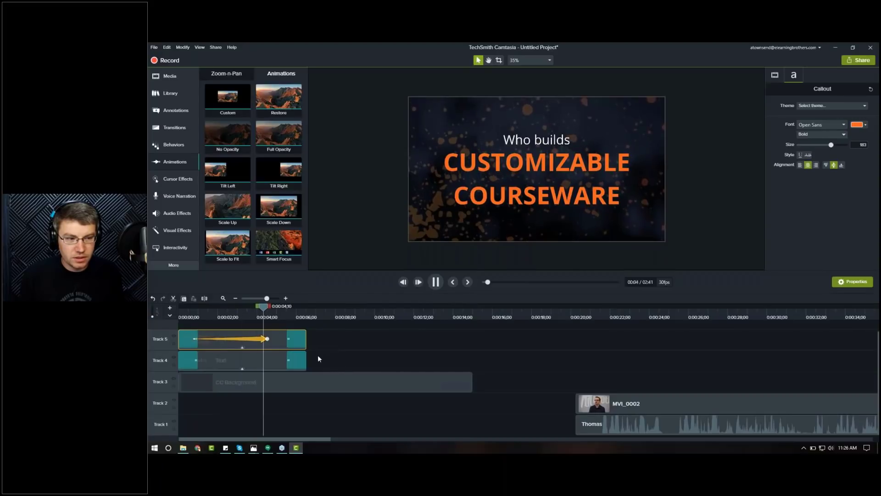
pyautogui.press('space')
# Step: Select the animation's end point and set the title's font size to 201
pyautogui.click(263, 337)
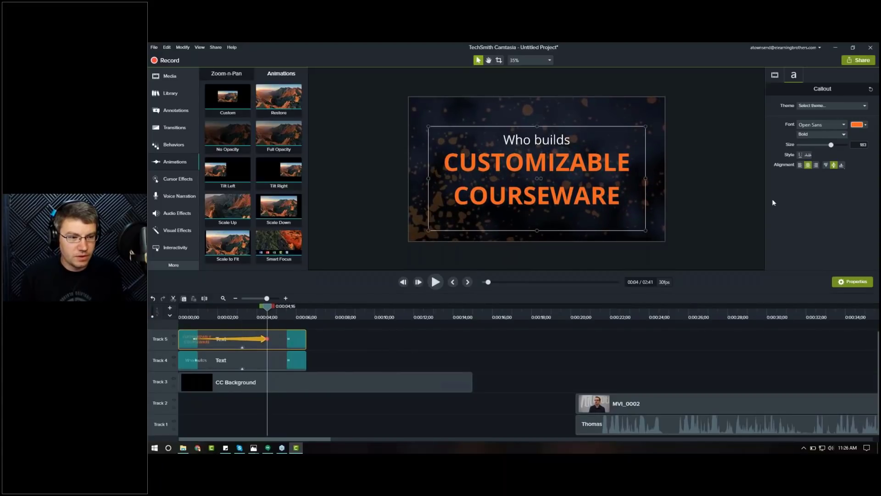
pyautogui.click(198, 313)
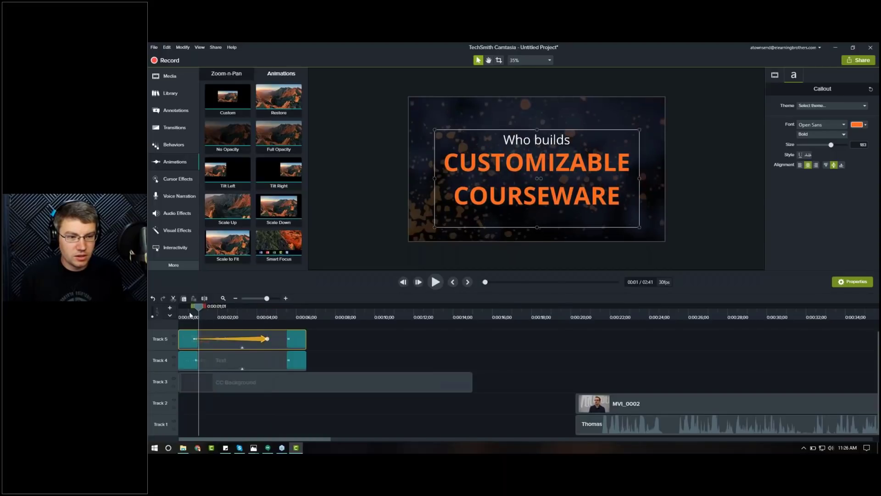
pyautogui.moveTo(193, 315); pyautogui.dragTo(203, 314)
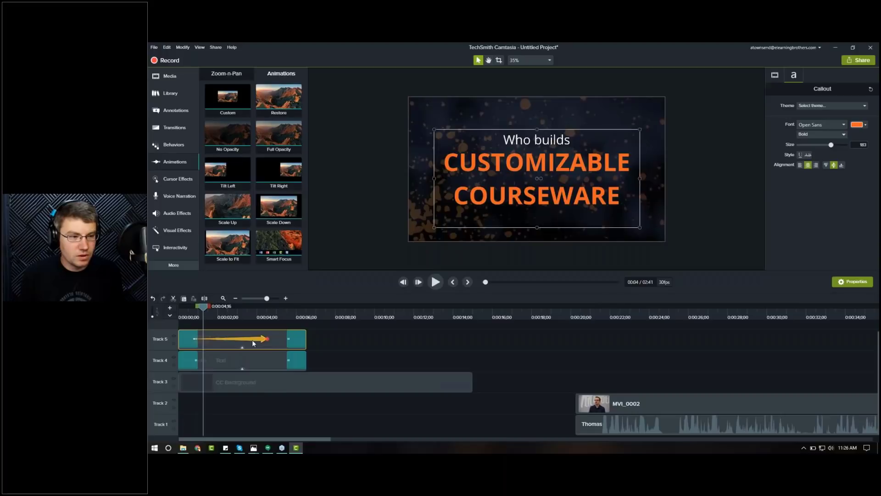
pyautogui.click(267, 339)
pyautogui.moveTo(833, 146); pyautogui.dragTo(837, 145)
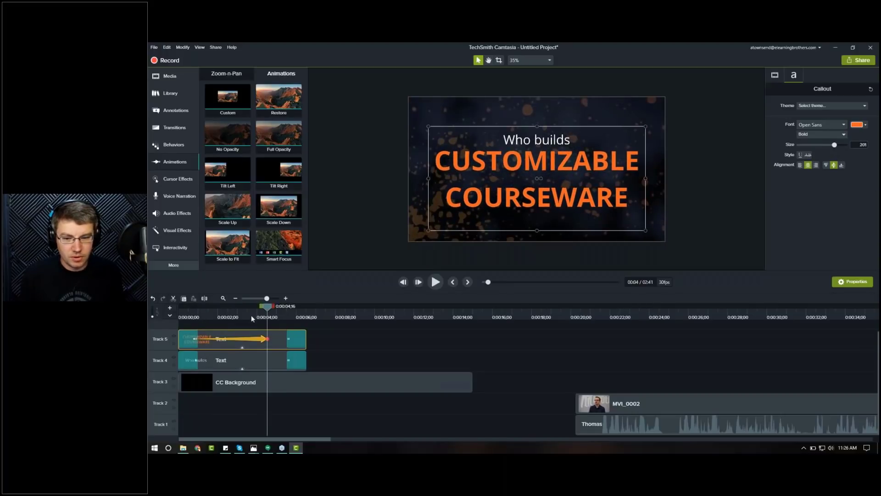
# Step: Play the intro from the beginning to preview the enlarged title animation
pyautogui.click(188, 315)
pyautogui.press('space')
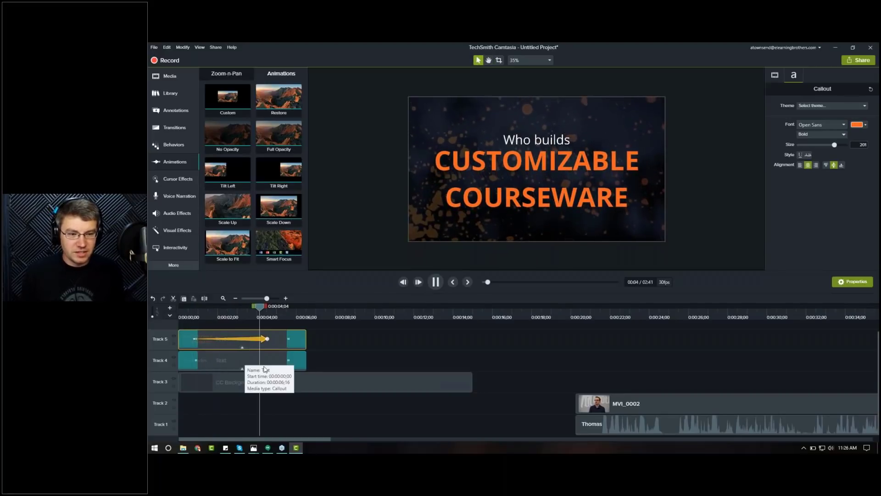
pyautogui.press('space')
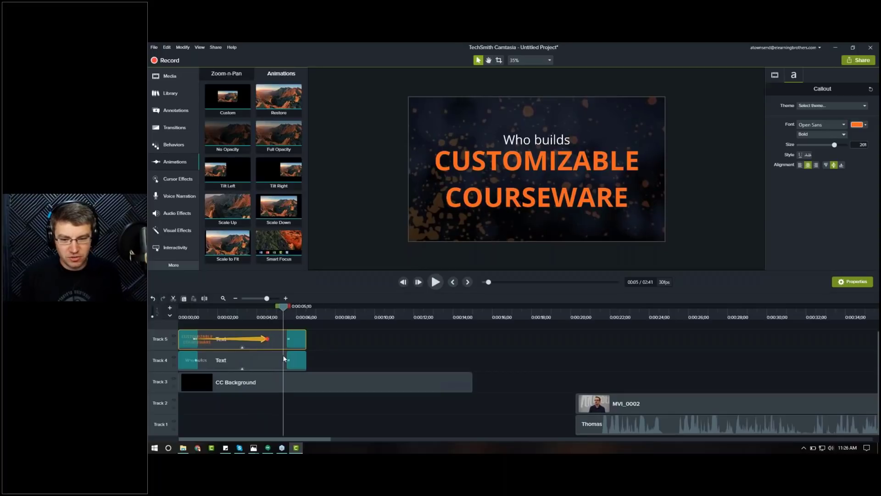
# Step: Set the title animation's easing to Linear and stretch the animation to the end of the title clip
pyautogui.rightClick(261, 341)
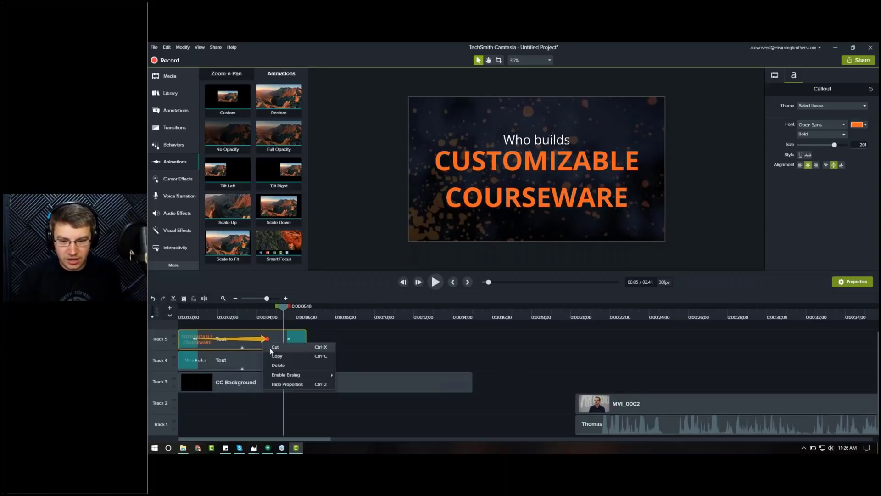
pyautogui.moveTo(282, 375)
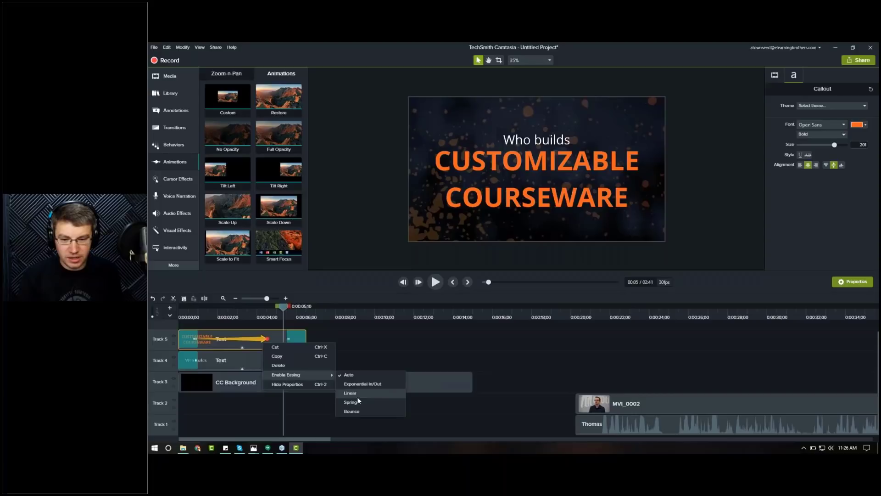
pyautogui.click(357, 395)
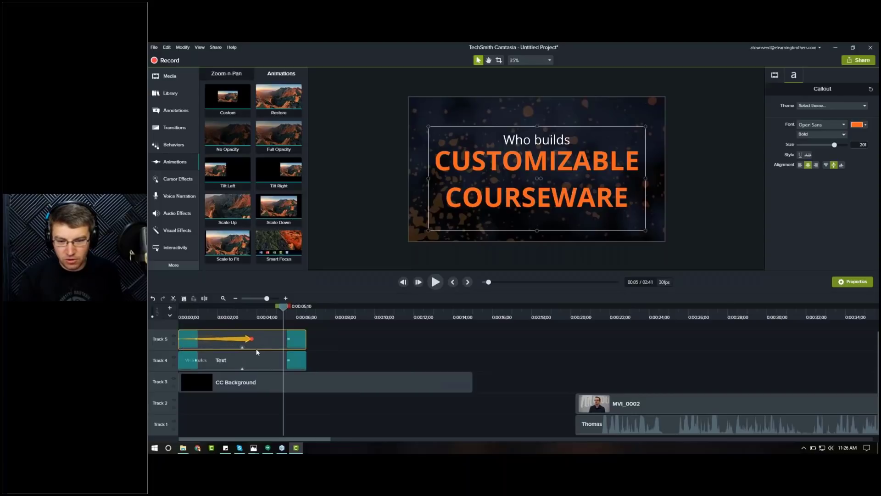
pyautogui.doubleClick(251, 339)
pyautogui.moveTo(304, 342); pyautogui.dragTo(306, 341)
# Step: Play the intro from the beginning to preview the linear title animation
pyautogui.moveTo(192, 316); pyautogui.dragTo(167, 314)
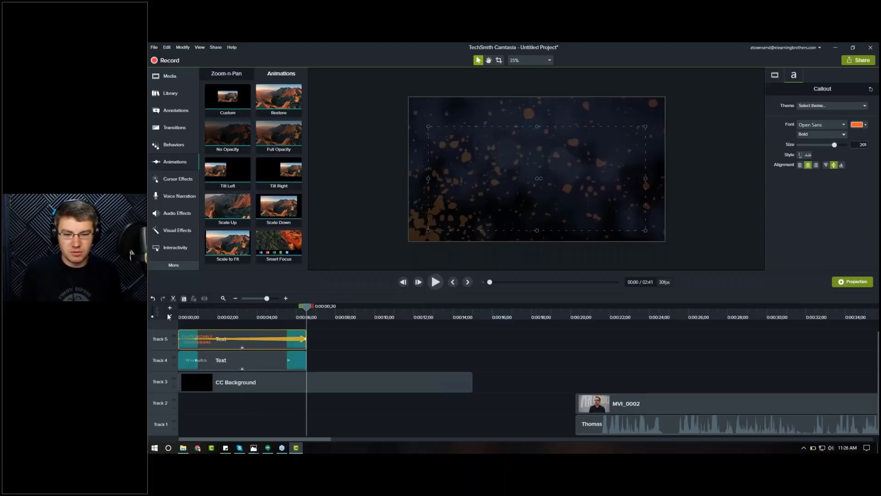
pyautogui.press('space')
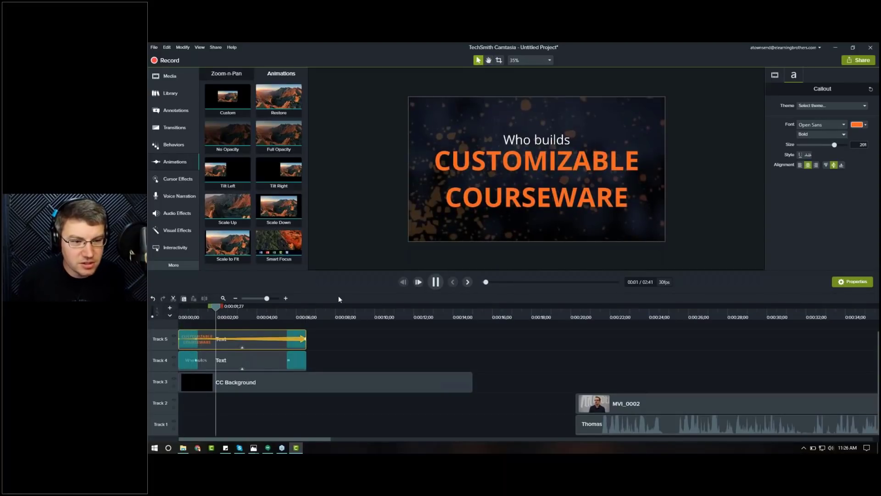
pyautogui.press('space')
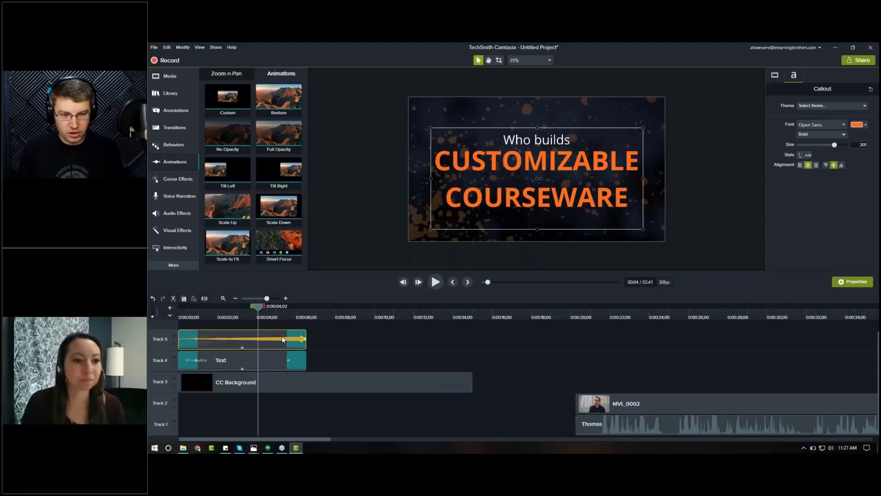
pyautogui.click(221, 313)
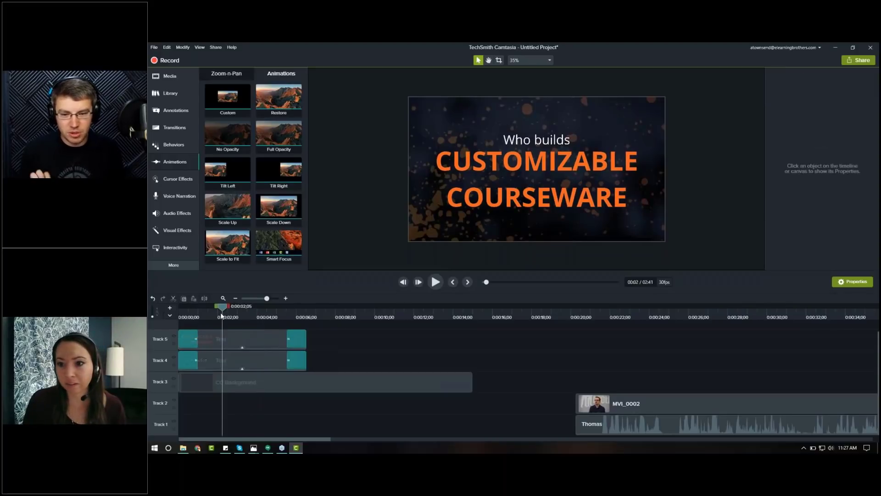
pyautogui.click(190, 314)
pyautogui.moveTo(188, 315); pyautogui.dragTo(285, 312)
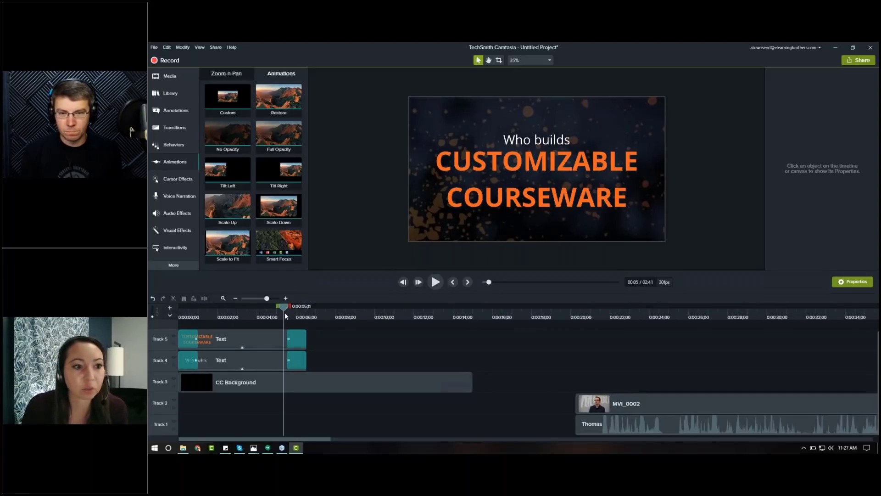
pyautogui.click(188, 89)
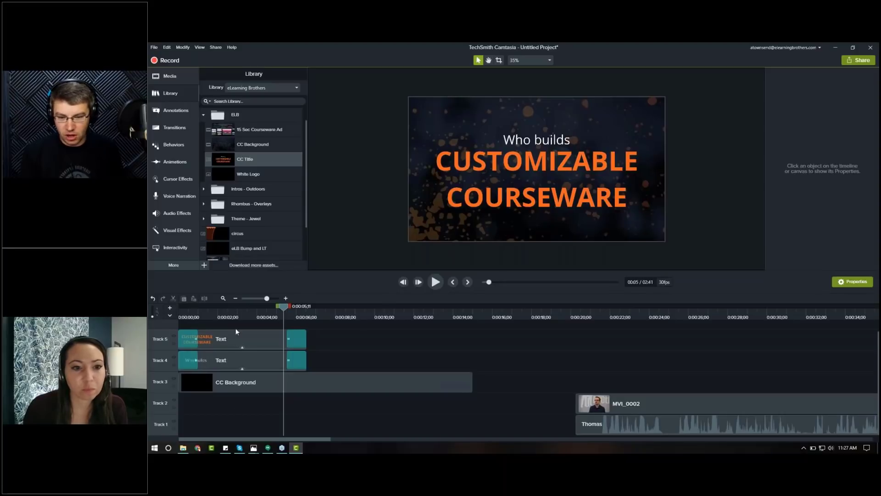
pyautogui.click(173, 77)
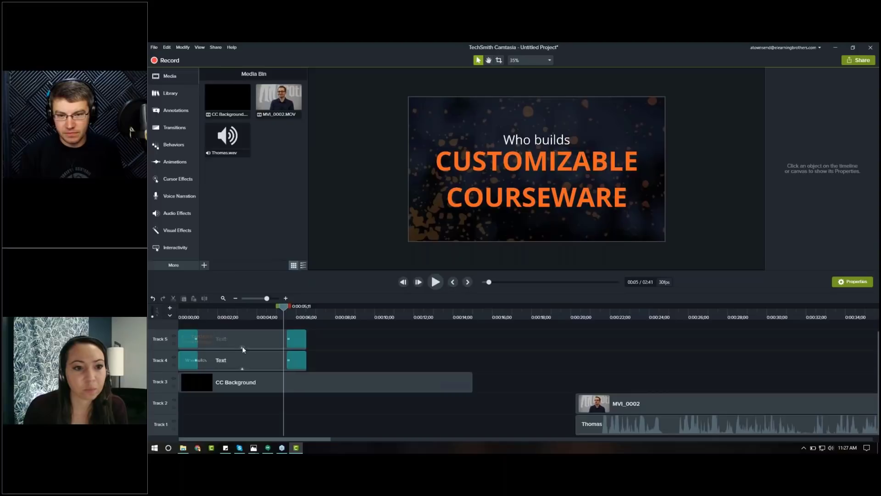
pyautogui.click(243, 385)
pyautogui.moveTo(345, 406); pyautogui.dragTo(244, 385)
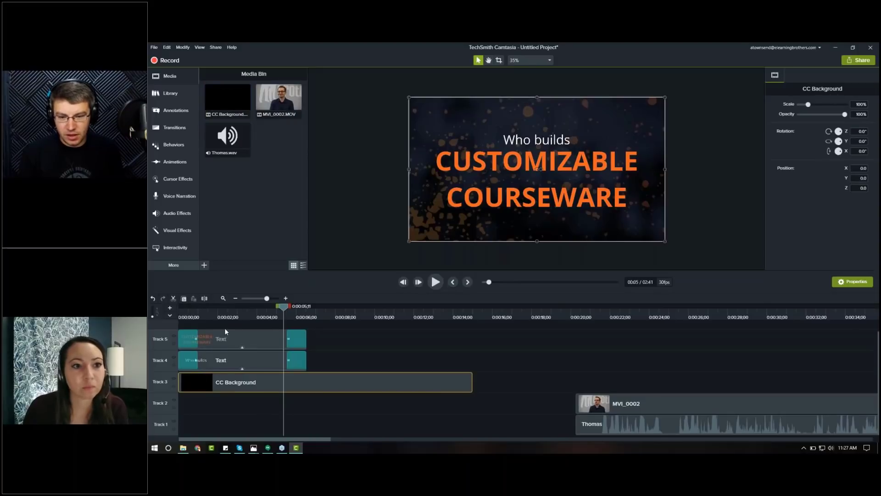
pyautogui.moveTo(227, 324); pyautogui.dragTo(235, 358)
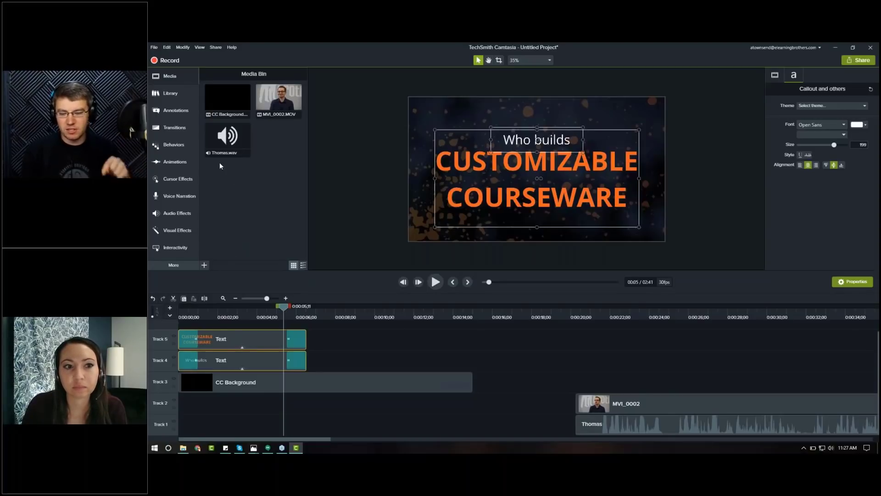
# Step: Browse the ELB folder in the library
pyautogui.click(175, 97)
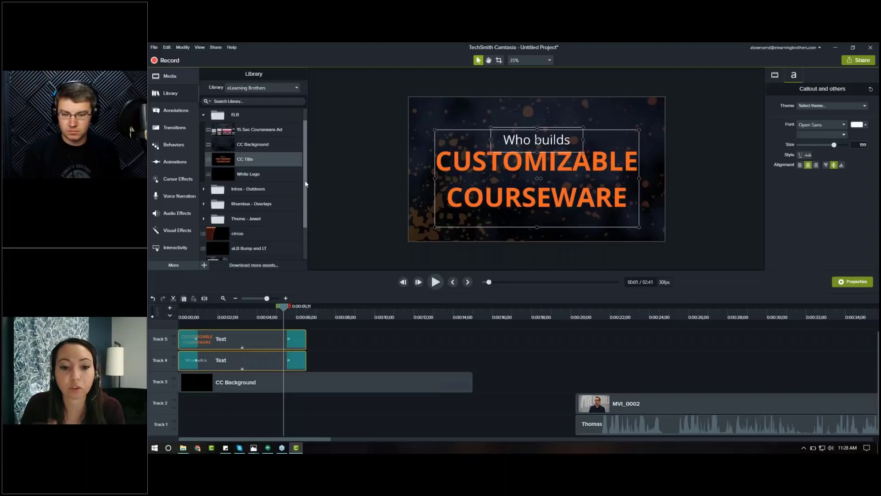
pyautogui.moveTo(305, 180); pyautogui.dragTo(305, 172)
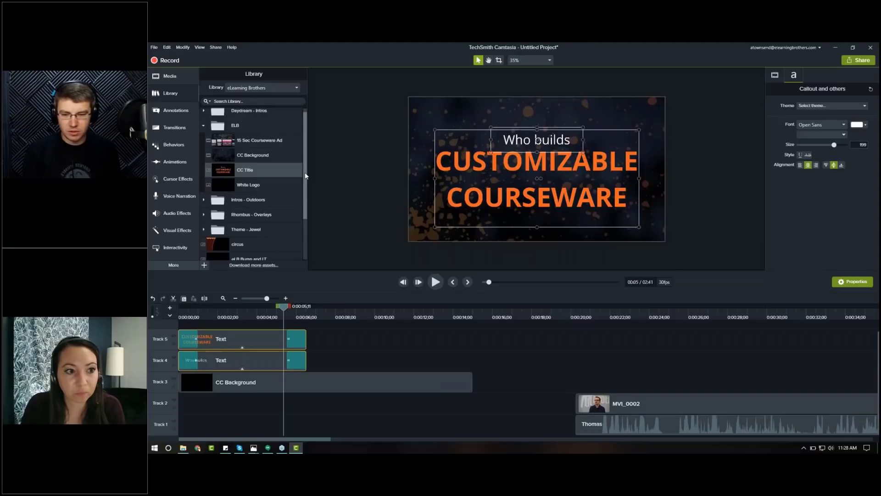
pyautogui.click(204, 126)
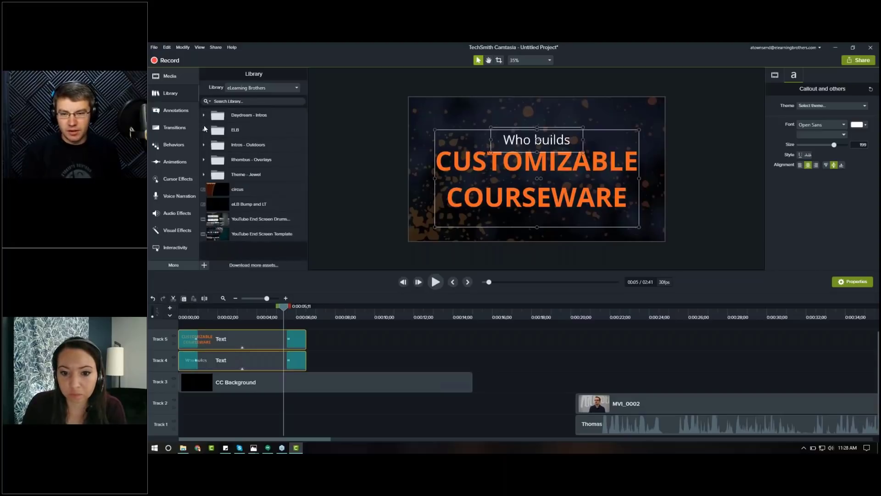
pyautogui.click(204, 131)
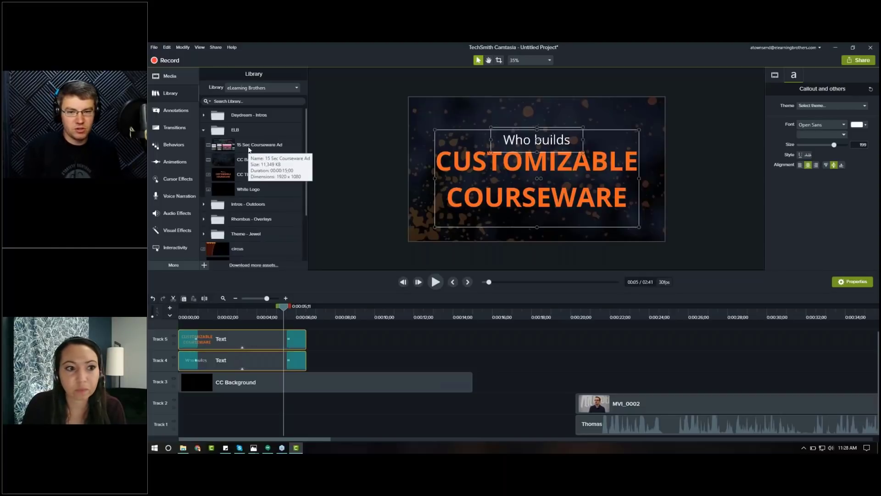
pyautogui.click(203, 130)
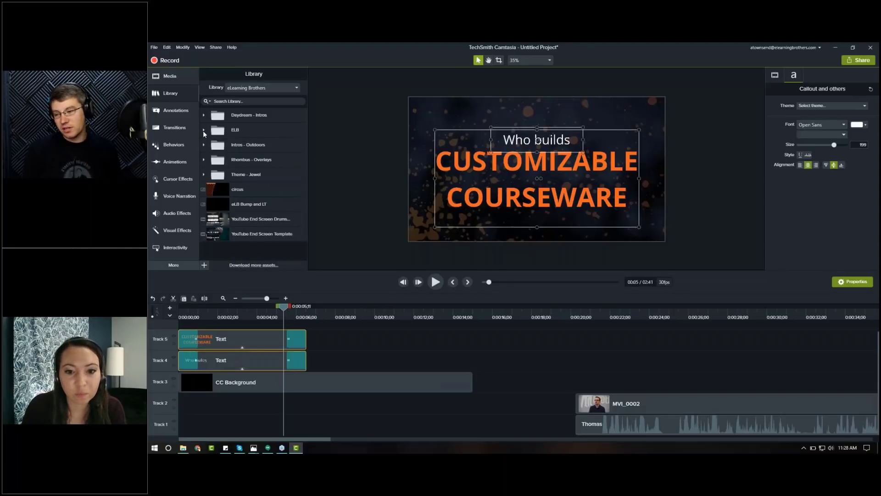
pyautogui.rightClick(228, 129)
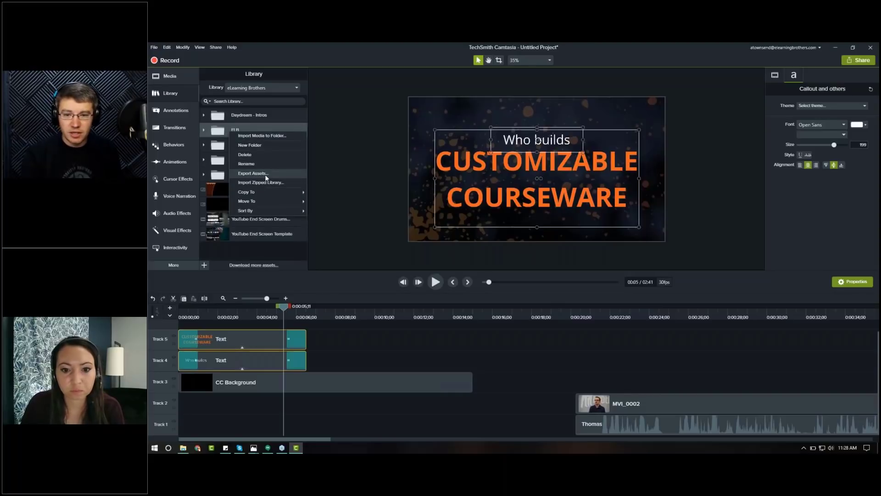
pyautogui.click(252, 173)
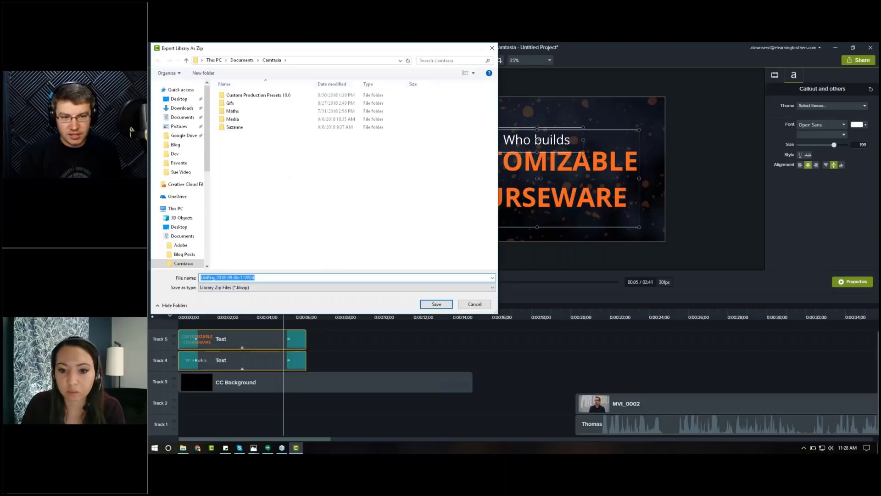
pyautogui.click(492, 49)
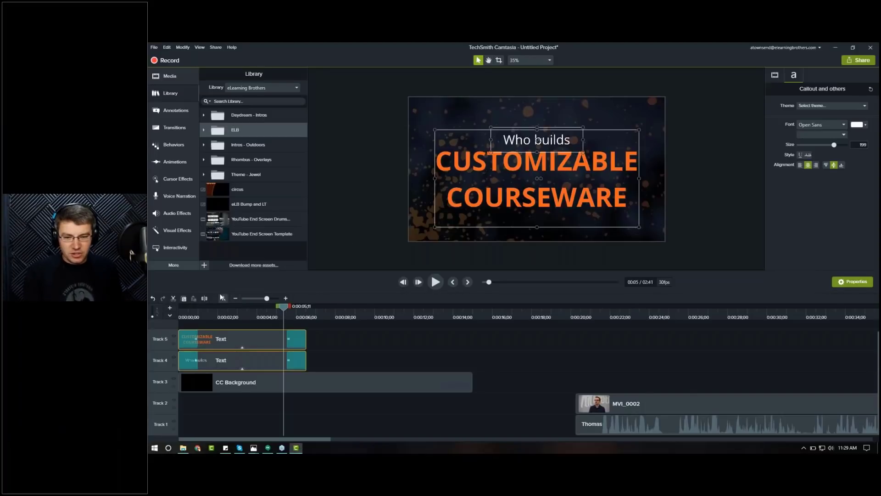
# Step: Move the MVI_0002 video and Thomas audio clips together to the start of the timeline
pyautogui.click(235, 298)
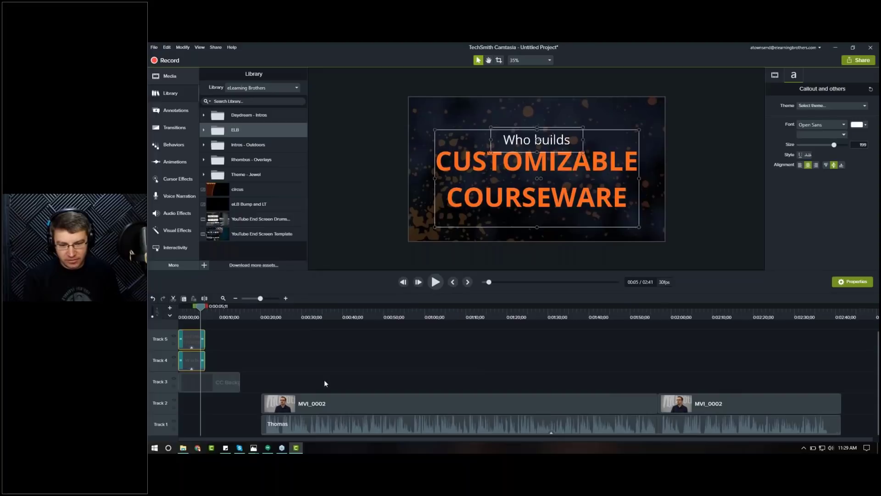
pyautogui.moveTo(185, 318)
pyautogui.mouseDown()
pyautogui.moveTo(194, 319)
pyautogui.moveTo(187, 316)
pyautogui.mouseUp()
pyautogui.moveTo(481, 384); pyautogui.dragTo(659, 433)
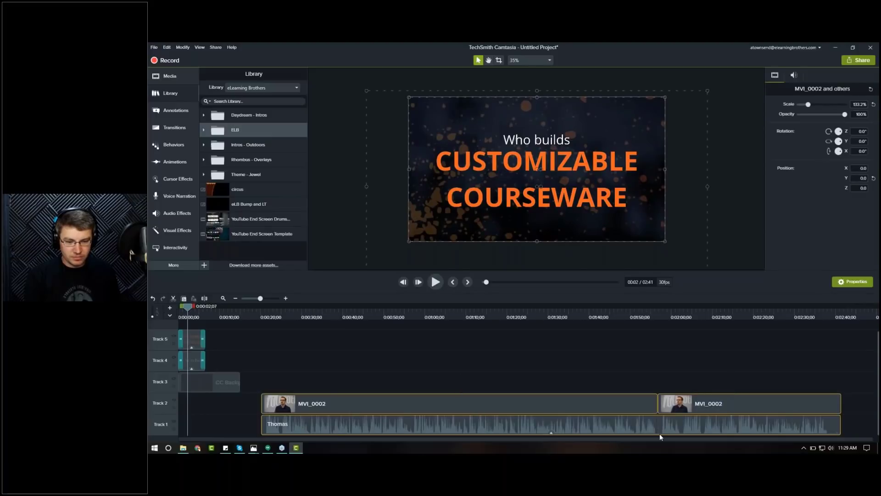
pyautogui.moveTo(506, 426); pyautogui.dragTo(431, 432)
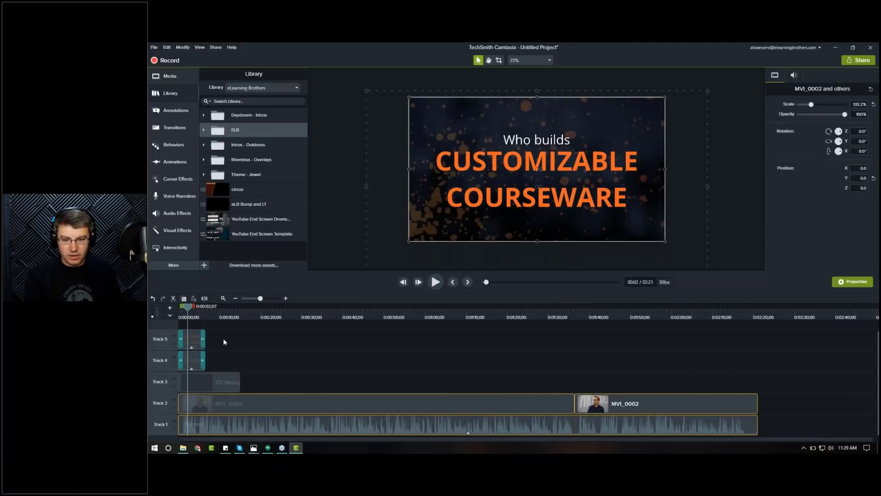
# Step: Scrub through the first seconds of the timeline to preview the intro over the narration
pyautogui.click(180, 317)
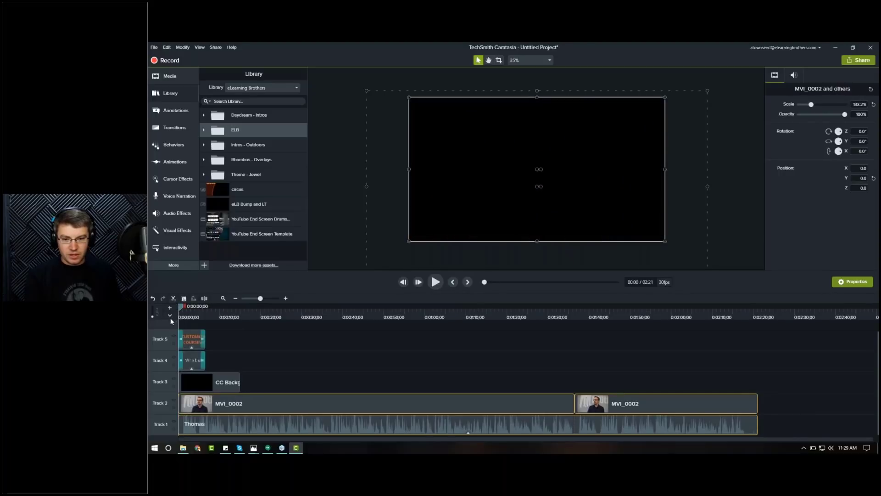
pyautogui.moveTo(180, 320); pyautogui.dragTo(214, 320)
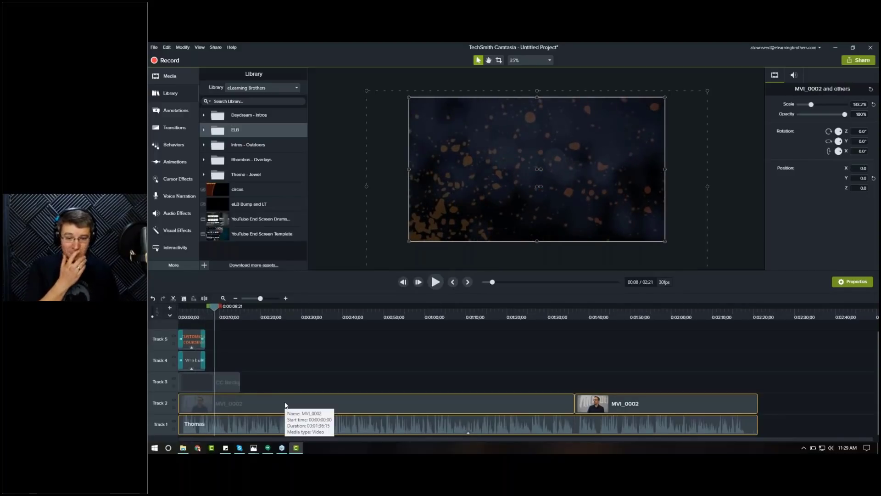
pyautogui.click(285, 374)
pyautogui.click(286, 373)
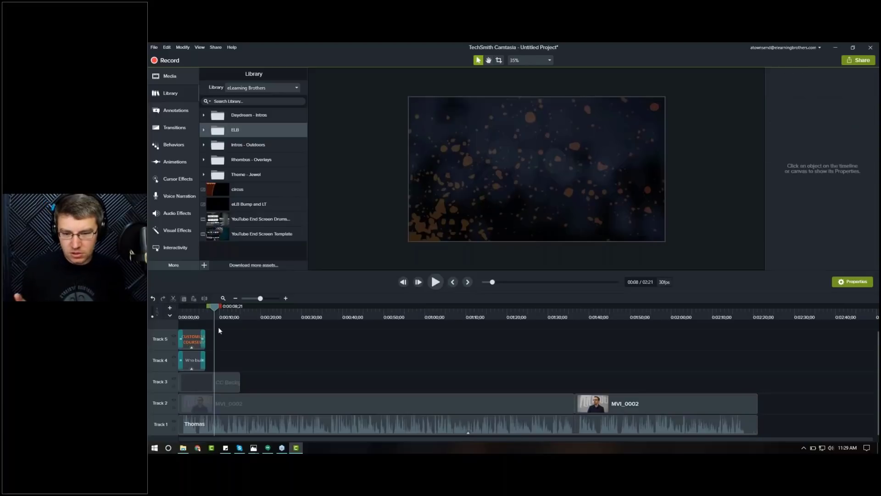
# Step: Trim the CC Background clip so it ends with the title text clips at about 6 seconds
pyautogui.click(285, 299)
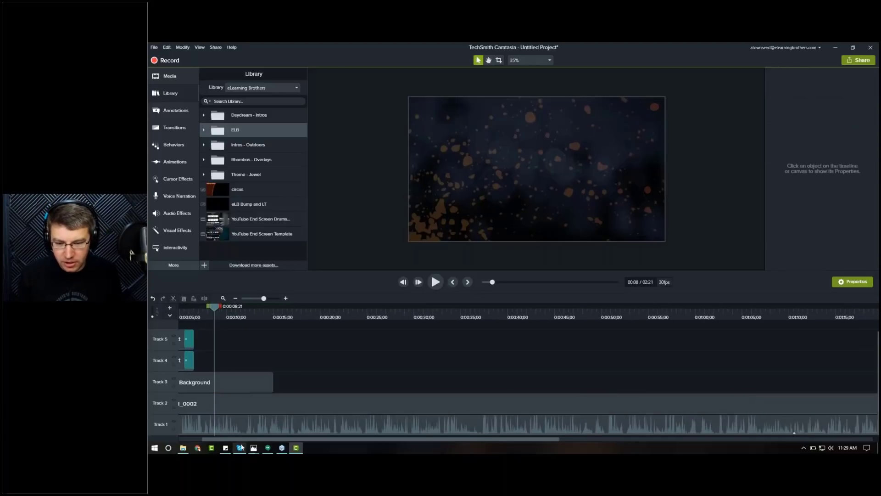
pyautogui.hscroll(-3, 243, 382)
pyautogui.click(243, 382)
pyautogui.moveTo(318, 388); pyautogui.dragTo(239, 382)
# Step: Apply a Fade through black transition to the end of the CC Background clip
pyautogui.click(230, 311)
pyautogui.click(234, 309)
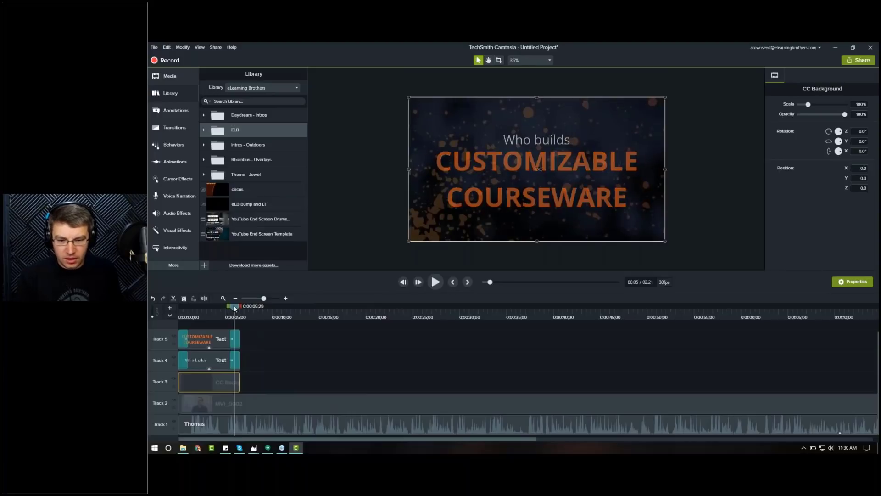
pyautogui.moveTo(235, 308)
pyautogui.mouseDown()
pyautogui.moveTo(245, 310)
pyautogui.moveTo(239, 317)
pyautogui.mouseUp()
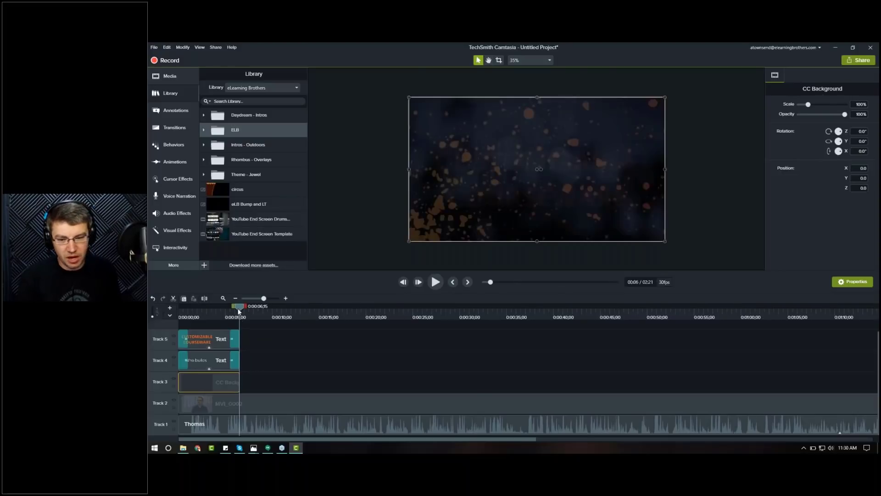
pyautogui.click(275, 370)
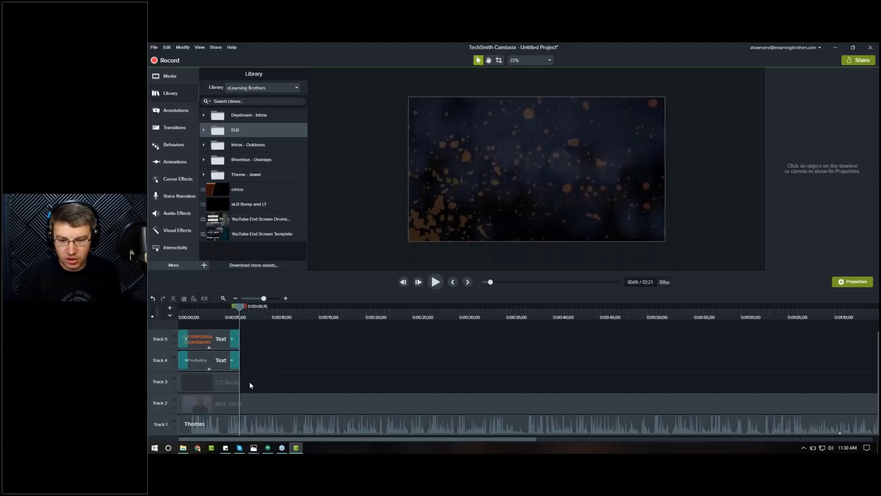
pyautogui.click(168, 129)
pyautogui.moveTo(279, 114); pyautogui.dragTo(238, 383)
# Step: Step frame by frame back and forth through the end of the intro
pyautogui.click(237, 314)
pyautogui.press(',')
pyautogui.press(',')
pyautogui.press(',')
pyautogui.press(',')
pyautogui.press(',')
pyautogui.press(',')
pyautogui.press(',')
pyautogui.press('.')
pyautogui.press('.')
pyautogui.press('.')
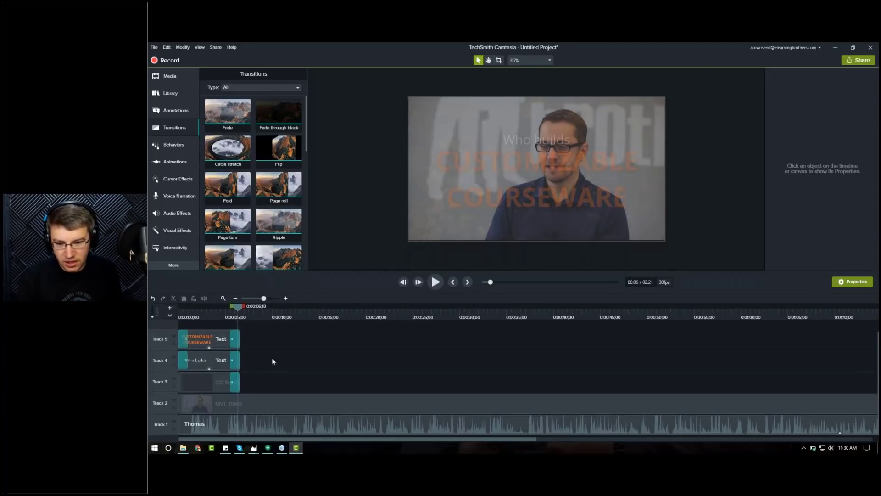
# Step: Move the MVI_0002 video clip so it starts where the intro ends
pyautogui.click(252, 406)
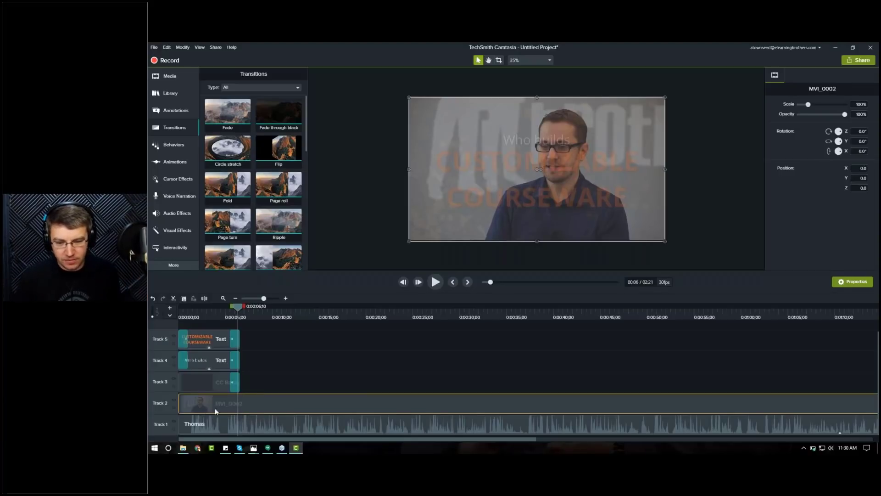
pyautogui.moveTo(179, 403); pyautogui.dragTo(243, 407)
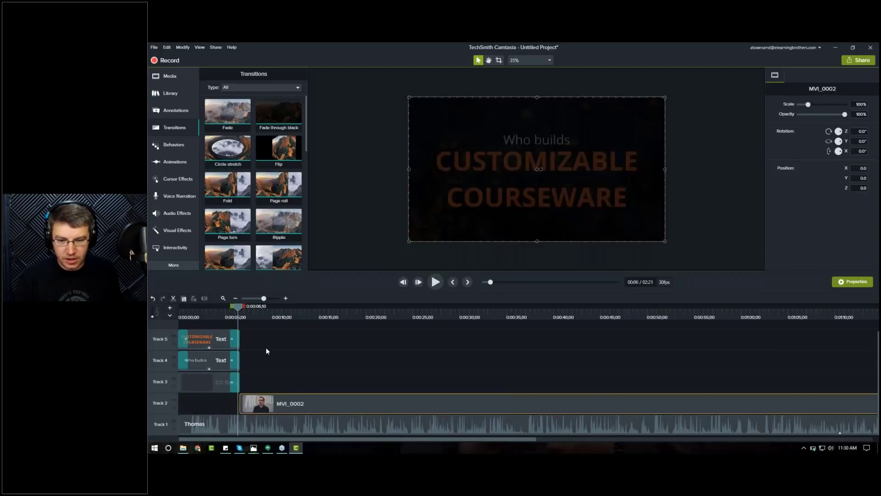
pyautogui.moveTo(232, 311); pyautogui.dragTo(240, 314)
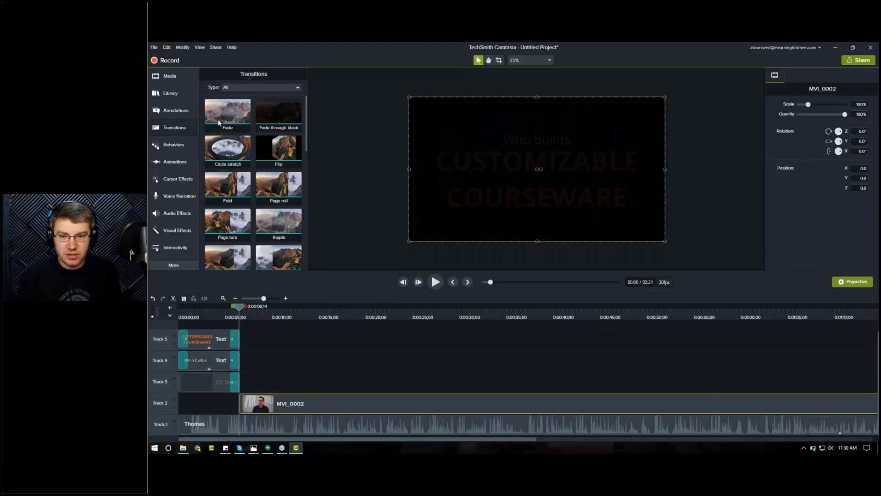
# Step: Apply a Fade transition to the start of the MVI_0002 clip and step through it frame by frame
pyautogui.click(176, 128)
pyautogui.click(177, 128)
pyautogui.moveTo(228, 111); pyautogui.dragTo(240, 403)
pyautogui.press('.')
pyautogui.press('.')
pyautogui.press('.')
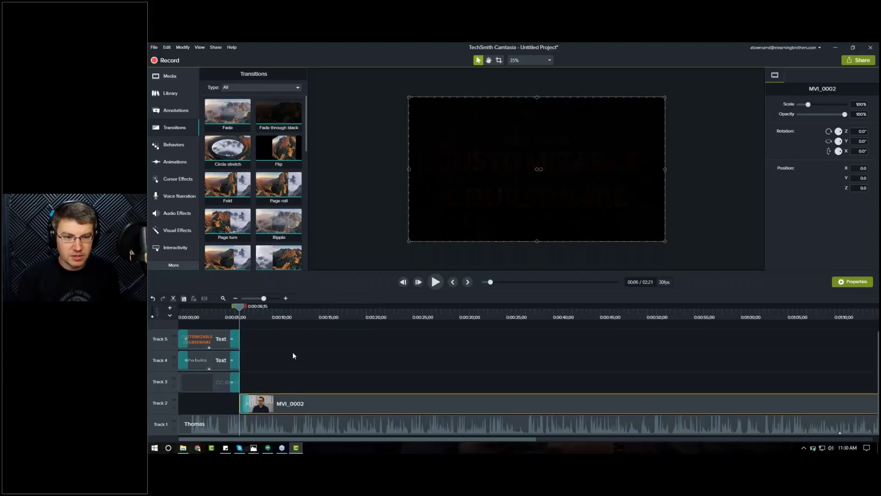
# Step: Step frame by frame through the fade into the MVI_0002 clip
pyautogui.press('.')
pyautogui.press('.')
pyautogui.press('.')
pyautogui.press('.')
pyautogui.press('.')
pyautogui.press('.')
pyautogui.press('.')
pyautogui.press('.')
pyautogui.press('.')
pyautogui.press('.')
pyautogui.press('.')
pyautogui.press('.')
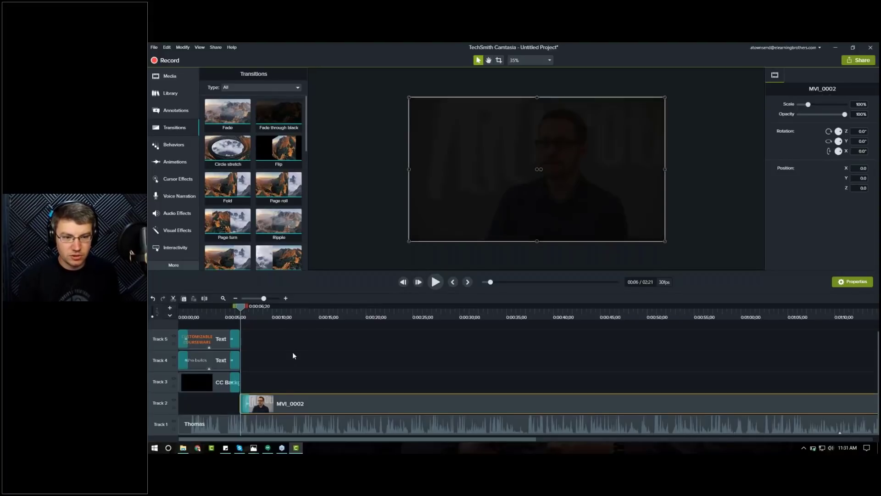
pyautogui.press('.')
pyautogui.press('.')
pyautogui.press('.')
pyautogui.press('.')
pyautogui.press('.')
pyautogui.press('.')
pyautogui.press('.')
pyautogui.press('.')
pyautogui.press('.')
pyautogui.press('.')
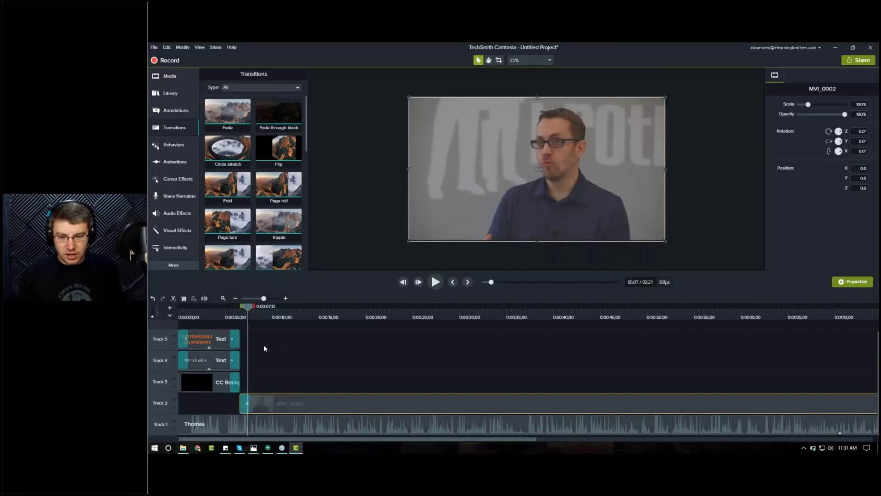
# Step: Play the project from the start to review the intro and its transition into the video
pyautogui.click(190, 315)
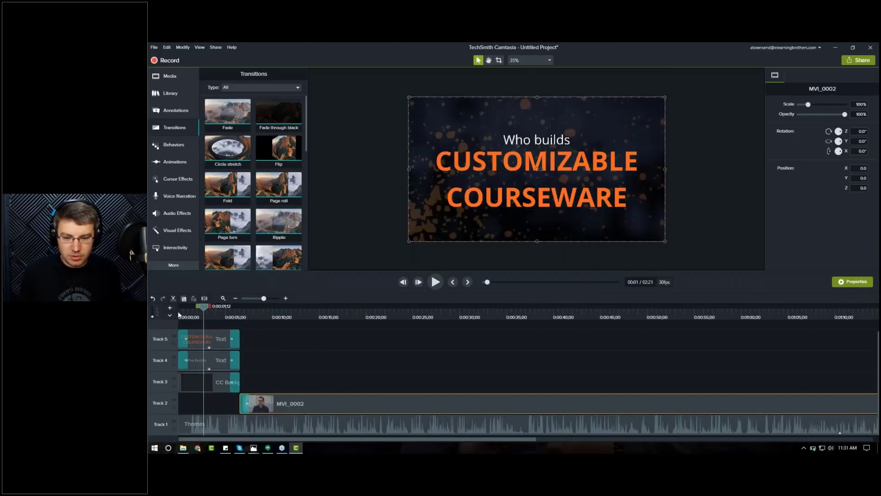
pyautogui.click(179, 315)
pyautogui.press('space')
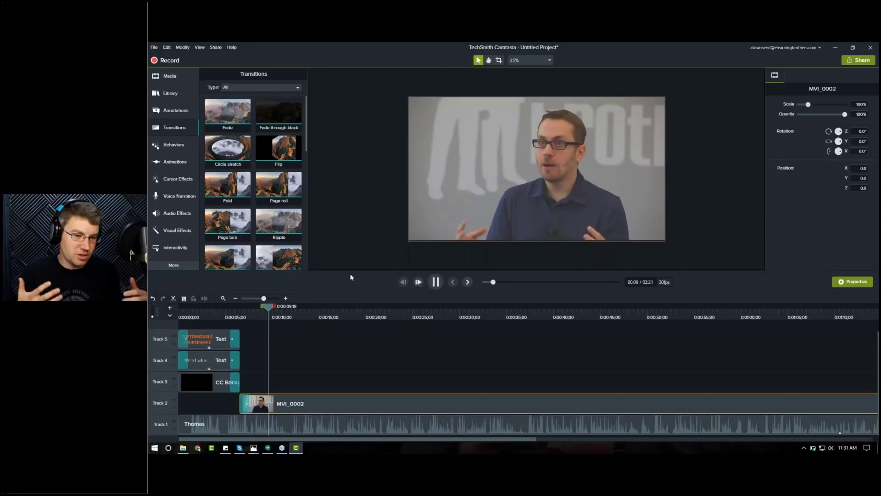
pyautogui.press('space')
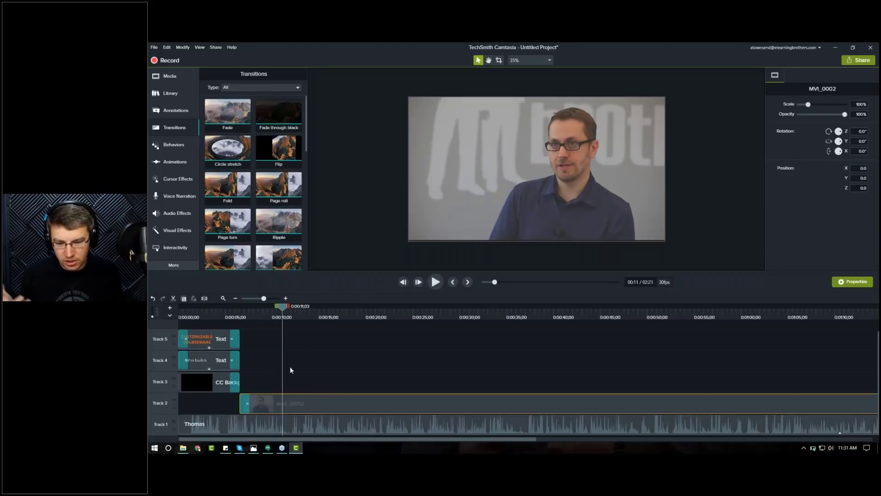
pyautogui.click(180, 315)
pyautogui.press('space')
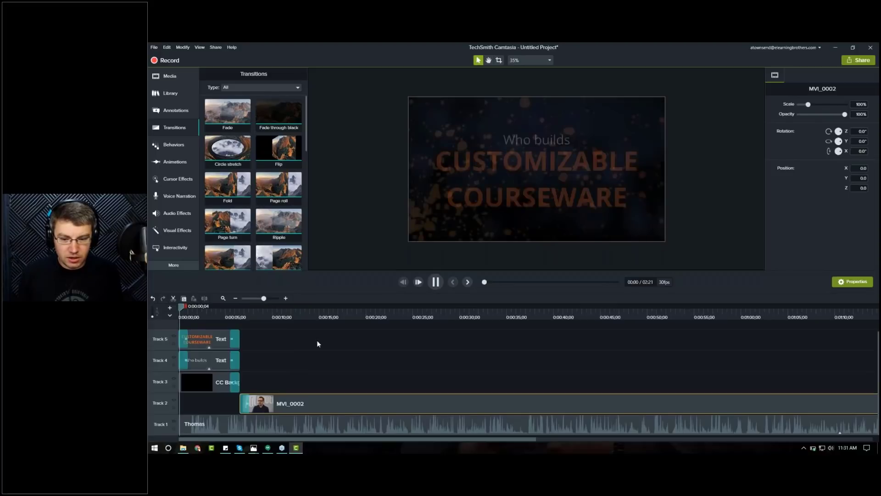
pyautogui.press('space')
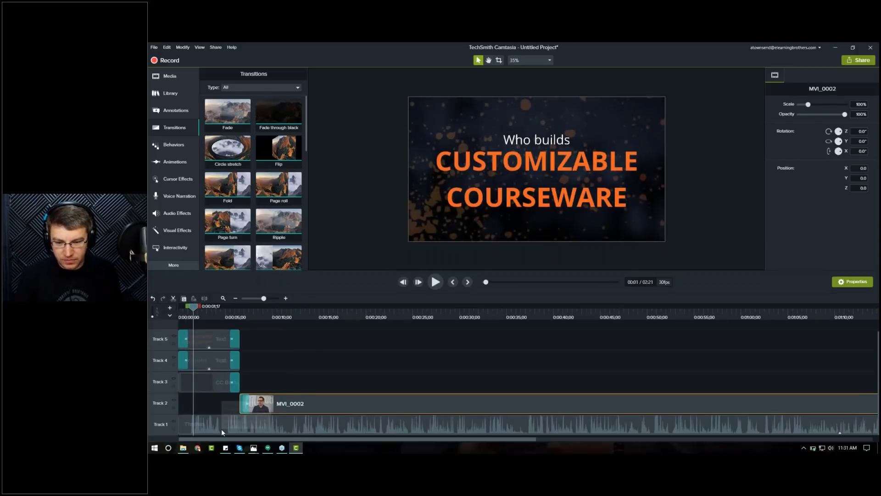
# Step: Enlarge the Thomas music track and pull its starting volume point down to create an audio fade-in
pyautogui.click(221, 429)
pyautogui.moveTo(162, 402); pyautogui.dragTo(190, 355)
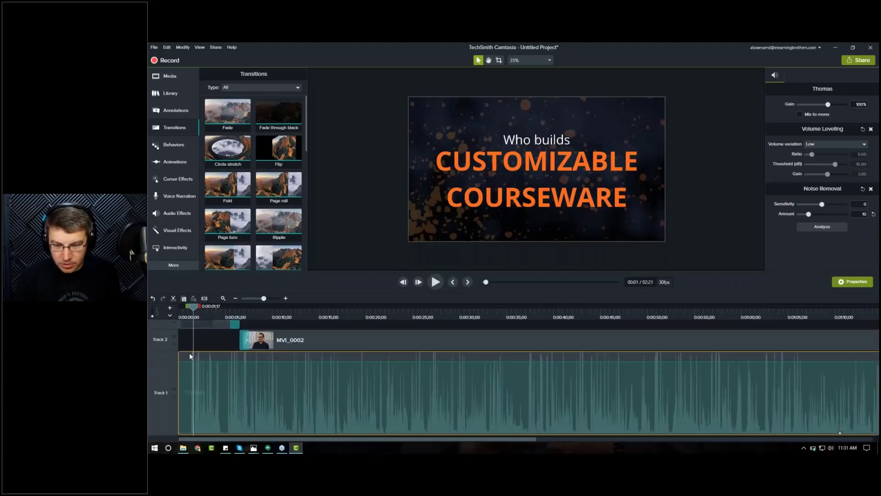
pyautogui.moveTo(190, 311); pyautogui.dragTo(191, 312)
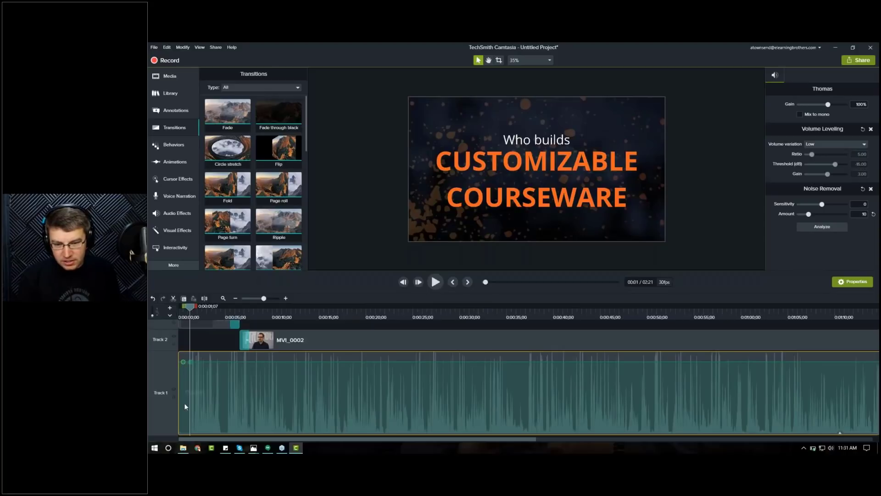
pyautogui.moveTo(183, 362); pyautogui.dragTo(160, 447)
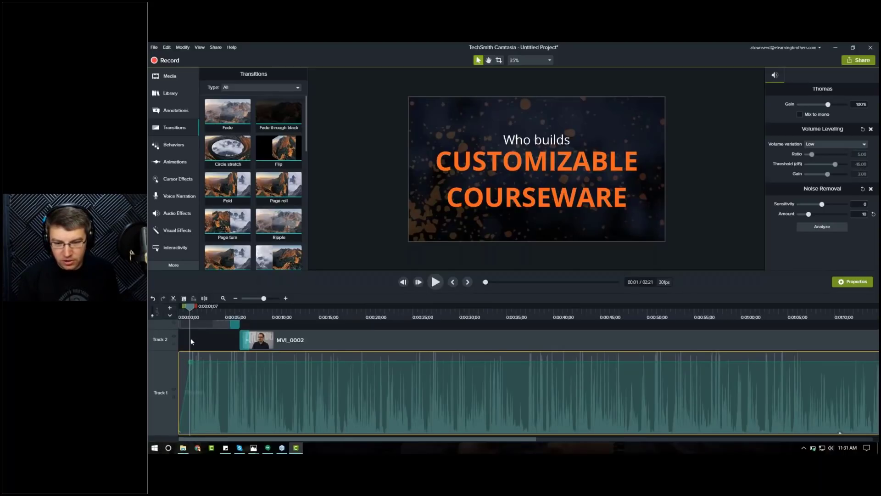
# Step: Play the project from the beginning to review the music fade-in
pyautogui.click(182, 309)
pyautogui.click(180, 307)
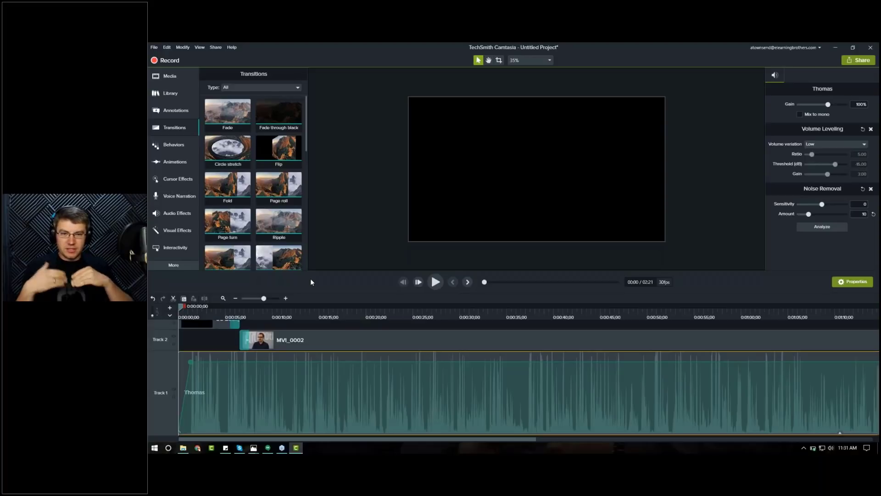
pyautogui.press('space')
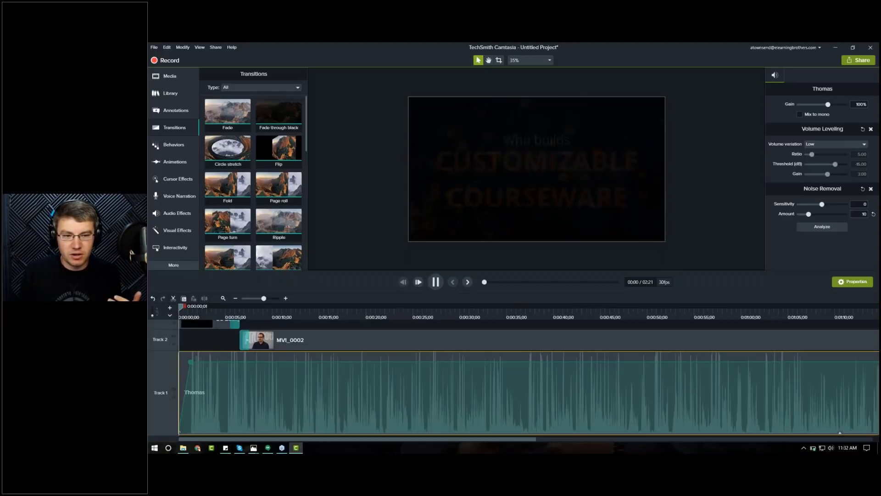
pyautogui.press('space')
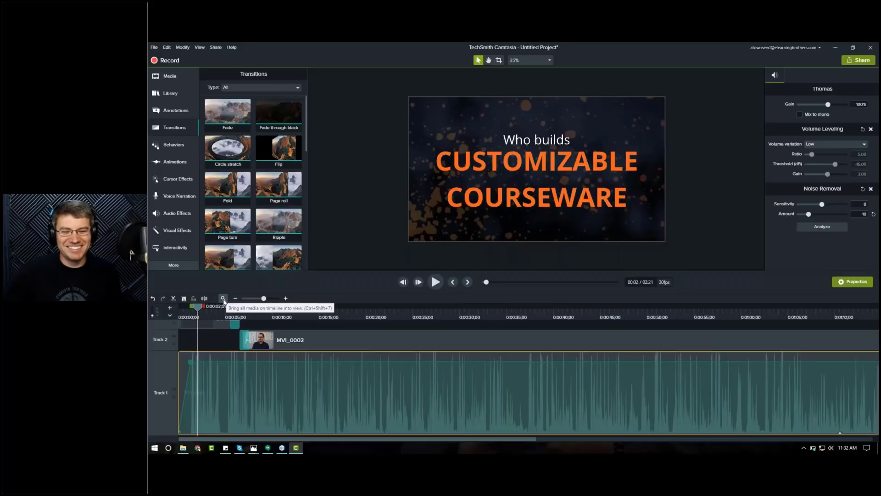
# Step: Fit all media into the timeline view and restore the music track to its normal height
pyautogui.click(223, 299)
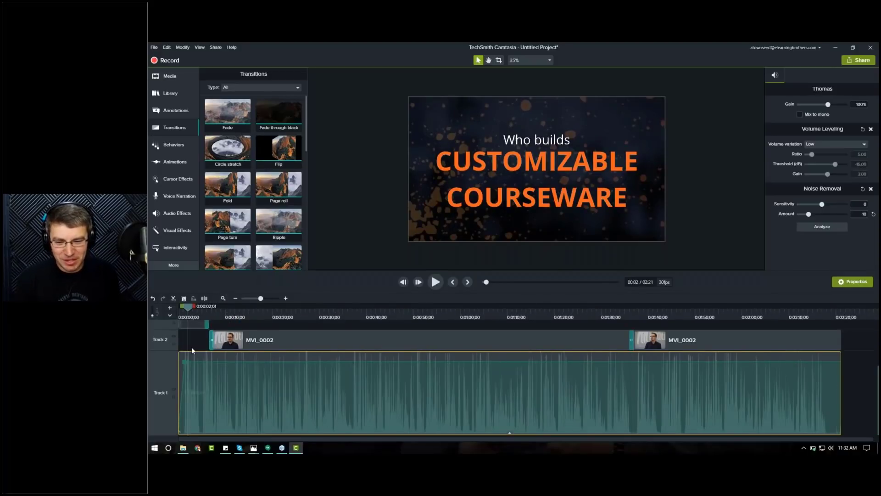
pyautogui.moveTo(154, 351); pyautogui.dragTo(154, 439)
pyautogui.moveTo(189, 315); pyautogui.dragTo(316, 316)
pyautogui.moveTo(593, 313); pyautogui.dragTo(223, 320)
# Step: Open the Library and browse the Camtasia 2018, Camtasia 9.1, Default and eLearning Brothers libraries
pyautogui.click(170, 78)
pyautogui.click(170, 96)
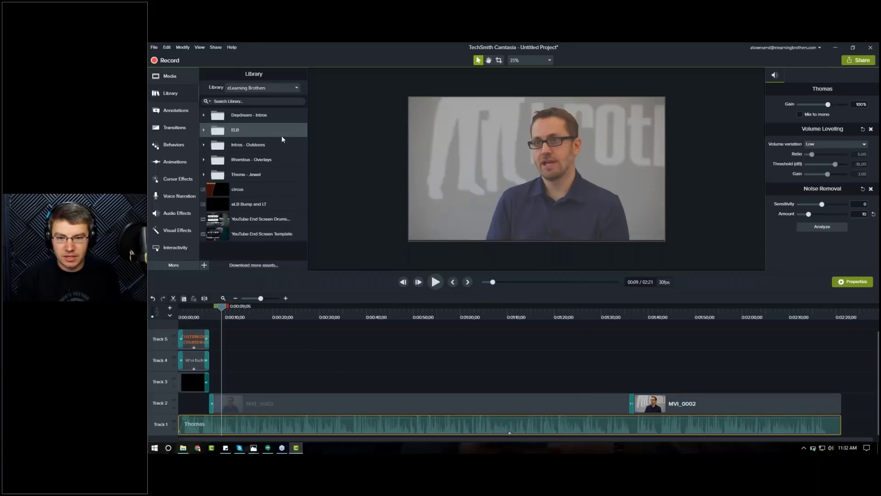
pyautogui.click(219, 205)
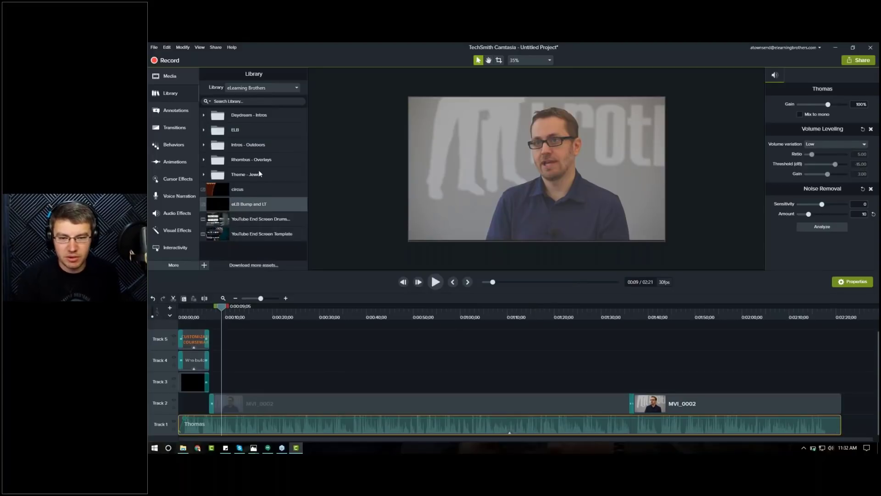
pyautogui.click(295, 88)
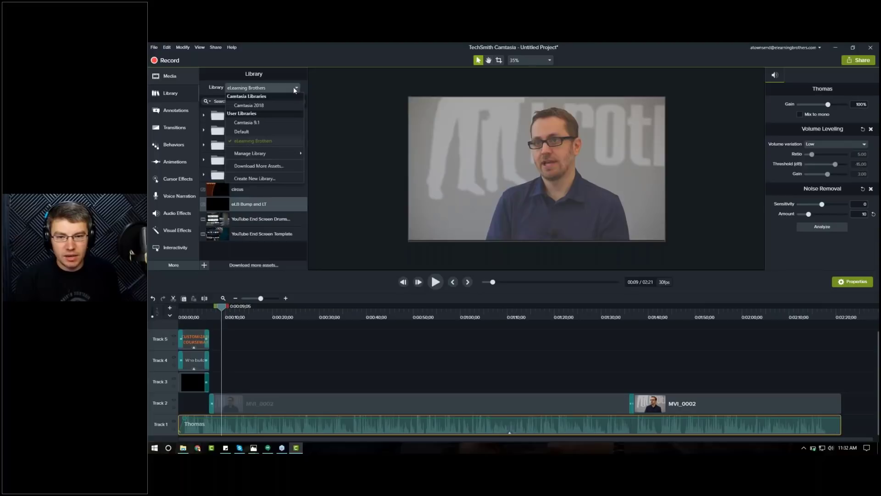
pyautogui.click(278, 106)
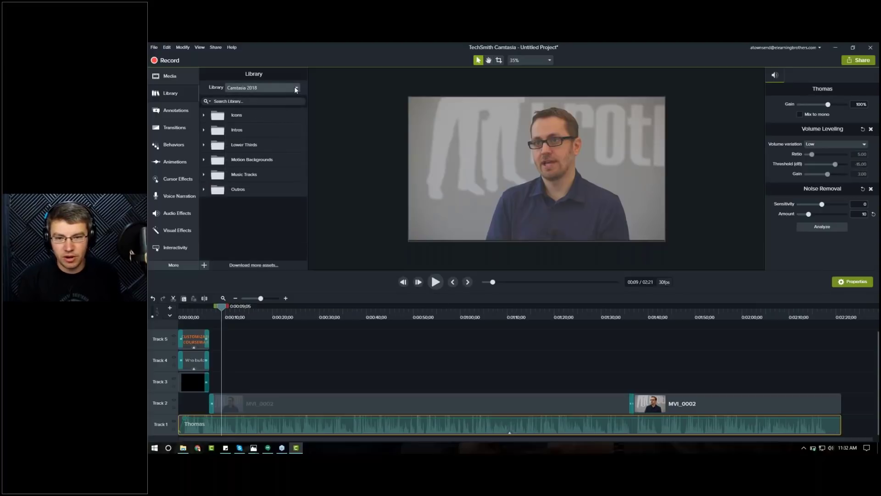
pyautogui.click(296, 90)
pyautogui.click(268, 123)
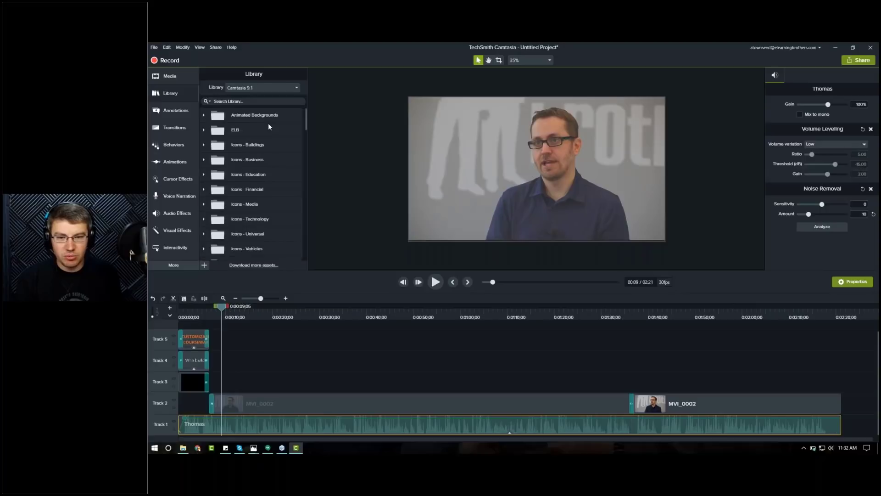
pyautogui.click(295, 89)
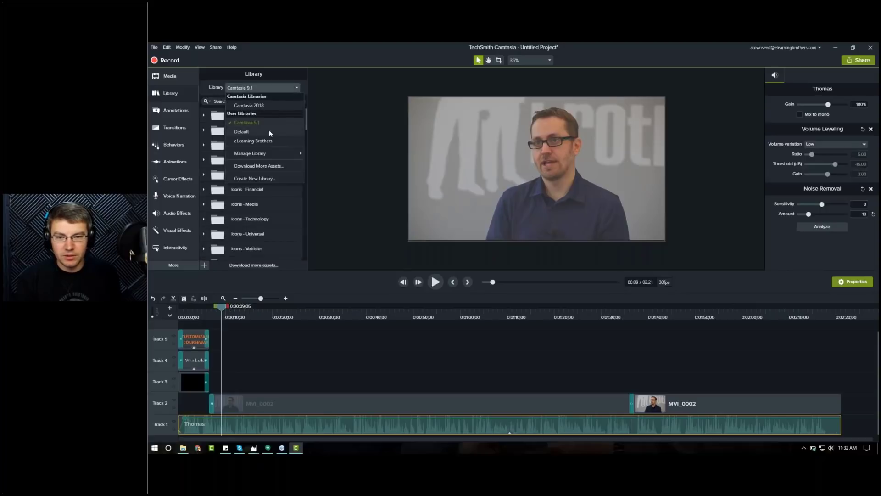
pyautogui.click(268, 131)
pyautogui.click(294, 89)
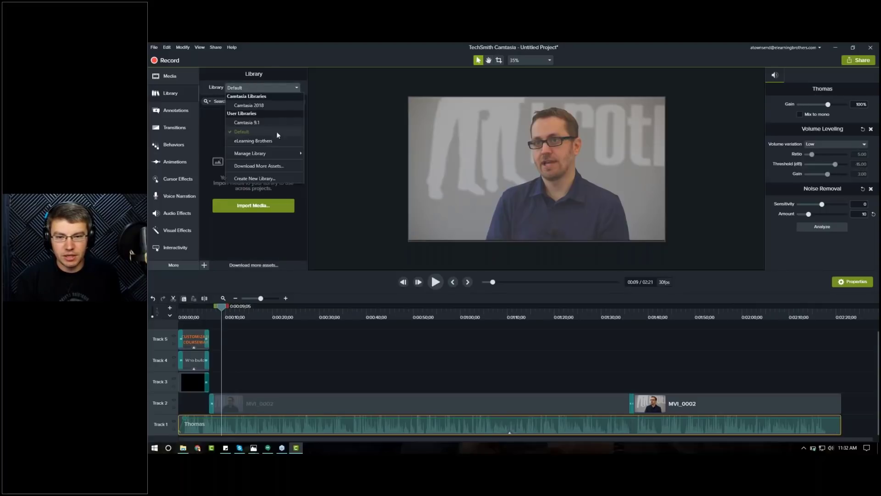
pyautogui.click(269, 141)
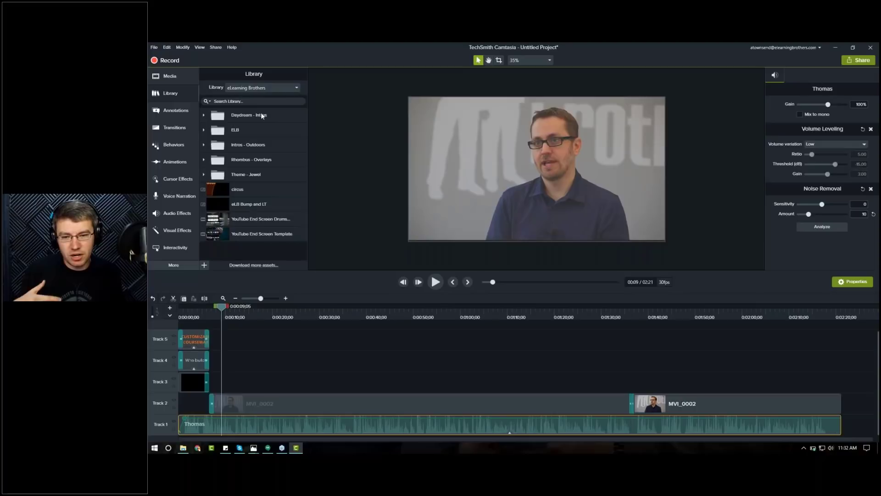
# Step: Place the eLB Bump and LT asset on Track 3 at about 10 seconds and ungroup it
pyautogui.moveTo(238, 201); pyautogui.dragTo(265, 391)
pyautogui.rightClick(265, 391)
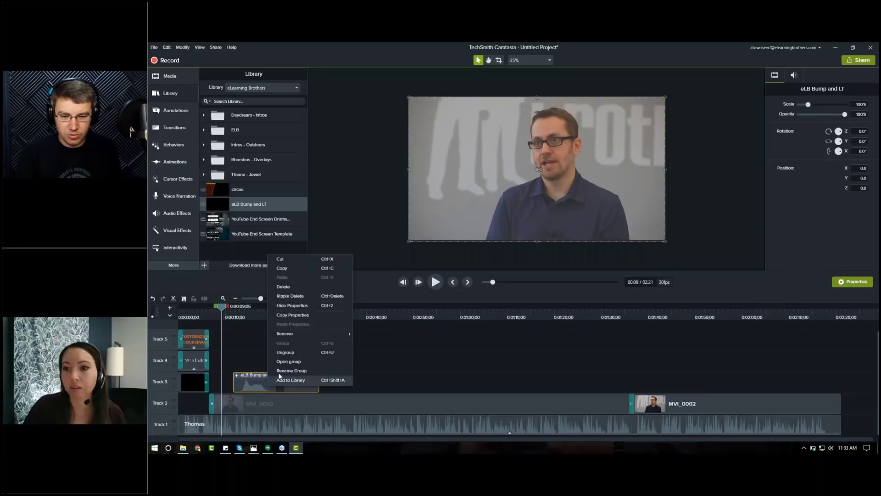
pyautogui.click(290, 351)
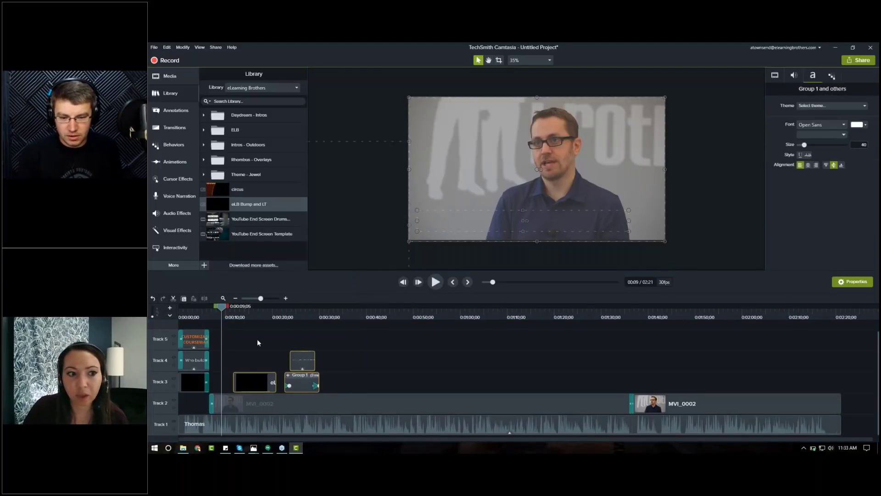
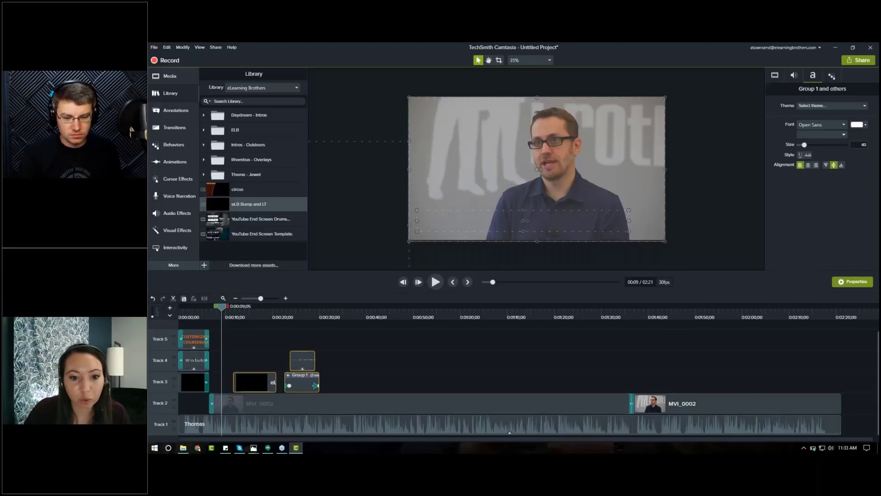
pyautogui.click(374, 373)
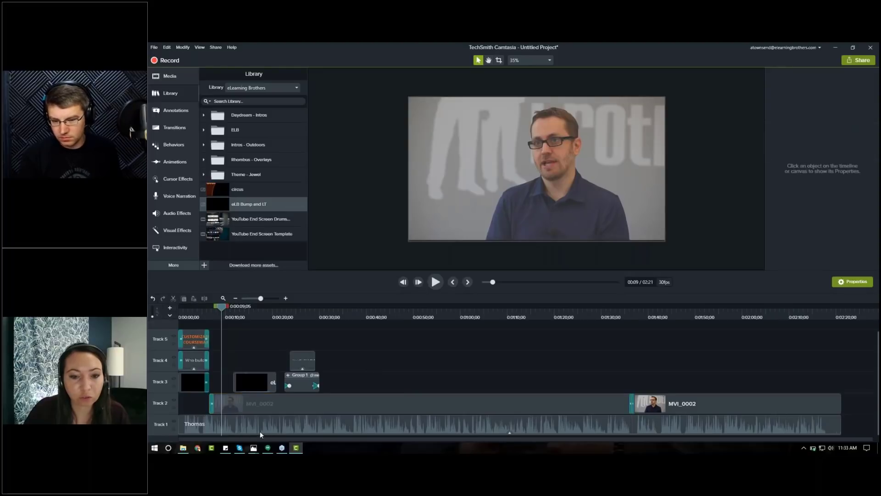
pyautogui.click(185, 427)
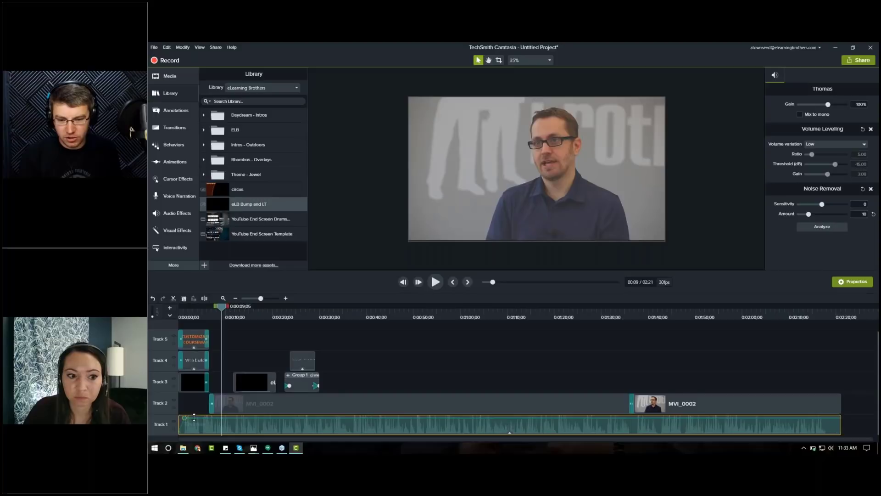
pyautogui.rightClick(195, 415)
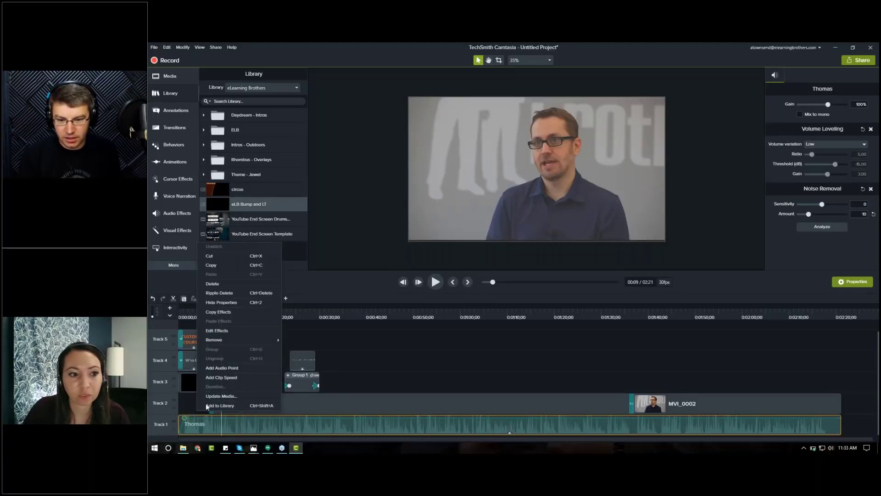
pyautogui.click(406, 357)
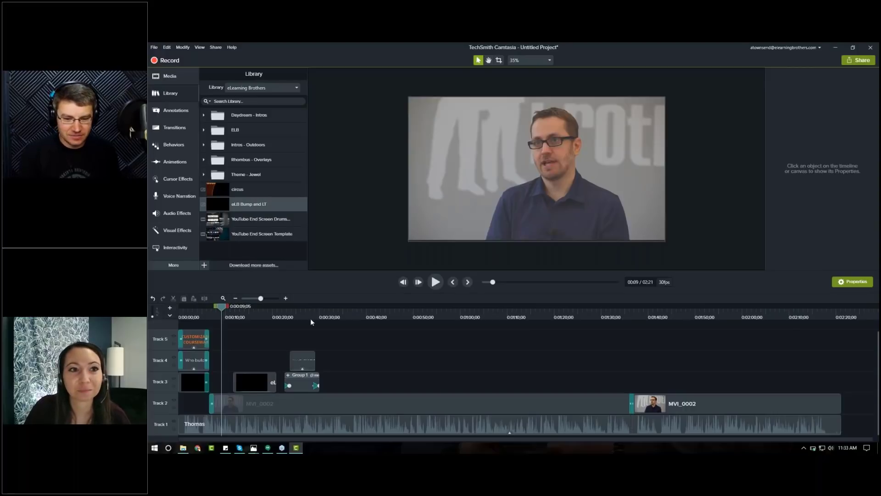
# Step: Preview the bump and lower-third section of the timeline between about 10 and 25 seconds
pyautogui.click(249, 314)
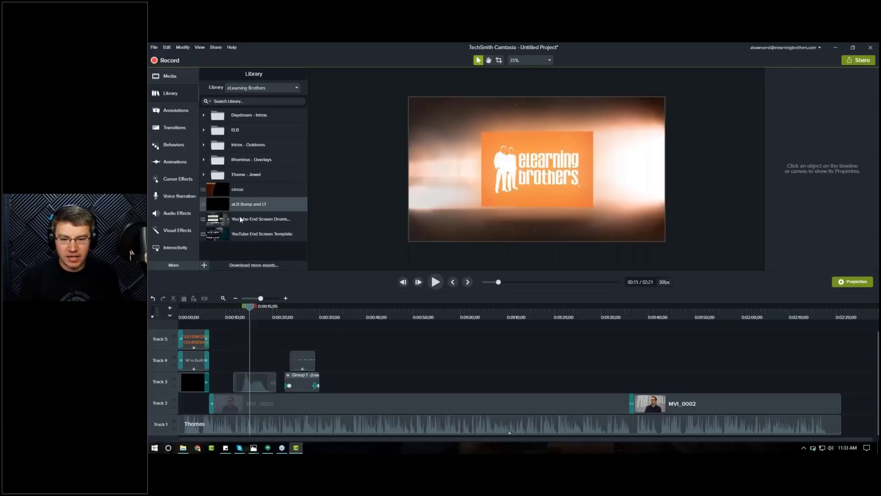
pyautogui.moveTo(253, 315); pyautogui.dragTo(246, 315)
pyautogui.press('space')
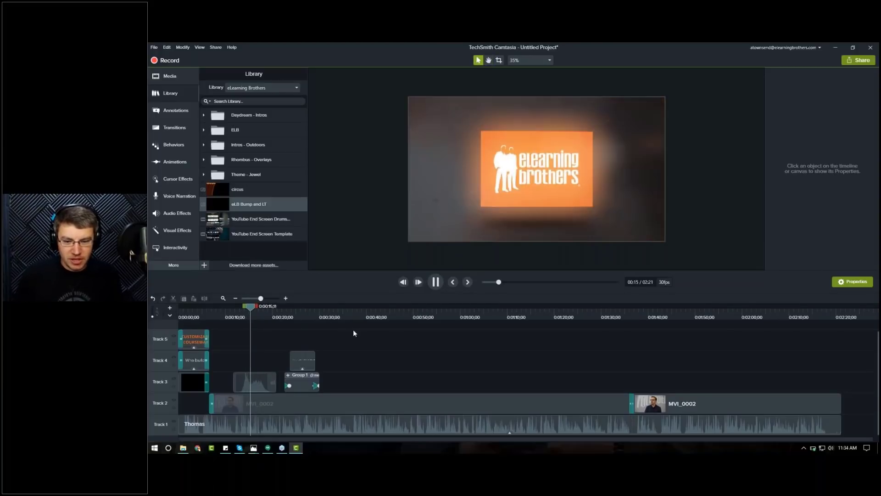
pyautogui.press('space')
pyautogui.click(301, 314)
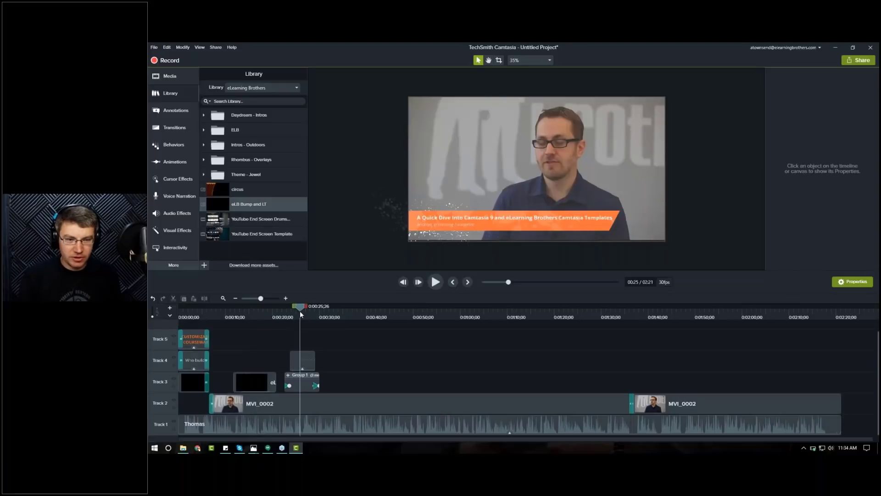
pyautogui.click(255, 310)
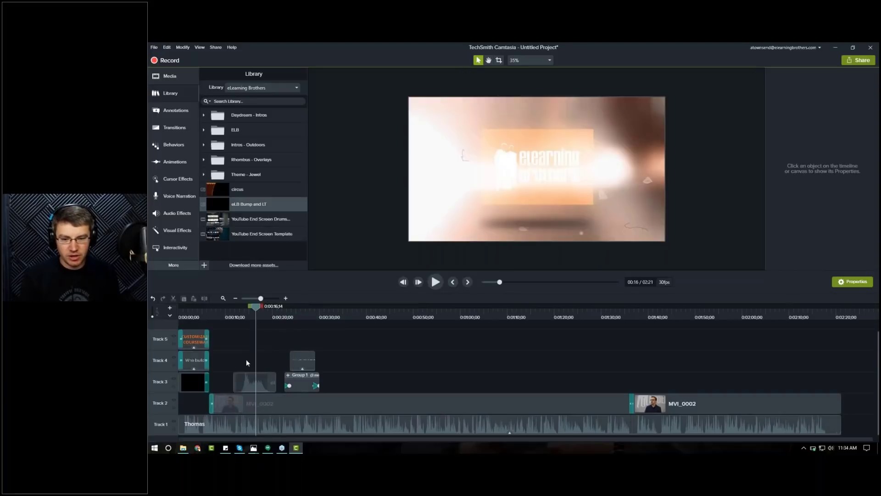
# Step: Delete the eLearning Brothers bump video clip and move the lower-third group with its text to about 9 seconds
pyautogui.moveTo(264, 379); pyautogui.dragTo(265, 379)
pyautogui.press('Delete')
pyautogui.moveTo(307, 337); pyautogui.dragTo(233, 379)
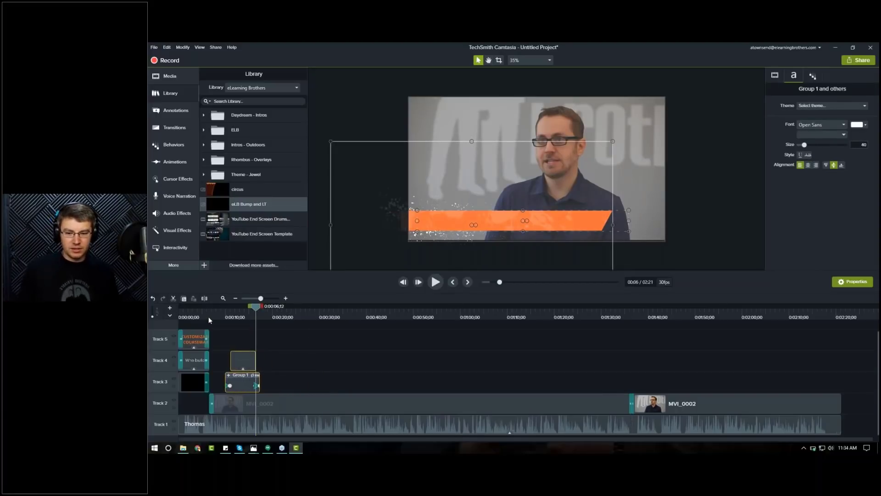
# Step: Preview the lower third and nudge the lower-third group slightly earlier to about 8 seconds
pyautogui.click(208, 316)
pyautogui.press('space')
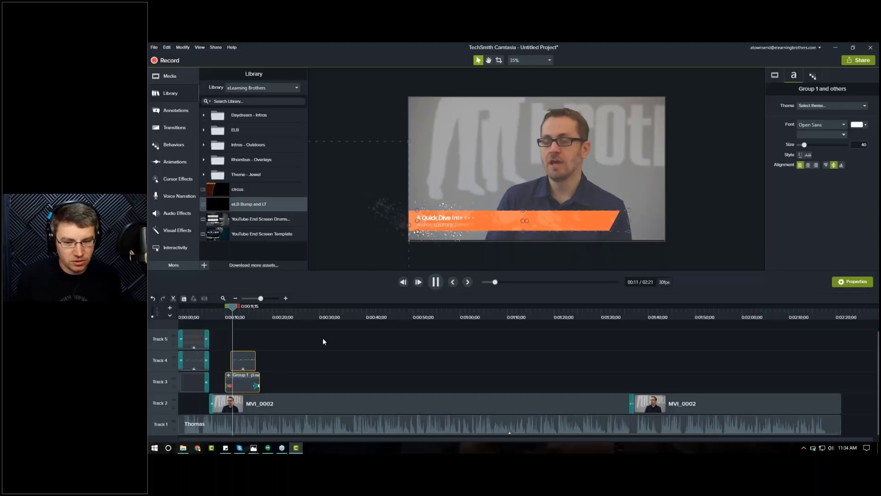
pyautogui.press('space')
pyautogui.click(219, 317)
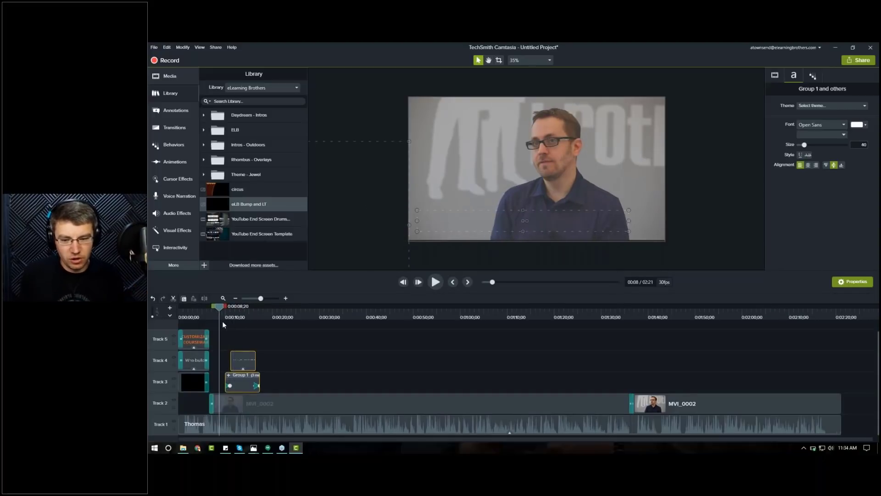
pyautogui.click(211, 312)
pyautogui.press('space')
pyautogui.press('space')
pyautogui.moveTo(244, 385); pyautogui.dragTo(239, 385)
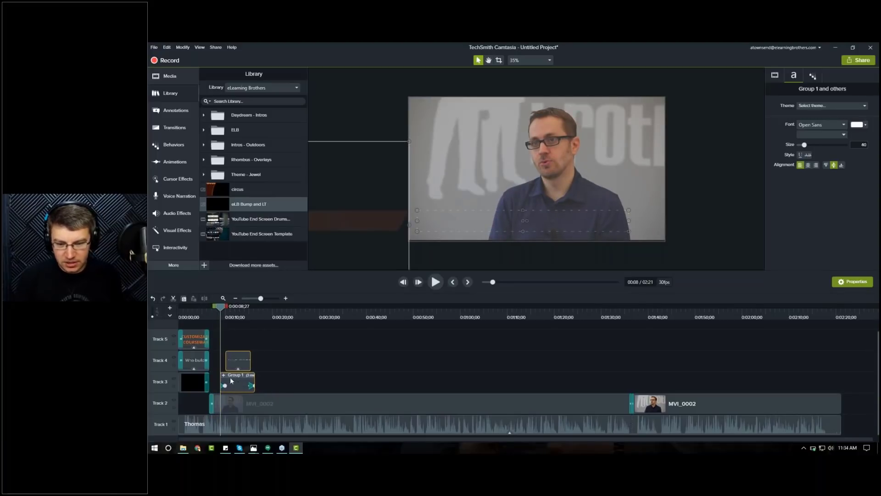
# Step: Replace the lower third's headline text with the presenter's full name
pyautogui.click(286, 298)
pyautogui.click(285, 298)
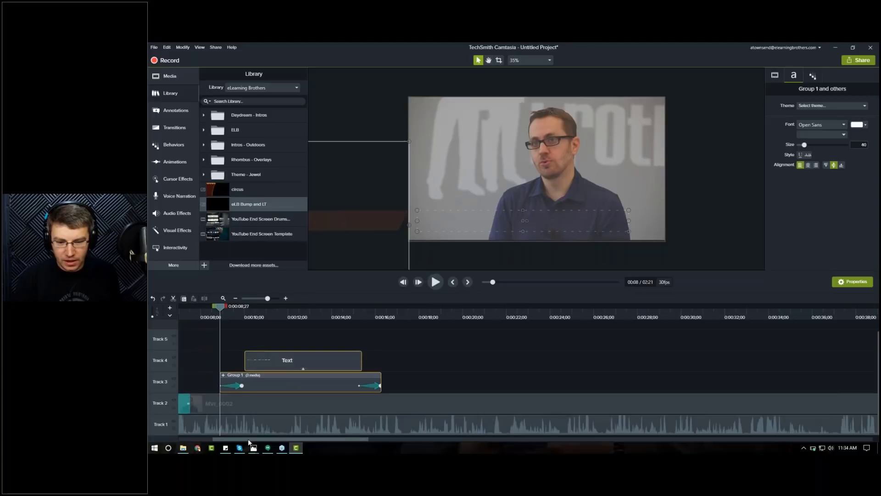
pyautogui.moveTo(237, 441)
pyautogui.mouseDown()
pyautogui.moveTo(212, 437)
pyautogui.moveTo(222, 438)
pyautogui.mouseUp()
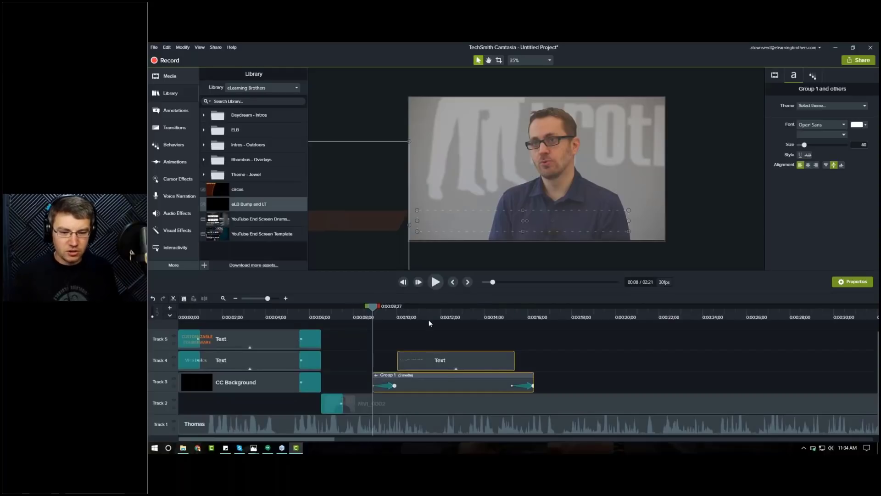
pyautogui.moveTo(430, 318); pyautogui.dragTo(436, 317)
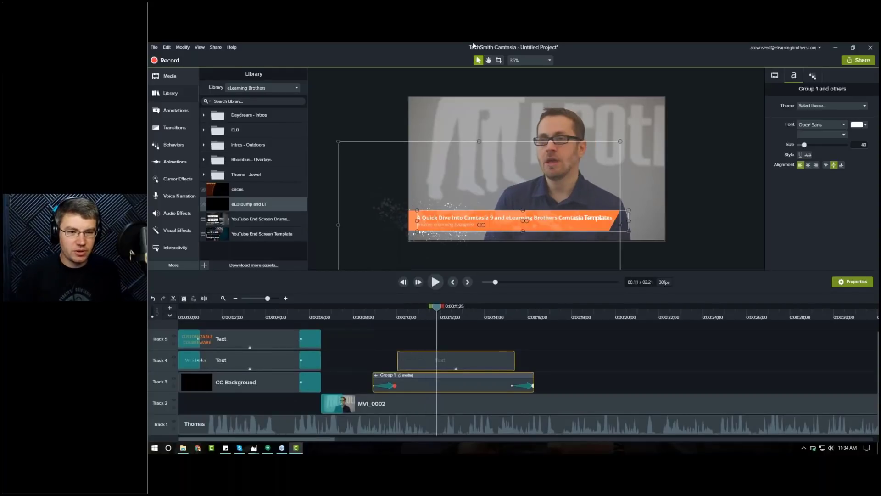
pyautogui.click(518, 61)
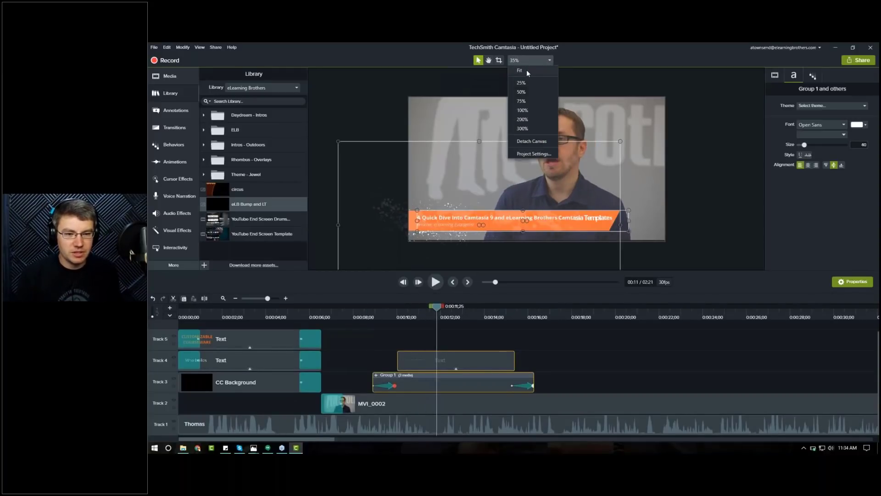
pyautogui.click(527, 70)
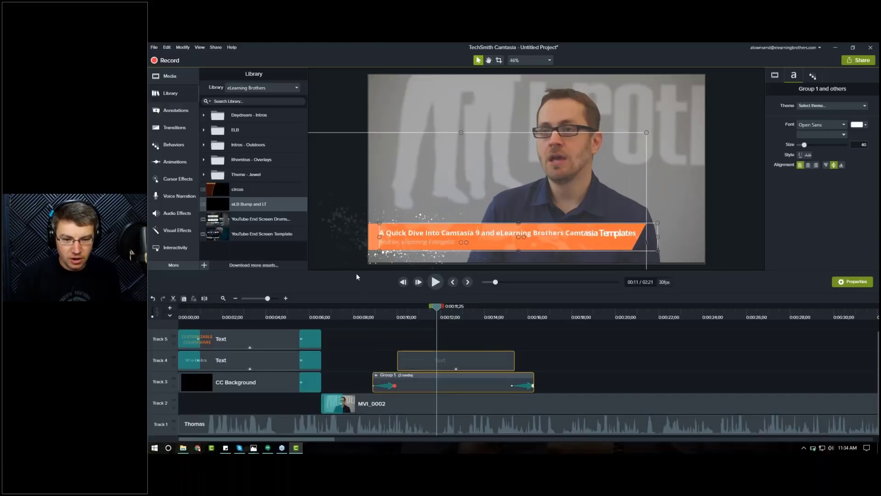
pyautogui.moveTo(354, 278); pyautogui.dragTo(354, 306)
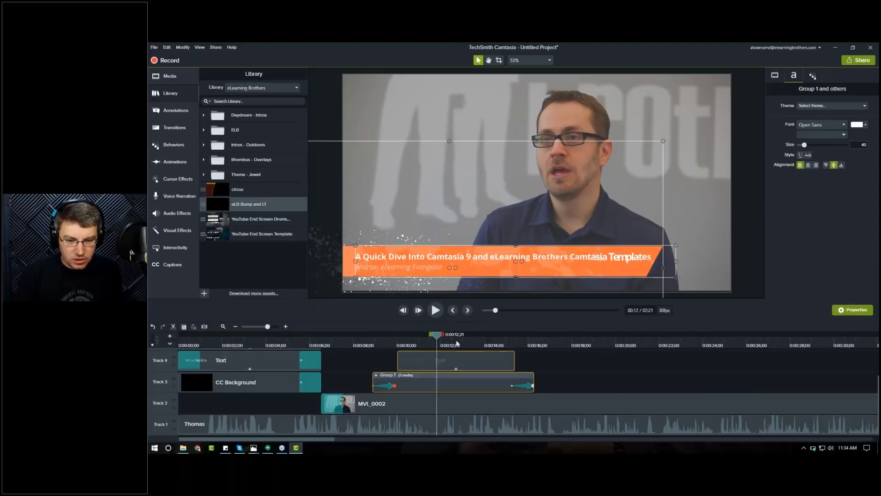
pyautogui.click(456, 345)
pyautogui.doubleClick(408, 255)
pyautogui.doubleClick(408, 255)
pyautogui.moveTo(388, 256); pyautogui.dragTo(426, 256)
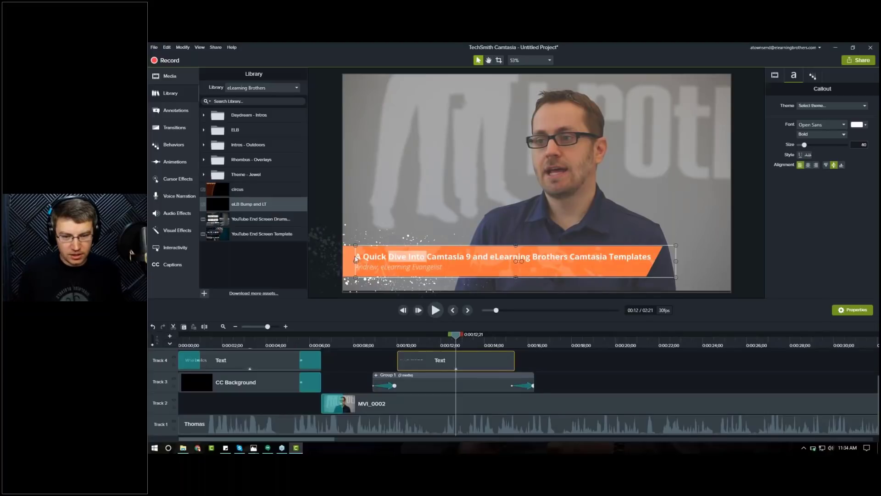
pyautogui.moveTo(356, 256); pyautogui.dragTo(651, 256)
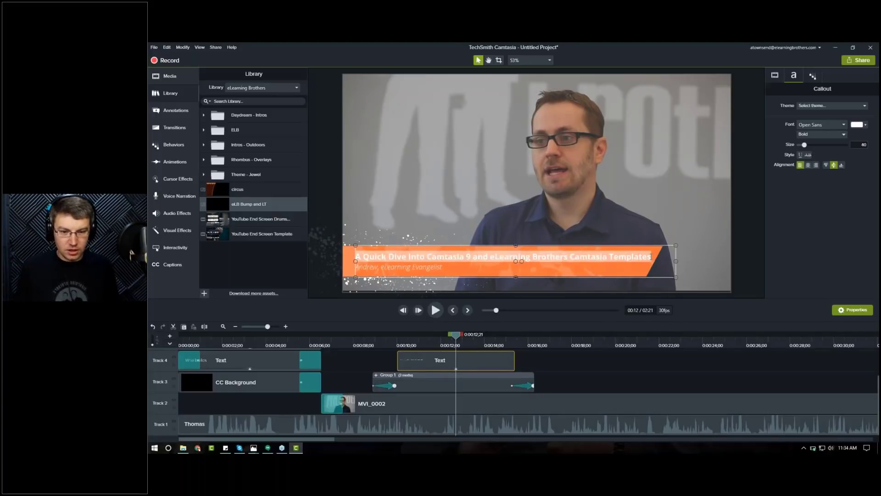
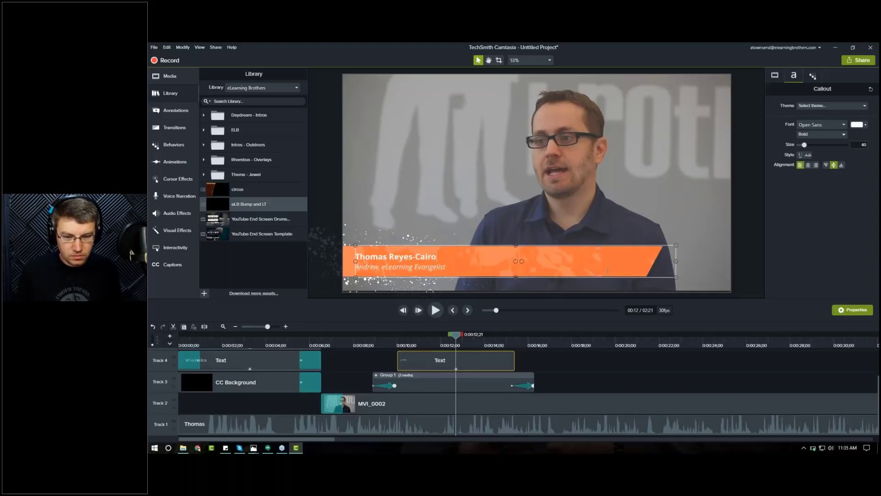
# Step: Replace the lower third's subtitle line with Project Manager
pyautogui.moveTo(448, 268); pyautogui.dragTo(338, 269)
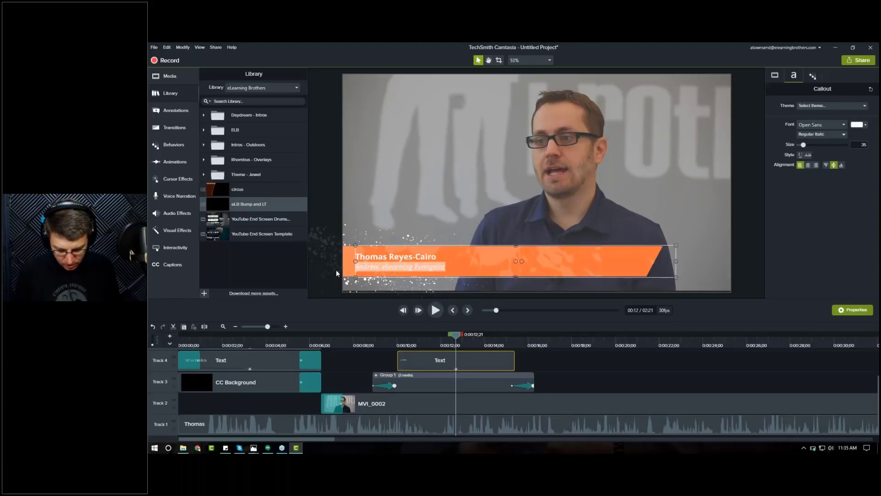
pyautogui.write('Pro')
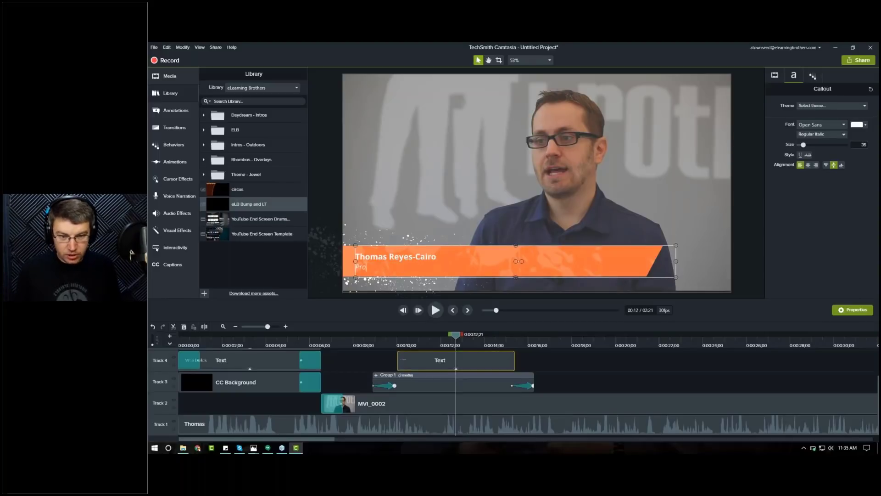
pyautogui.write('ject Manager')
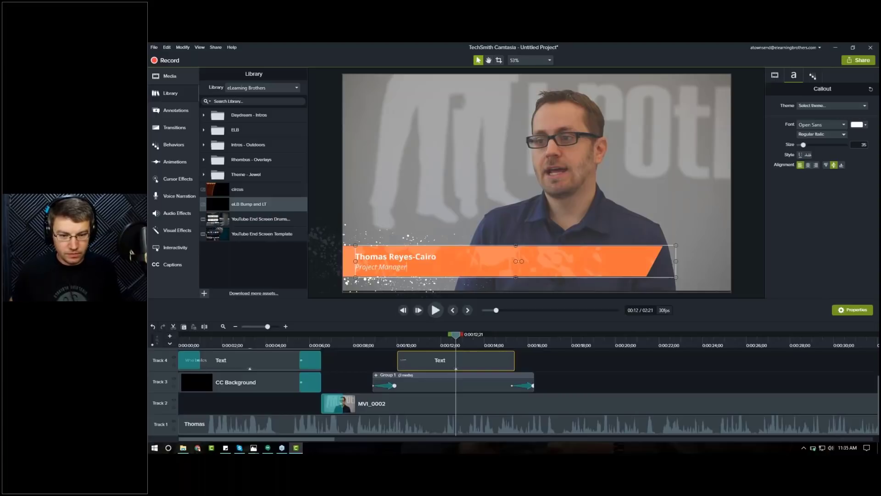
# Step: Inspect the lower third's text behaviors and play back the lower-third section
pyautogui.click(374, 345)
pyautogui.moveTo(374, 345); pyautogui.dragTo(446, 340)
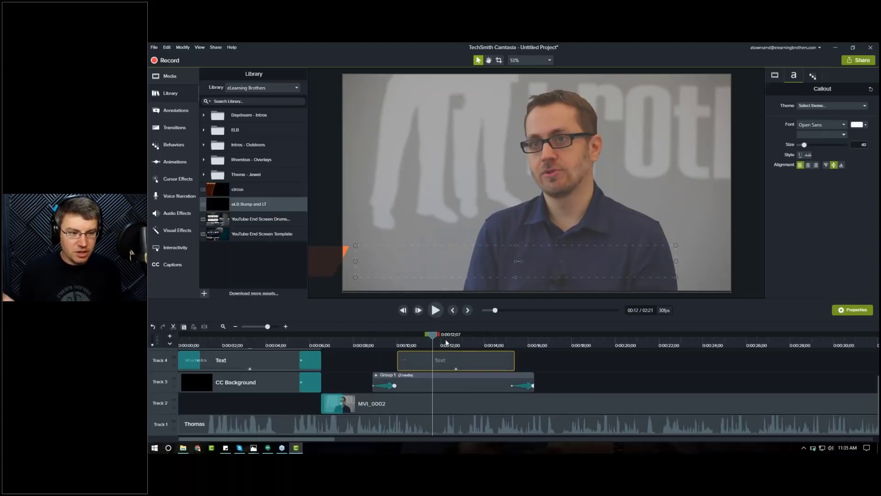
pyautogui.click(815, 77)
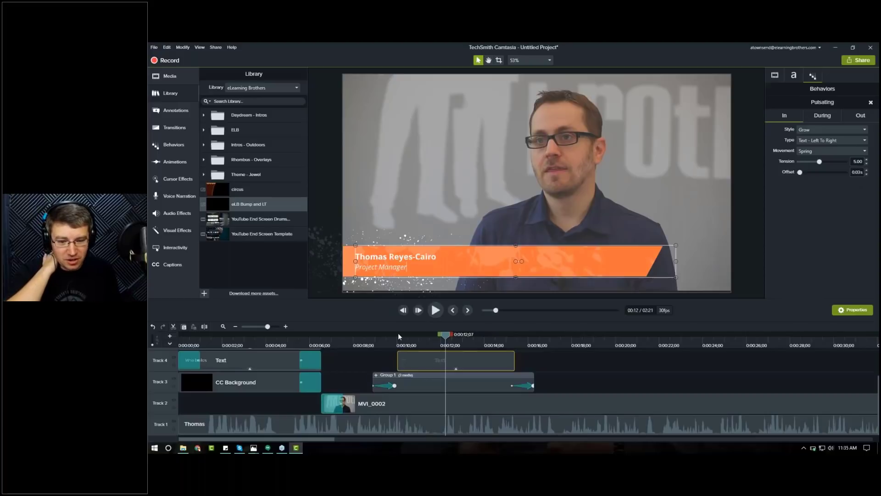
pyautogui.click(378, 341)
pyautogui.moveTo(378, 341); pyautogui.dragTo(374, 340)
pyautogui.press('space')
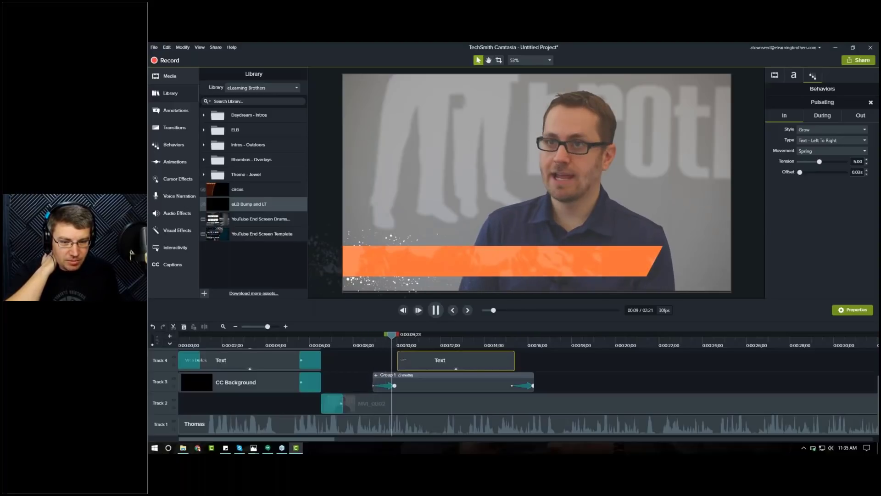
pyautogui.press('space')
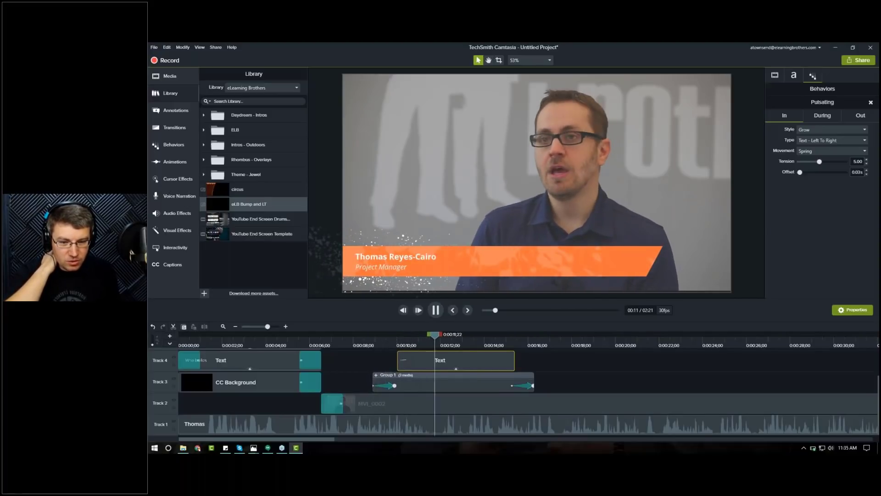
pyautogui.click(436, 312)
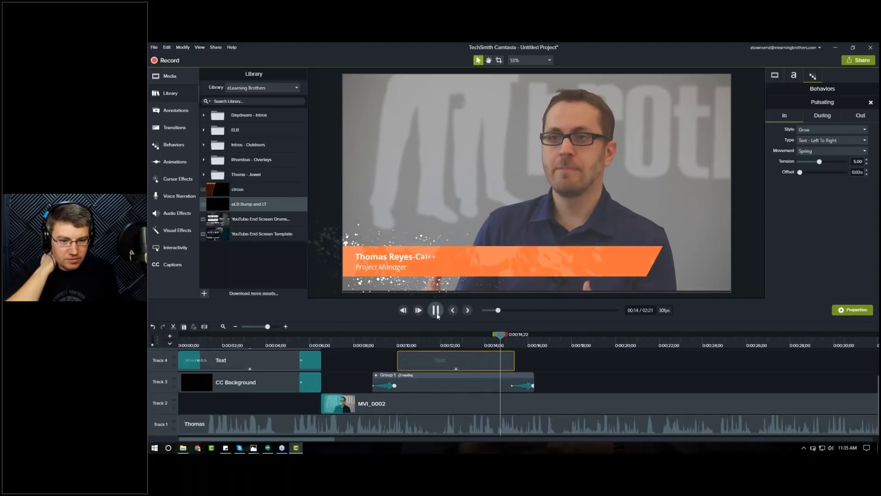
pyautogui.click(436, 312)
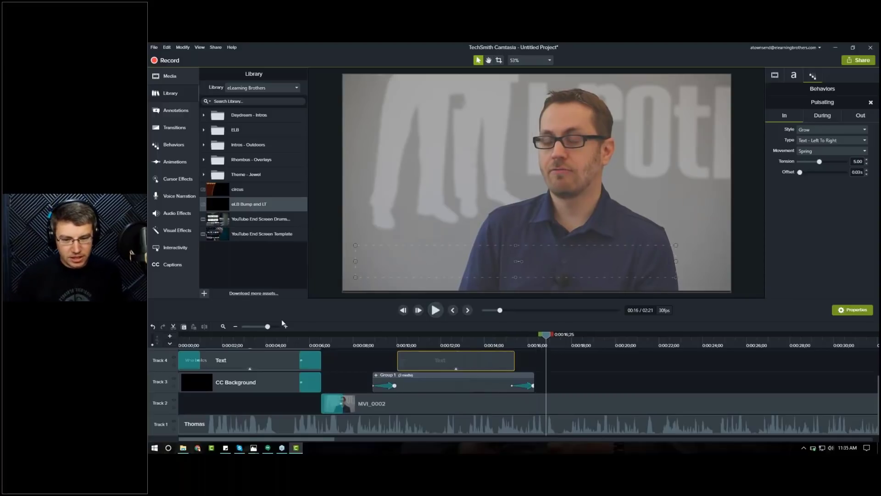
pyautogui.click(220, 326)
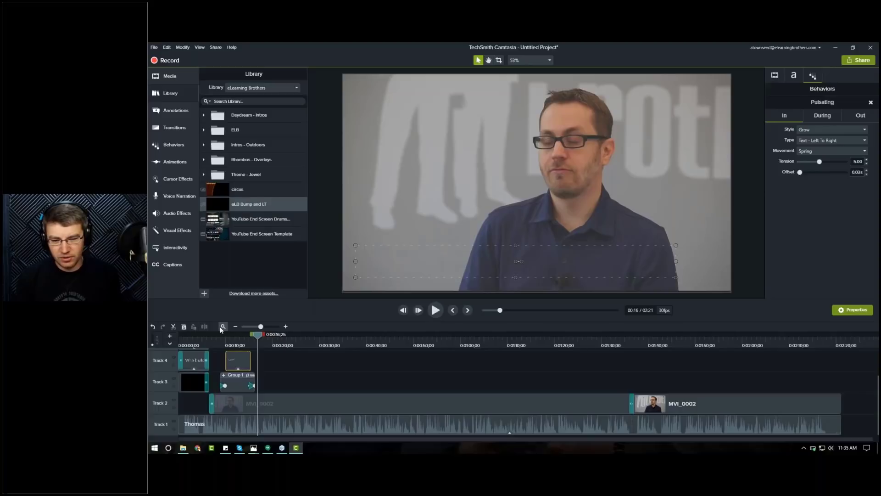
pyautogui.click(236, 344)
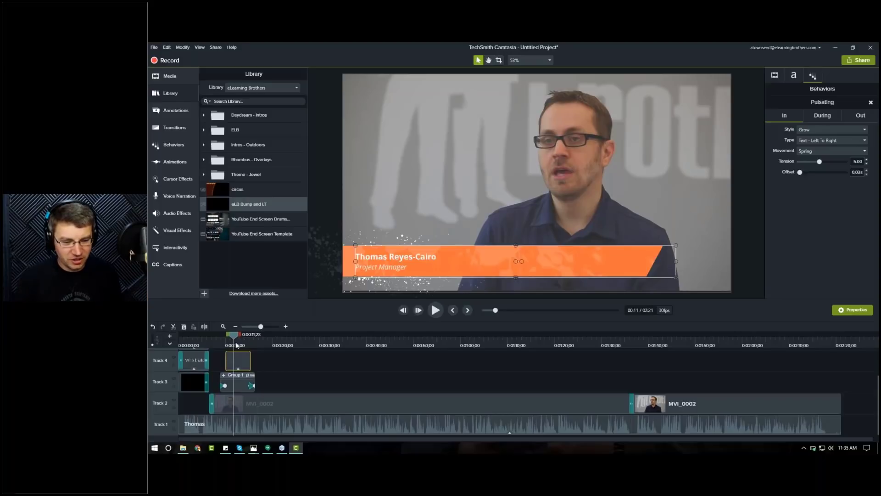
# Step: Add a Fade transition at the cut between the two MVI_0002 clips around 1:33 and zoom in to check it
pyautogui.click(618, 342)
pyautogui.click(174, 127)
pyautogui.moveTo(229, 129); pyautogui.dragTo(631, 407)
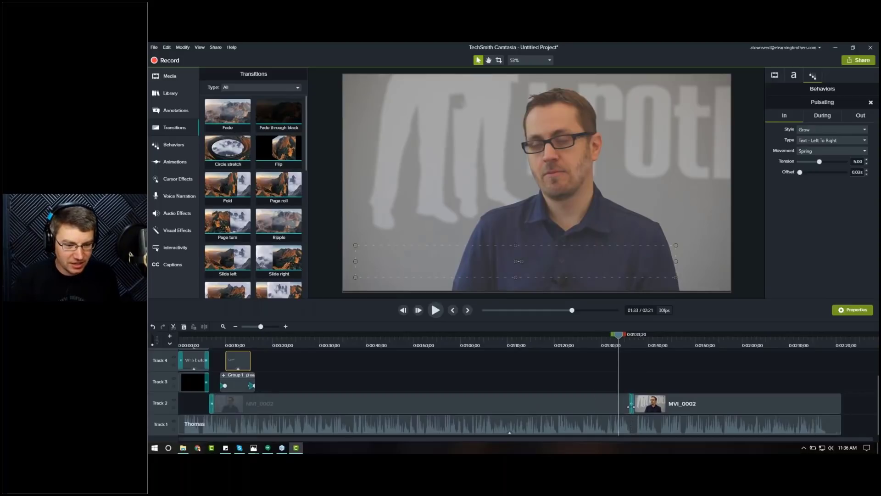
pyautogui.click(631, 407)
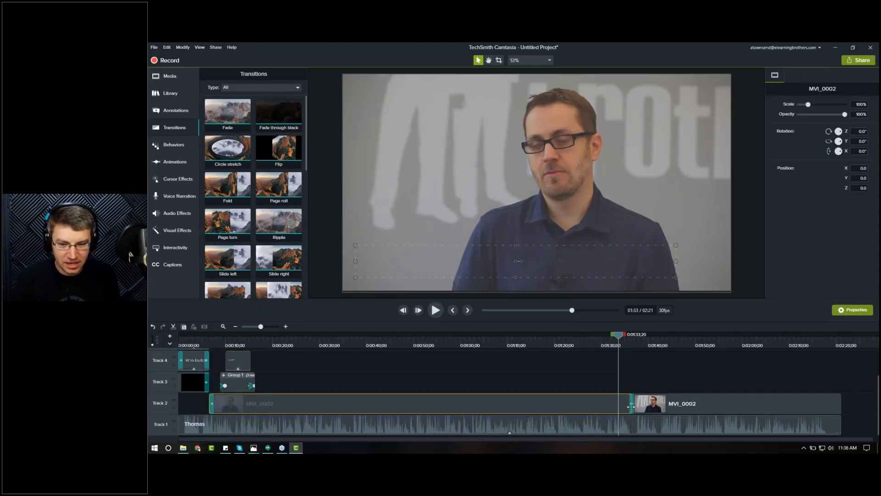
pyautogui.click(285, 326)
pyautogui.click(286, 327)
pyautogui.click(285, 326)
pyautogui.moveTo(650, 439); pyautogui.dragTo(671, 441)
pyautogui.click(535, 341)
pyautogui.moveTo(535, 341); pyautogui.dragTo(585, 350)
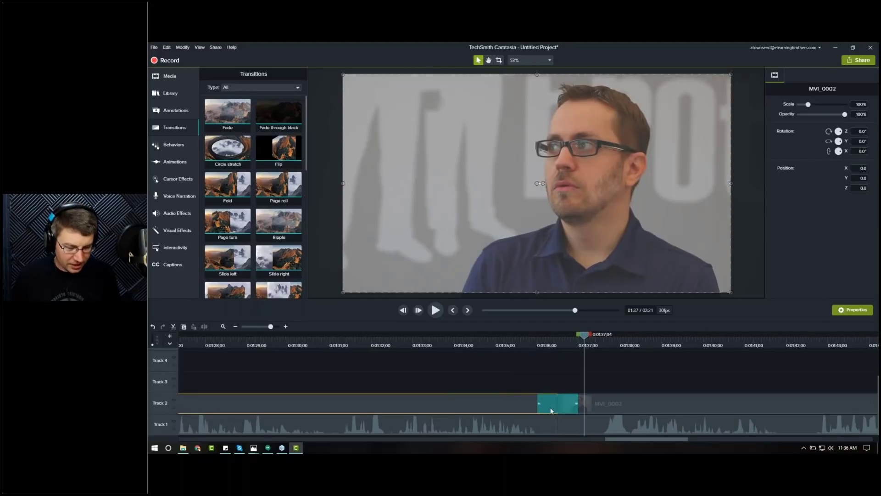
# Step: Delete the Fade transition at the cut between the two MVI_0002 clips and play back that cut
pyautogui.click(550, 410)
pyautogui.press('Delete')
pyautogui.click(535, 339)
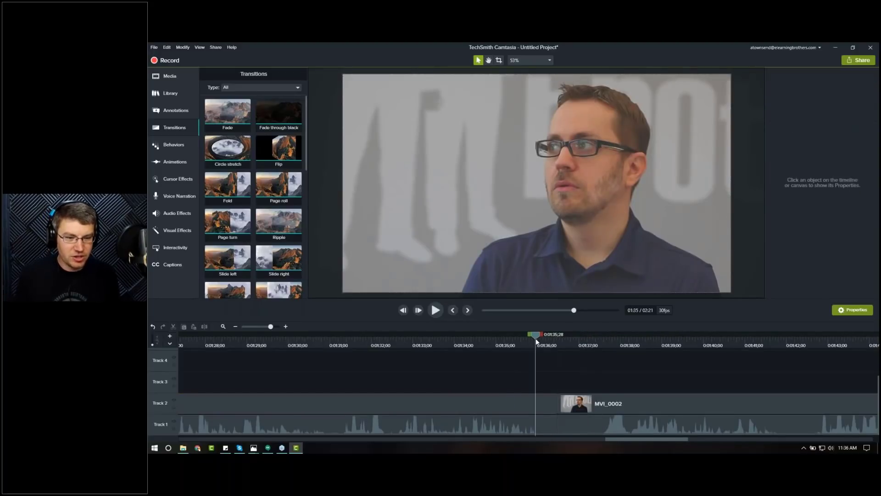
pyautogui.press('space')
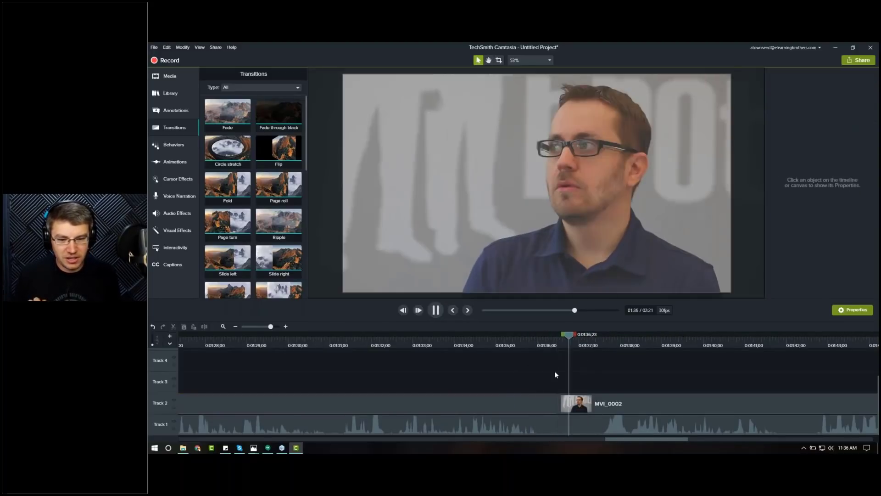
pyautogui.press('space')
# Step: Add the CC Background clip from the media bin to track 3 at the end of the video, around 2:15
pyautogui.click(223, 326)
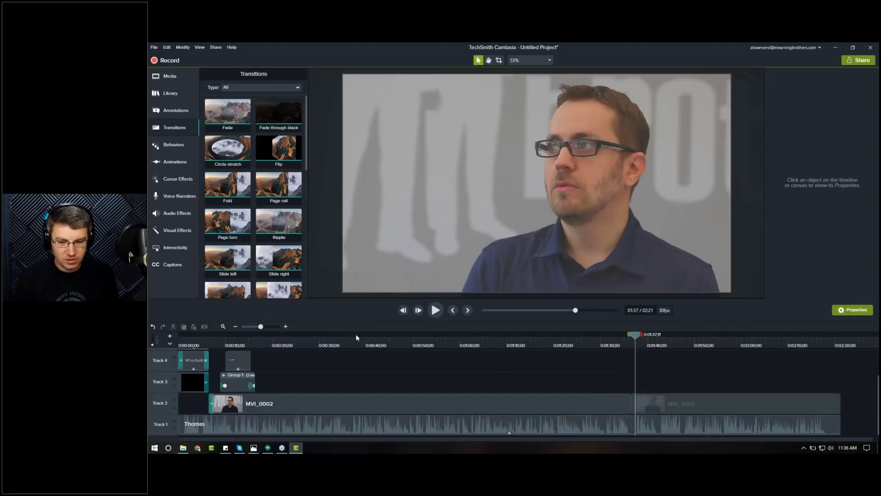
pyautogui.click(812, 347)
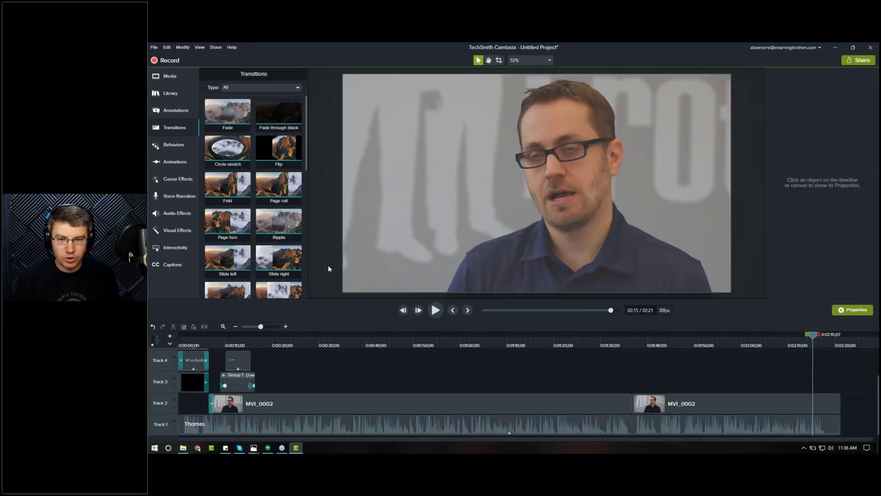
pyautogui.click(168, 81)
pyautogui.moveTo(227, 101); pyautogui.dragTo(808, 388)
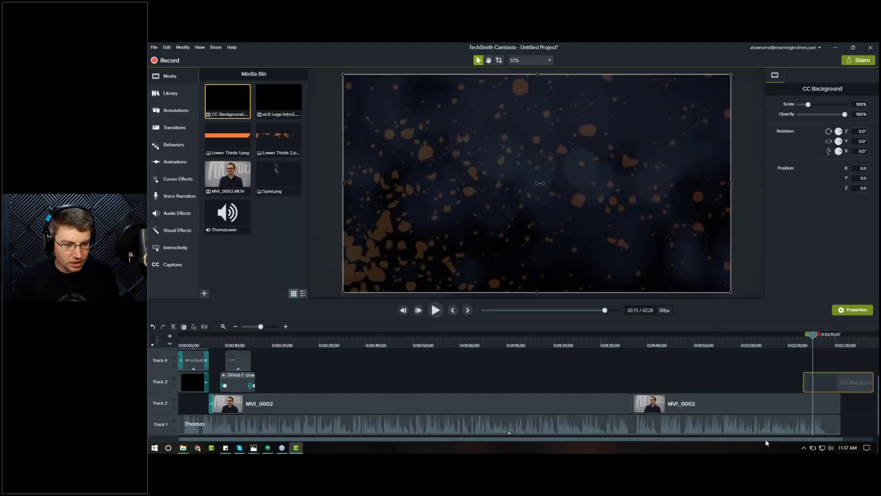
# Step: Trim the end of the second MVI_0002 clip back so it meets the start of the CC Background
pyautogui.moveTo(809, 440); pyautogui.dragTo(838, 440)
pyautogui.click(764, 343)
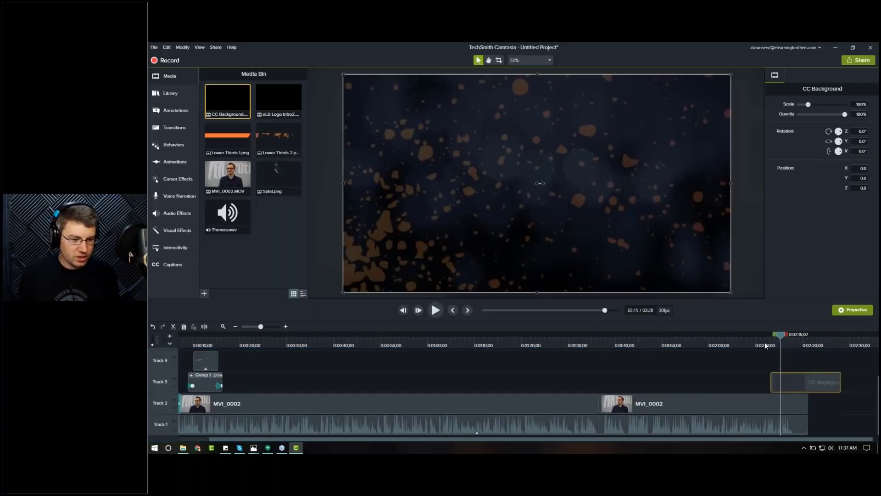
pyautogui.press('space')
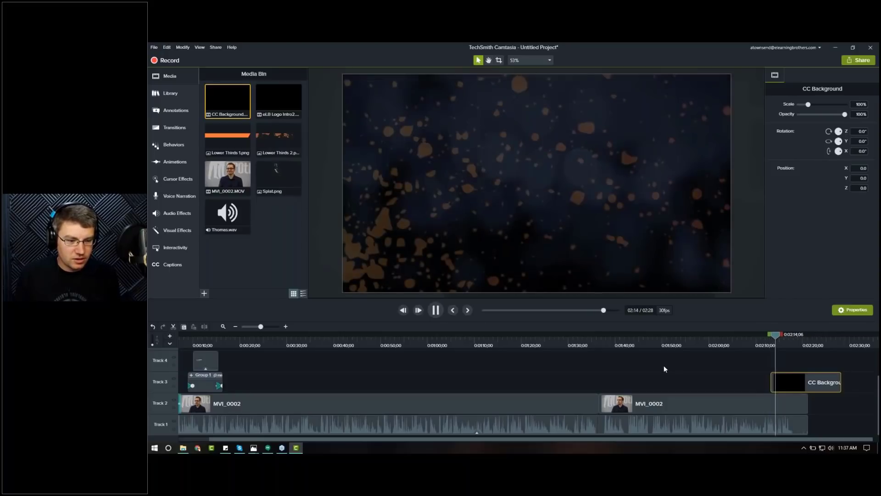
pyautogui.moveTo(775, 346); pyautogui.dragTo(767, 347)
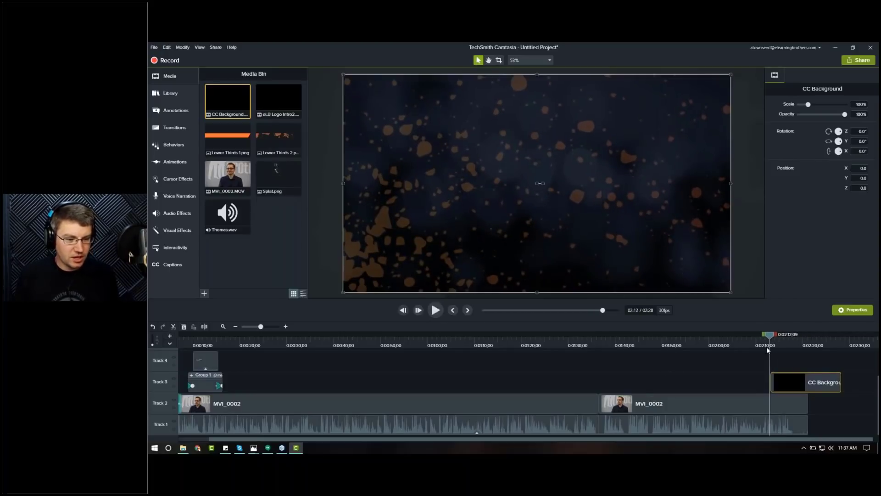
pyautogui.press('space')
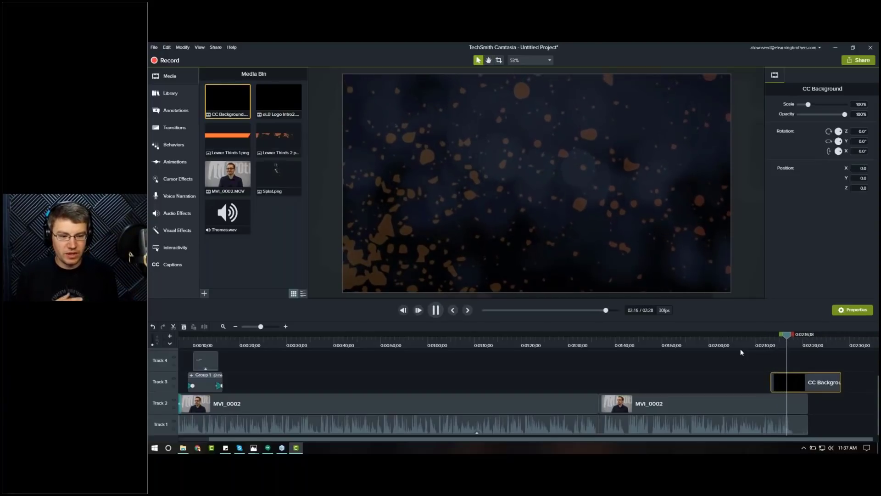
pyautogui.click(776, 344)
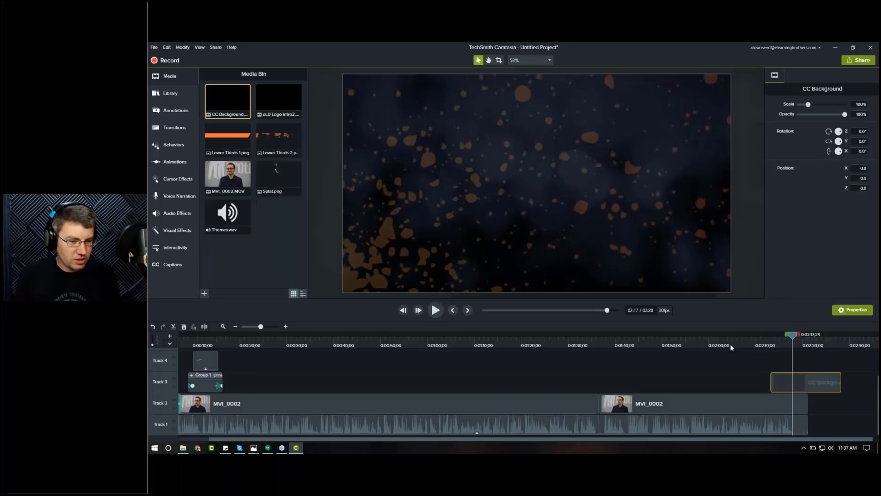
pyautogui.click(766, 343)
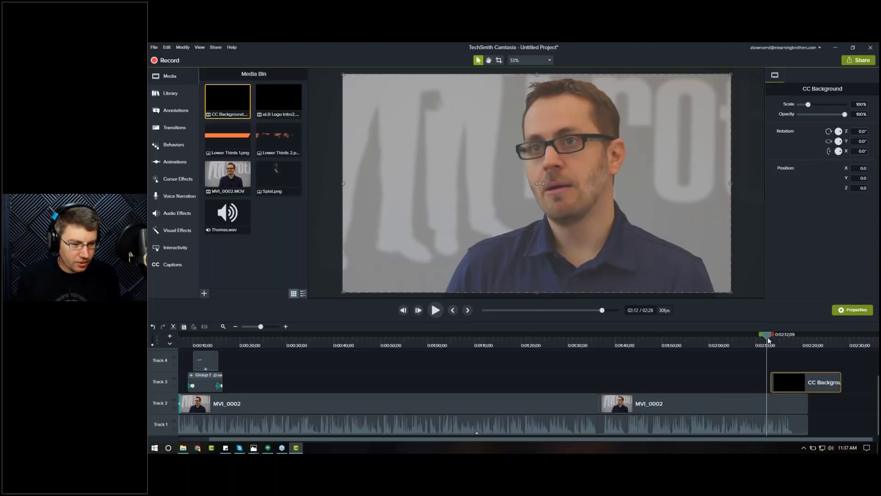
pyautogui.moveTo(766, 338); pyautogui.dragTo(776, 338)
pyautogui.moveTo(807, 404); pyautogui.dragTo(771, 407)
pyautogui.click(731, 370)
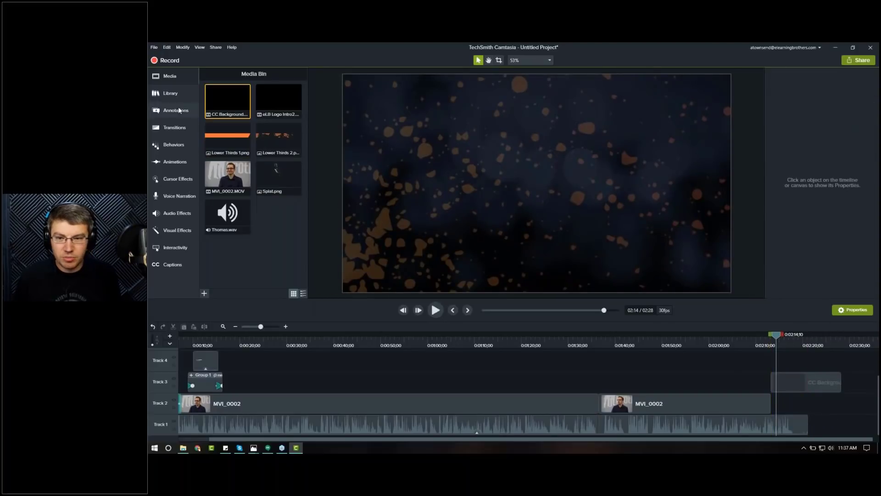
# Step: Add a Fade transition to the end of the second MVI_0002 clip and play it back
pyautogui.click(192, 129)
pyautogui.moveTo(230, 115); pyautogui.dragTo(770, 412)
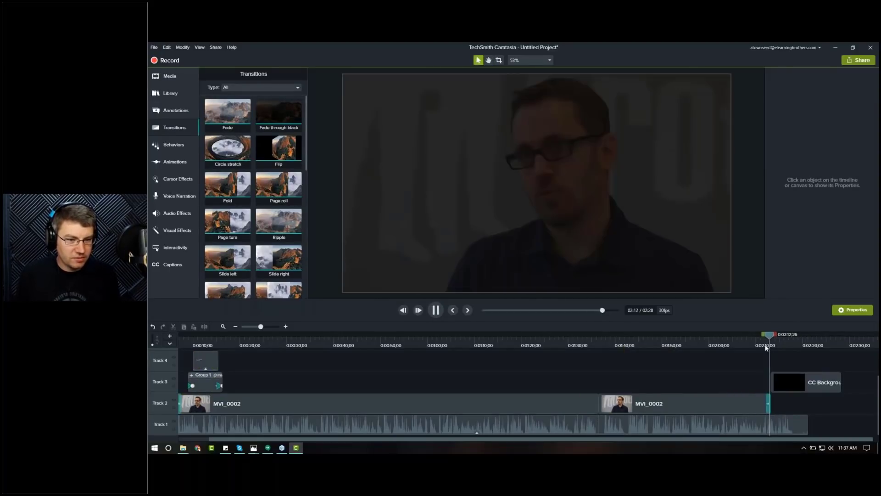
pyautogui.press('space')
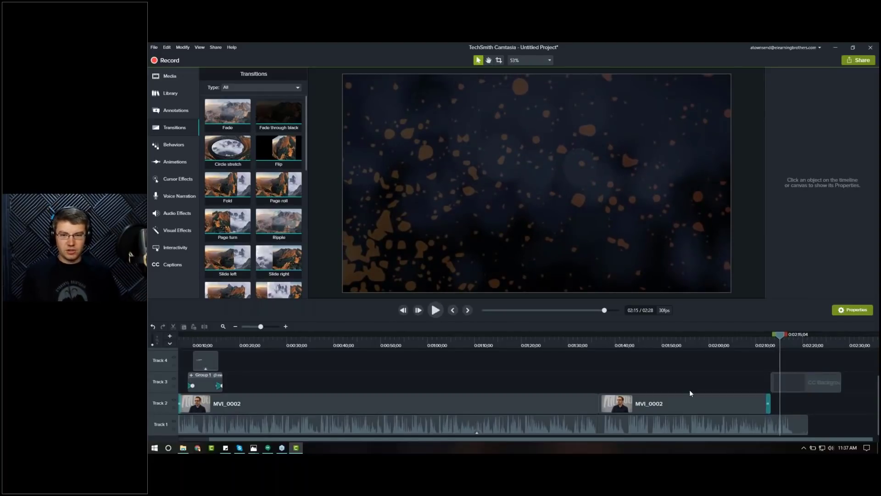
# Step: Try adding the ELB White Logo library asset above the CC Background at the end, then remove it
pyautogui.click(174, 77)
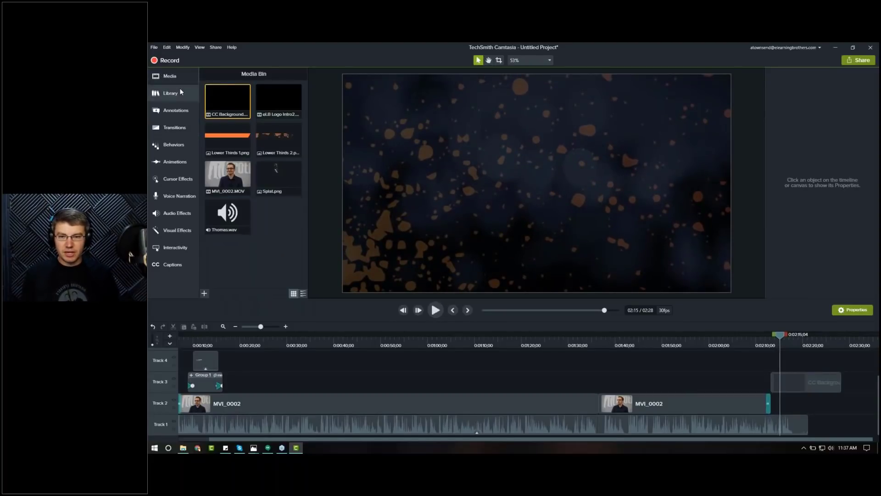
pyautogui.click(180, 92)
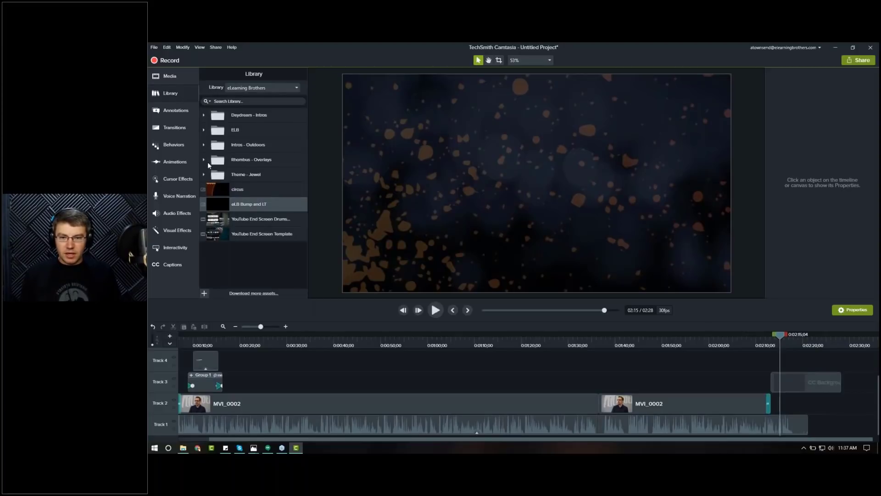
pyautogui.click(203, 130)
pyautogui.click(244, 191)
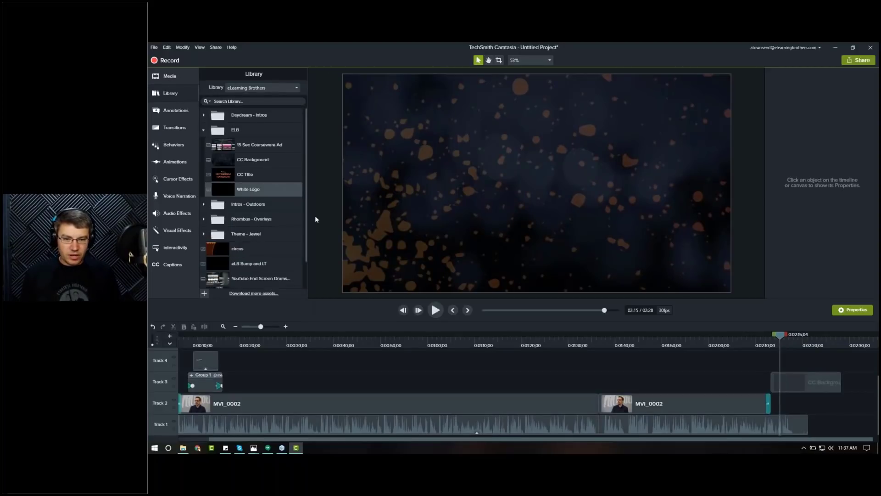
pyautogui.moveTo(315, 219); pyautogui.dragTo(789, 362)
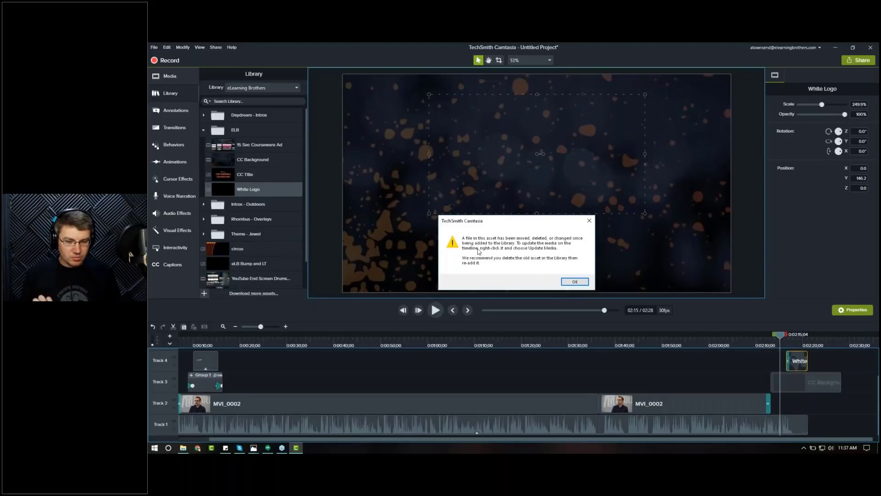
pyautogui.click(575, 282)
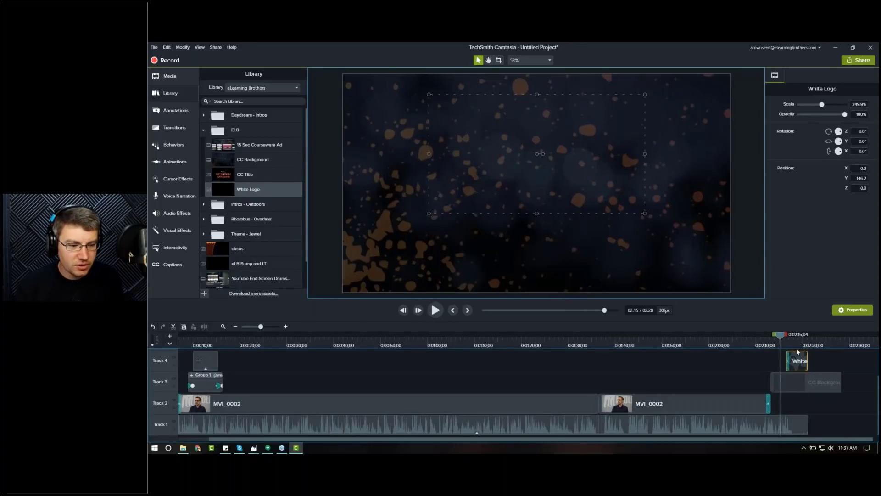
pyautogui.press('Delete')
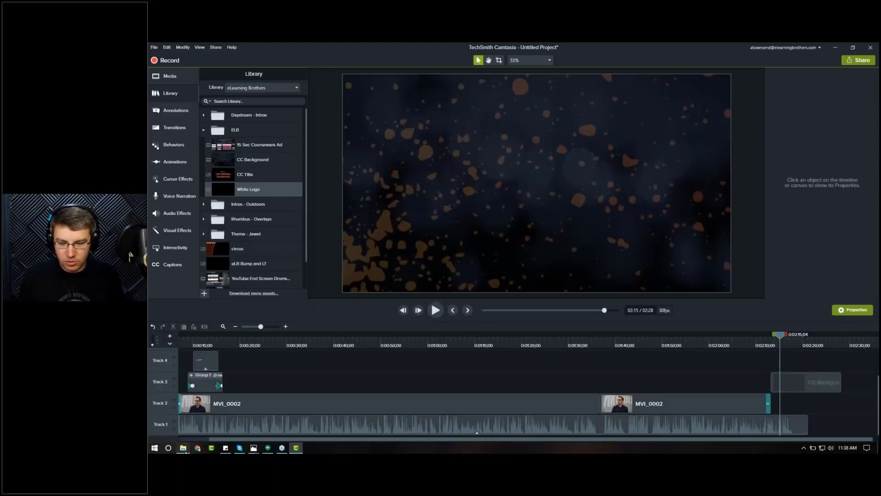
pyautogui.click(185, 451)
pyautogui.moveTo(551, 138); pyautogui.dragTo(148, 138)
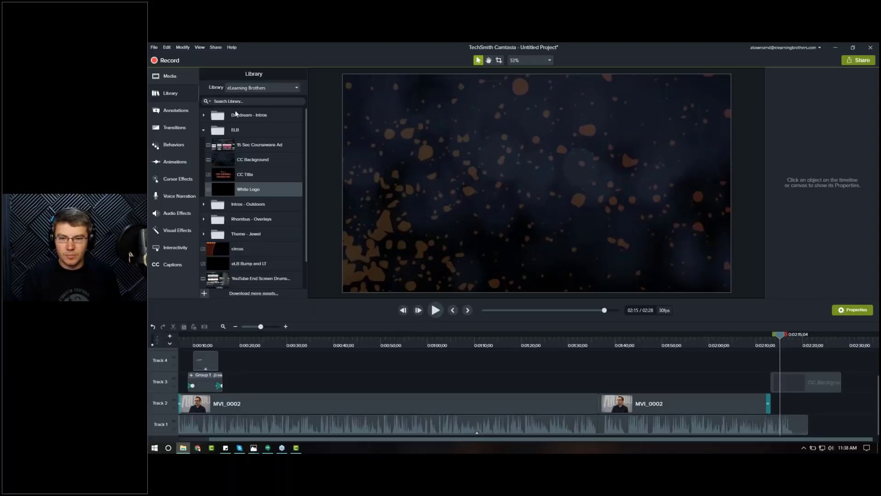
pyautogui.click(184, 75)
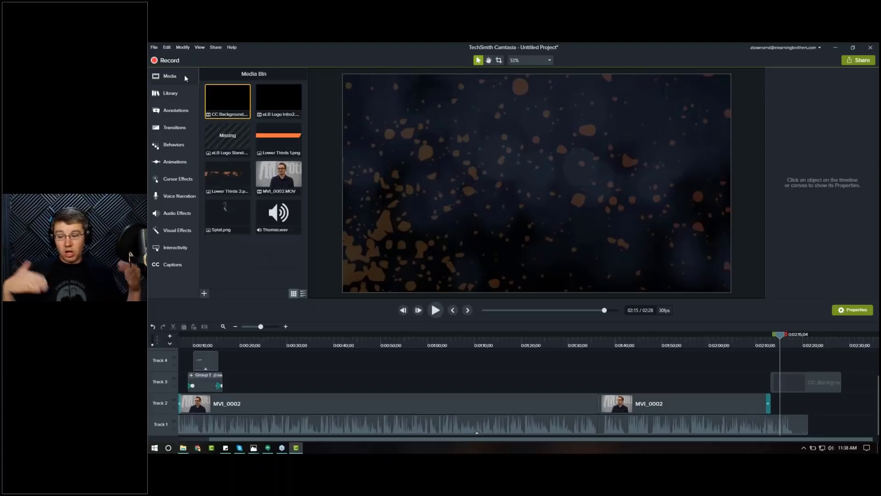
# Step: Enlarge the music track's height and select the Thomas audio clip
pyautogui.click(180, 336)
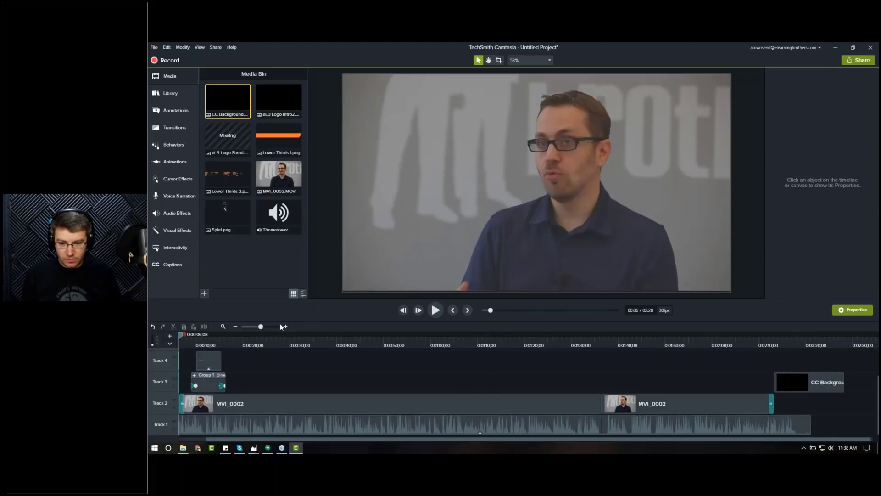
pyautogui.hotkey('ctrl', 'Home')
pyautogui.click(277, 327)
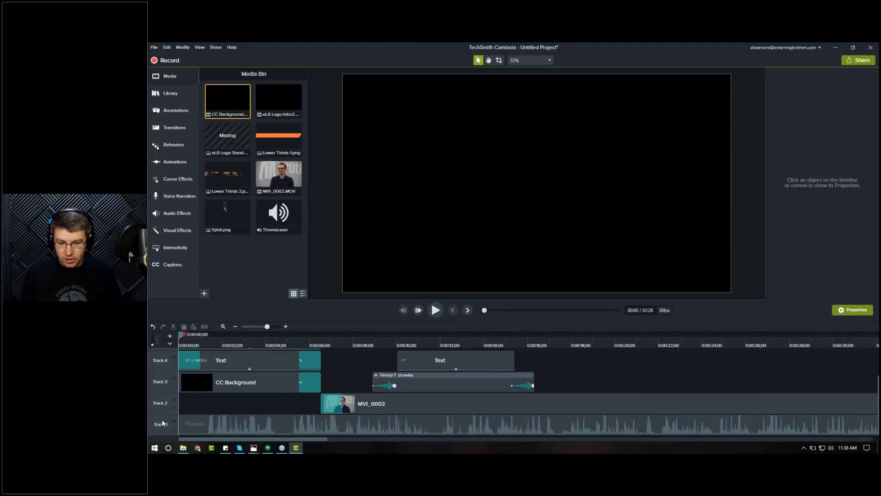
pyautogui.moveTo(165, 396); pyautogui.dragTo(165, 427)
pyautogui.click(259, 417)
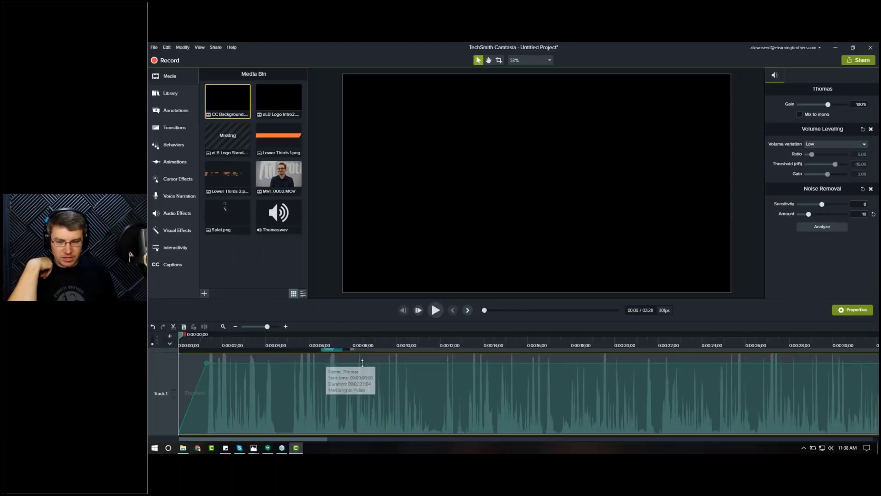
pyautogui.click(223, 326)
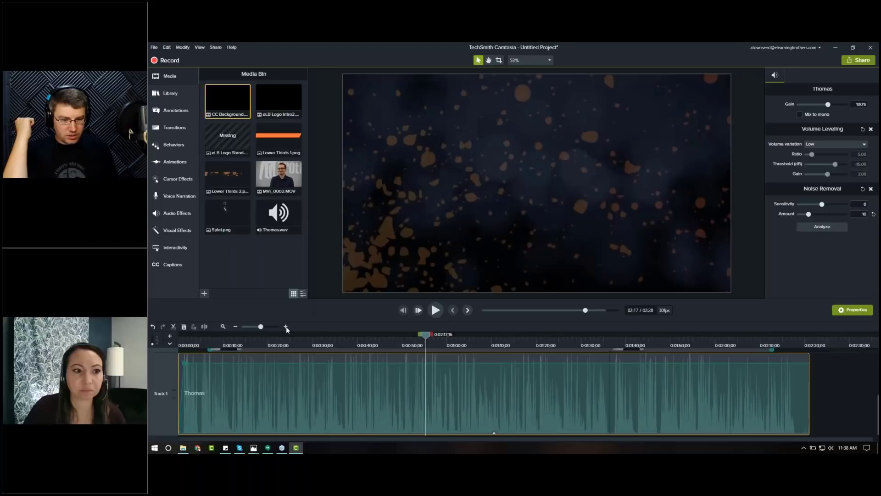
pyautogui.click(285, 326)
pyautogui.click(284, 327)
pyautogui.moveTo(801, 437); pyautogui.dragTo(845, 436)
# Step: Add a volume point on the Thomas music at about 2:17 and trim the clip's end to about 2:19
pyautogui.click(394, 341)
pyautogui.press('space')
pyautogui.press('space')
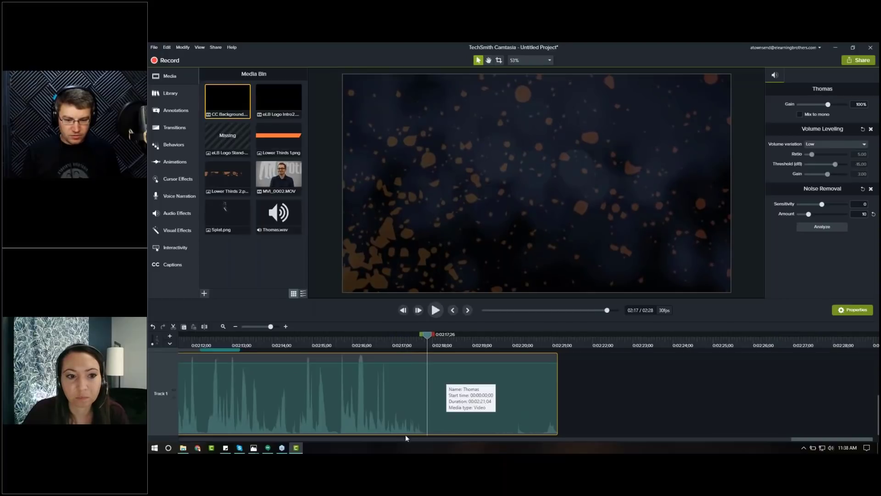
pyautogui.doubleClick(425, 363)
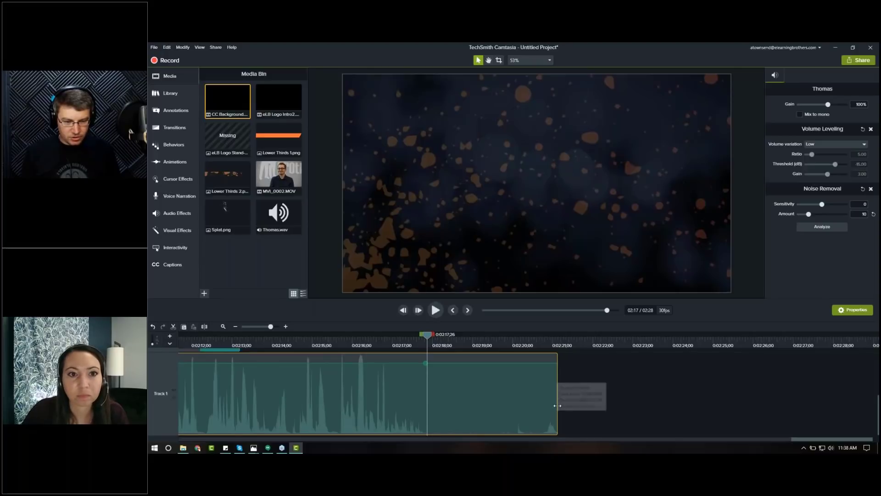
pyautogui.moveTo(553, 407); pyautogui.dragTo(503, 409)
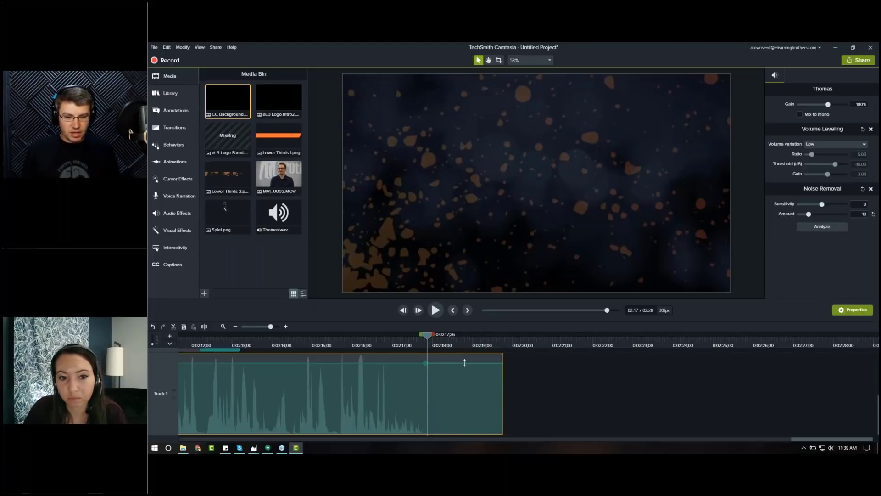
# Step: Add a second volume point at the music's end and pull it down to zero to fade the music out
pyautogui.hotkey('ctrl', 'Home')
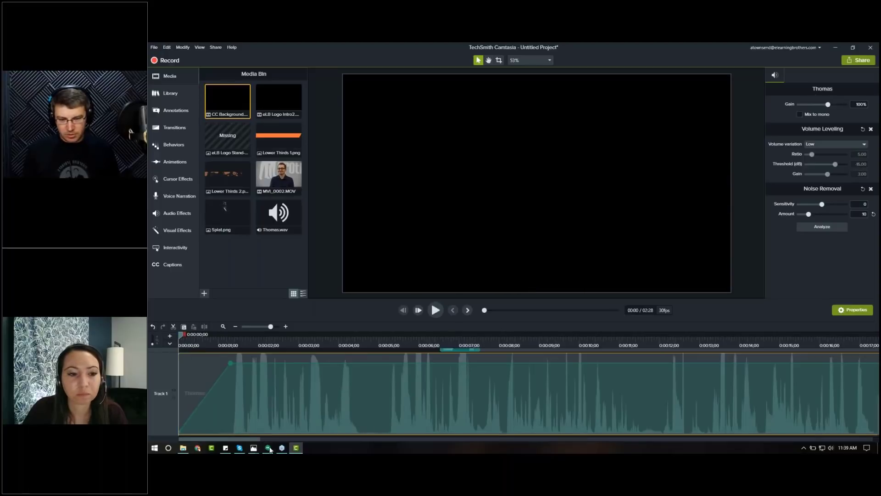
pyautogui.moveTo(246, 439); pyautogui.dragTo(337, 439)
pyautogui.moveTo(555, 440); pyautogui.dragTo(840, 439)
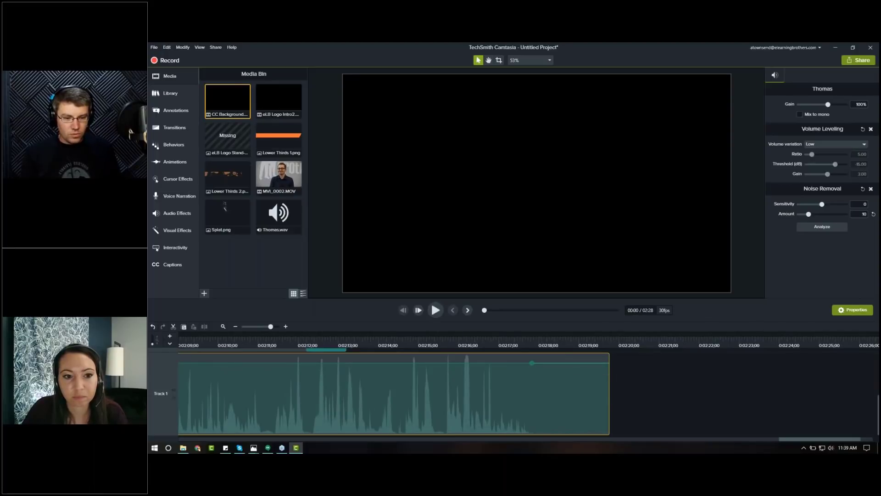
pyautogui.doubleClick(579, 363)
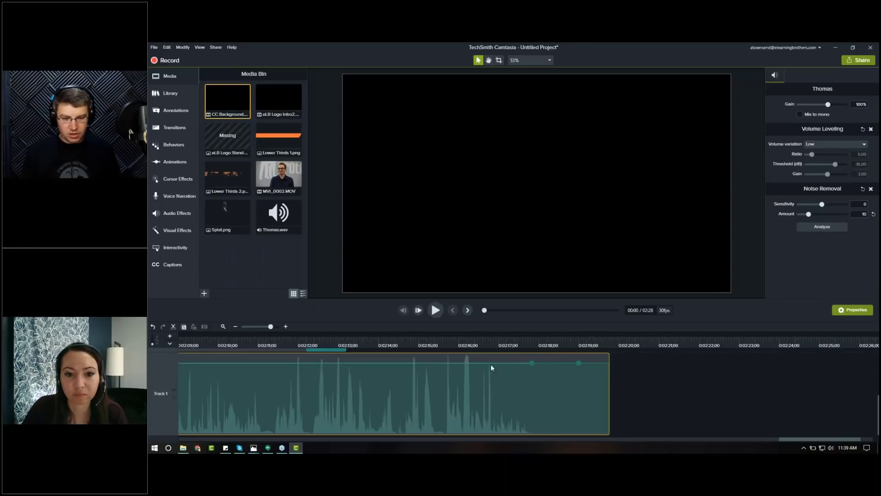
pyautogui.click(578, 363)
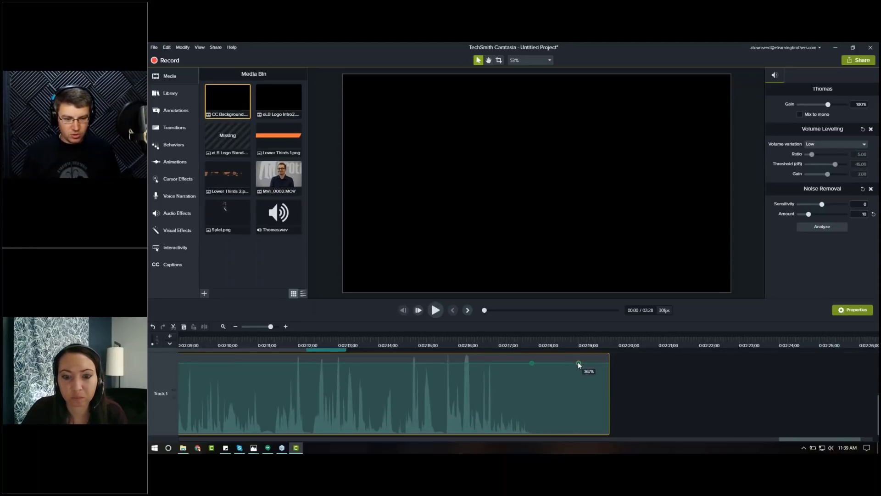
pyautogui.moveTo(579, 368); pyautogui.dragTo(610, 436)
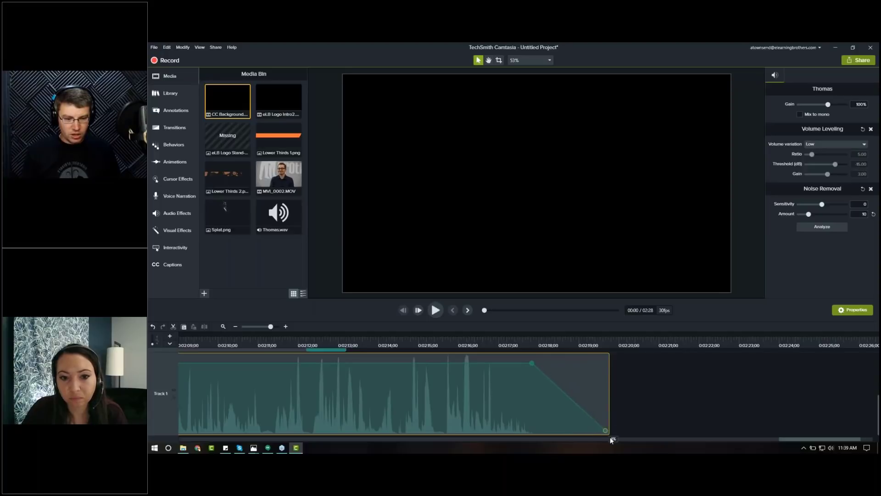
pyautogui.click(517, 346)
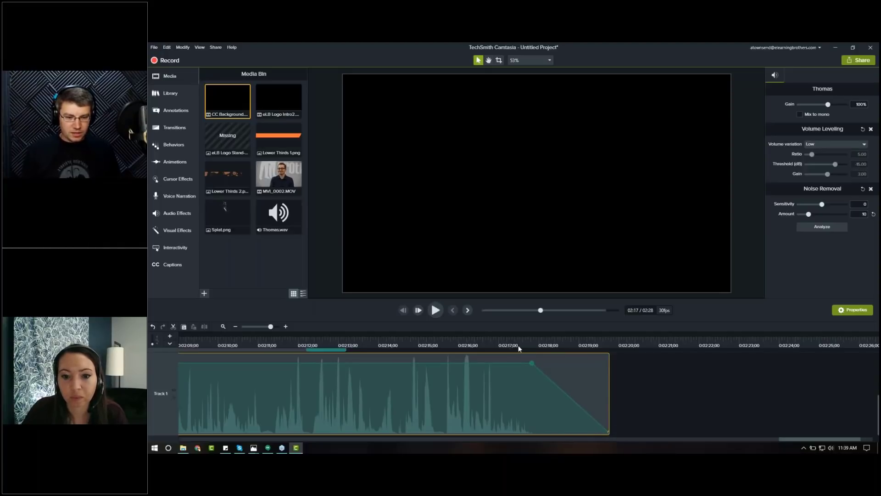
# Step: Play back the end of the music from about 2:17 to check the fade-out
pyautogui.click(521, 347)
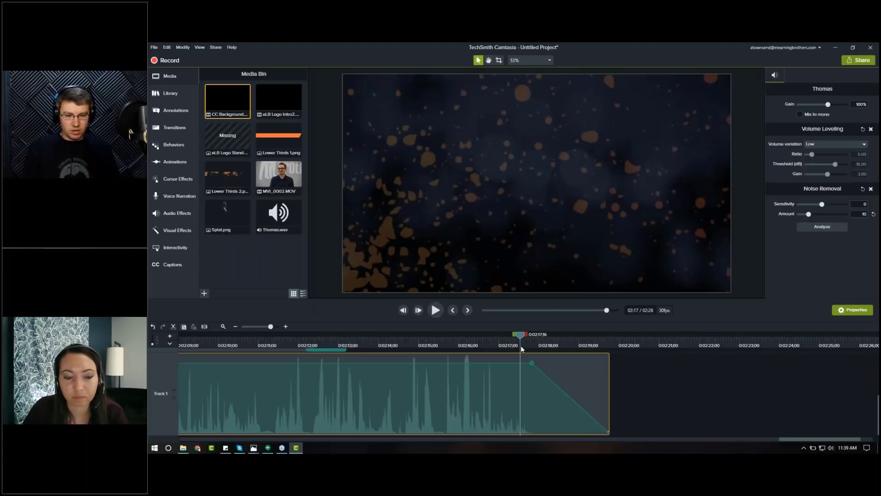
pyautogui.click(491, 340)
pyautogui.press('space')
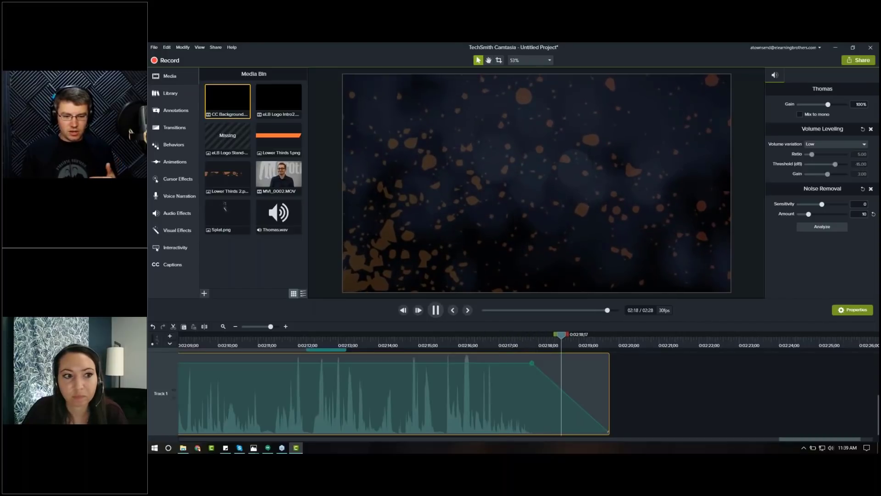
pyautogui.press('space')
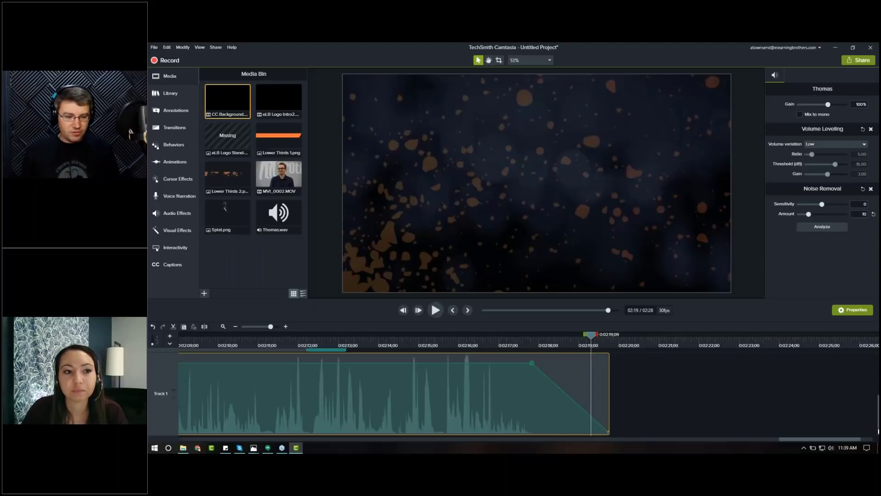
# Step: Remove the missing eLB Logo Stand-alone item from the media bin
pyautogui.moveTo(820, 440); pyautogui.dragTo(819, 440)
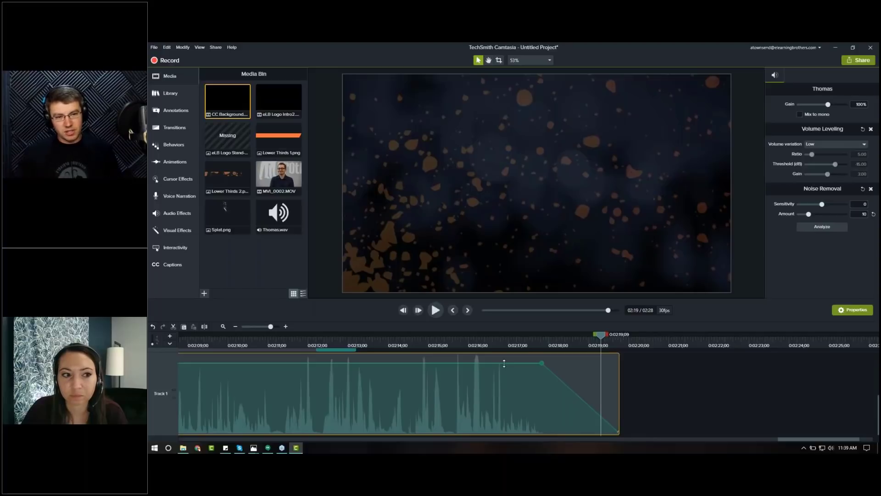
pyautogui.click(238, 145)
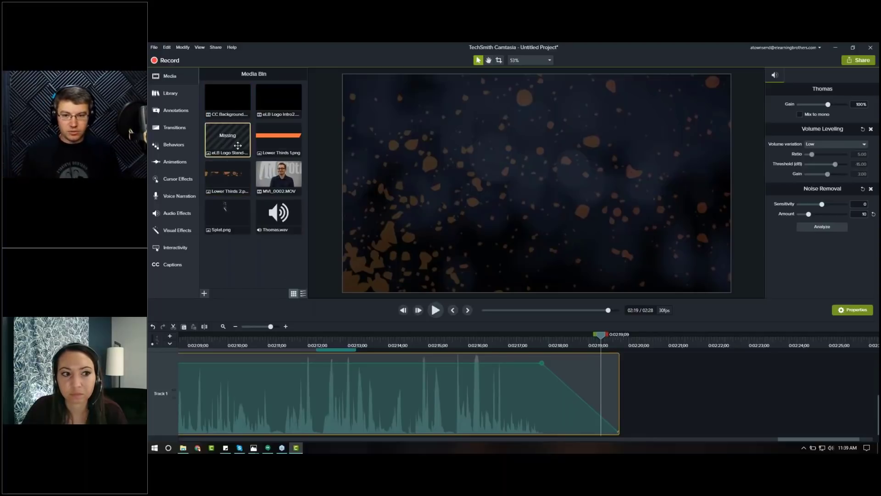
pyautogui.press('Delete')
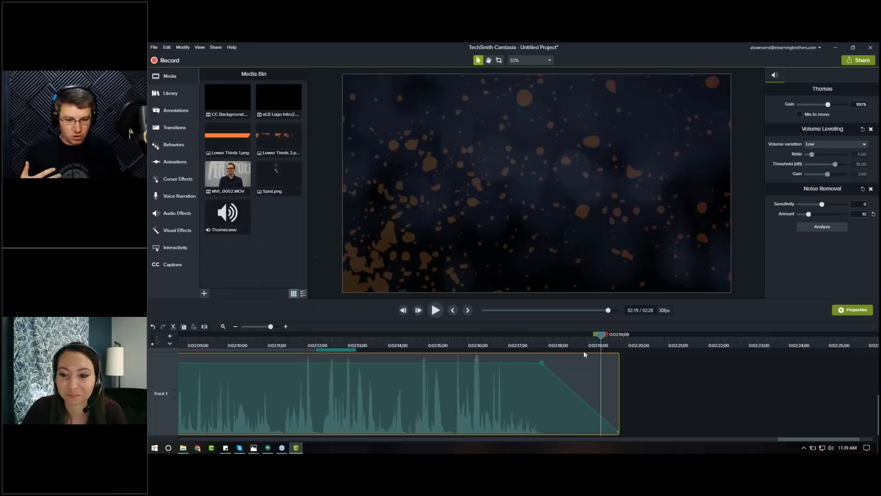
# Step: Add another volume point on the music around 2:16 to adjust the fade-out, and play back the ending
pyautogui.click(500, 363)
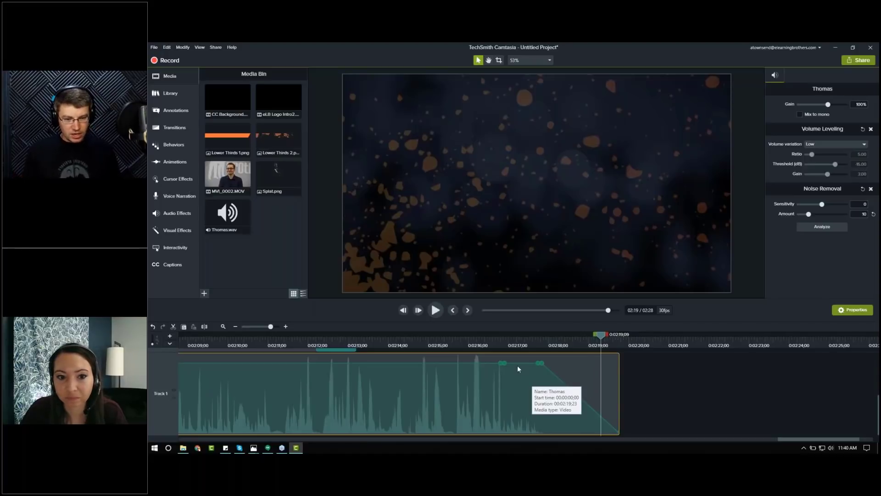
pyautogui.moveTo(521, 362)
pyautogui.mouseDown()
pyautogui.moveTo(532, 429)
pyautogui.moveTo(528, 379)
pyautogui.moveTo(514, 351)
pyautogui.mouseUp()
pyautogui.click(498, 343)
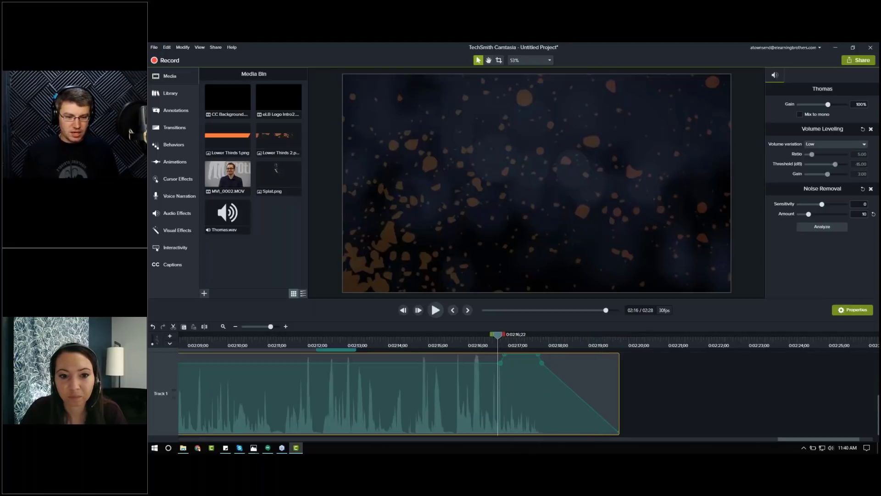
pyautogui.press('space')
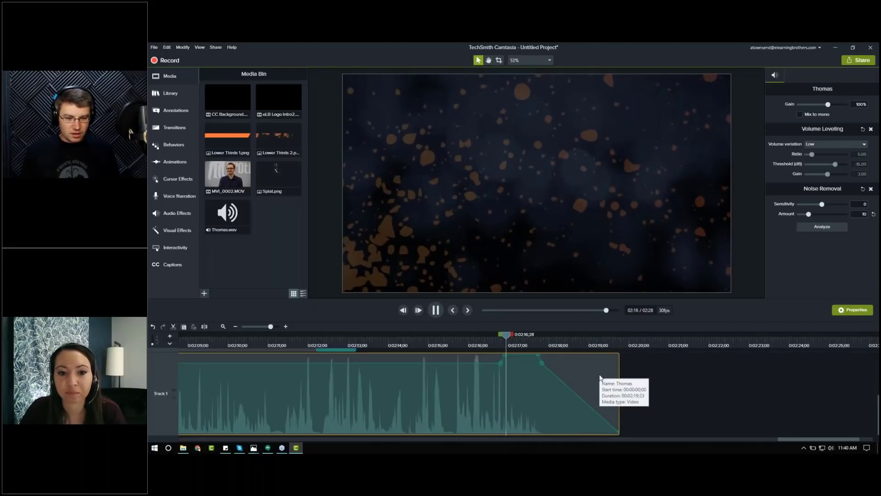
pyautogui.press('space')
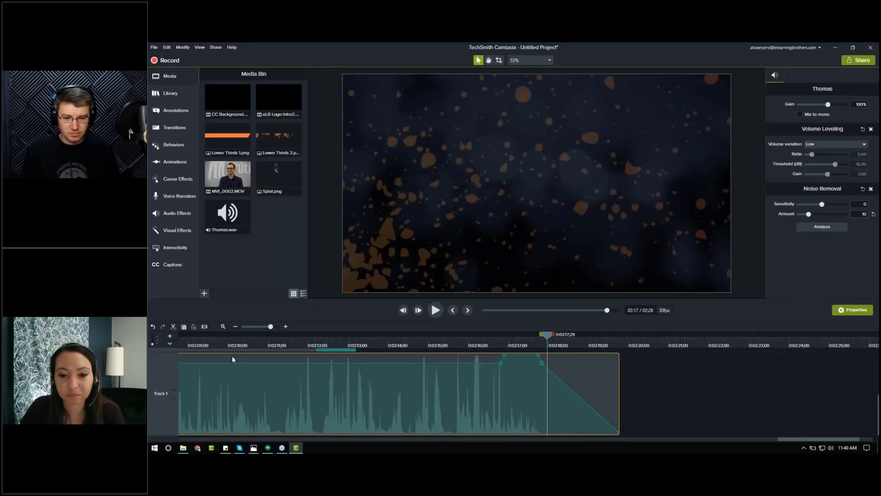
# Step: Import the eLB Logo Stand-Alone image into the media bin and place it on the track above the CC Background at the end
pyautogui.moveTo(165, 352); pyautogui.dragTo(164, 414)
pyautogui.click(223, 326)
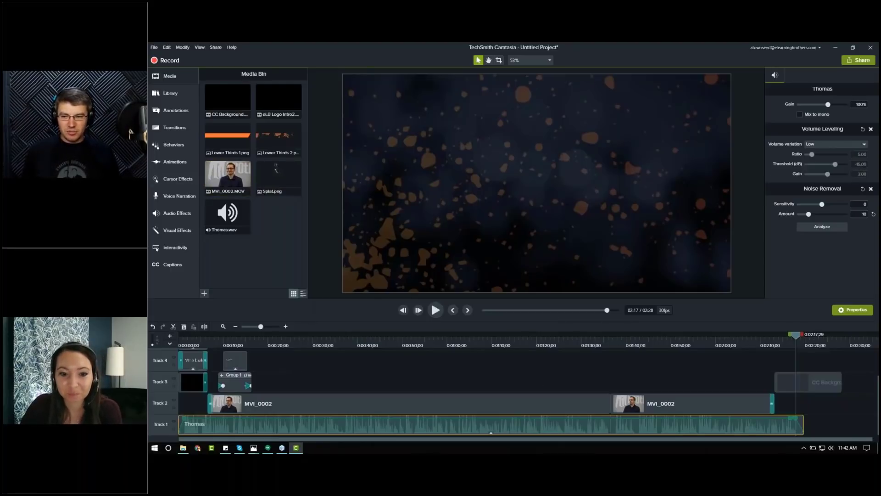
pyautogui.moveTo(148, 202); pyautogui.dragTo(272, 235)
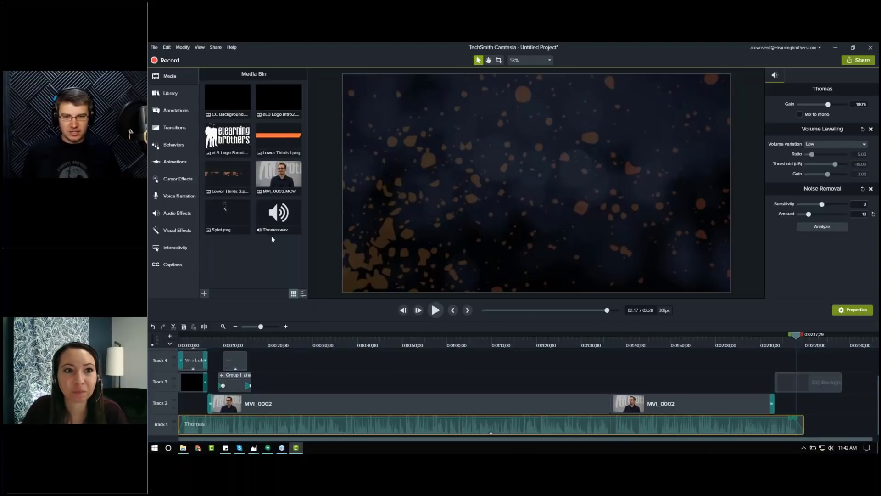
pyautogui.click(227, 137)
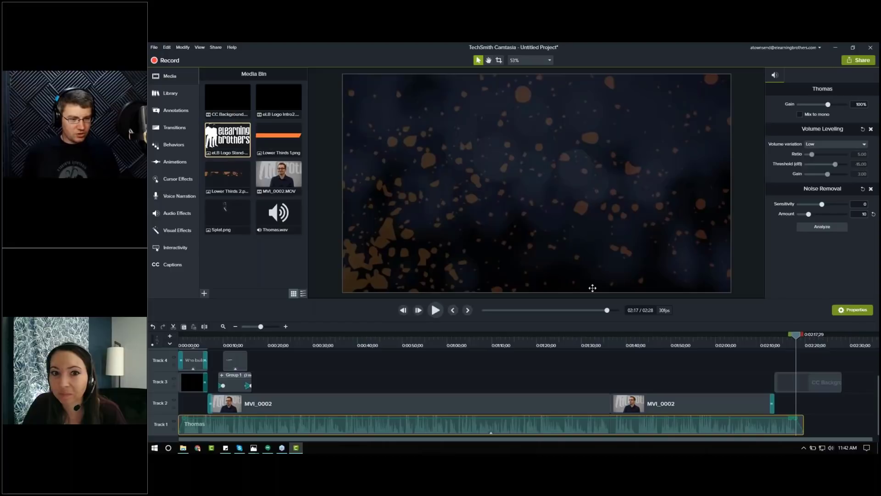
pyautogui.moveTo(593, 288); pyautogui.dragTo(788, 346)
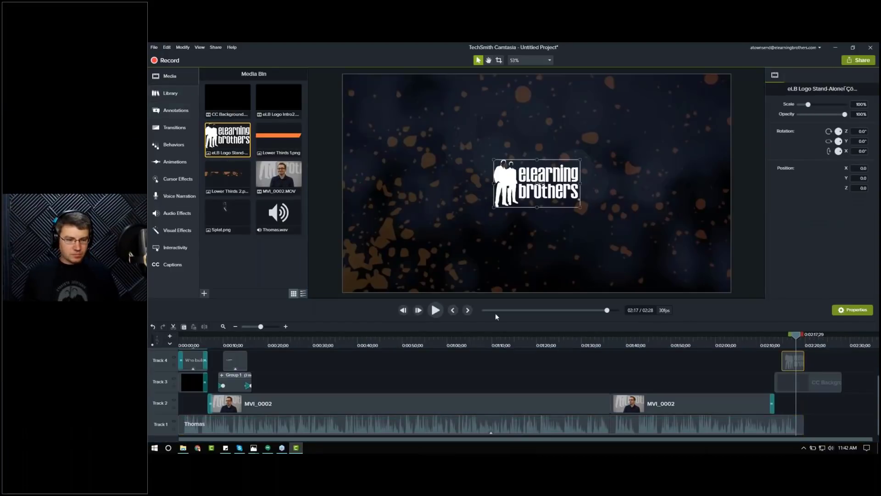
# Step: Align the logo clip's start with the CC Background at about 2:13 and extend it to the background's end
pyautogui.click(286, 327)
pyautogui.click(285, 326)
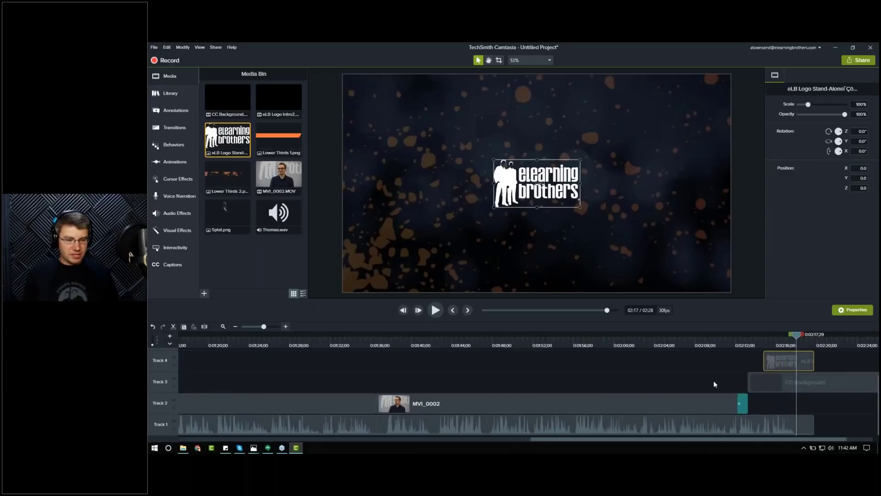
pyautogui.moveTo(759, 438); pyautogui.dragTo(795, 439)
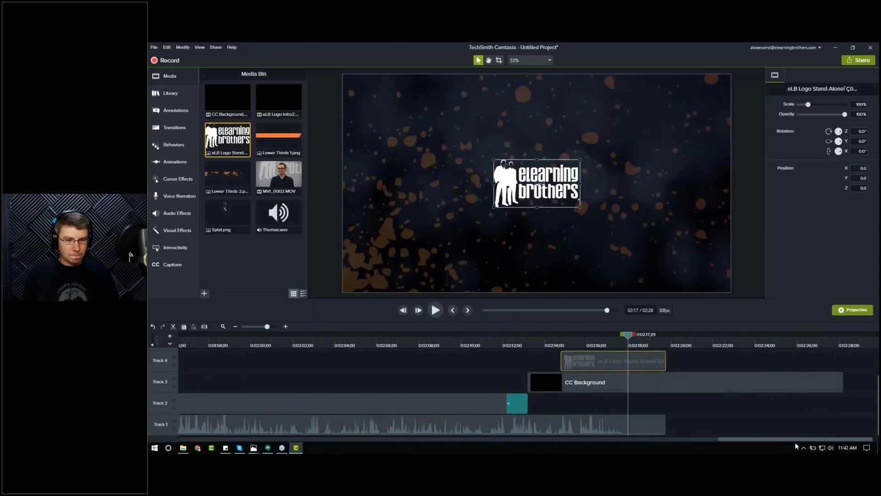
pyautogui.click(524, 337)
pyautogui.moveTo(597, 365); pyautogui.dragTo(566, 365)
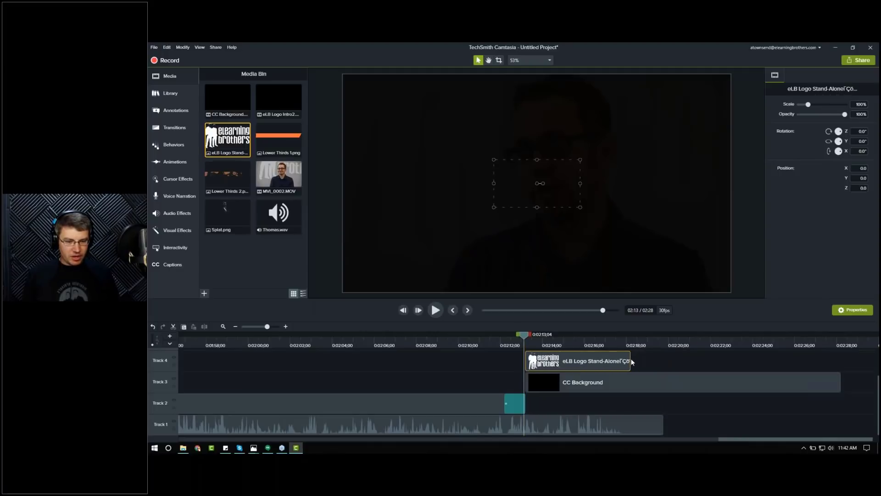
pyautogui.moveTo(629, 361); pyautogui.dragTo(840, 363)
pyautogui.click(601, 346)
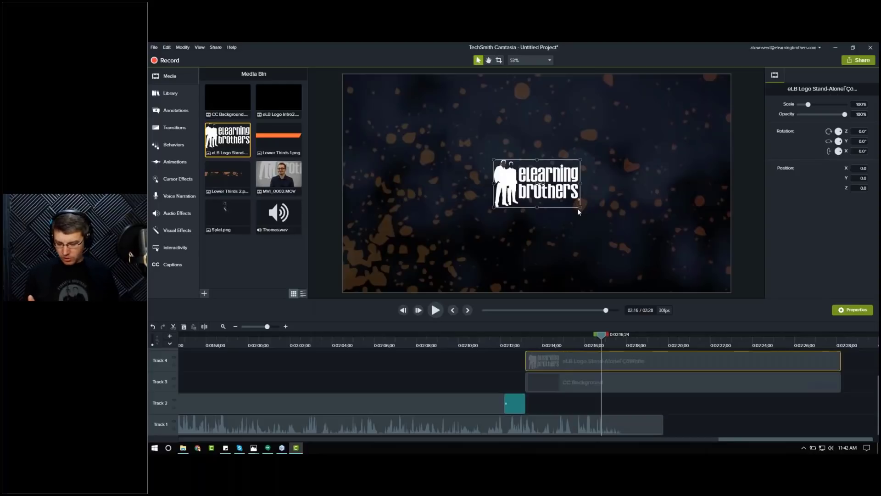
# Step: Enlarge the logo to about 237% and move it up toward the top of the canvas
pyautogui.moveTo(580, 207); pyautogui.dragTo(618, 234)
pyautogui.moveTo(639, 251)
pyautogui.mouseDown()
pyautogui.moveTo(657, 257)
pyautogui.moveTo(639, 240)
pyautogui.mouseUp()
pyautogui.moveTo(570, 215); pyautogui.dragTo(569, 183)
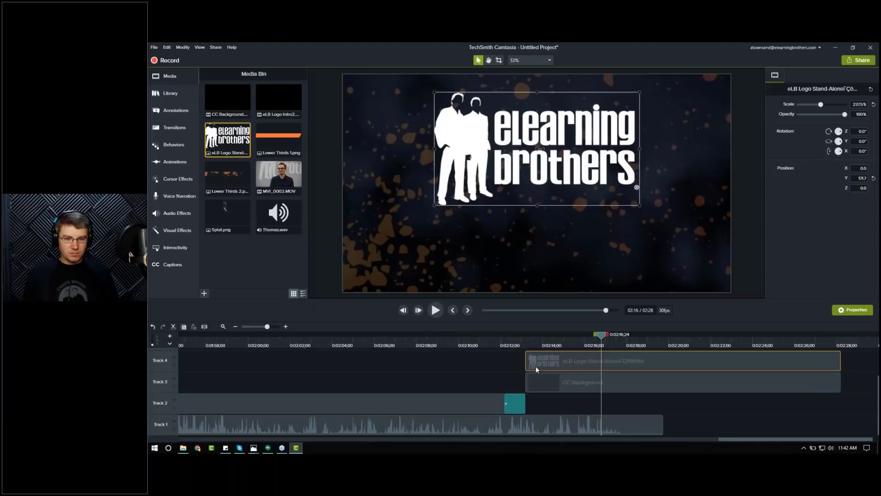
# Step: Add a basic ABC text callout on a new track above the logo at the end of the video
pyautogui.scroll(1, 610, 399)
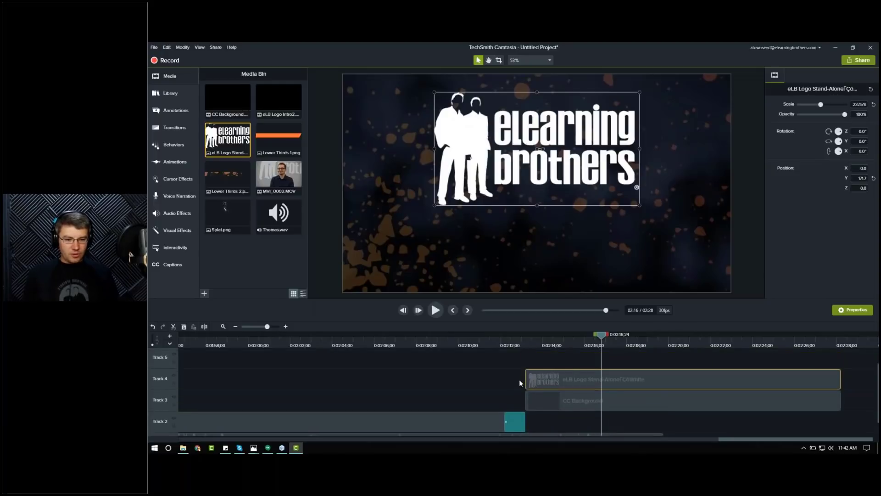
pyautogui.scroll(1, 519, 379)
pyautogui.click(455, 211)
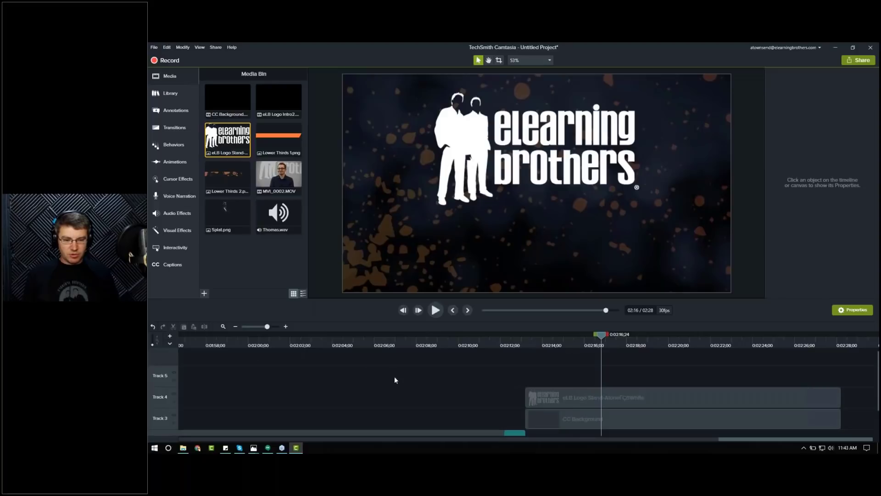
pyautogui.scroll(-1, 397, 378)
pyautogui.click(176, 112)
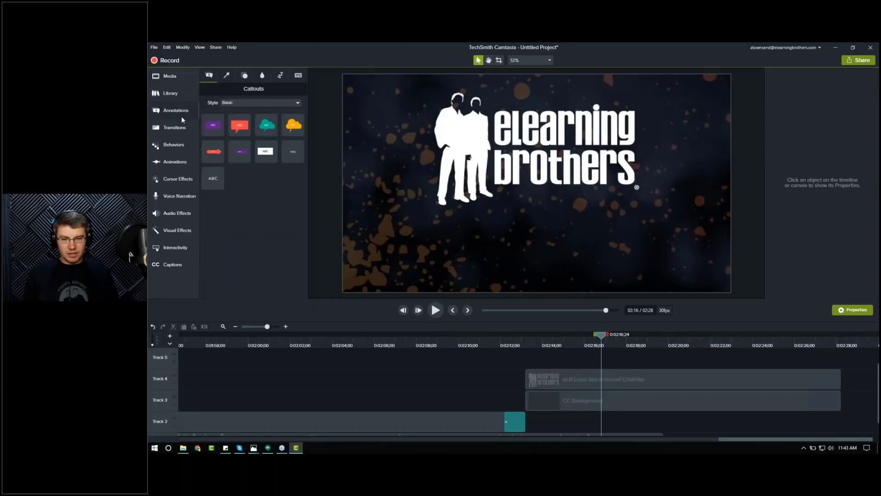
pyautogui.moveTo(211, 177); pyautogui.dragTo(543, 357)
pyautogui.moveTo(315, 248); pyautogui.dragTo(527, 369)
pyautogui.click(223, 326)
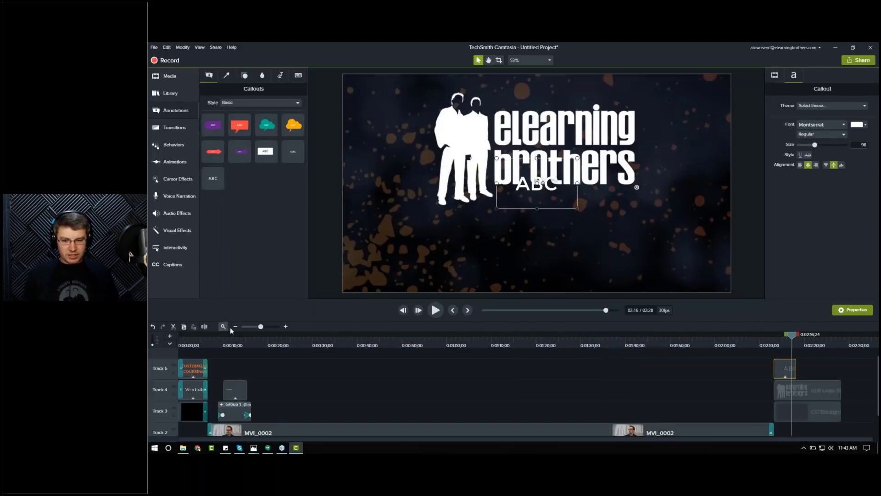
pyautogui.click(194, 343)
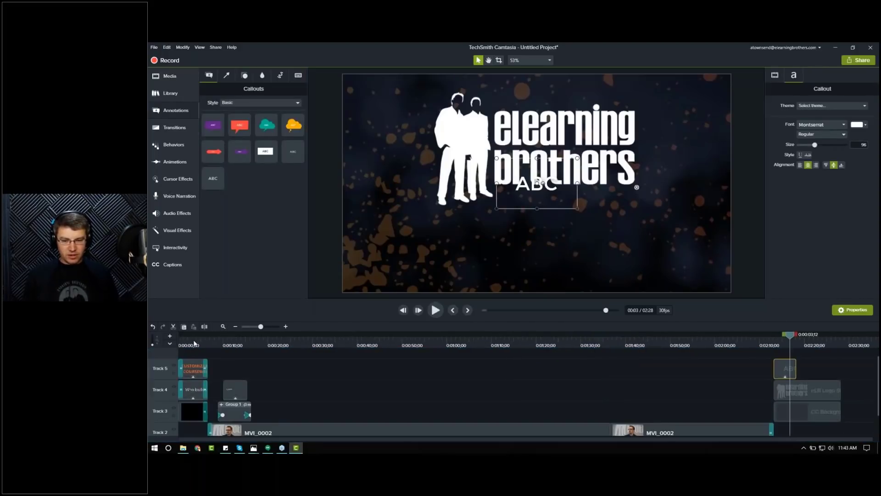
pyautogui.click(192, 393)
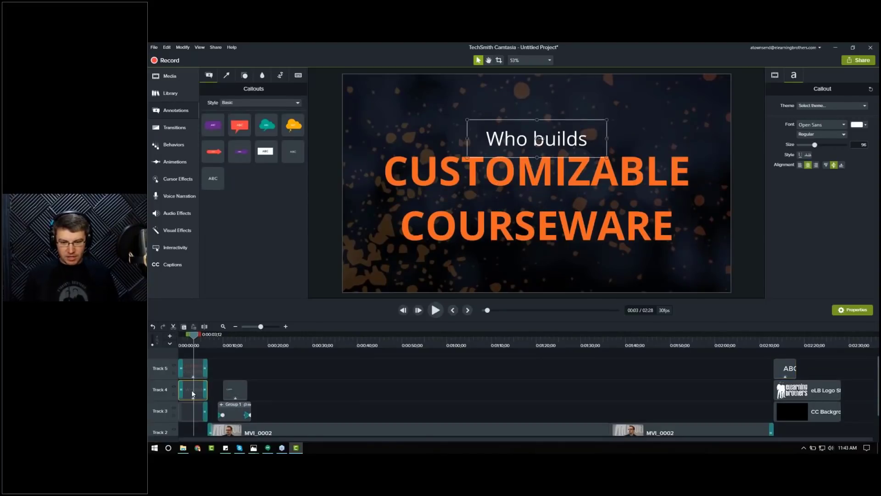
pyautogui.hotkey('ctrl', 'v')
pyautogui.click(687, 344)
pyautogui.click(693, 345)
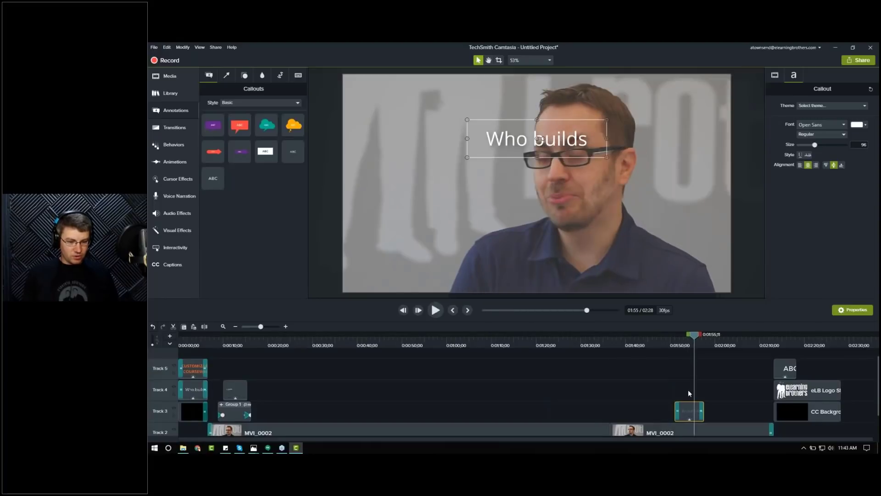
pyautogui.press('Delete')
# Step: Move the ABC text callout down below the logo on the canvas
pyautogui.click(780, 343)
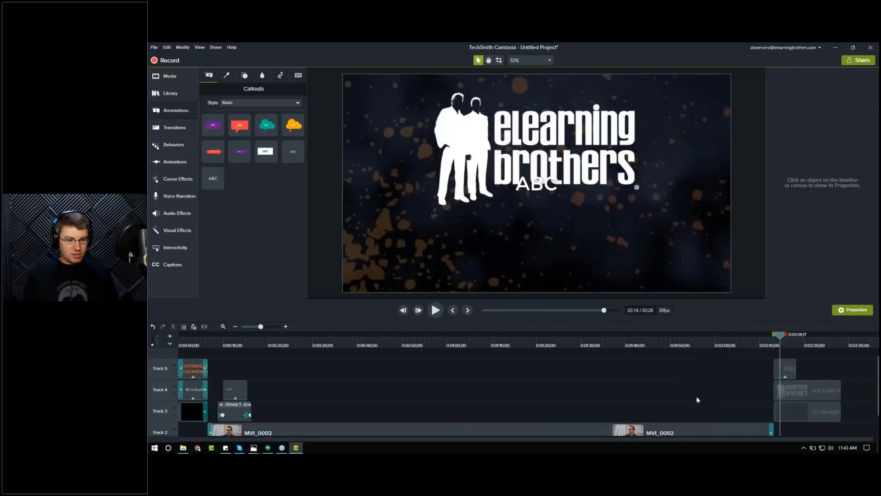
pyautogui.click(286, 326)
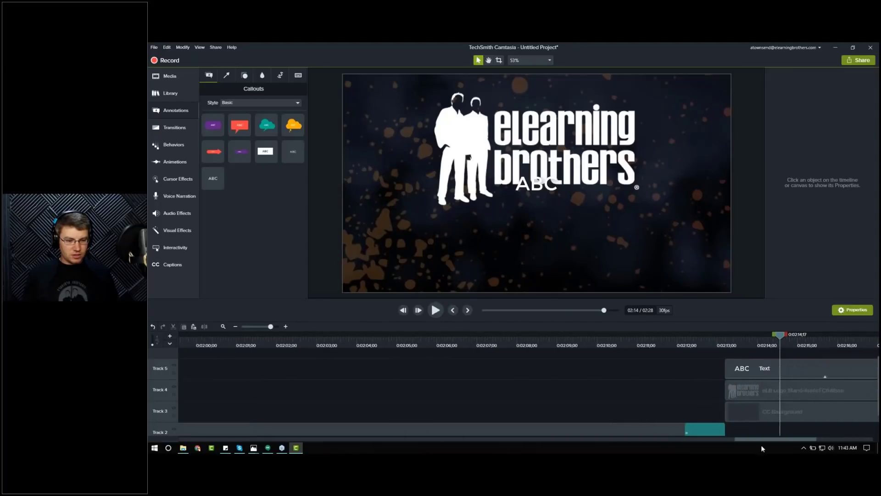
pyautogui.moveTo(802, 439); pyautogui.dragTo(859, 439)
pyautogui.moveTo(537, 191); pyautogui.dragTo(537, 252)
# Step: Apply the eLB Theme to the text callout
pyautogui.click(837, 103)
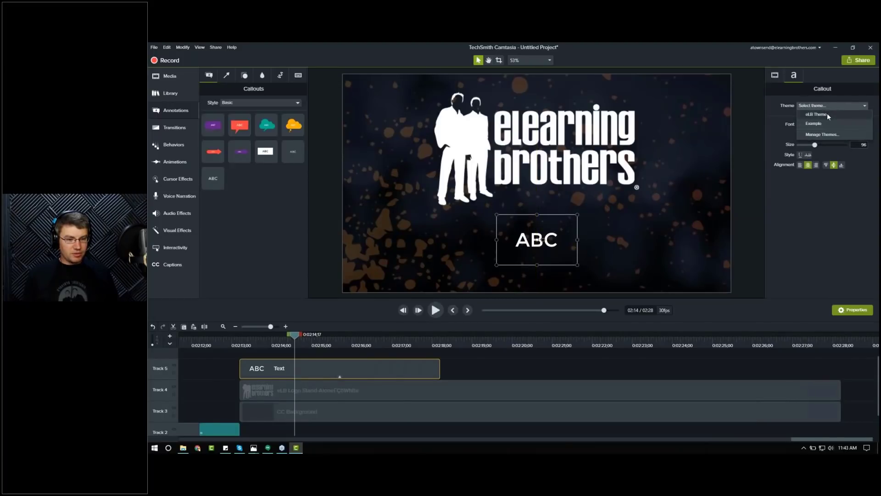
pyautogui.click(827, 113)
pyautogui.click(857, 126)
pyautogui.click(831, 150)
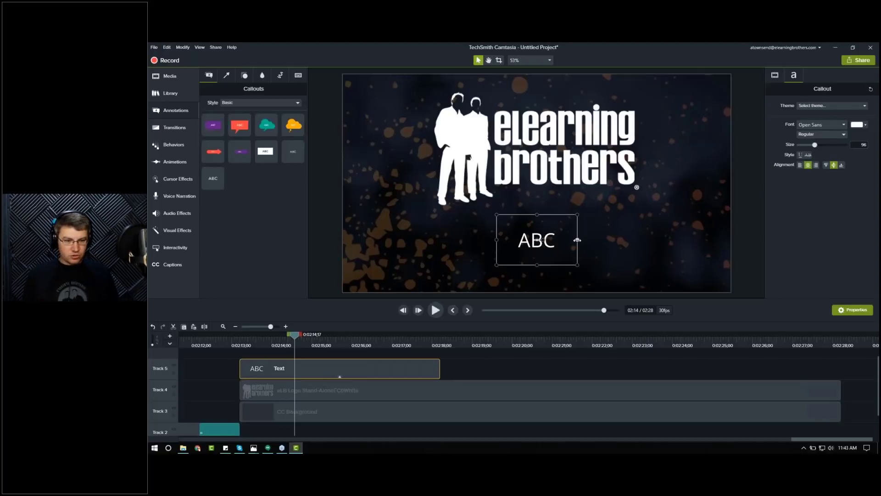
# Step: Widen the callout box and change its text to "Visit eLearningBrothers.com"
pyautogui.moveTo(579, 239); pyautogui.dragTo(697, 242)
pyautogui.doubleClick(556, 245)
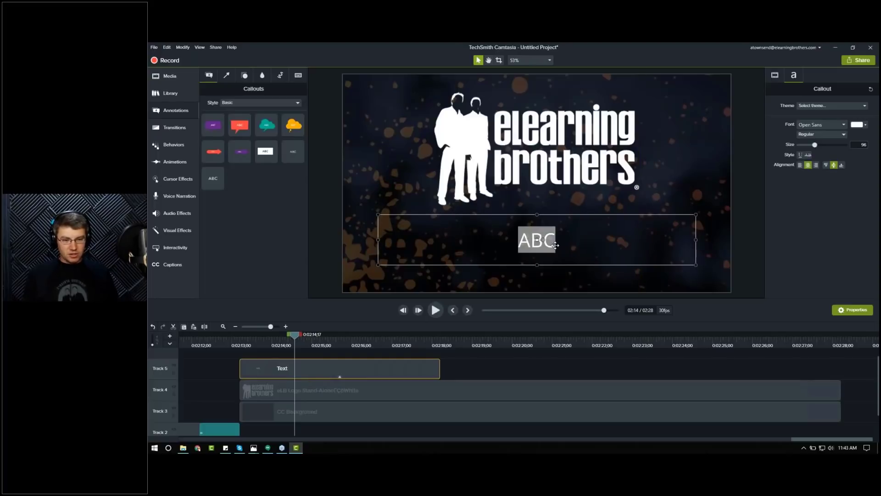
pyautogui.write('Learn more')
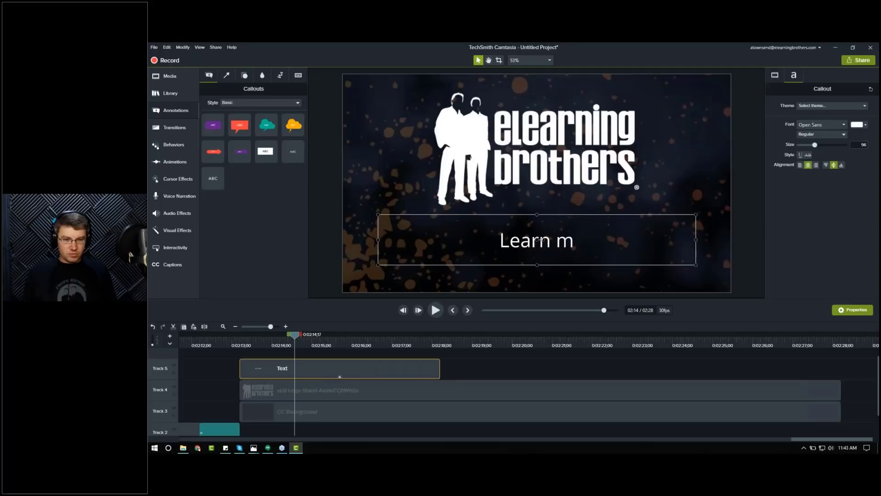
pyautogui.press('BackSpace')
pyautogui.press('BackSpace')
pyautogui.press('BackSpace')
pyautogui.press('BackSpace')
pyautogui.press('BackSpace')
pyautogui.press('BackSpace')
pyautogui.press('BackSpace')
pyautogui.press('BackSpace')
pyautogui.press('BackSpace')
pyautogui.press('BackSpace')
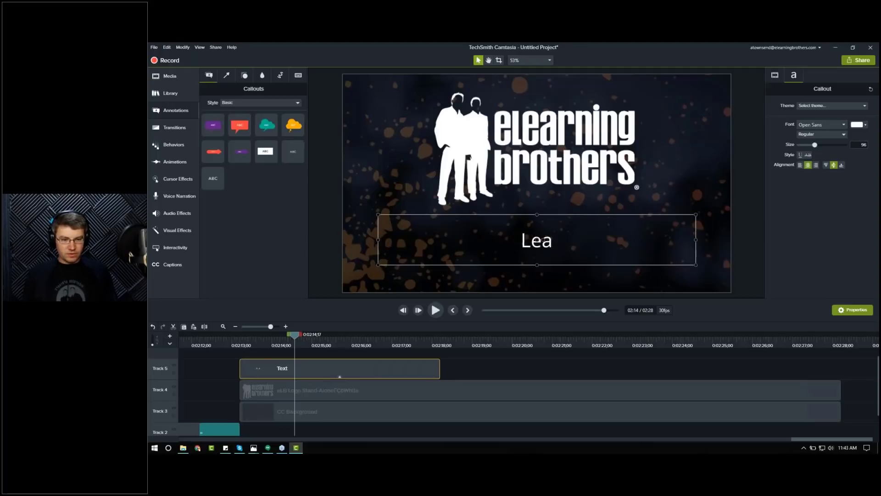
pyautogui.write('Visit eLear')
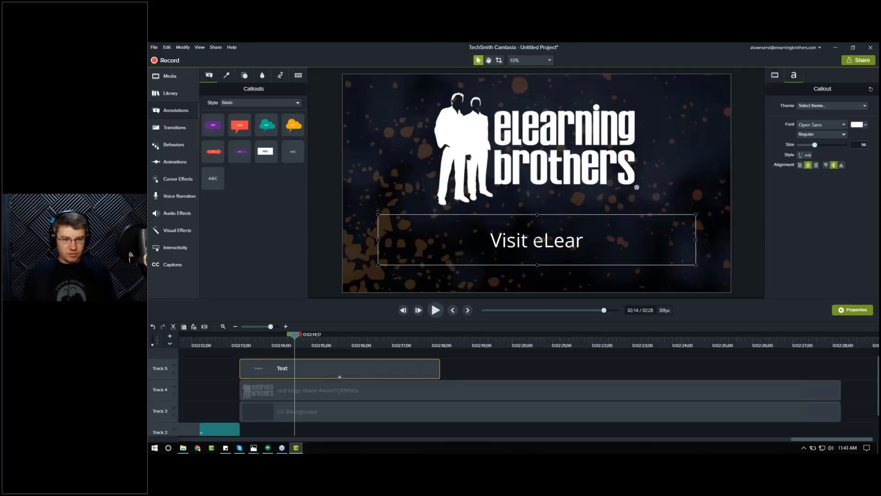
pyautogui.write('ningBrothers.com ')
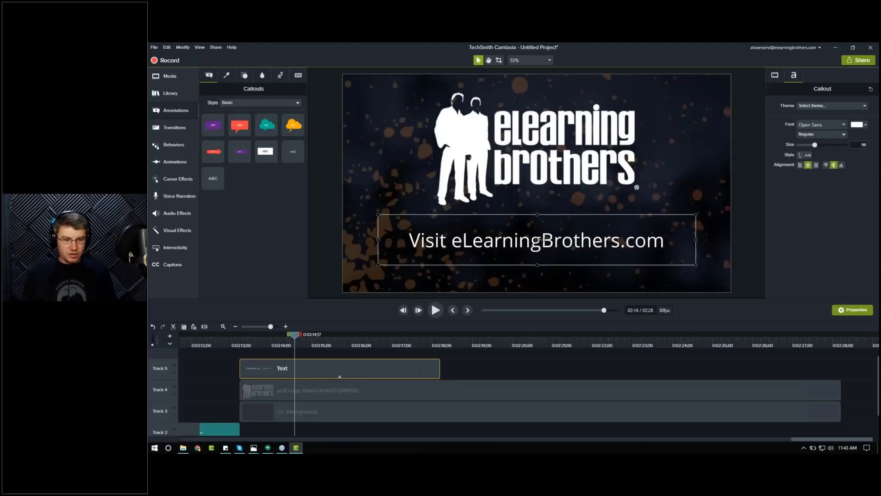
pyautogui.write('to')
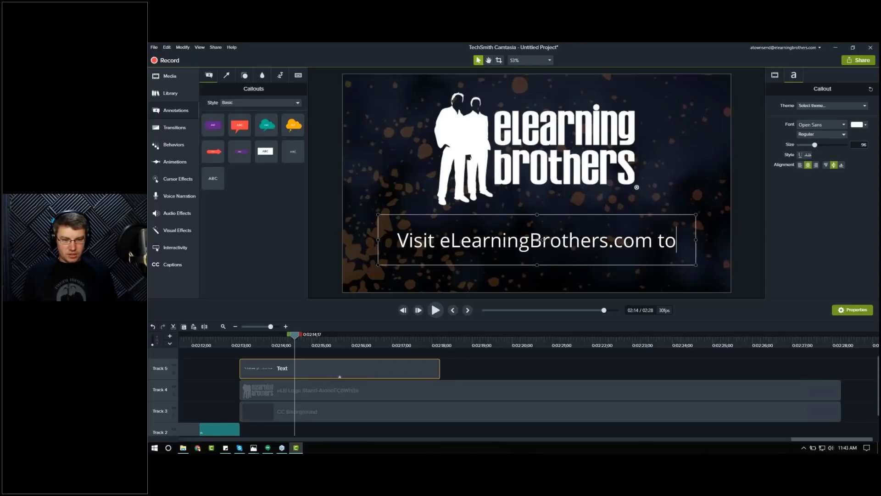
pyautogui.write(' SCH')
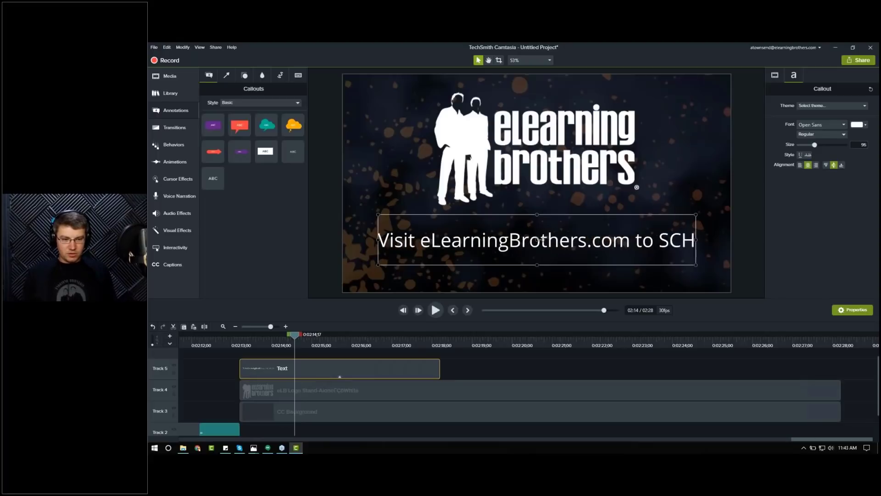
pyautogui.write('EDULE A FREE DEMO')
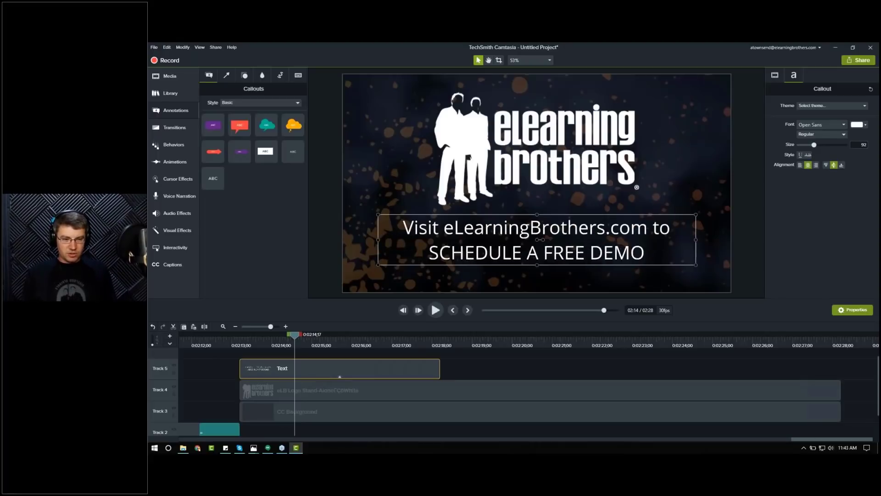
pyautogui.write(' TODAY')
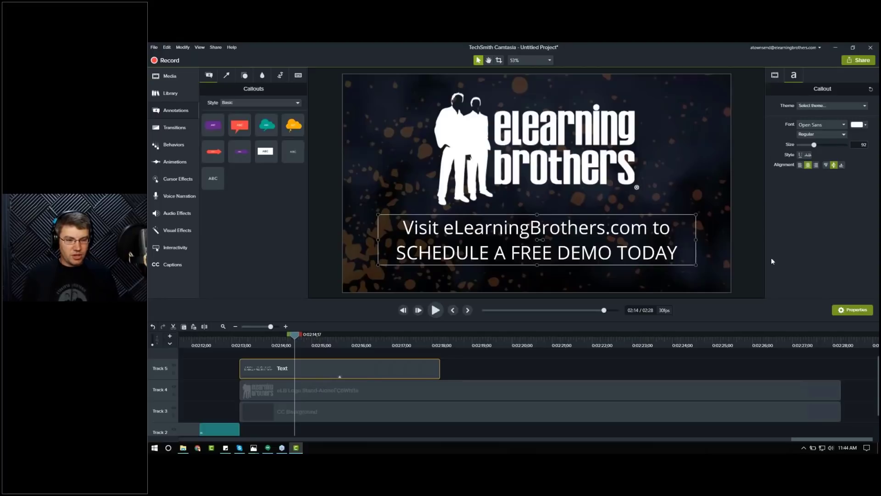
# Step: Extend the callout text with " to SCHEDULE A FREE DEMO TODAY"
pyautogui.click(752, 280)
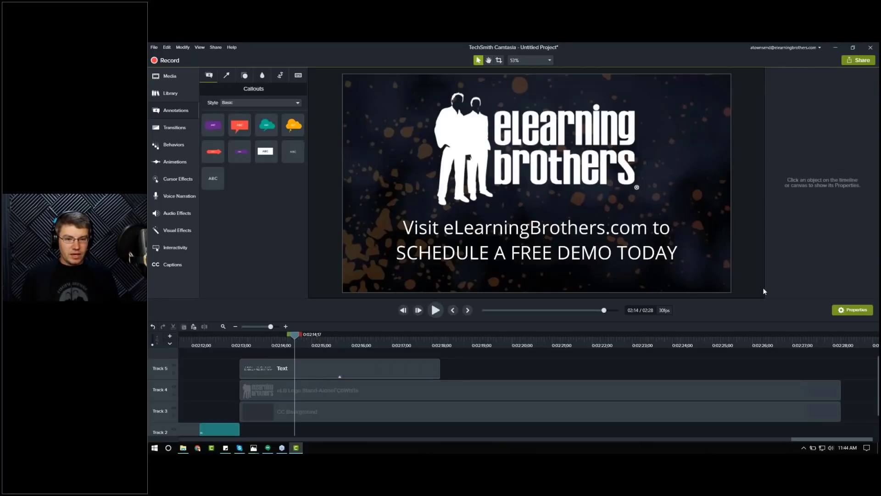
# Step: Lengthen the text callout clip so it ends together with the logo clip
pyautogui.click(263, 368)
pyautogui.moveTo(440, 369); pyautogui.dragTo(841, 375)
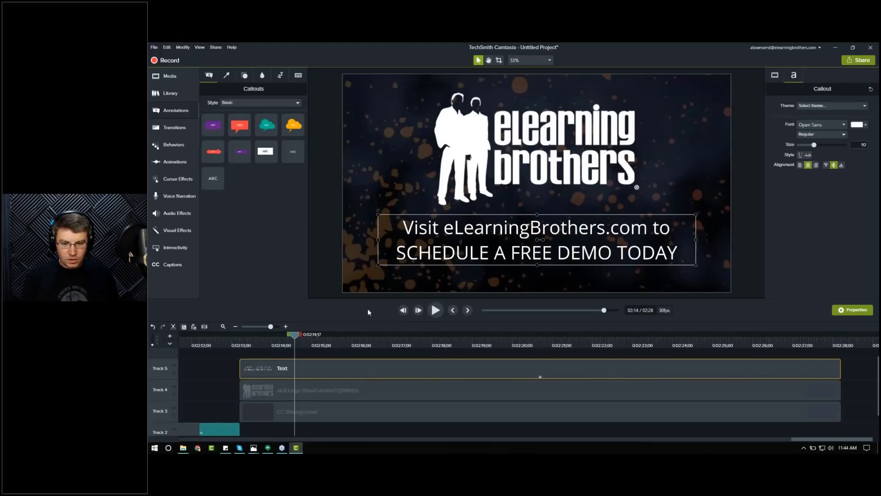
pyautogui.moveTo(360, 283); pyautogui.dragTo(359, 215)
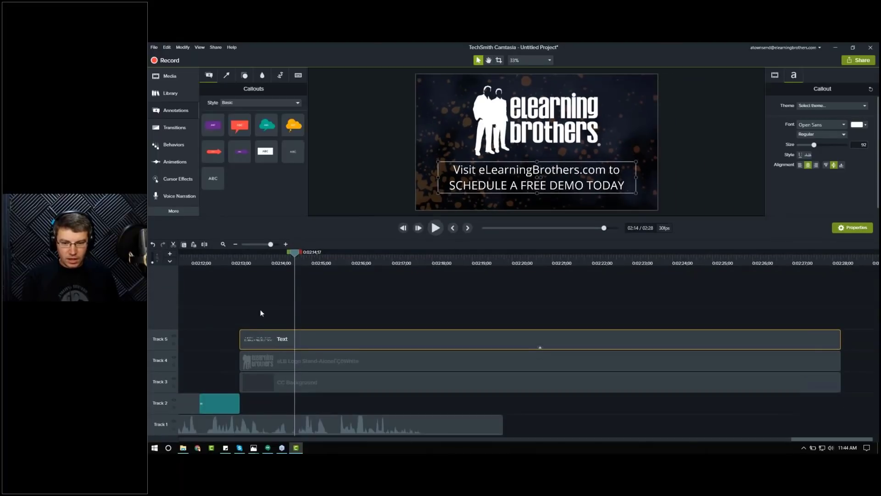
# Step: Apply the Fade transition to the beginning of the ending text and logo clips
pyautogui.click(239, 262)
pyautogui.moveTo(240, 263); pyautogui.dragTo(256, 266)
pyautogui.moveTo(310, 312); pyautogui.dragTo(321, 364)
pyautogui.click(171, 94)
pyautogui.click(174, 127)
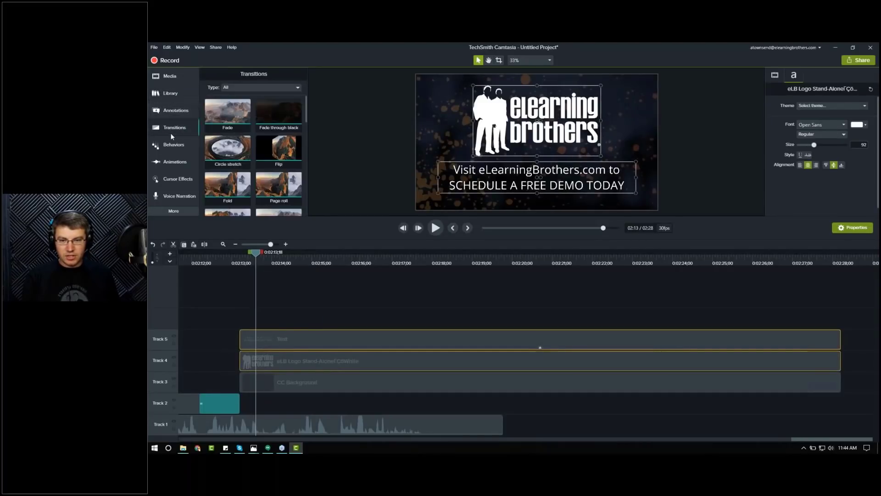
pyautogui.moveTo(228, 115); pyautogui.dragTo(577, 343)
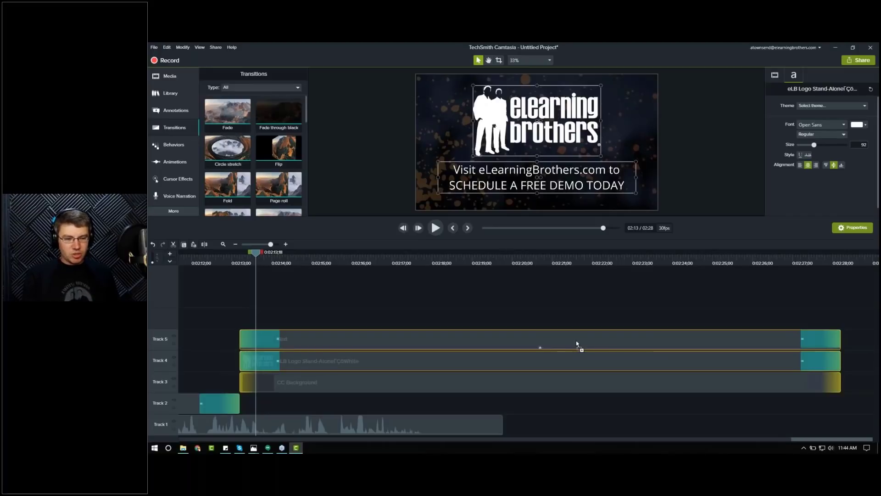
pyautogui.moveTo(577, 343); pyautogui.dragTo(255, 342)
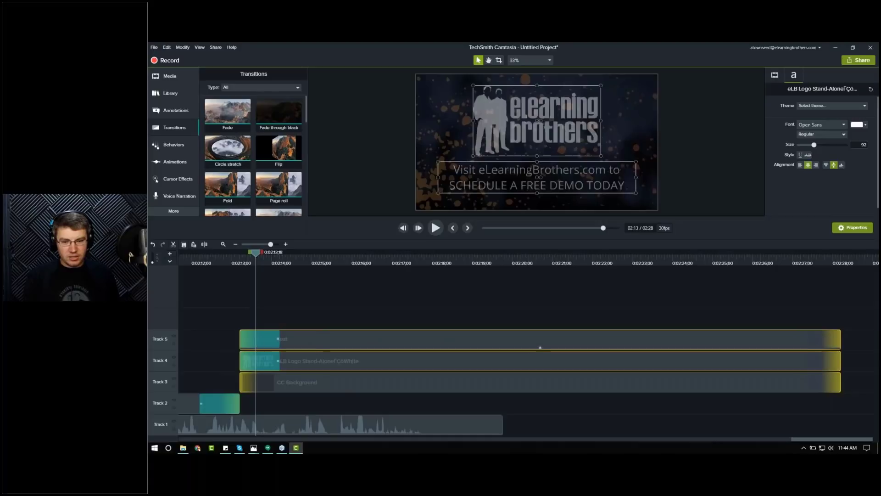
# Step: Step through and play the ending section to check the fade-in of the logo and text
pyautogui.click(241, 263)
pyautogui.moveTo(242, 263); pyautogui.dragTo(247, 261)
pyautogui.press('.')
pyautogui.press('.')
pyautogui.press('.')
pyautogui.press('.')
pyautogui.press('.')
pyautogui.press('.')
pyautogui.press('.')
pyautogui.press('.')
pyautogui.press('.')
pyautogui.press('.')
pyautogui.press('.')
pyautogui.press('.')
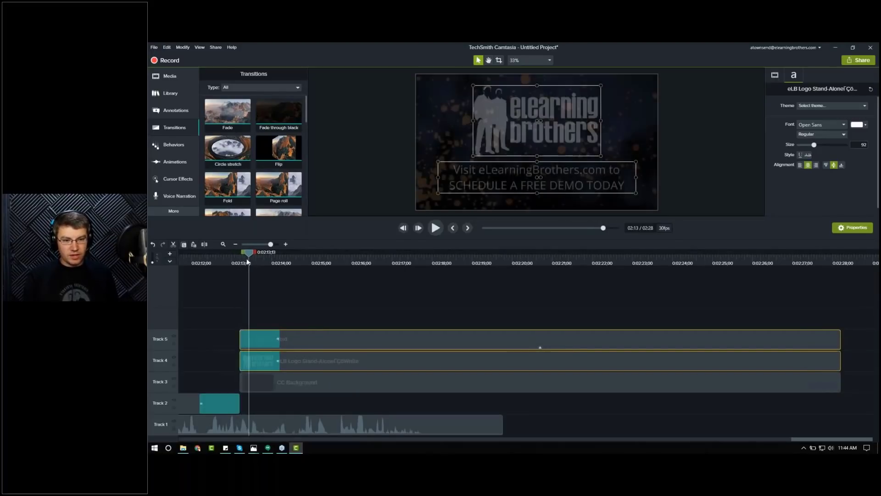
pyautogui.press('.')
pyautogui.press('.')
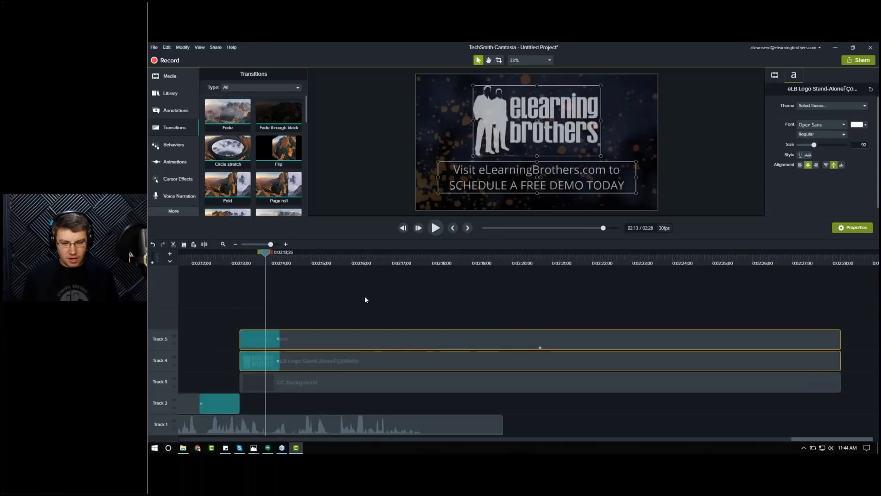
pyautogui.click(239, 258)
pyautogui.press('space')
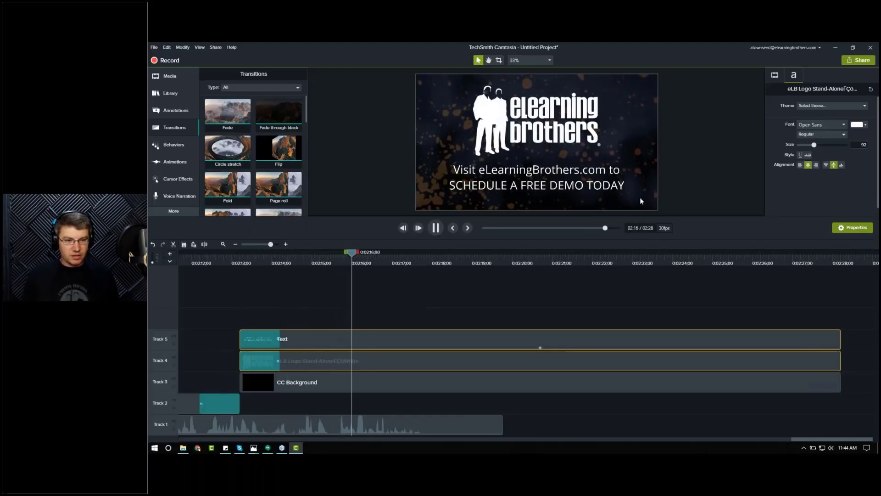
pyautogui.press('space')
pyautogui.press('space')
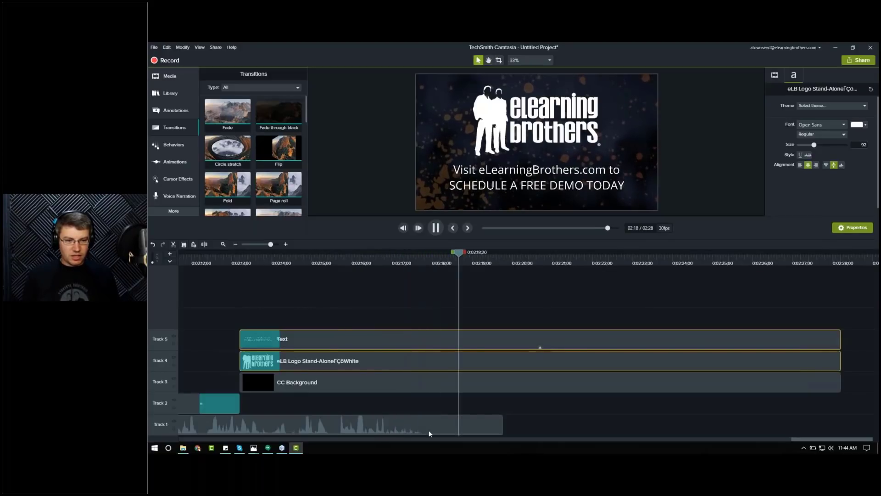
pyautogui.press('space')
# Step: Split the ending clips at about 2:21 and delete the parts after the split
pyautogui.click(670, 411)
pyautogui.press('s')
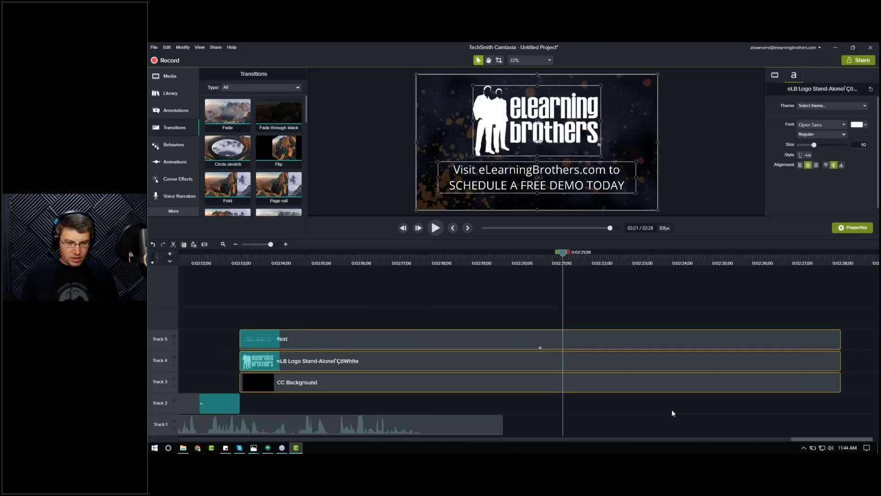
pyautogui.press('s')
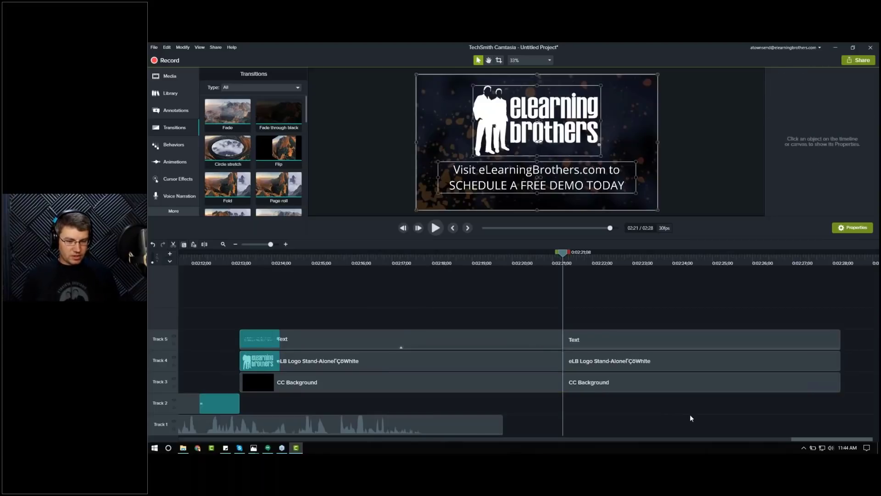
pyautogui.press('Delete')
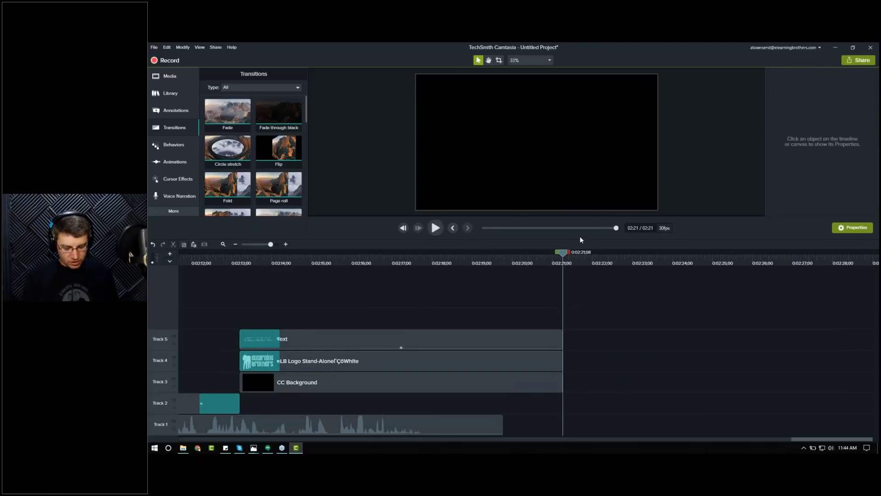
pyautogui.press(',')
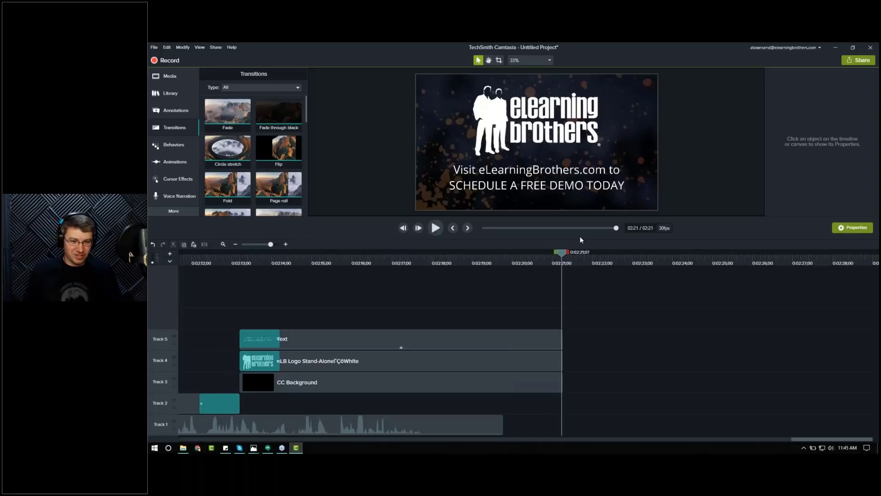
# Step: Play back the whole project from the start to review the video and ending
pyautogui.click(223, 242)
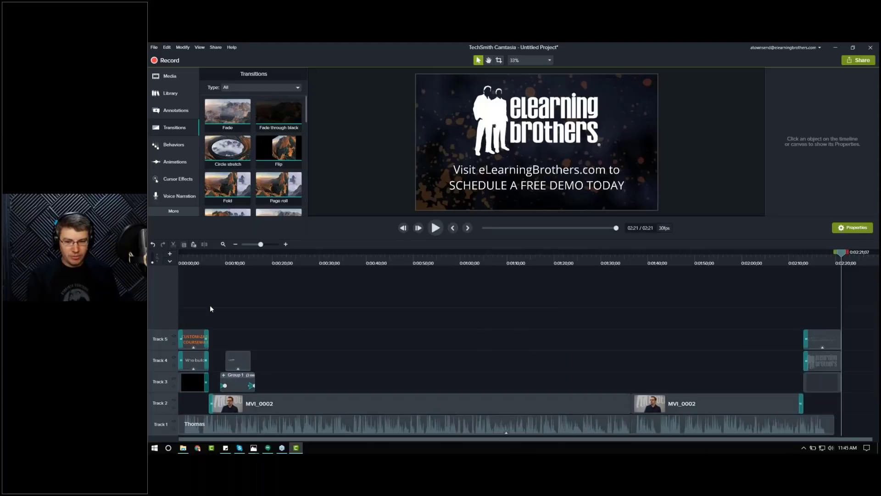
pyautogui.hotkey('ctrl', 'Home')
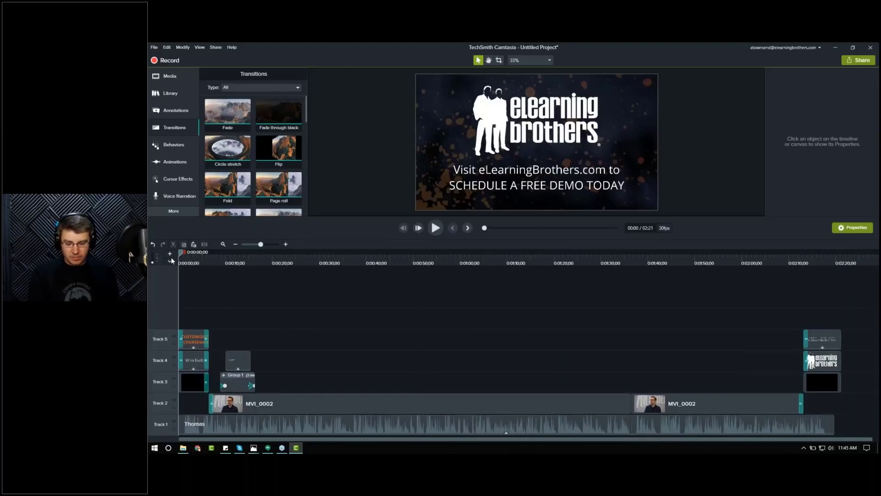
pyautogui.press('space')
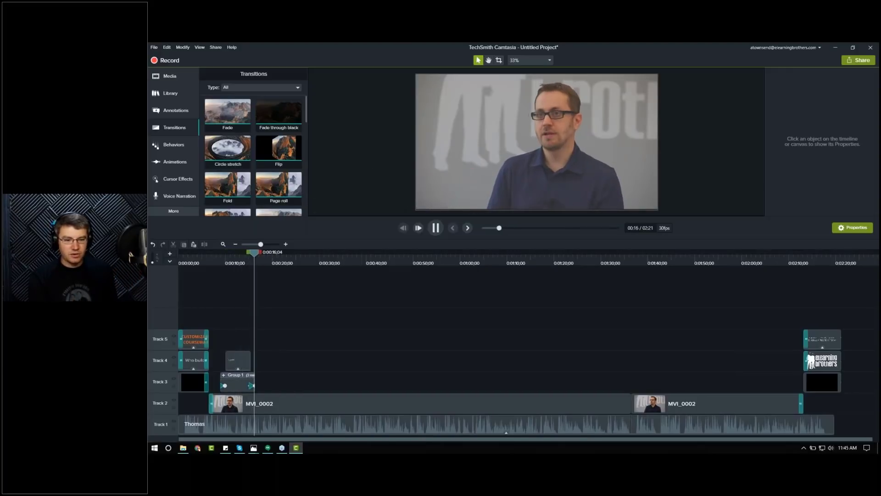
pyautogui.press('space')
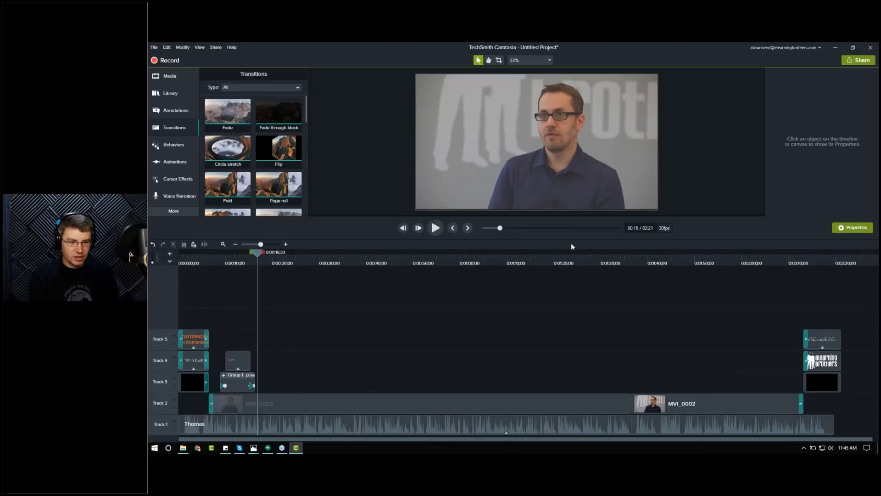
pyautogui.click(625, 263)
pyautogui.press('space')
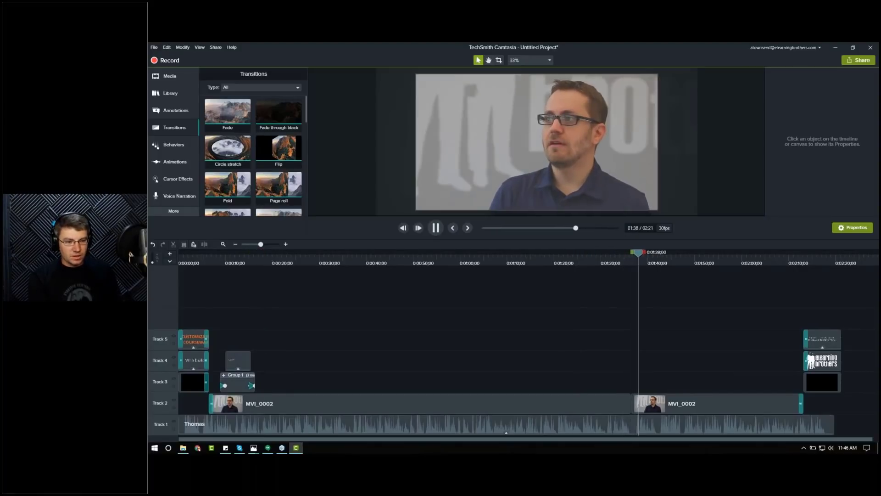
pyautogui.press('space')
pyautogui.click(792, 262)
pyautogui.press('space')
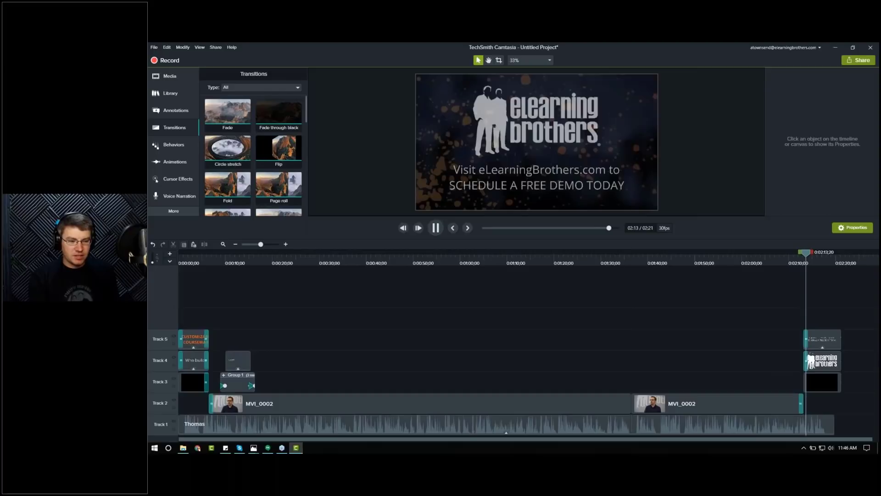
pyautogui.click(178, 263)
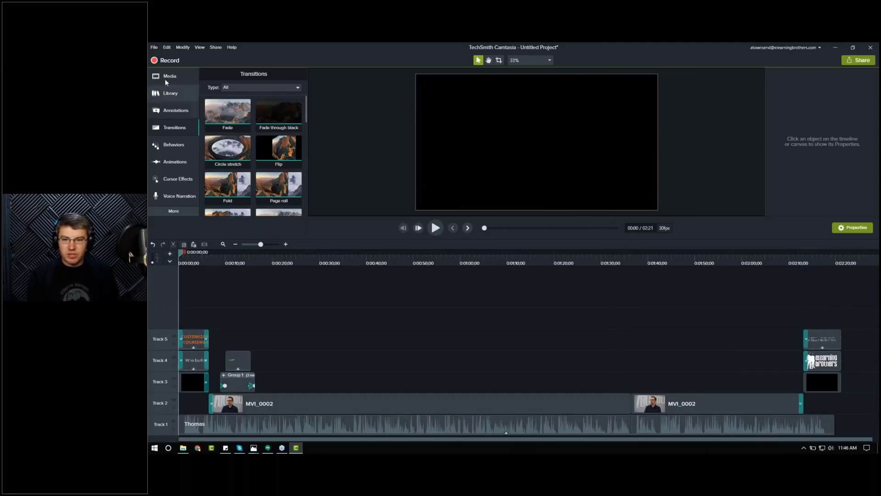
# Step: Switch the library to Camtasia 2018 and open its Music Tracks folder
pyautogui.click(168, 93)
pyautogui.click(279, 89)
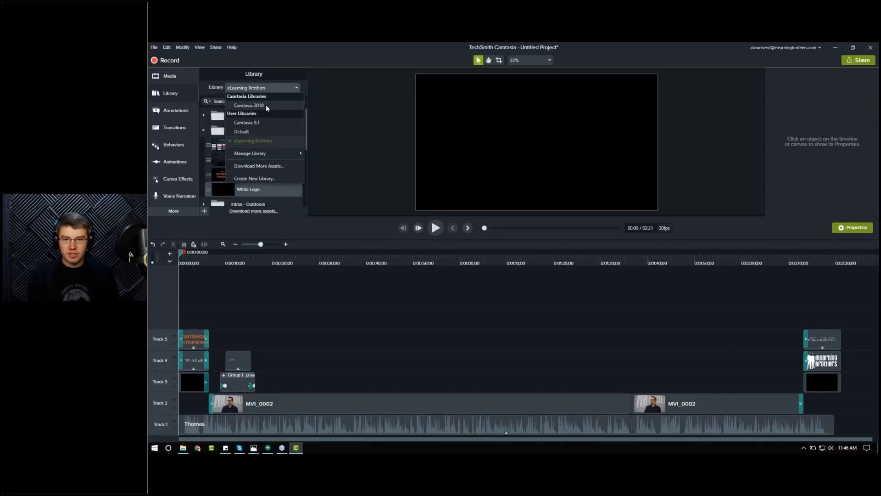
pyautogui.click(267, 106)
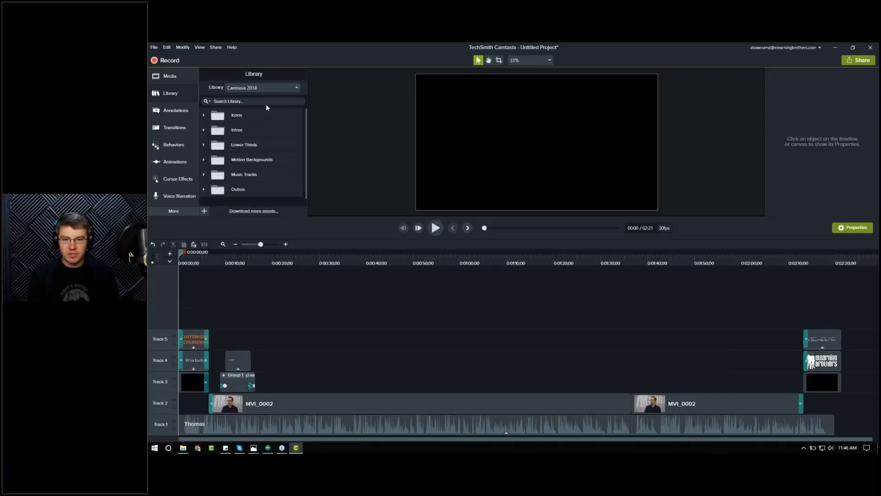
pyautogui.click(204, 174)
pyautogui.scroll(-1, 278, 142)
pyautogui.scroll(-2, 280, 144)
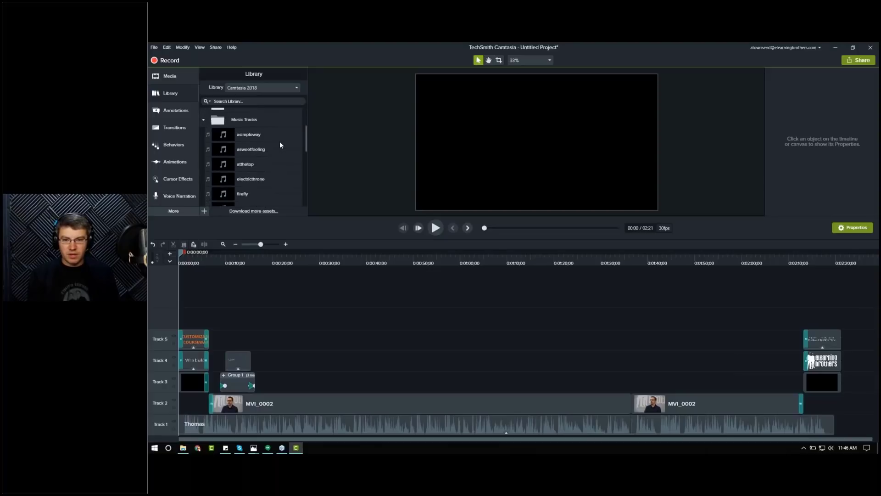
# Step: Preview the asimpleway, asweetfeeling and atthetop music tracks
pyautogui.doubleClick(247, 135)
pyautogui.click(455, 126)
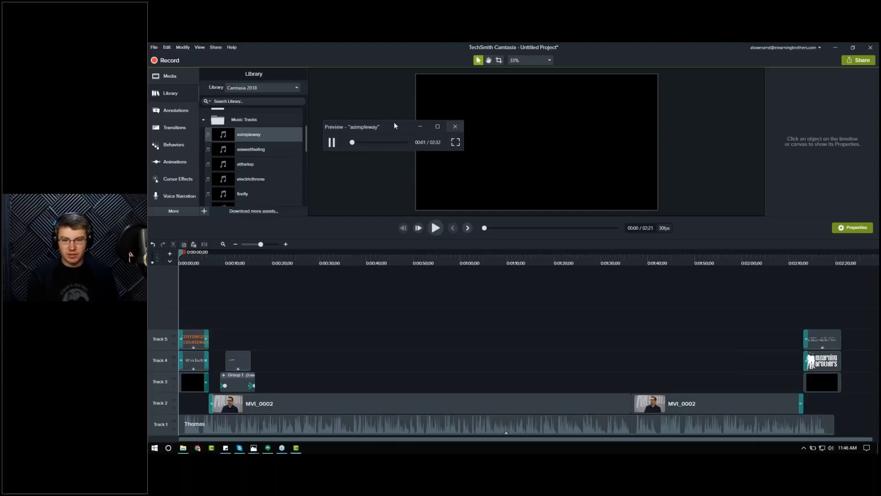
pyautogui.doubleClick(252, 152)
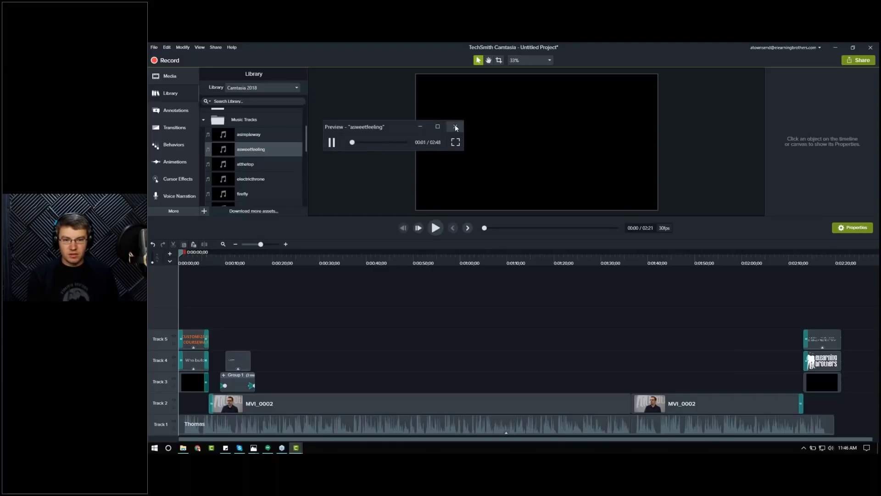
pyautogui.click(361, 142)
pyautogui.click(452, 129)
pyautogui.doubleClick(244, 168)
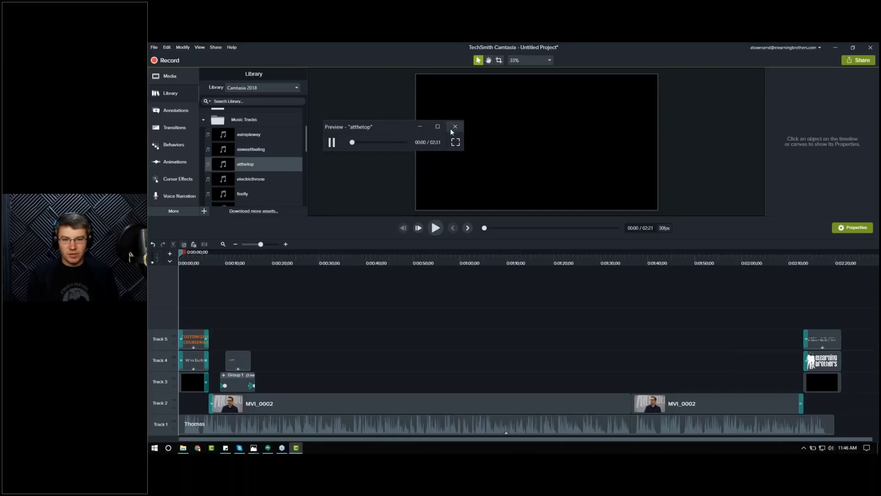
pyautogui.click(452, 128)
# Step: Add the atthetop music track to a new track above the existing clips
pyautogui.moveTo(225, 246); pyautogui.dragTo(158, 318)
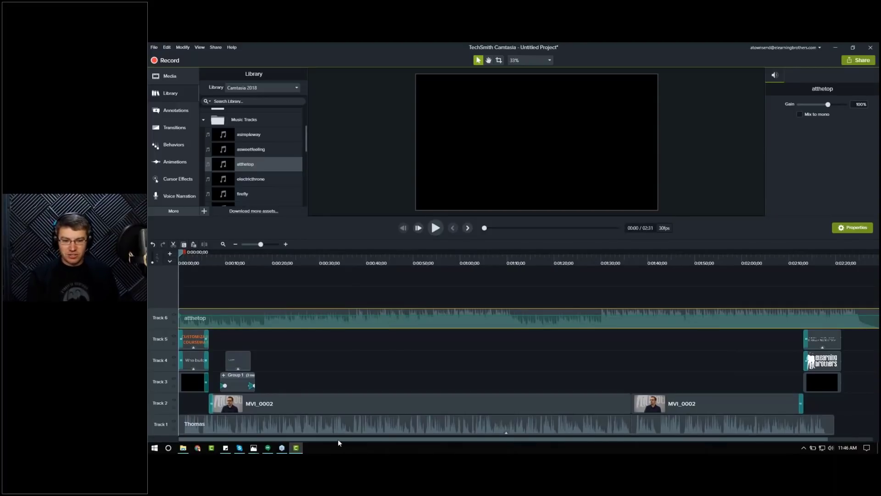
pyautogui.moveTo(349, 441); pyautogui.dragTo(446, 439)
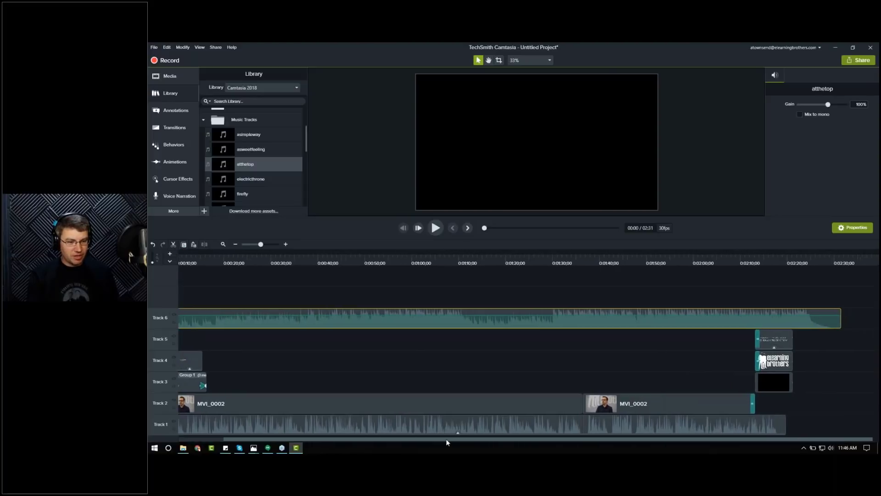
pyautogui.click(788, 263)
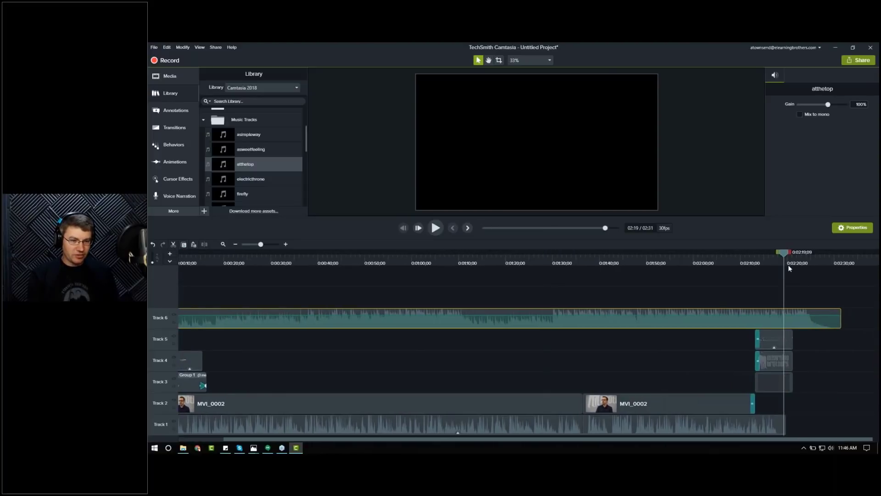
pyautogui.click(492, 357)
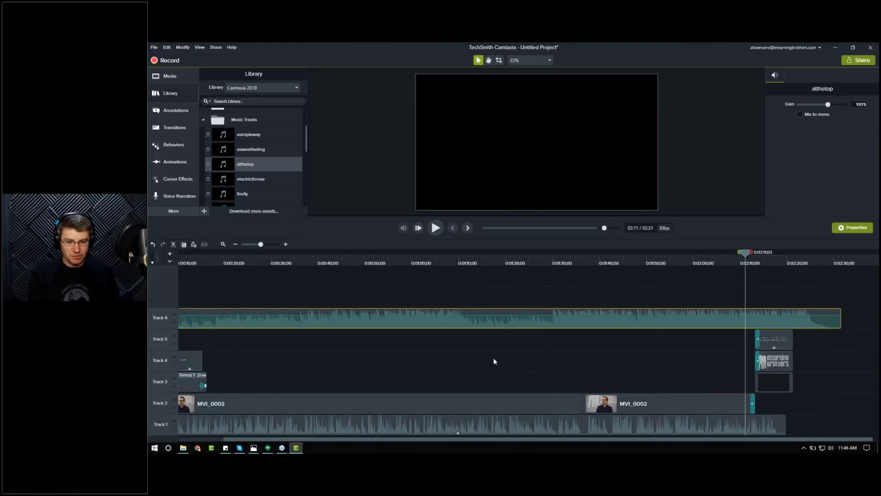
# Step: Apply the Volume Leveling audio effect to the atthetop music track
pyautogui.moveTo(477, 438); pyautogui.dragTo(421, 438)
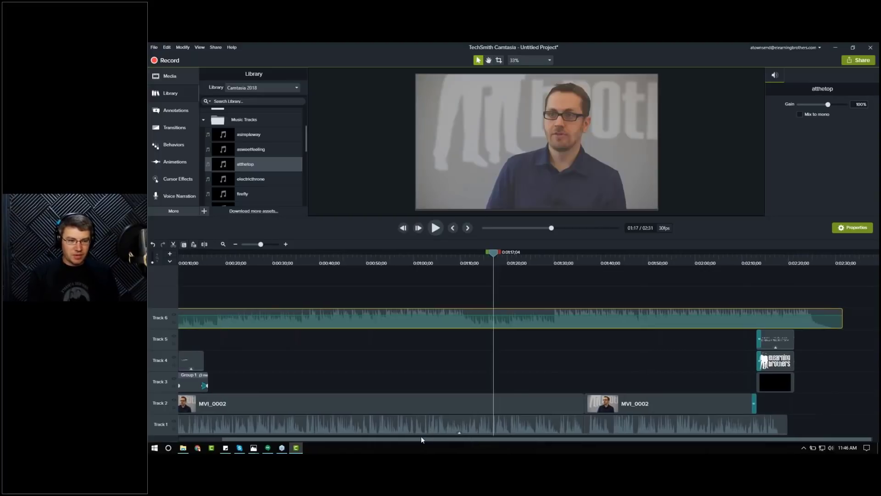
pyautogui.moveTo(489, 440); pyautogui.dragTo(533, 440)
pyautogui.click(793, 264)
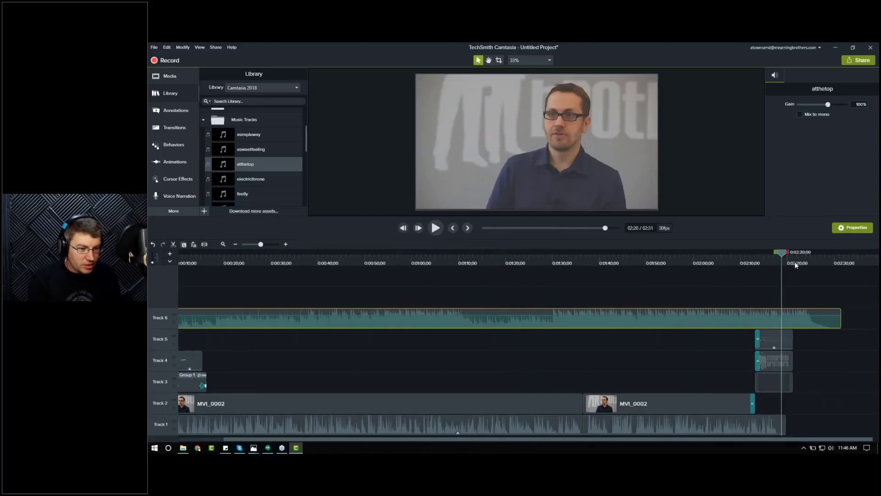
pyautogui.moveTo(794, 264); pyautogui.dragTo(204, 284)
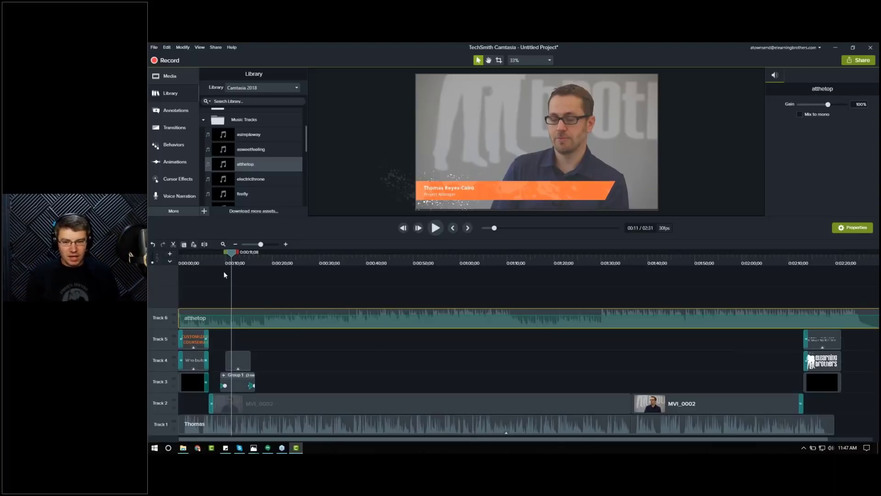
pyautogui.moveTo(188, 260); pyautogui.dragTo(176, 261)
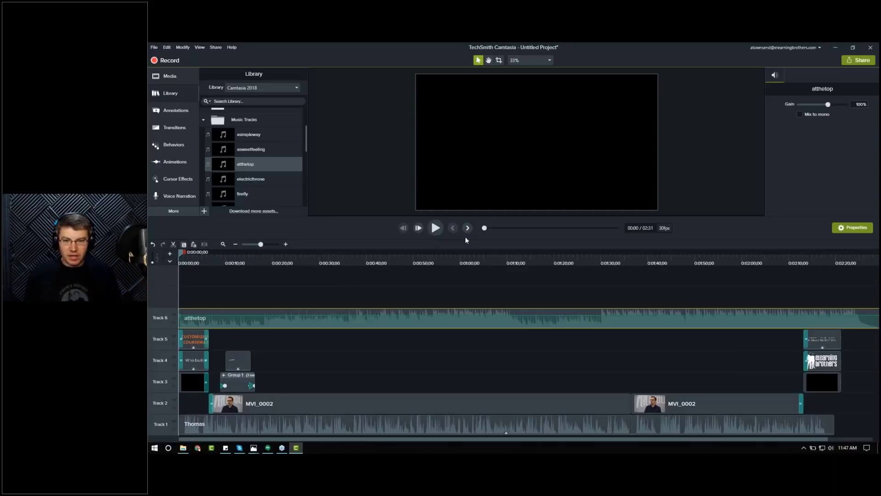
pyautogui.click(173, 212)
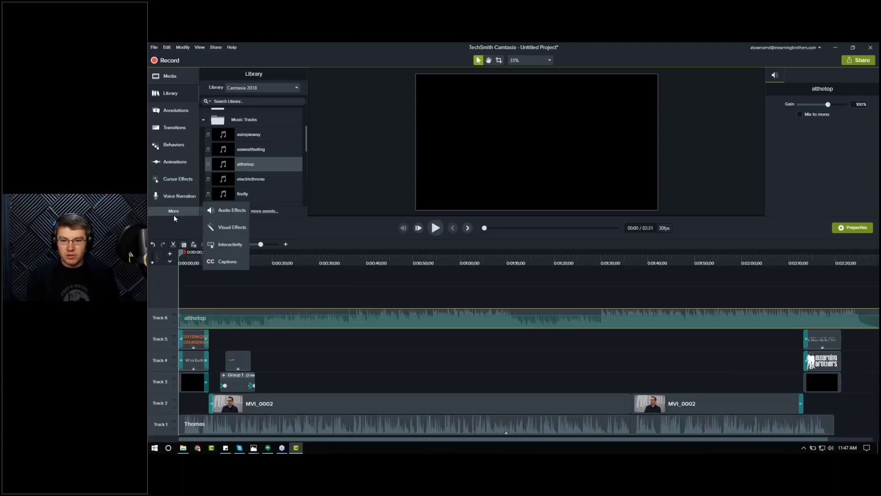
pyautogui.click(211, 212)
pyautogui.moveTo(284, 112); pyautogui.dragTo(376, 318)
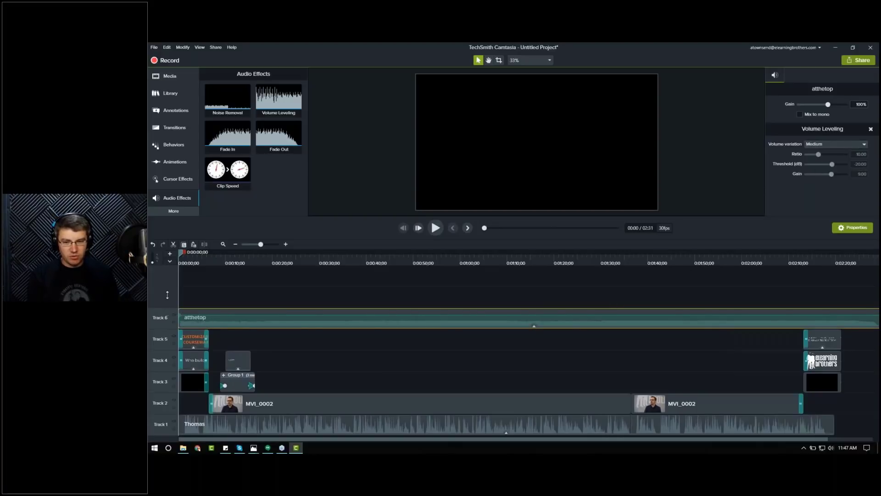
# Step: Enlarge the music track and lower the atthetop clip's volume line almost to the bottom
pyautogui.moveTo(166, 307); pyautogui.dragTo(166, 277)
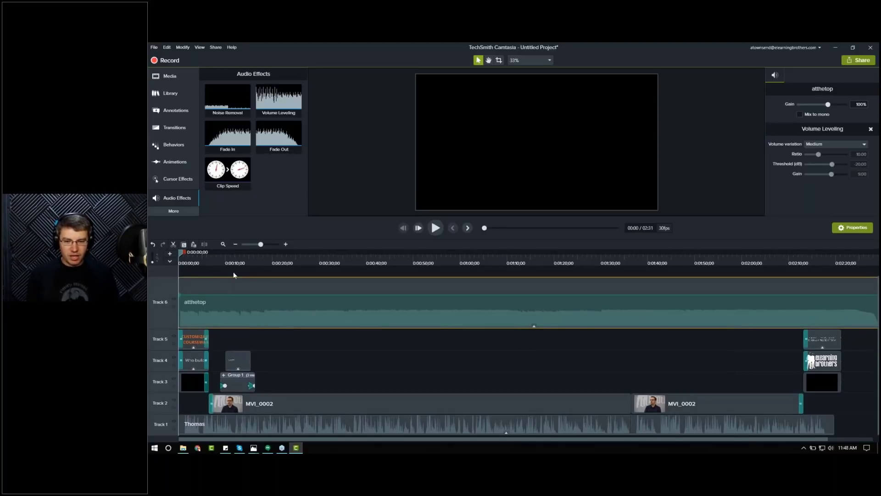
pyautogui.click(250, 259)
pyautogui.press('space')
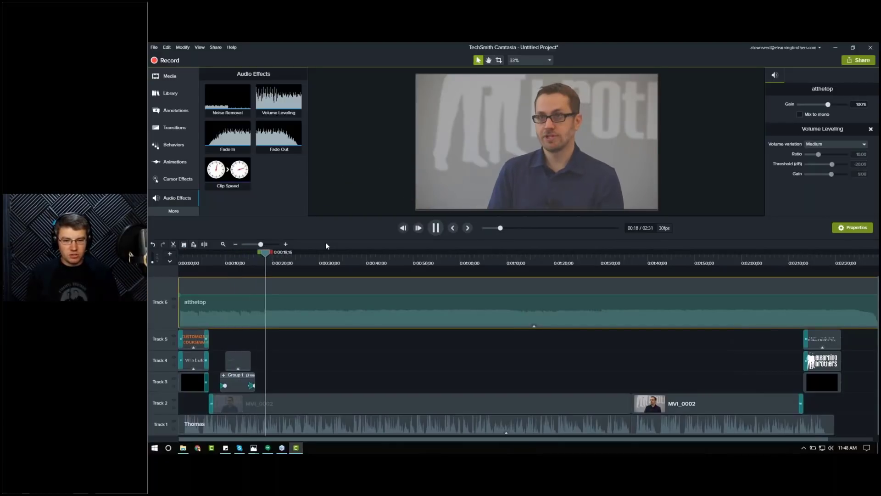
pyautogui.press('space')
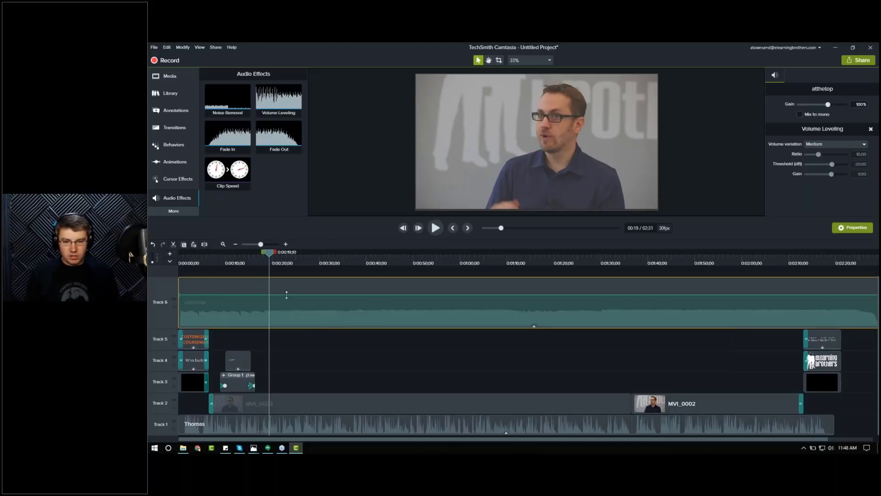
pyautogui.moveTo(286, 295); pyautogui.dragTo(287, 320)
pyautogui.press('space')
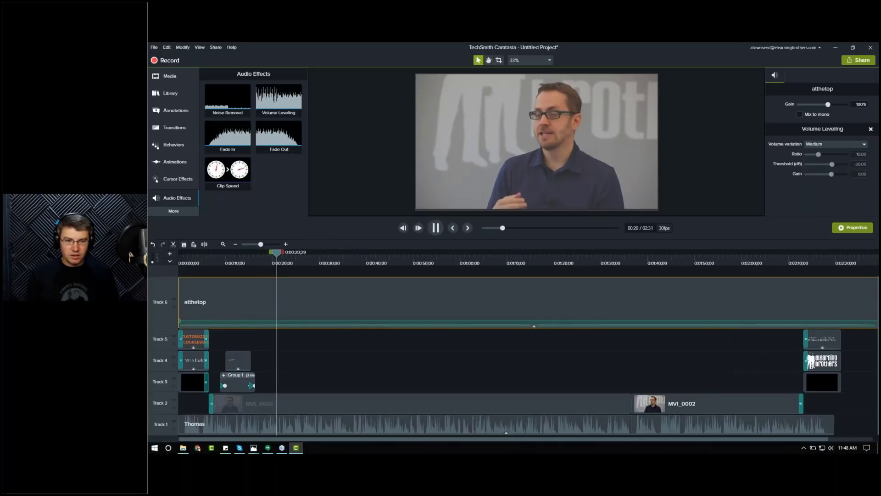
pyautogui.press('space')
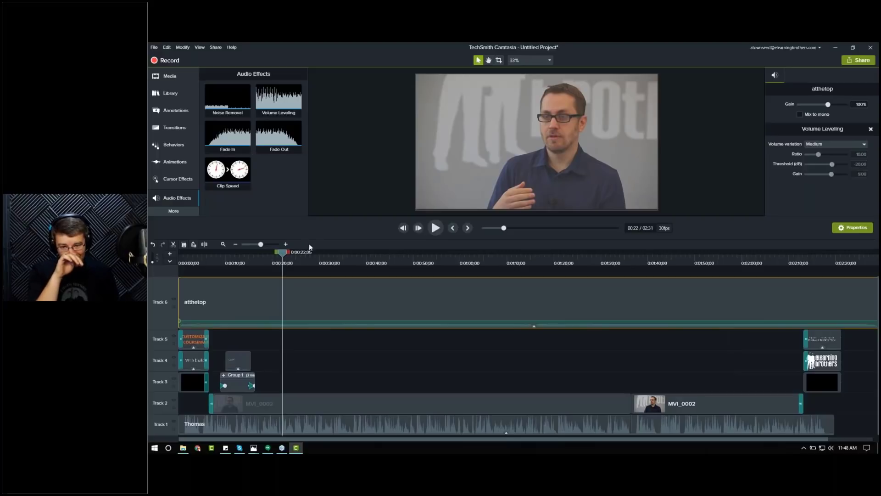
# Step: Split and delete the short gap at the start of the atthetop music track
pyautogui.click(175, 260)
pyautogui.press('space')
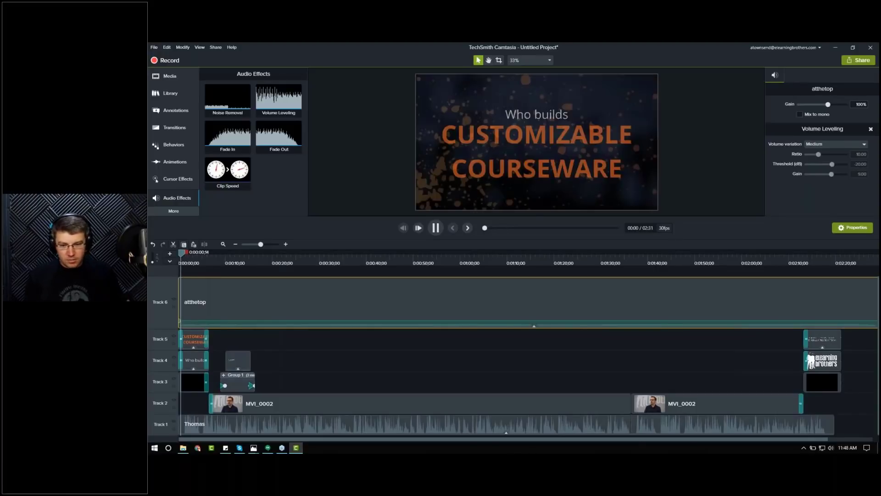
pyautogui.press('space')
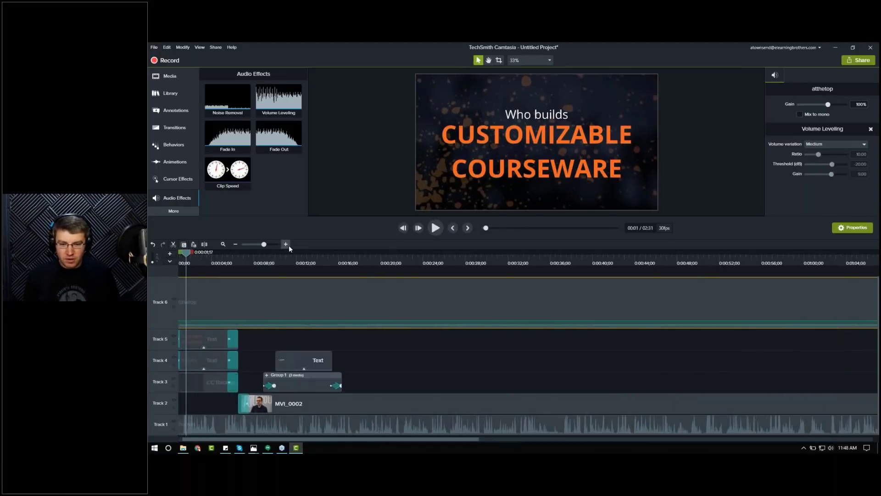
pyautogui.click(287, 245)
pyautogui.moveTo(293, 437); pyautogui.dragTo(289, 438)
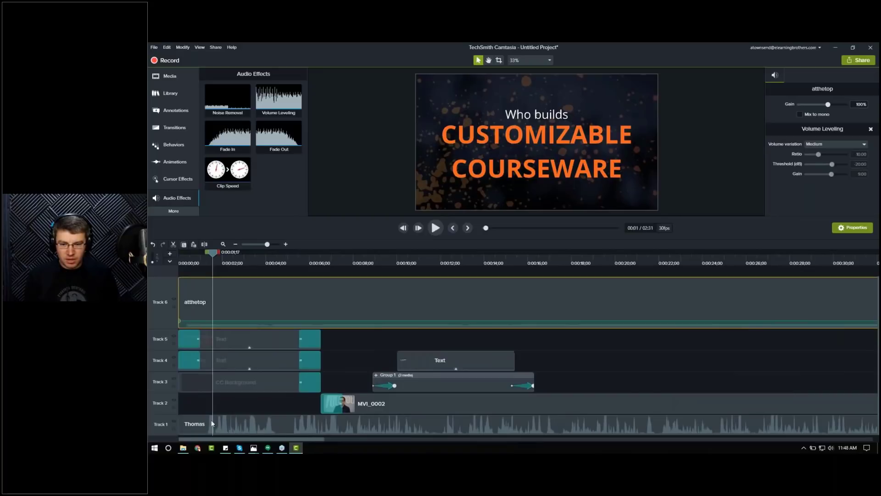
pyautogui.click(186, 262)
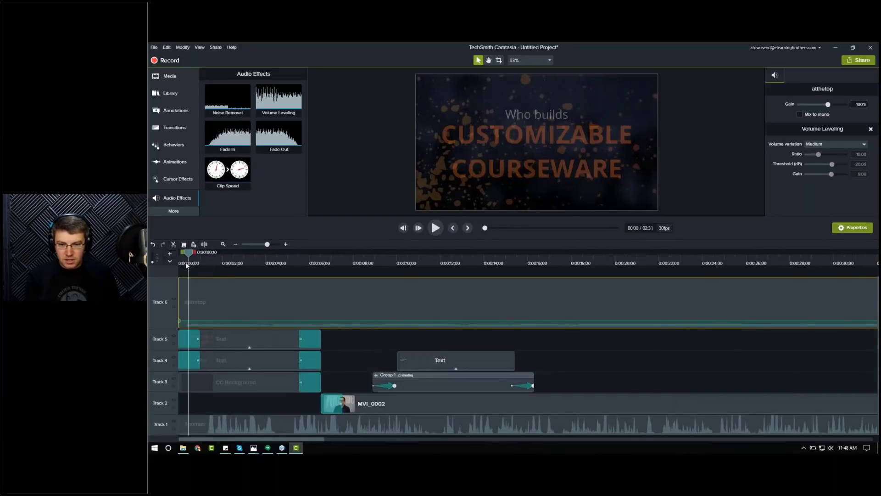
pyautogui.click(285, 244)
pyautogui.moveTo(216, 442); pyautogui.dragTo(194, 449)
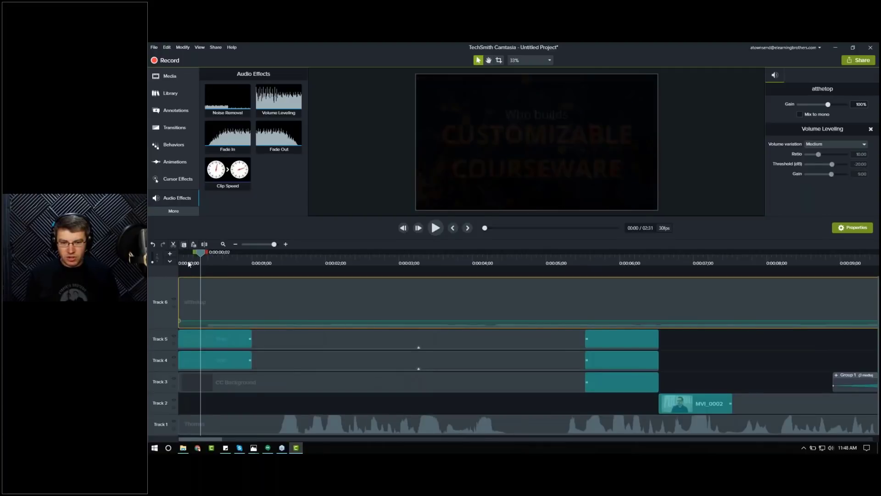
pyautogui.click(205, 264)
pyautogui.click(207, 268)
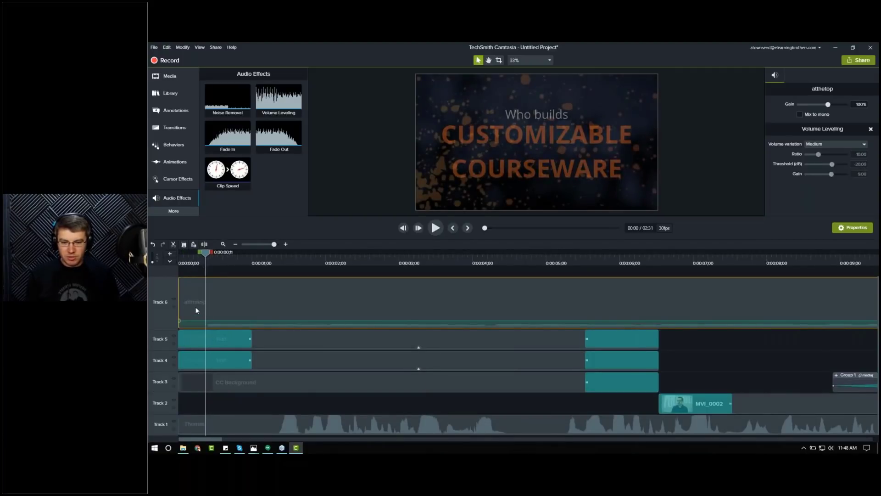
pyautogui.press('s')
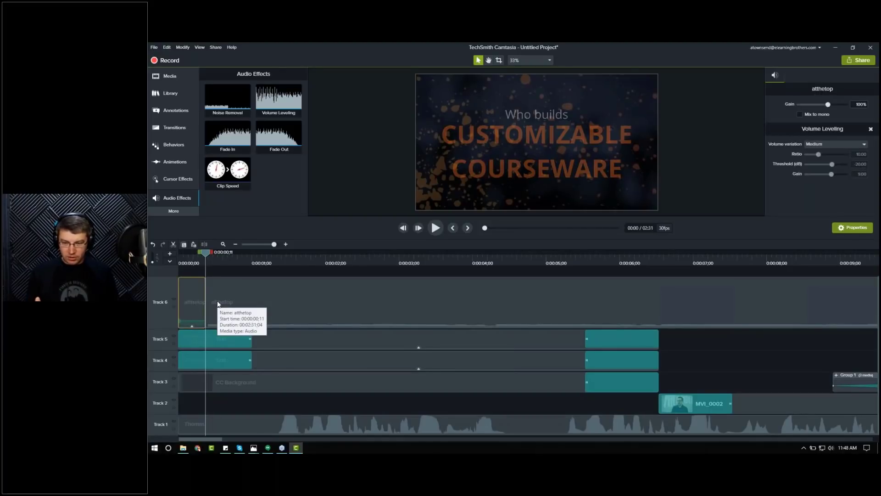
pyautogui.press('Delete')
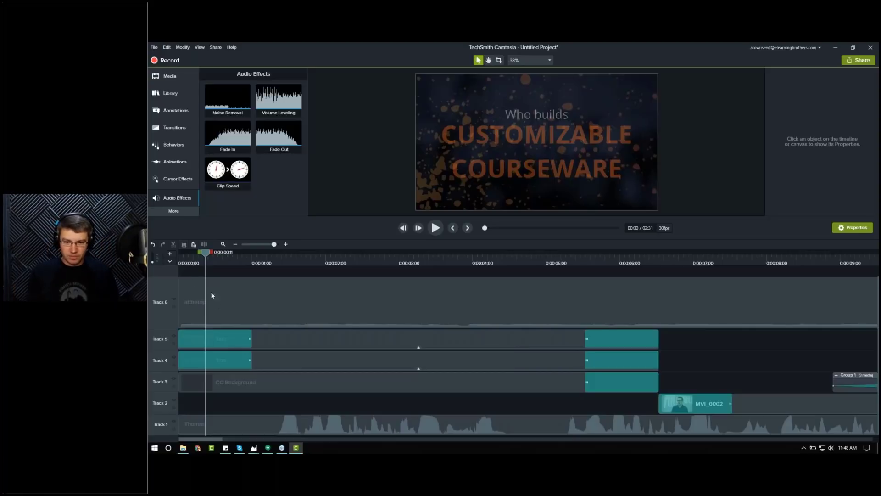
# Step: Add two volume points near 1 second on the music track and raise the volume before them for a loud opening
pyautogui.moveTo(185, 260); pyautogui.dragTo(179, 262)
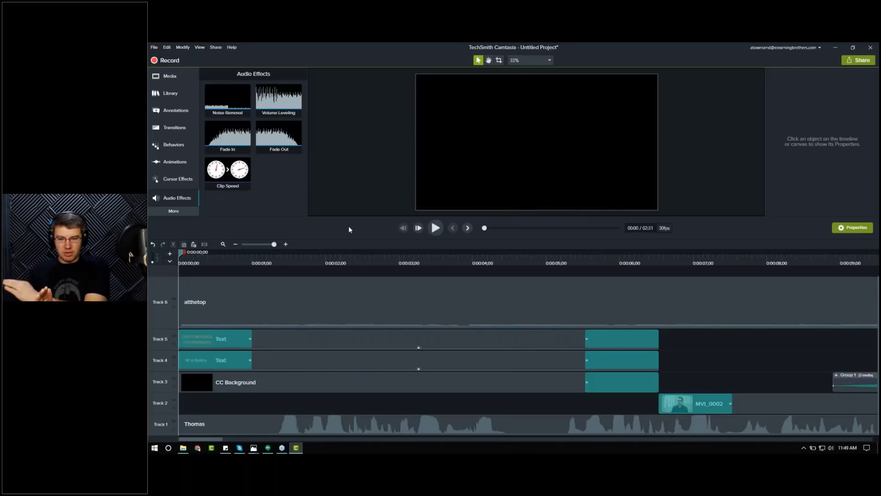
pyautogui.press('space')
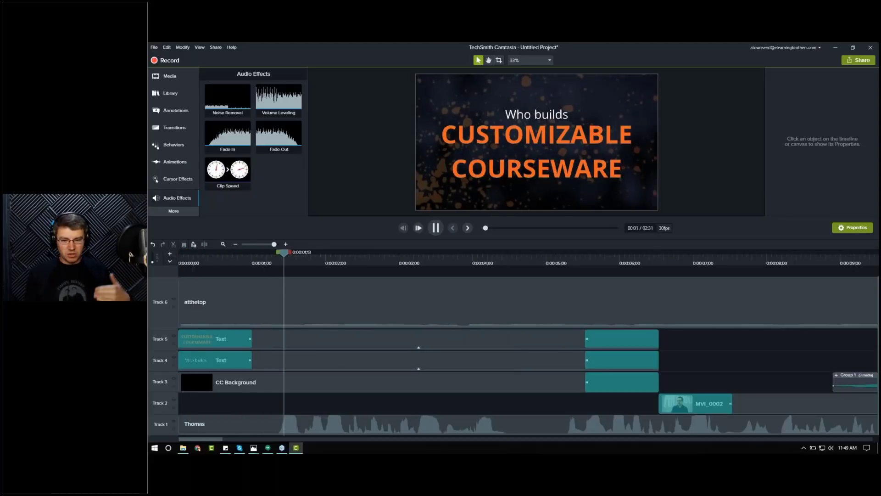
pyautogui.press('space')
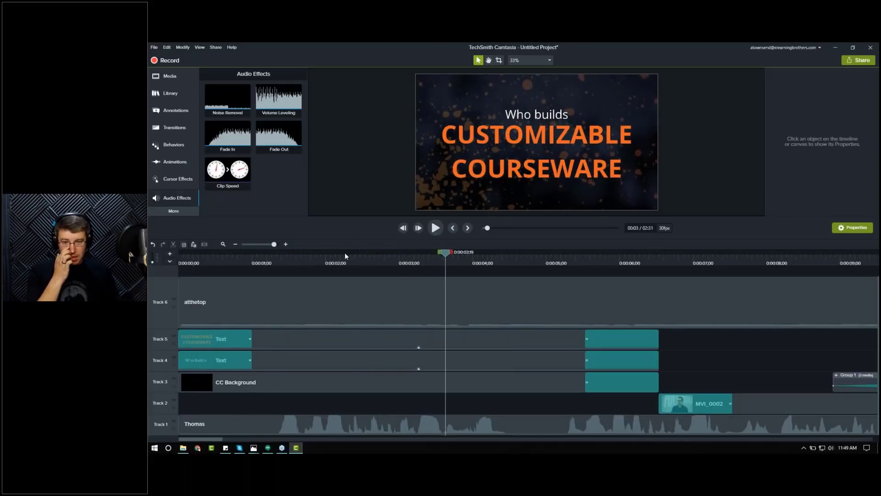
pyautogui.click(211, 265)
pyautogui.click(264, 262)
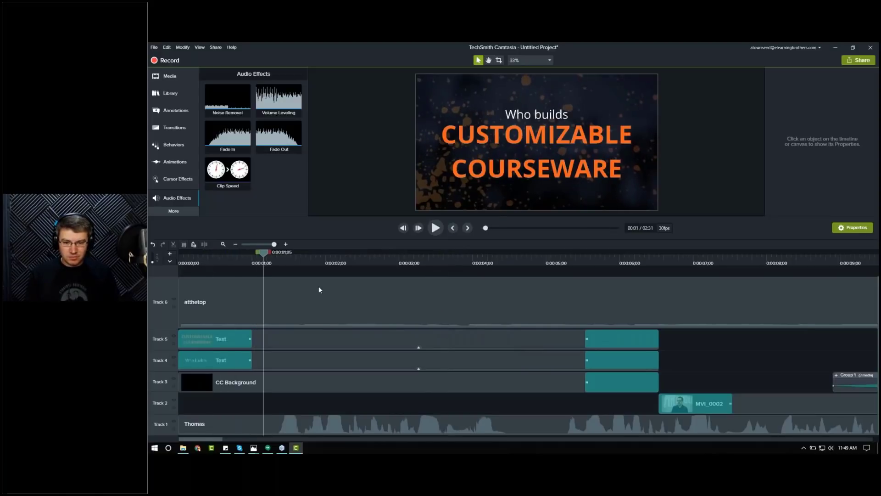
pyautogui.click(292, 318)
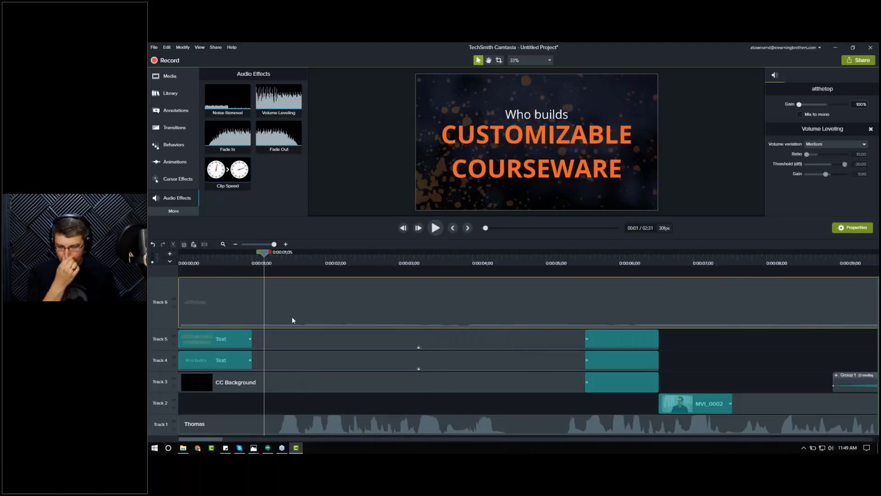
pyautogui.moveTo(286, 262); pyautogui.dragTo(280, 262)
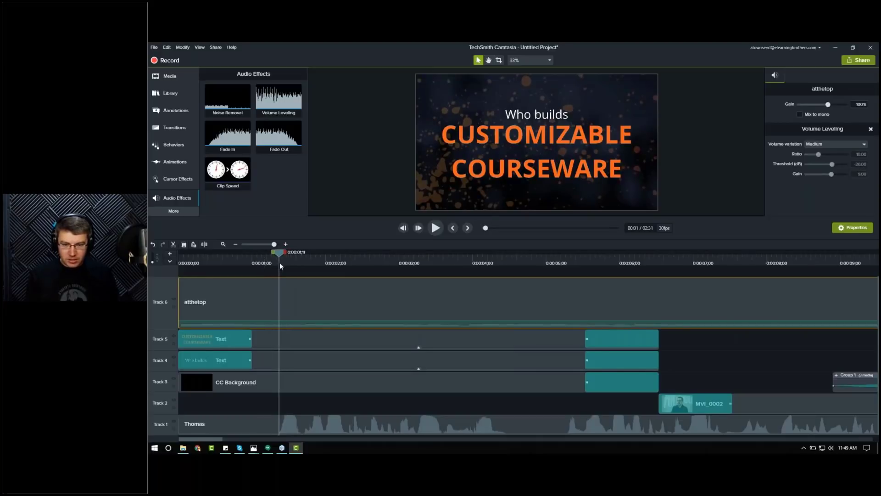
pyautogui.doubleClick(279, 321)
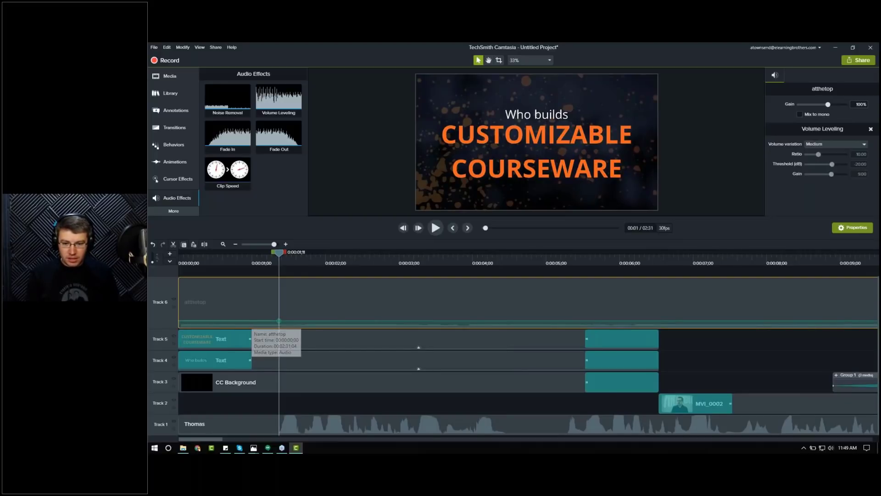
pyautogui.doubleClick(250, 321)
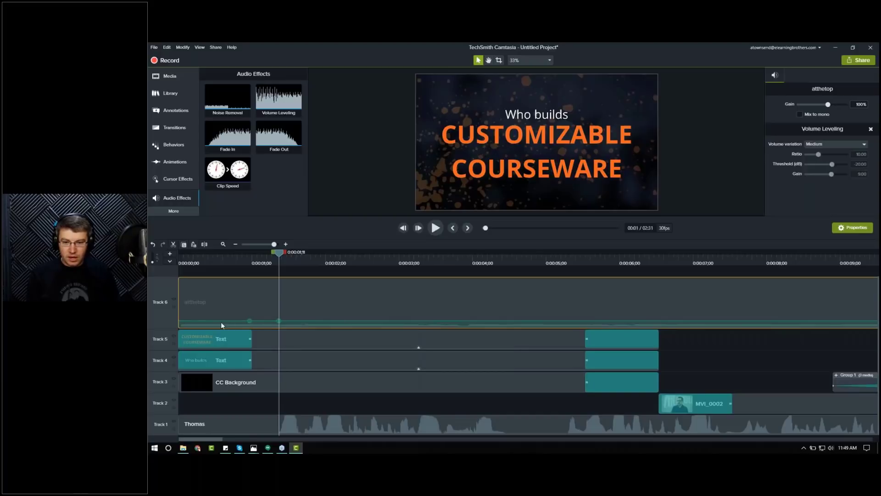
pyautogui.moveTo(222, 320); pyautogui.dragTo(222, 290)
pyautogui.moveTo(223, 295); pyautogui.dragTo(223, 298)
pyautogui.click(180, 259)
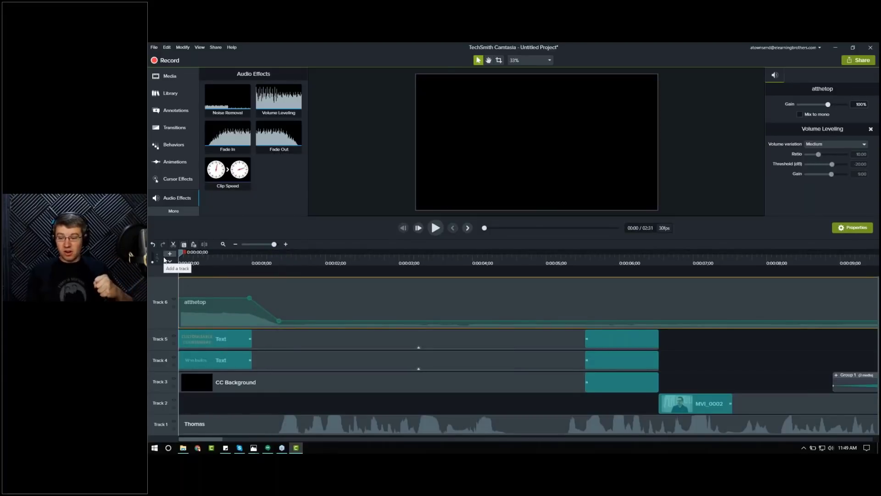
pyautogui.press('space')
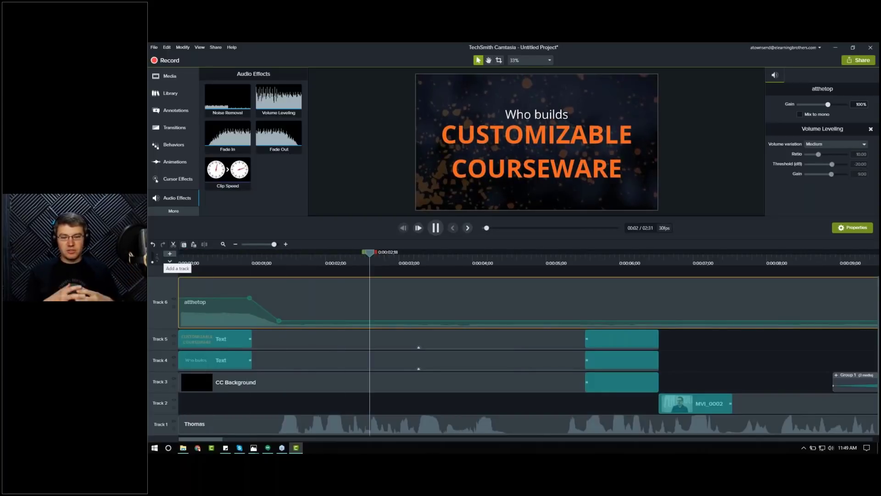
pyautogui.press('space')
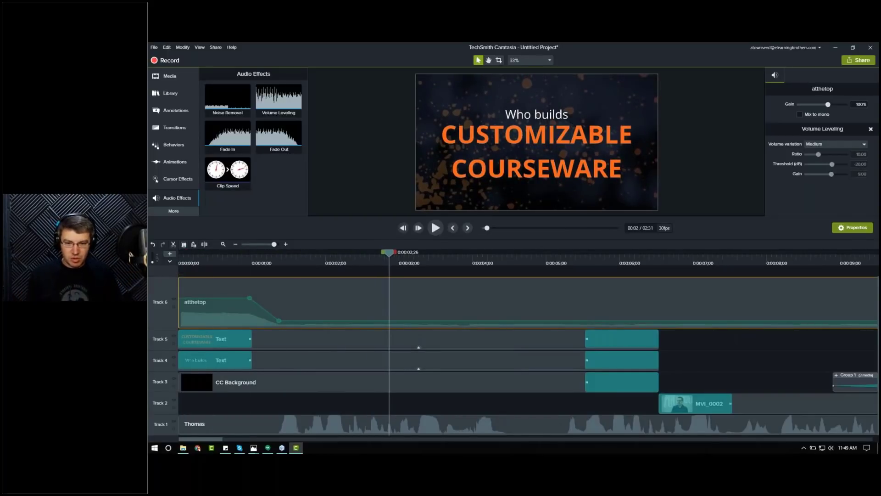
# Step: Add a volume point near 2:17 on the atthetop music track and raise the volume after it to 90% for the ending
pyautogui.click(226, 244)
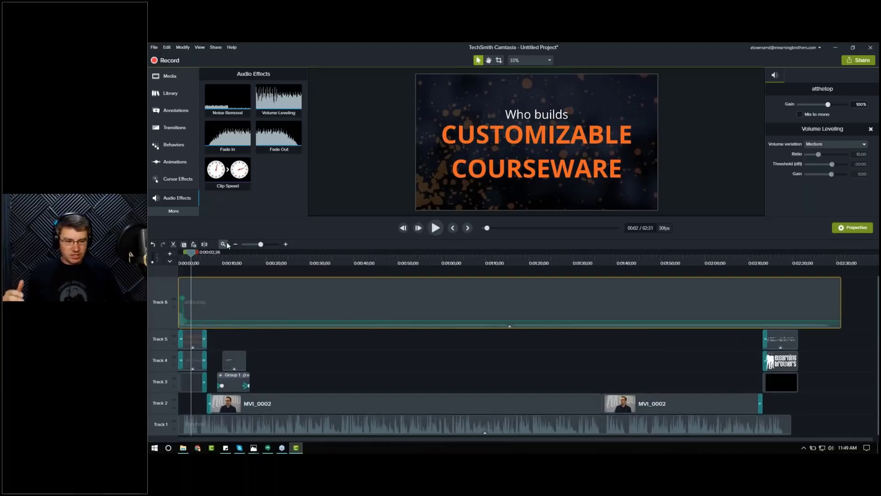
pyautogui.click(769, 265)
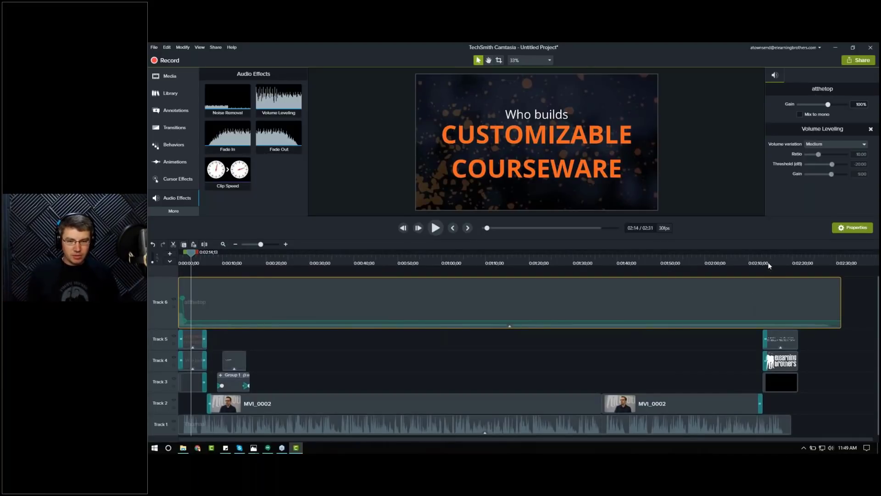
pyautogui.click(287, 244)
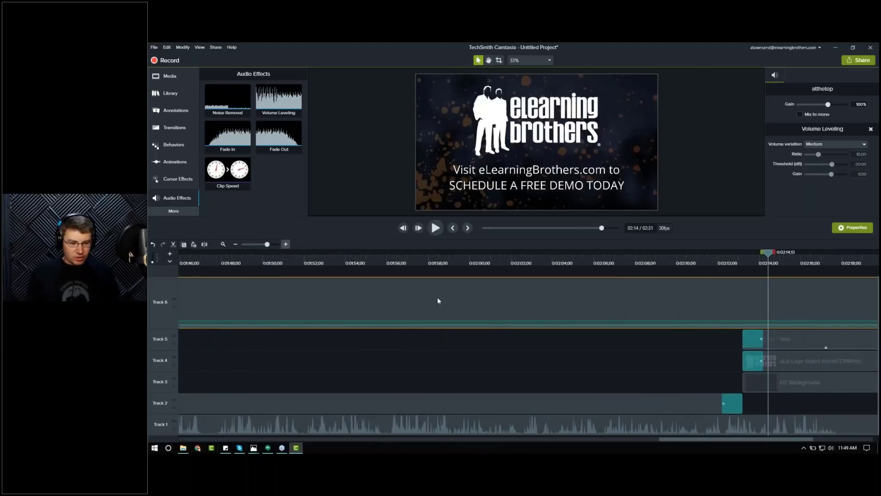
pyautogui.moveTo(783, 438); pyautogui.dragTo(847, 438)
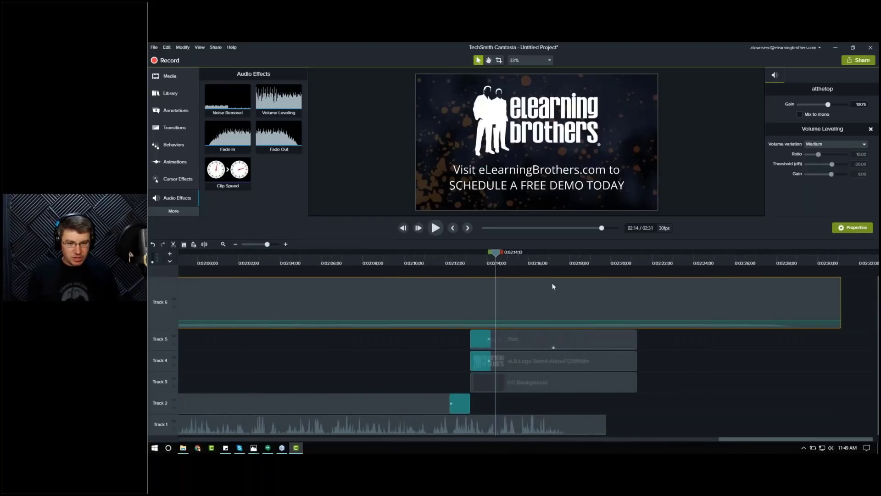
pyautogui.moveTo(547, 263); pyautogui.dragTo(564, 268)
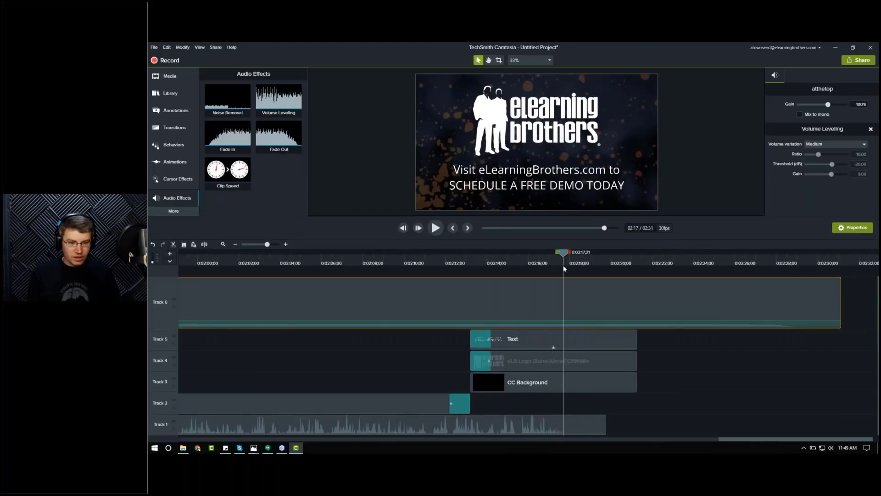
pyautogui.doubleClick(564, 320)
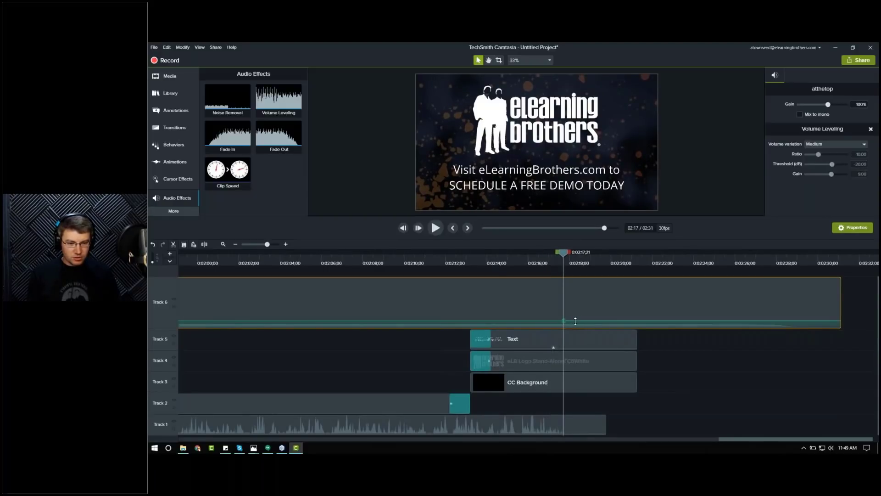
pyautogui.moveTo(599, 317); pyautogui.dragTo(597, 298)
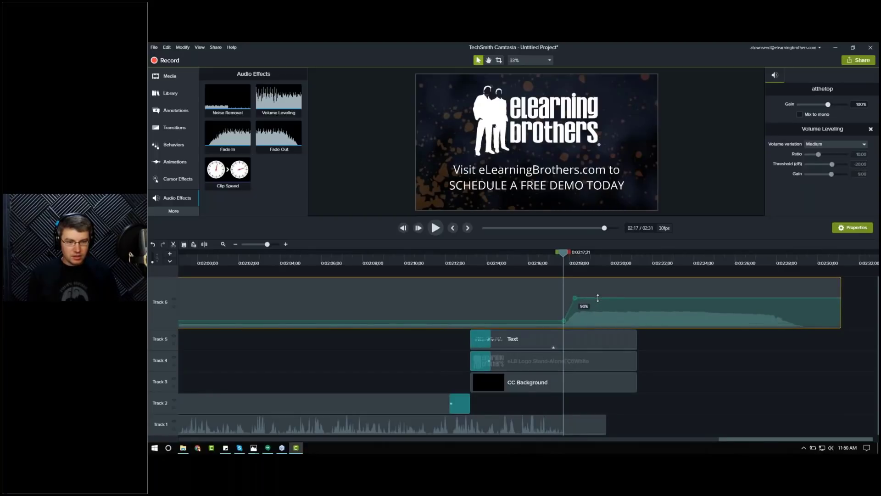
# Step: Play back the ending from about 2:16 to check the music volume
pyautogui.click(551, 261)
pyautogui.press('space')
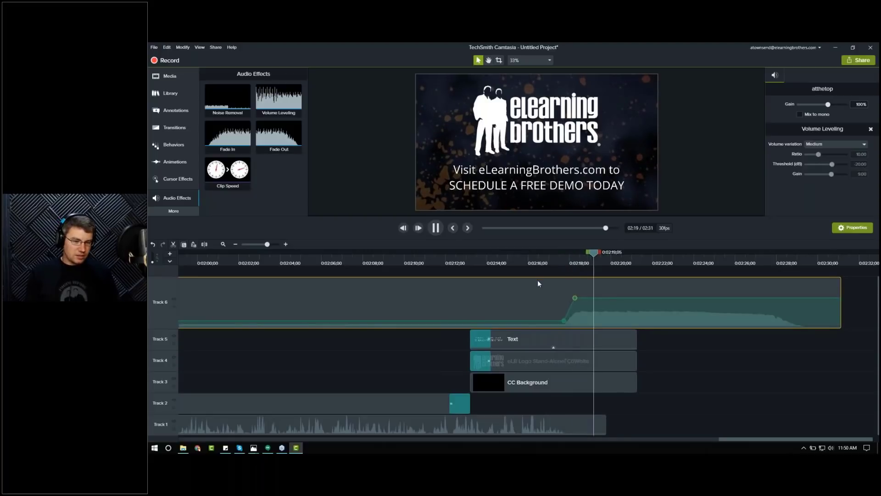
pyautogui.press('space')
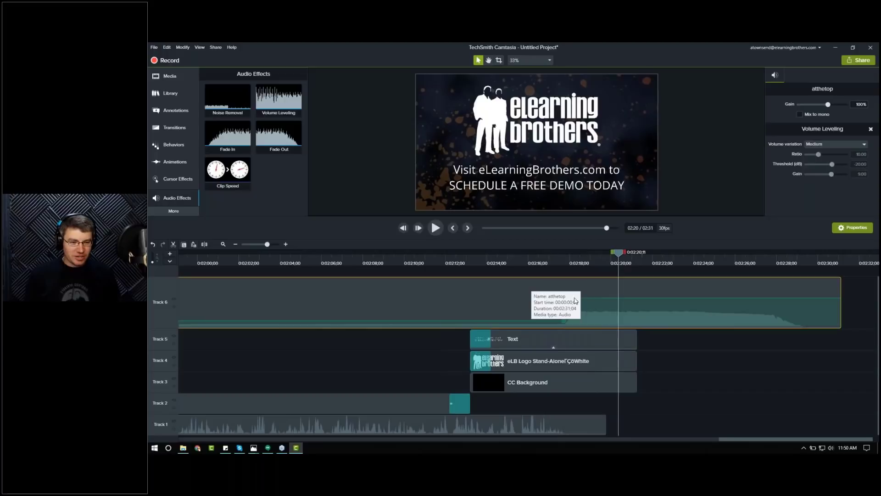
# Step: Split the music track at about 2:21 and delete the part that runs past the ending
pyautogui.moveTo(629, 260)
pyautogui.mouseDown()
pyautogui.moveTo(828, 264)
pyautogui.moveTo(637, 271)
pyautogui.mouseUp()
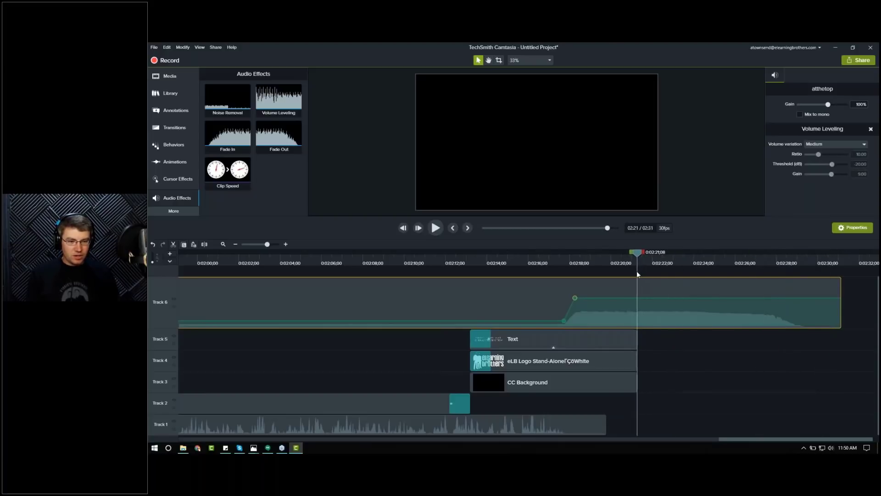
pyautogui.press('s')
pyautogui.click(707, 319)
pyautogui.press('Delete')
pyautogui.click(632, 318)
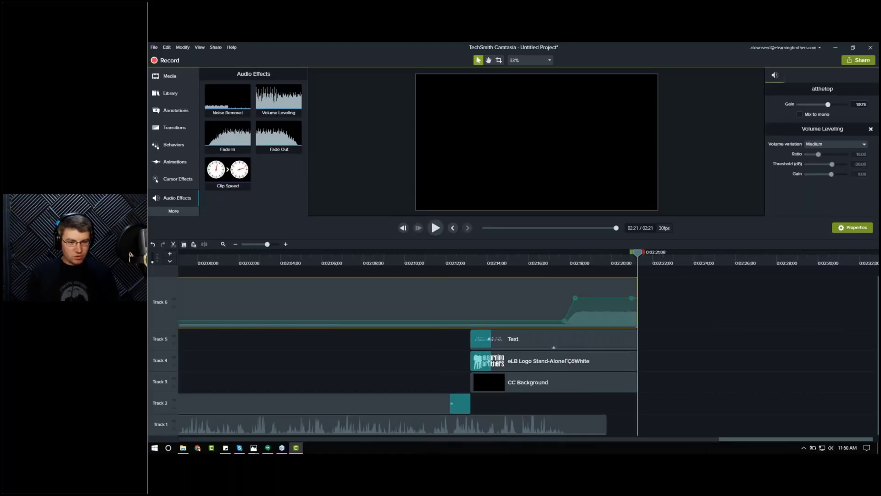
pyautogui.moveTo(635, 298); pyautogui.dragTo(661, 368)
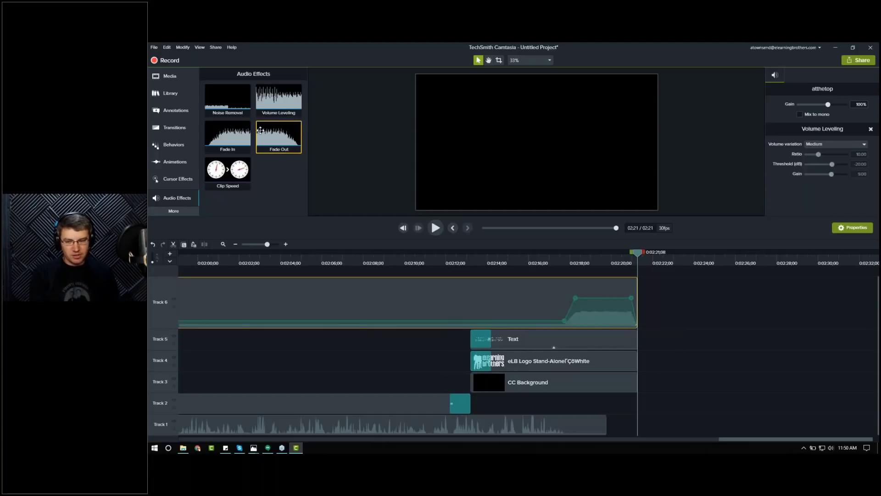
# Step: Preview the ending again, then fit the whole project in view and restore the music track to normal height
pyautogui.click(568, 257)
pyautogui.press('space')
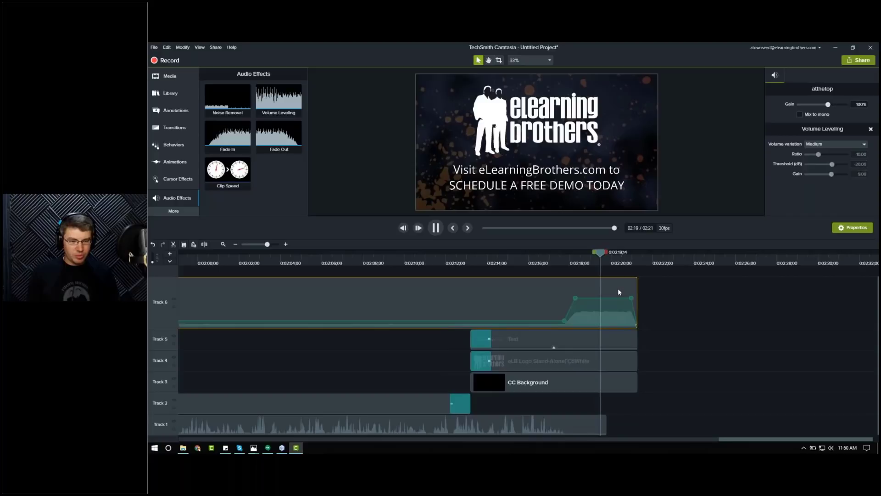
pyautogui.click(223, 245)
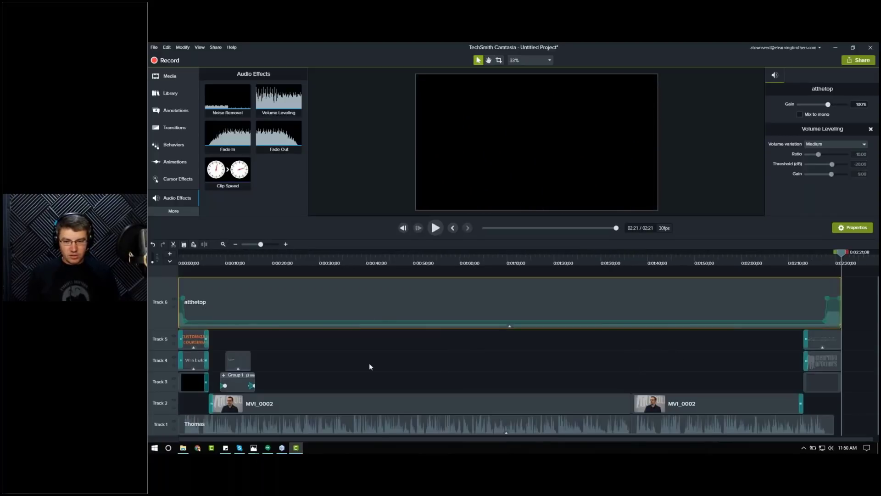
pyautogui.click(368, 362)
pyautogui.moveTo(164, 288); pyautogui.dragTo(165, 308)
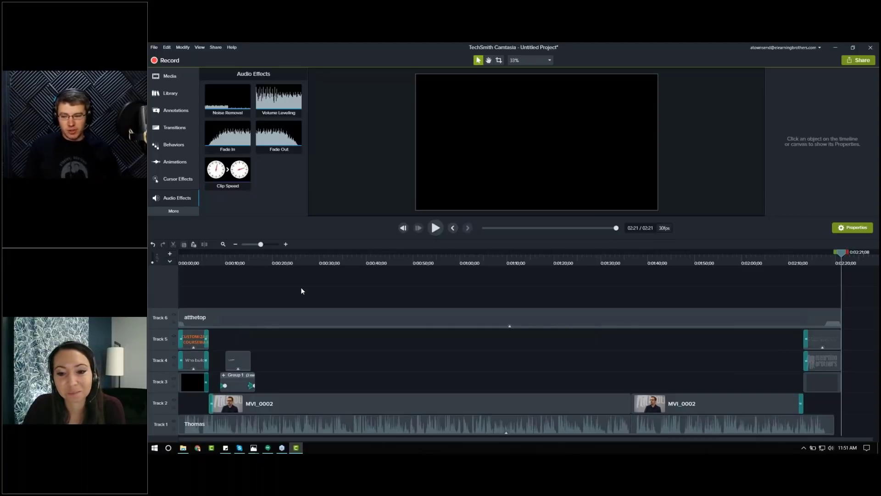
# Step: Try adding two volume points on the Thomas narration near 2:12 and raising the volume between them
pyautogui.click(399, 263)
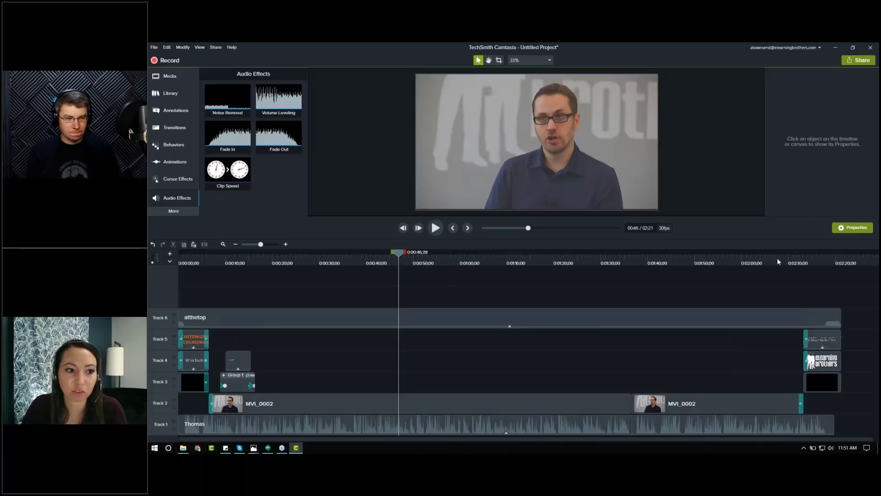
pyautogui.click(806, 264)
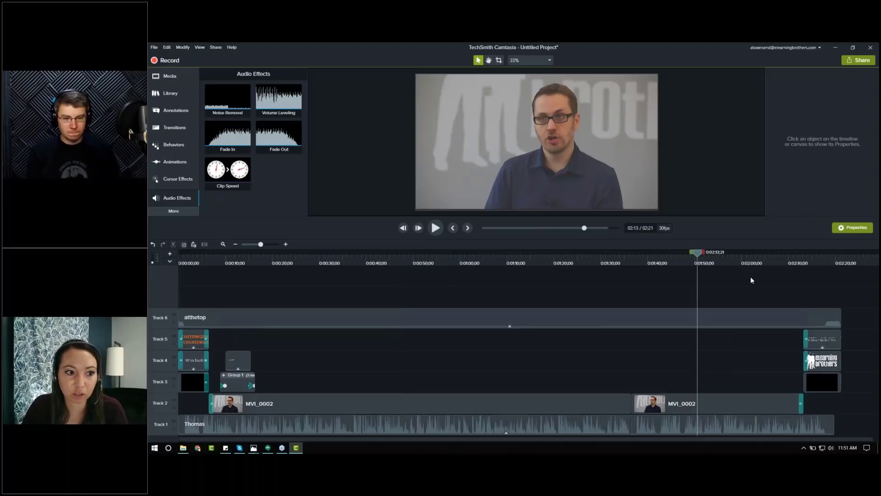
pyautogui.click(287, 244)
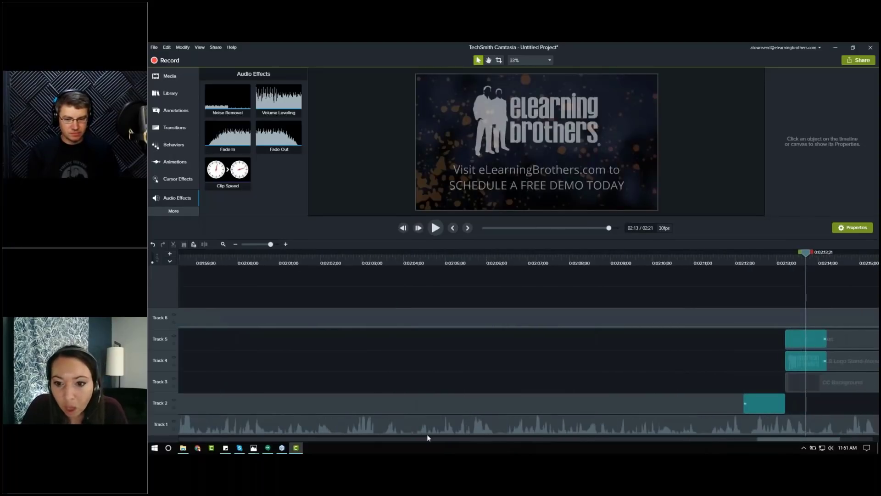
pyautogui.moveTo(158, 413); pyautogui.dragTo(157, 343)
pyautogui.hscroll(5, 827, 439)
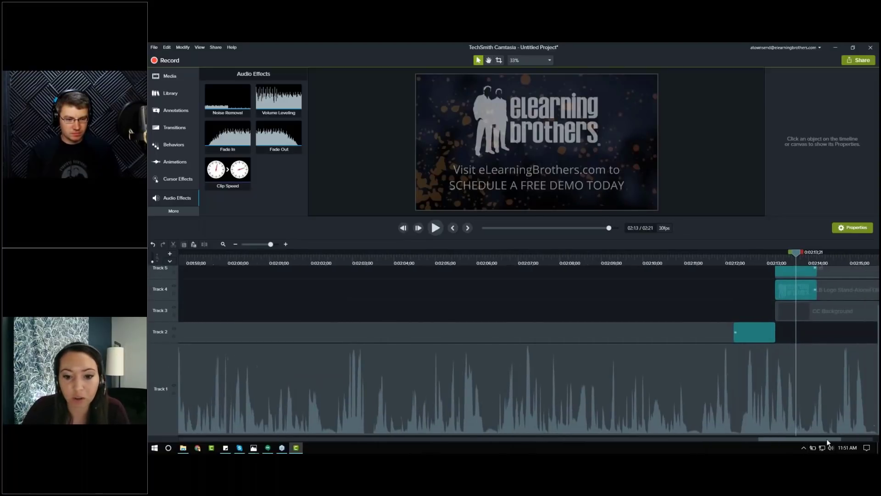
pyautogui.click(673, 255)
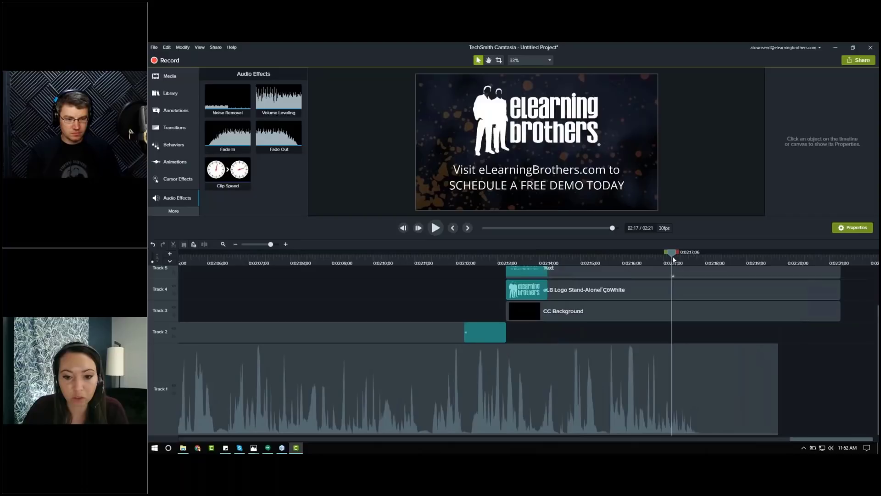
pyautogui.click(659, 397)
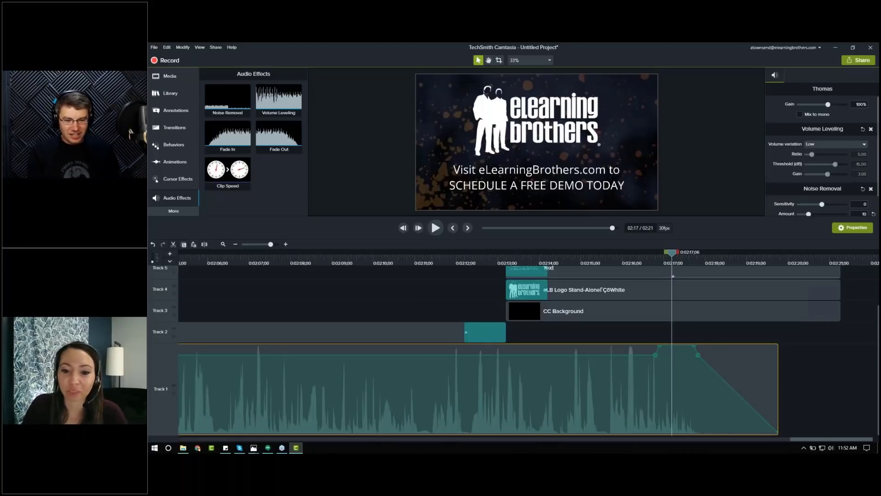
pyautogui.click(450, 354)
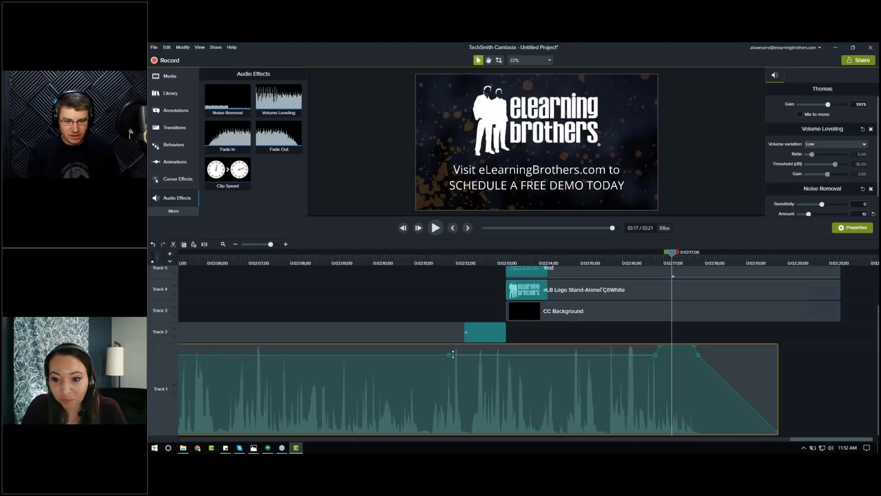
pyautogui.click(522, 355)
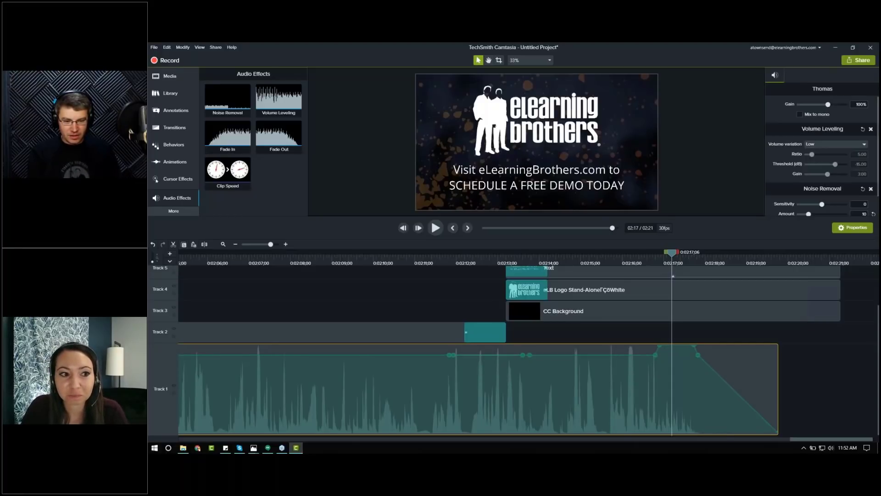
pyautogui.moveTo(485, 355); pyautogui.dragTo(483, 348)
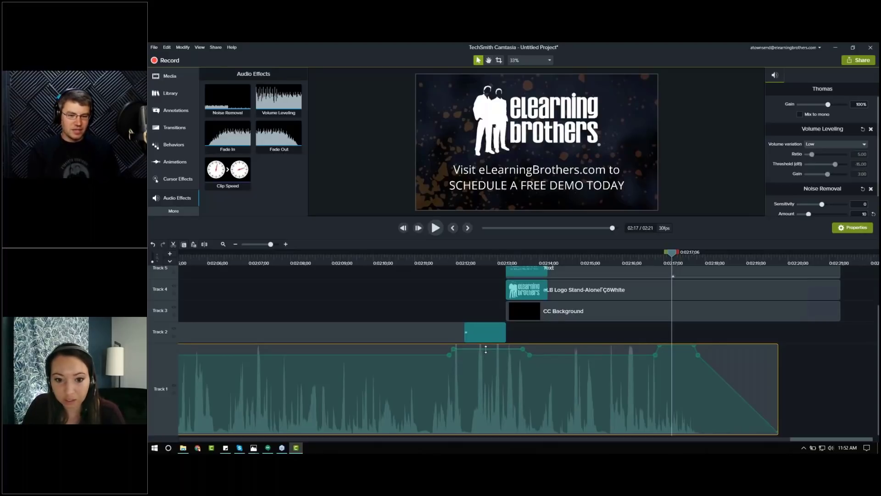
# Step: Delete the added volume points on the Thomas narration track
pyautogui.rightClick(453, 350)
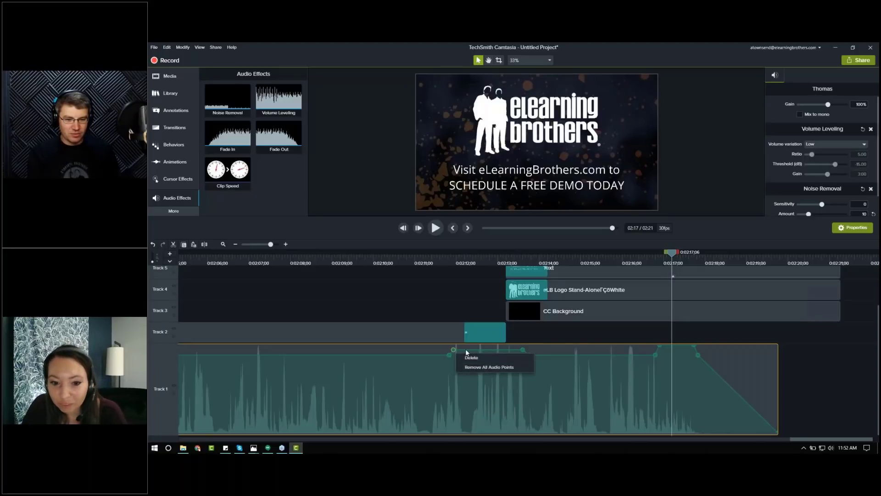
pyautogui.click(469, 357)
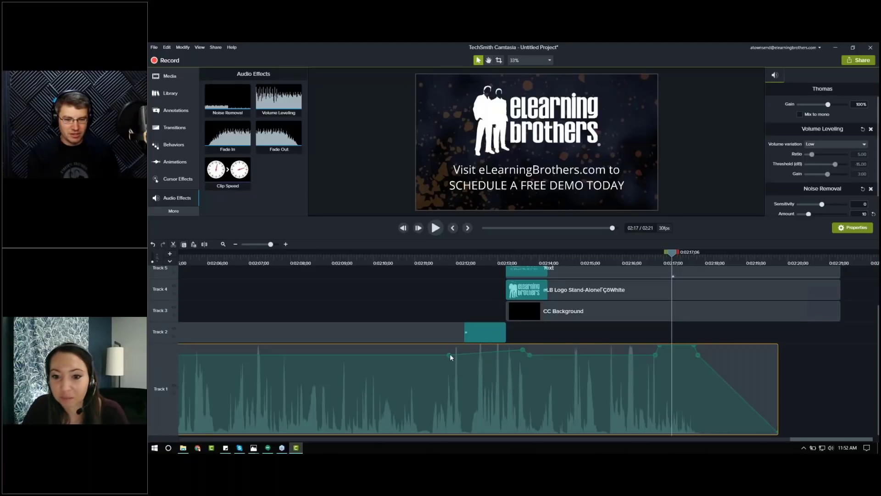
pyautogui.rightClick(450, 355)
pyautogui.click(469, 360)
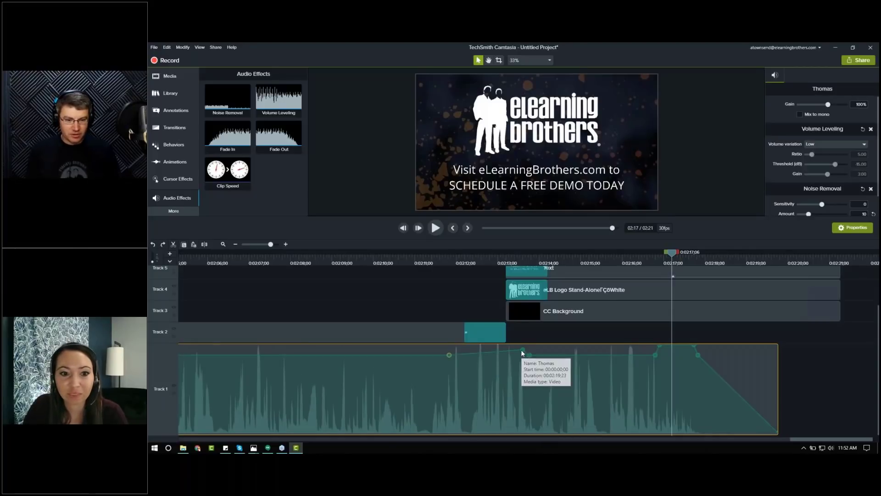
pyautogui.rightClick(522, 350)
pyautogui.click(530, 356)
pyautogui.rightClick(530, 355)
pyautogui.click(537, 362)
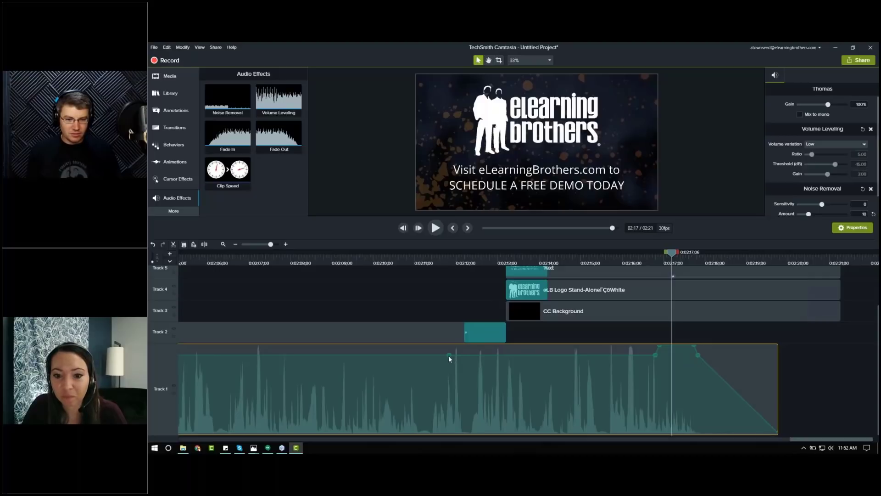
pyautogui.rightClick(449, 355)
pyautogui.click(457, 362)
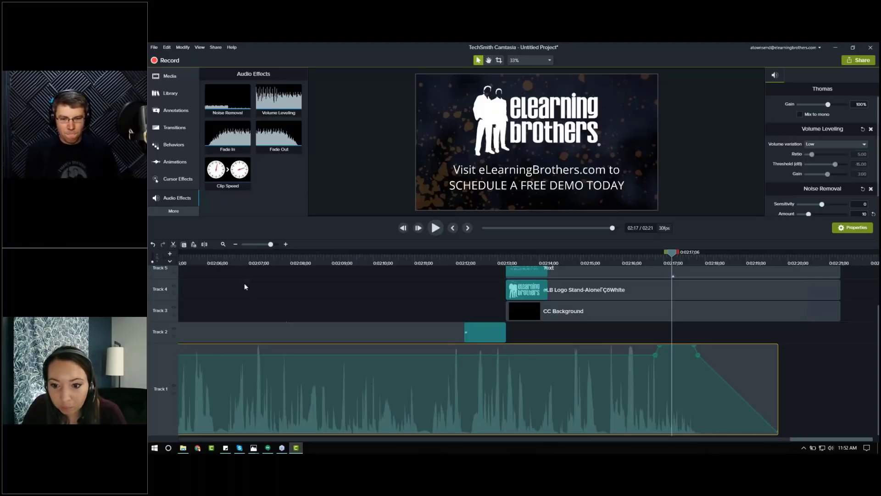
# Step: Restore the narration track height, return the playhead to the start, and open the Captions panel
pyautogui.click(223, 245)
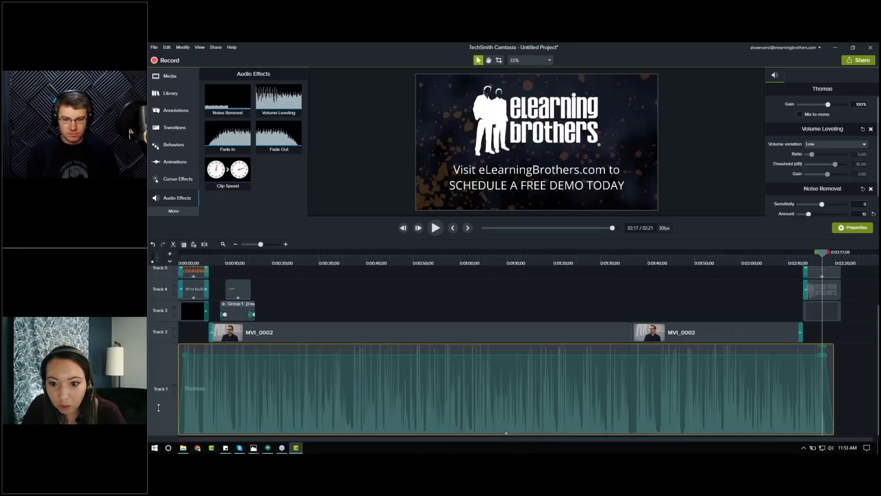
pyautogui.moveTo(158, 407); pyautogui.dragTo(158, 412)
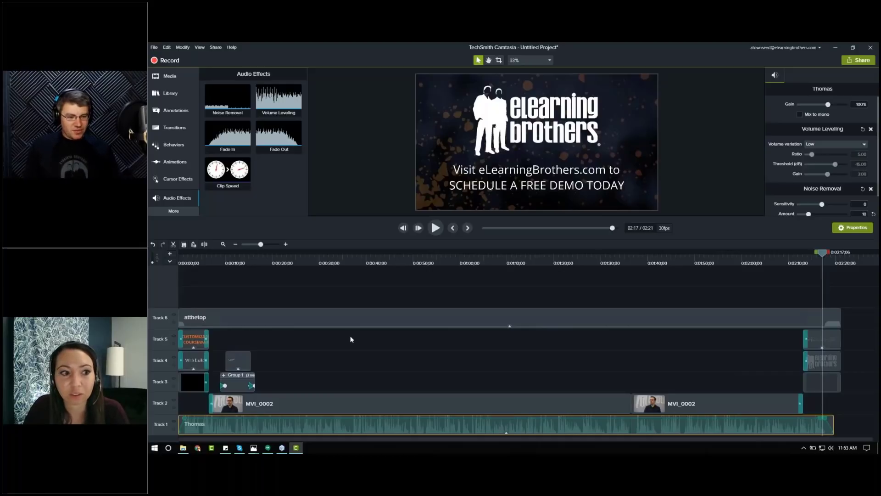
pyautogui.moveTo(821, 252); pyautogui.dragTo(168, 257)
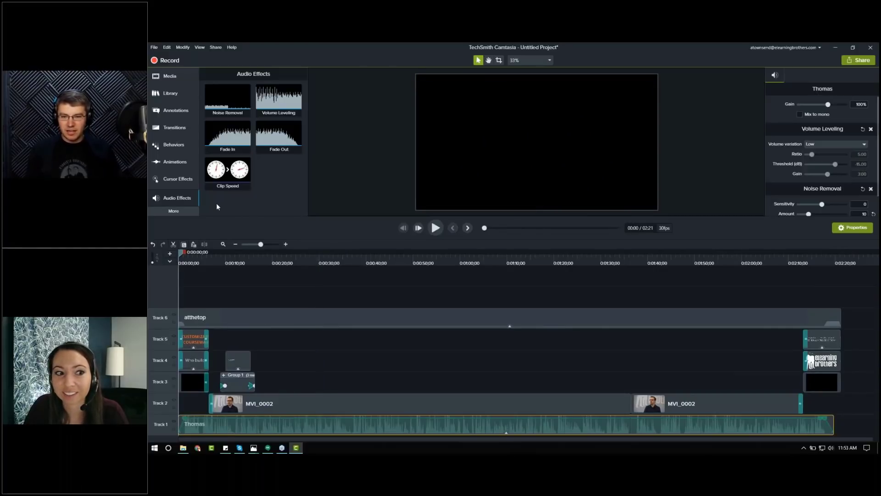
pyautogui.click(172, 211)
pyautogui.click(227, 261)
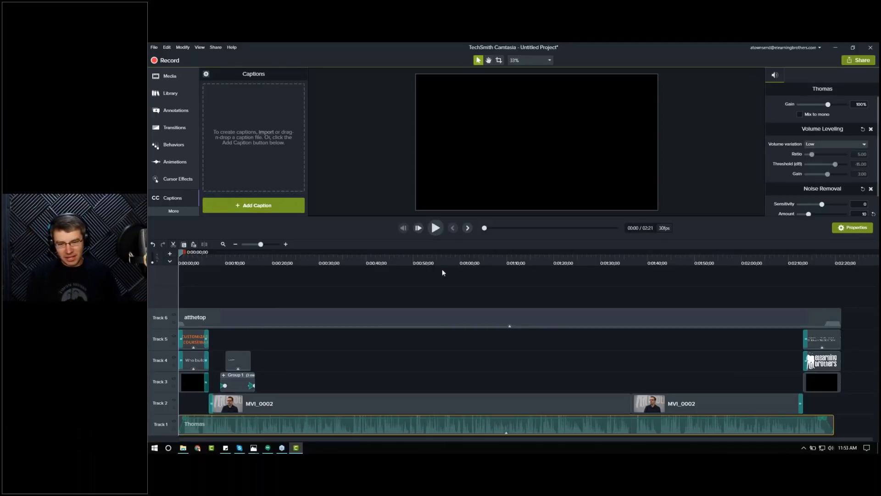
# Step: Move the atthetop music clip onto the bottom track below the Thomas narration
pyautogui.click(235, 245)
pyautogui.moveTo(235, 314); pyautogui.dragTo(537, 309)
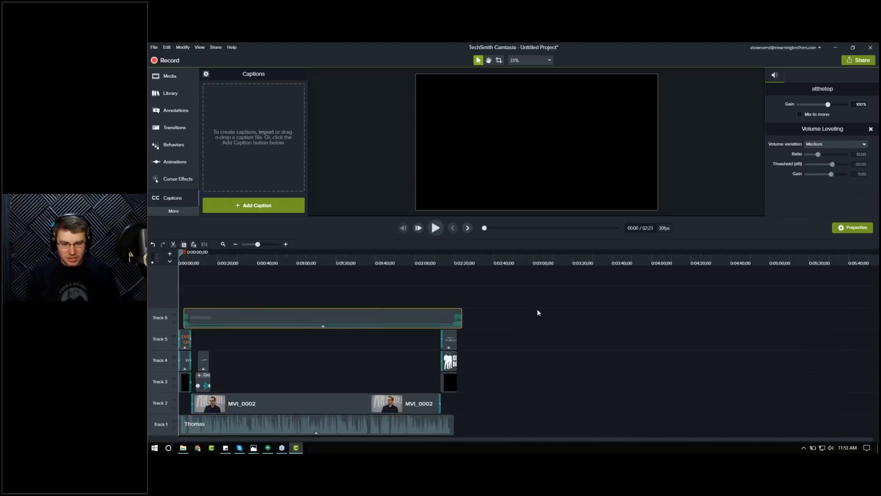
pyautogui.moveTo(457, 311); pyautogui.dragTo(213, 386)
pyautogui.click(616, 314)
pyautogui.moveTo(616, 314); pyautogui.dragTo(243, 426)
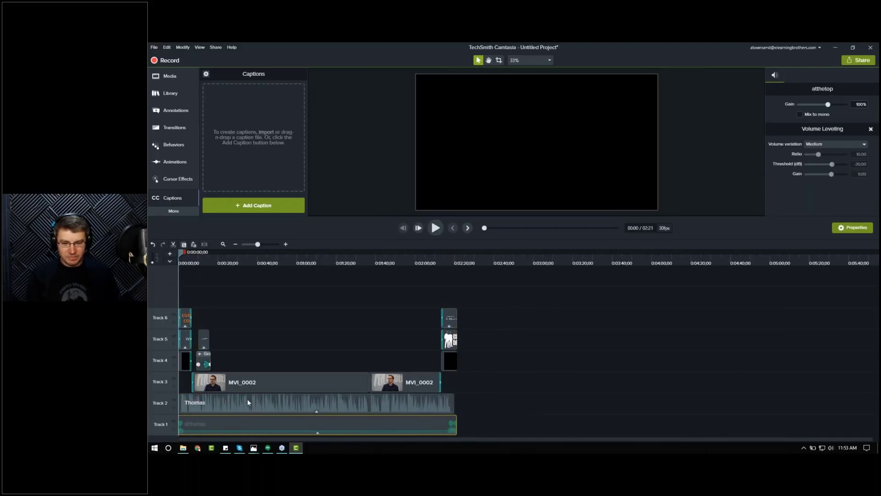
# Step: Add a blank caption on a new track and move it to start about 1 second into the timeline
pyautogui.click(222, 244)
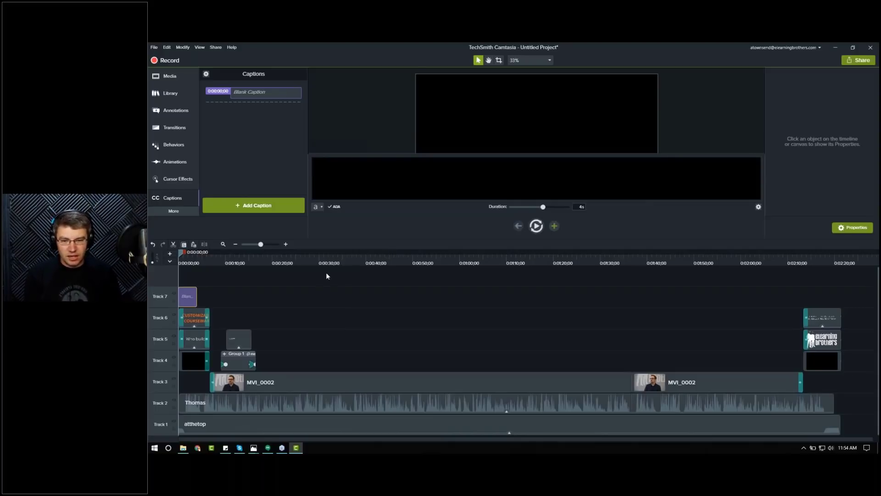
pyautogui.click(285, 244)
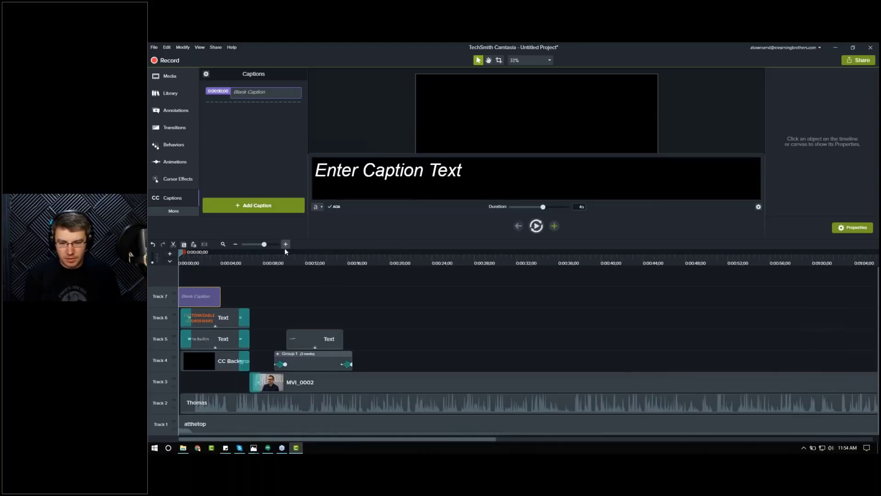
pyautogui.click(197, 263)
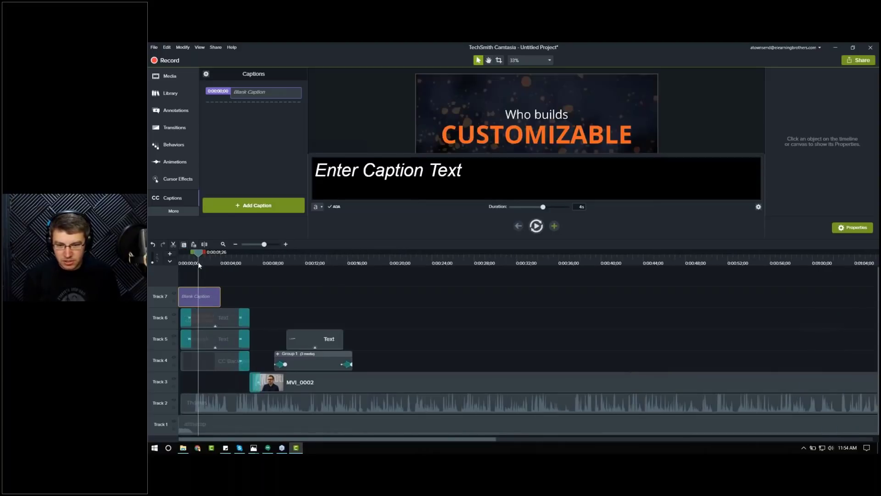
pyautogui.moveTo(197, 264); pyautogui.dragTo(193, 263)
pyautogui.moveTo(204, 294); pyautogui.dragTo(218, 297)
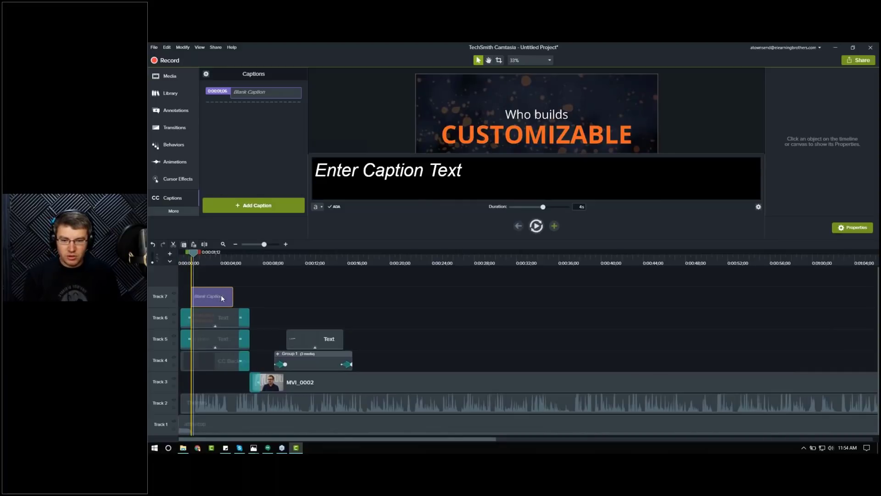
pyautogui.moveTo(225, 296); pyautogui.dragTo(218, 296)
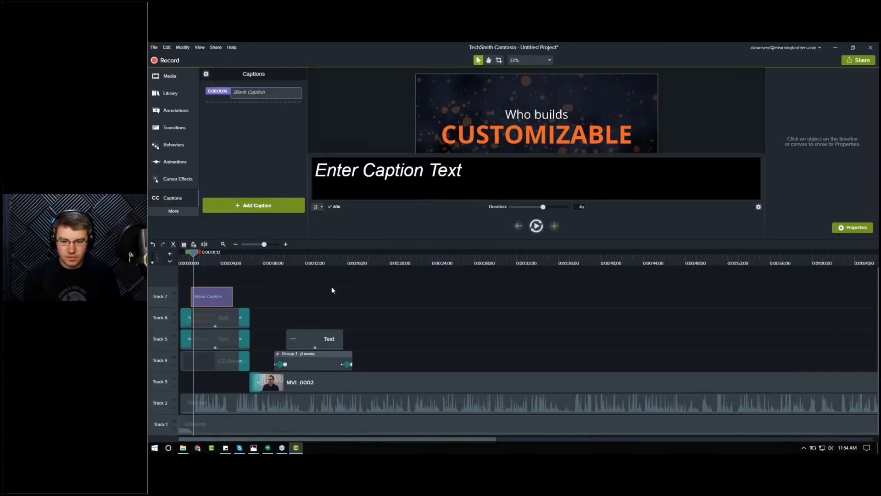
# Step: Enter the first caption text "So our Customizable Courseware is"
pyautogui.click(535, 227)
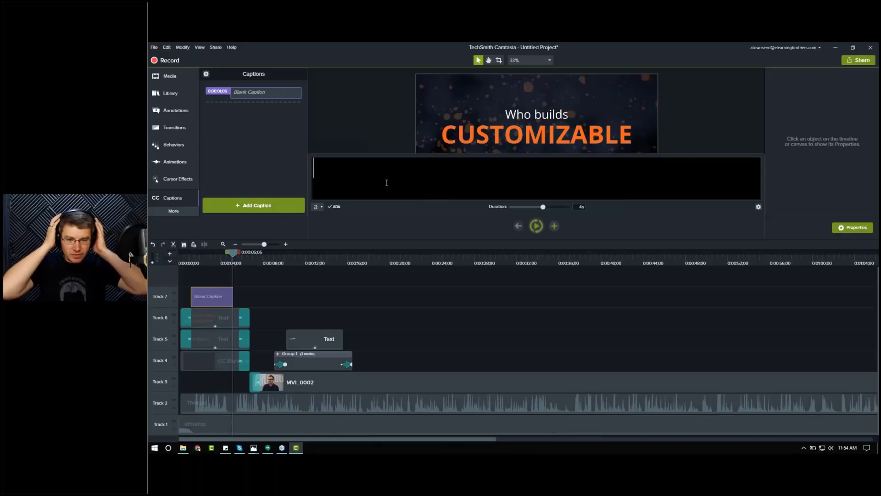
pyautogui.write('So our Custo')
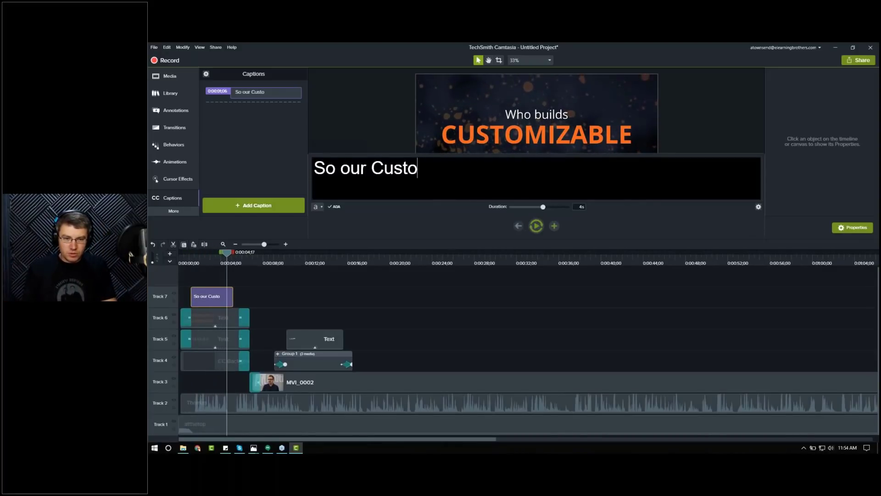
pyautogui.write('mizable Courseware')
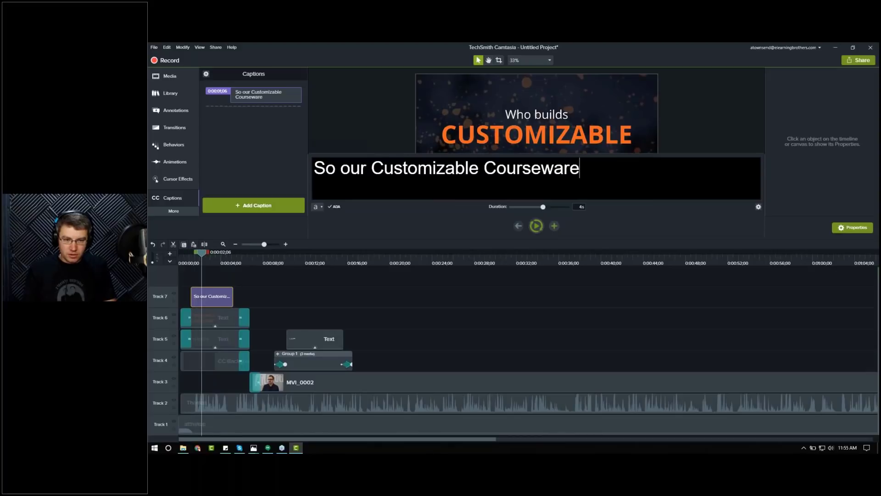
pyautogui.write(' is')
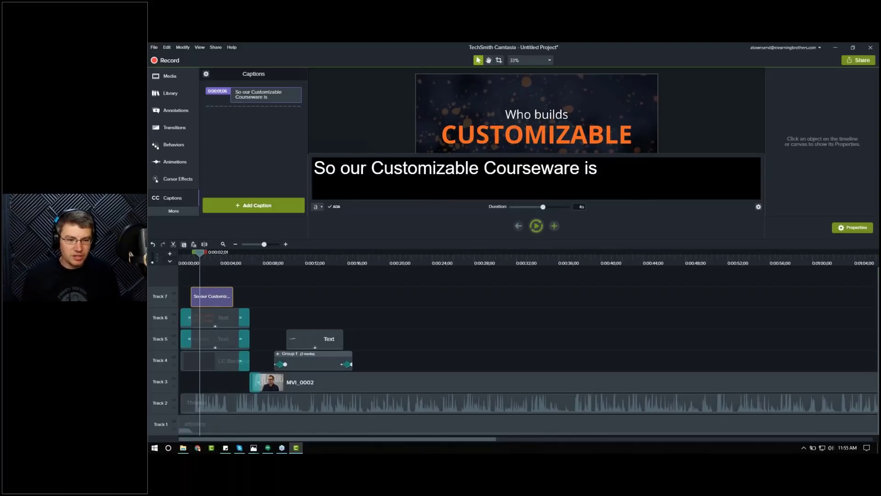
# Step: Add a second caption reading "a long process that takes a lot of really awesome individuals"
pyautogui.click(554, 226)
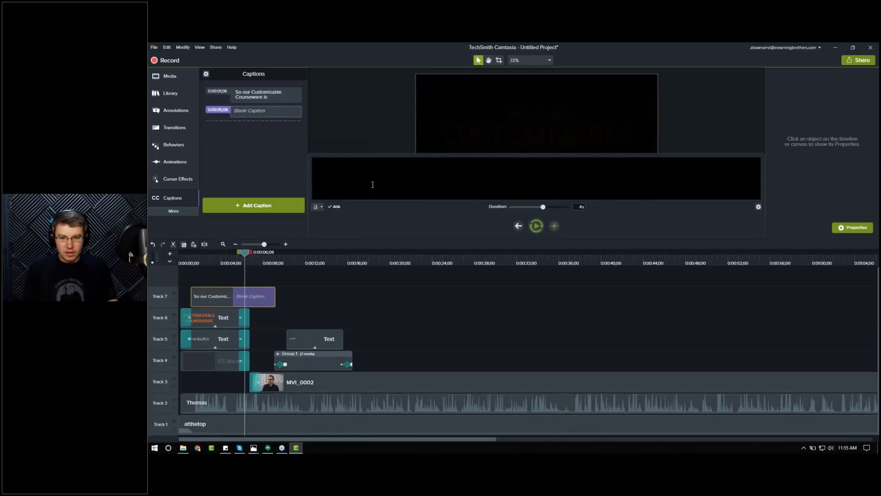
pyautogui.write('a lo')
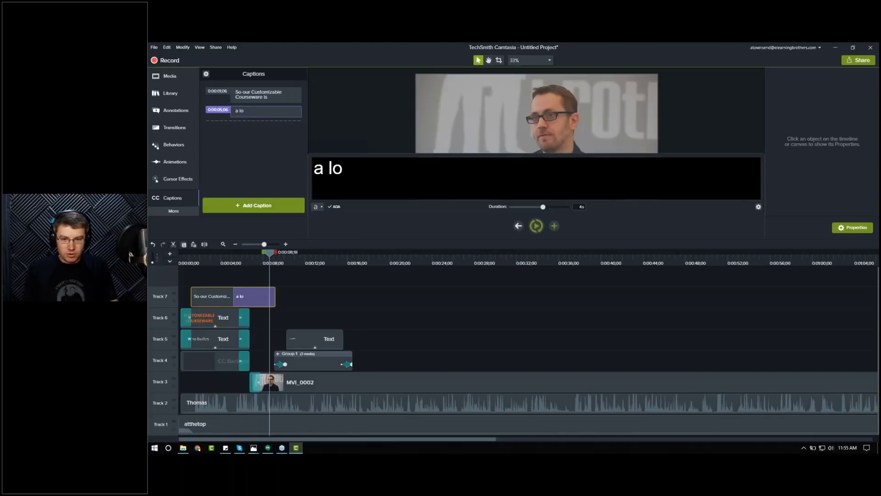
pyautogui.write('ng process that takes a lot of')
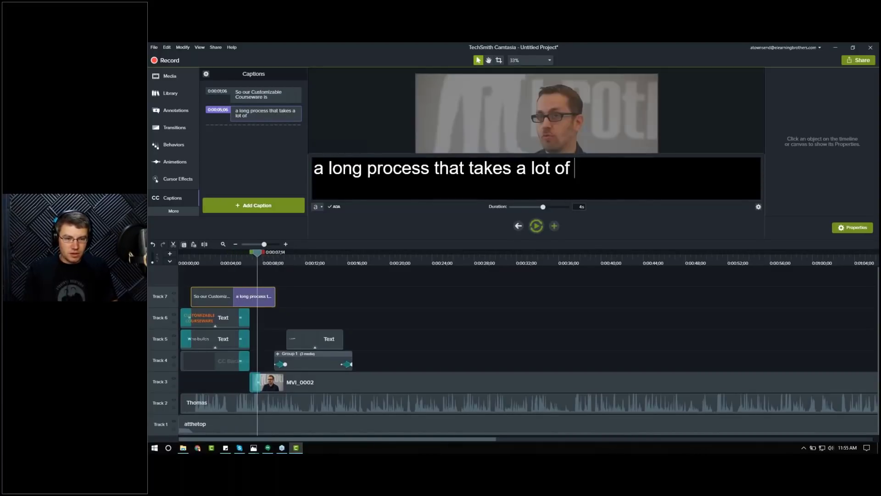
pyautogui.write(' awe')
pyautogui.press('BackSpace')
pyautogui.press('BackSpace')
pyautogui.press('BackSpace')
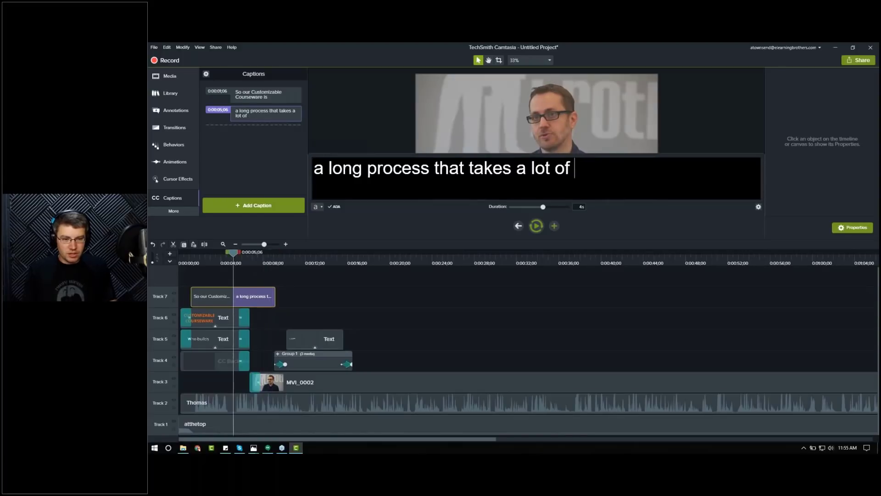
pyautogui.write('really awesome indiviculat')
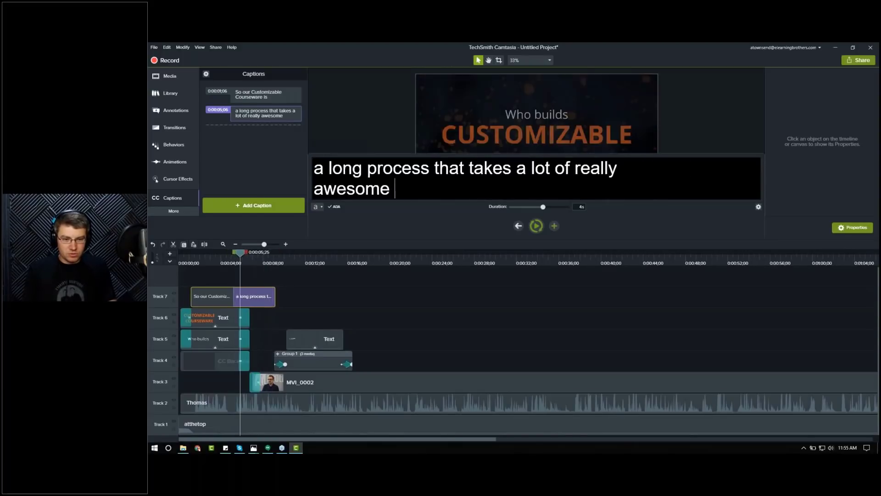
pyautogui.press('BackSpace')
pyautogui.press('BackSpace')
pyautogui.press('BackSpace')
pyautogui.press('BackSpace')
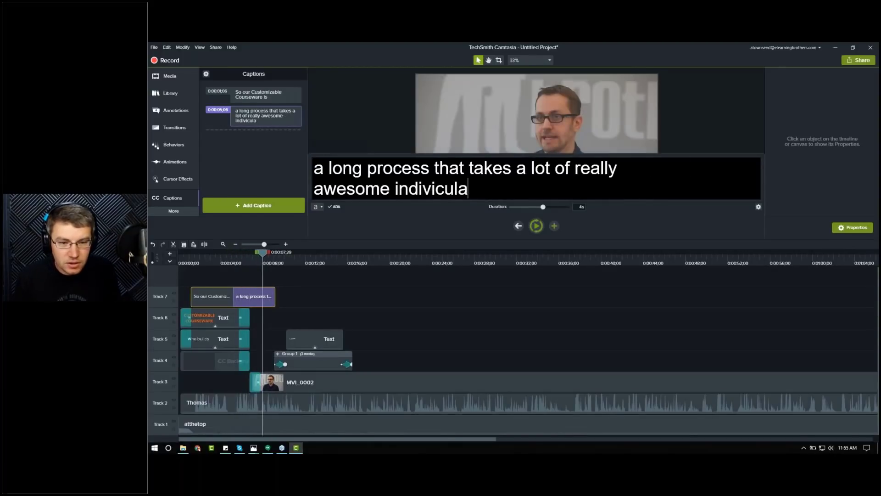
pyautogui.press('BackSpace')
pyautogui.write('duals')
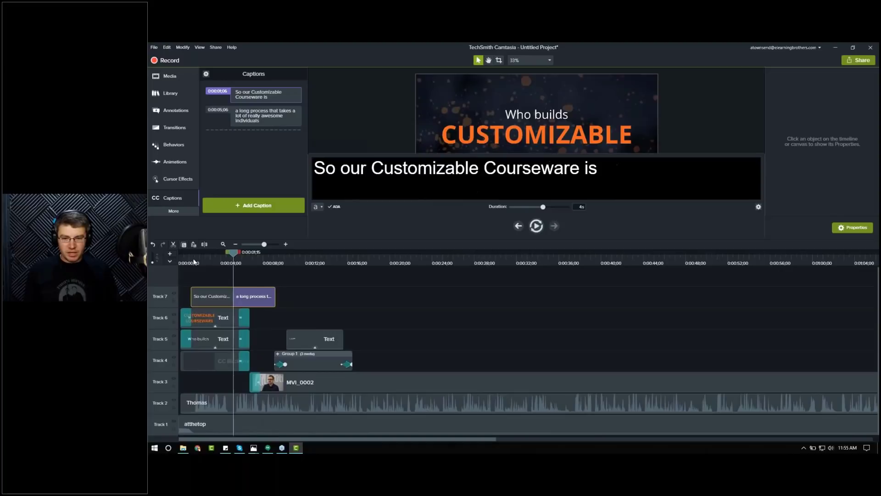
# Step: Play back the captioned opening from the start to review the captions
pyautogui.press('space')
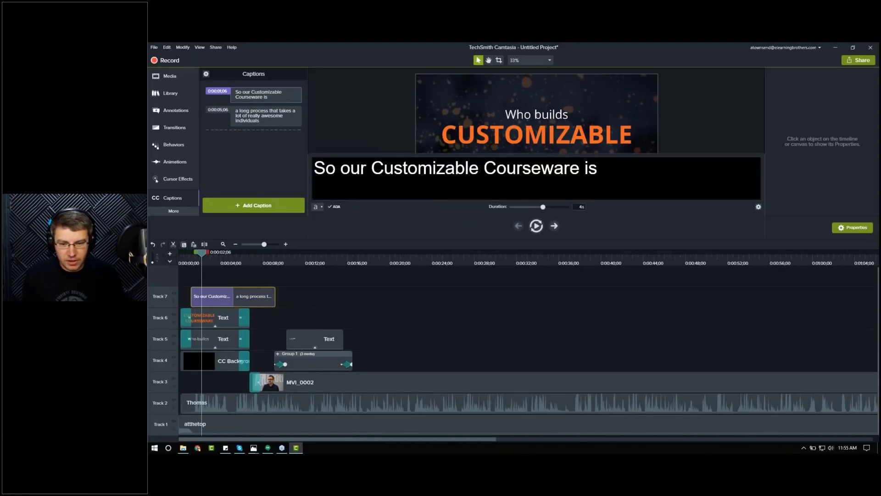
pyautogui.press('space')
pyautogui.click(188, 261)
pyautogui.press('space')
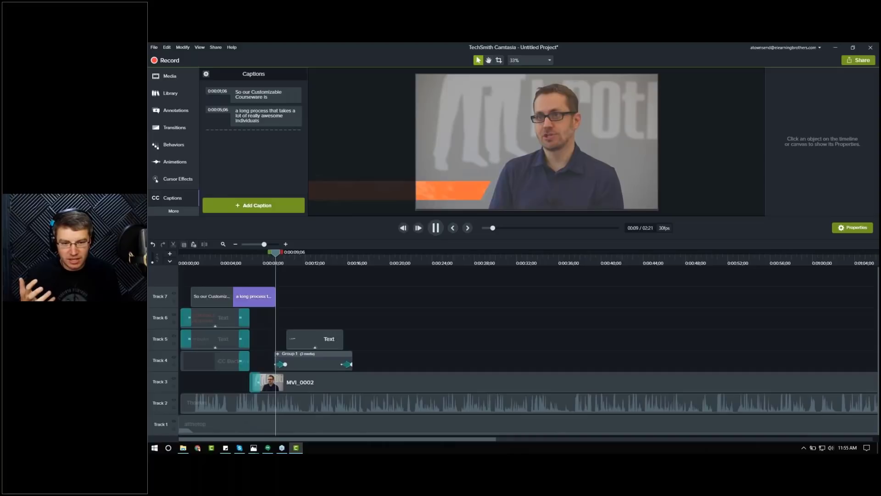
pyautogui.click(437, 229)
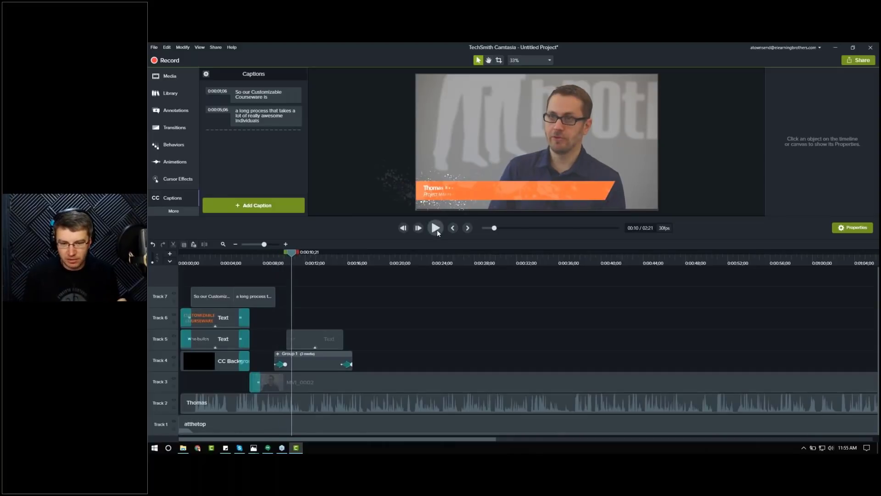
pyautogui.click(224, 244)
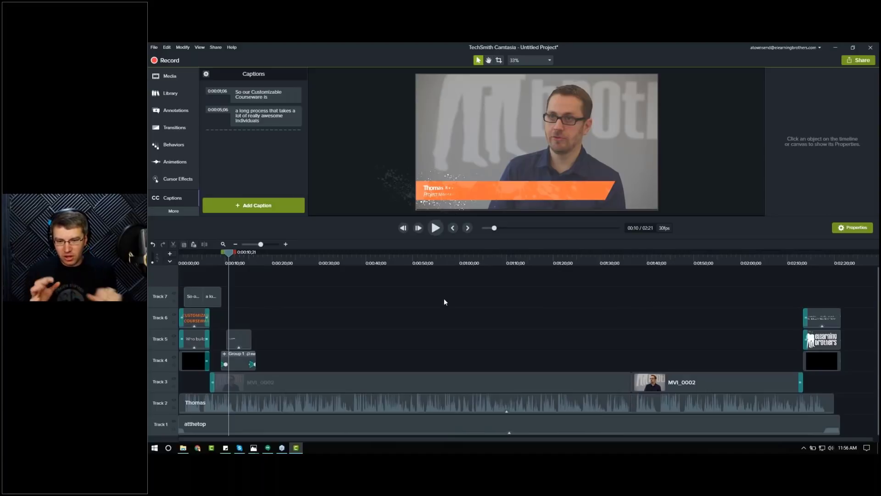
# Step: Move the words "a long" from the start of the second caption to the end of the first caption
pyautogui.click(215, 295)
pyautogui.moveTo(365, 169); pyautogui.dragTo(321, 165)
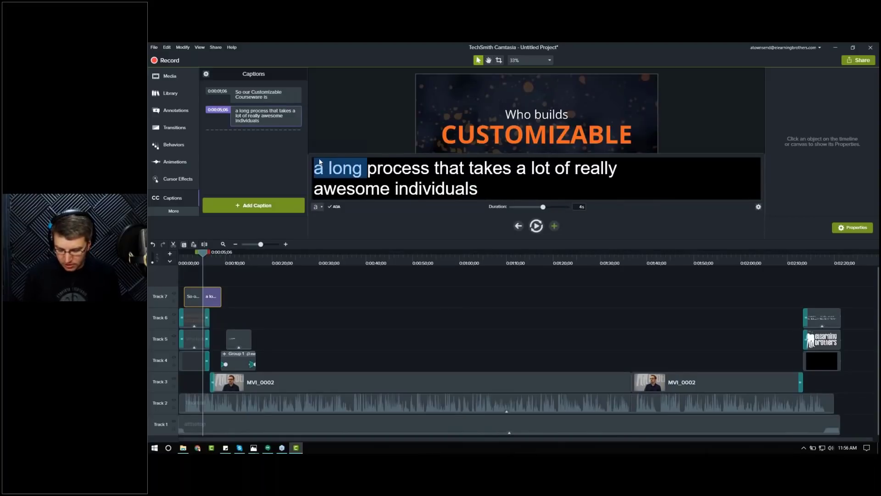
pyautogui.hotkey('ctrl', 'x')
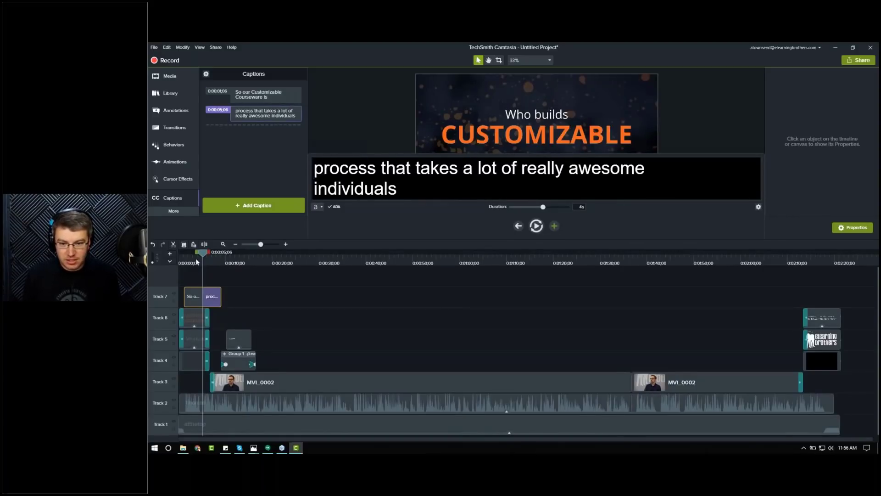
pyautogui.click(196, 297)
pyautogui.click(613, 173)
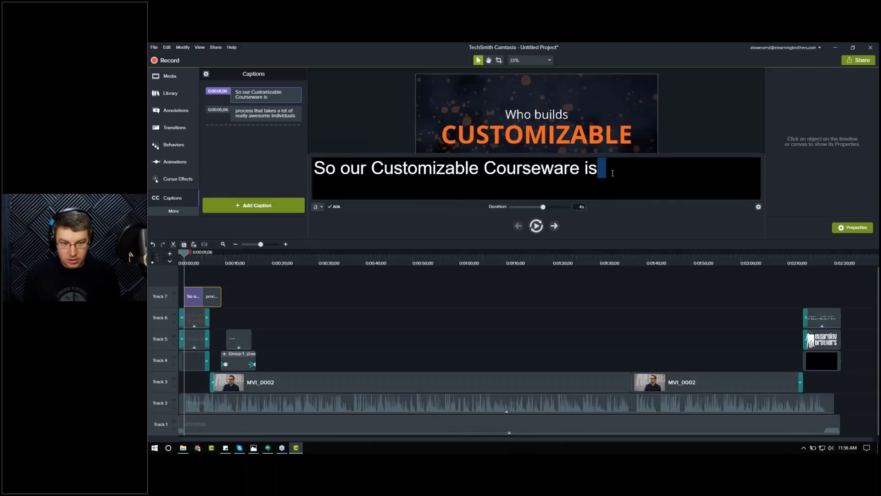
pyautogui.hotkey('ctrl', 'v')
pyautogui.press('BackSpace')
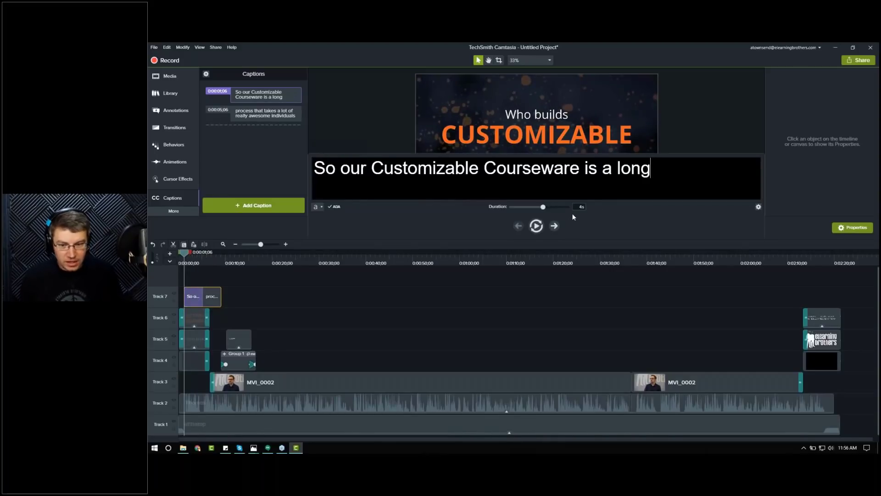
# Step: Extend the first caption's duration to about 4.4 seconds by shifting its boundary with the second caption
pyautogui.click(286, 244)
pyautogui.moveTo(351, 301); pyautogui.dragTo(365, 300)
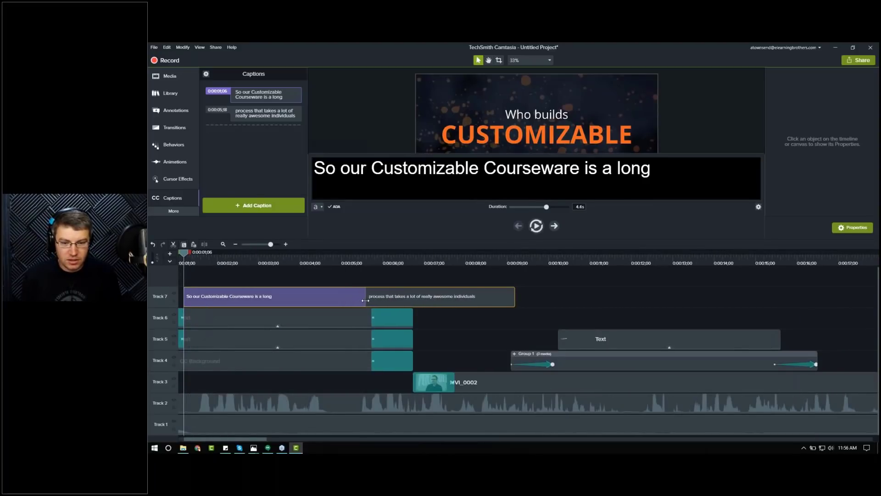
# Step: Preview the adjusted first caption from the start of the timeline
pyautogui.click(207, 268)
pyautogui.press('space')
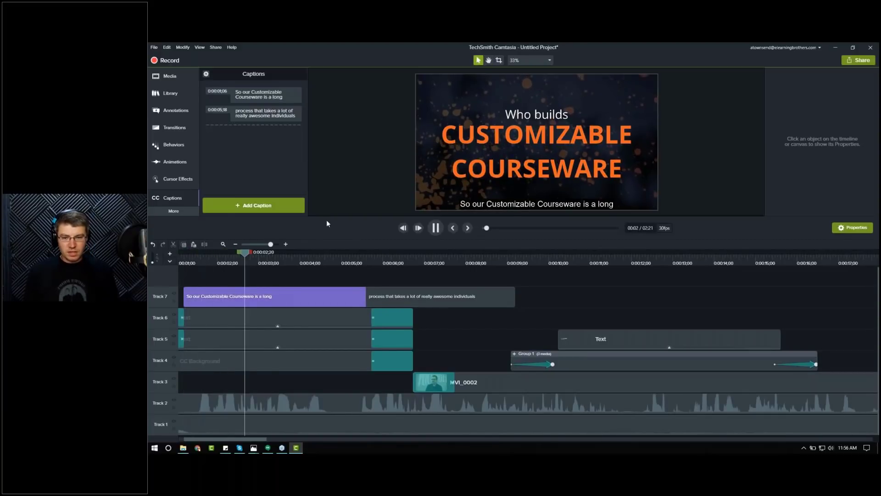
pyautogui.press('space')
pyautogui.hotkey('ctrl', '9')
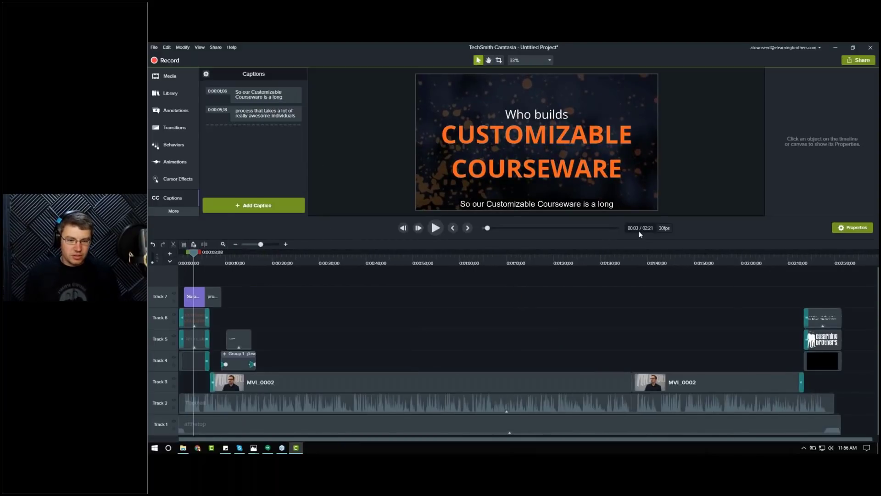
# Step: Try producing the video as a local MP4 only (up to 720p) file, then cancel the production wizard
pyautogui.click(852, 62)
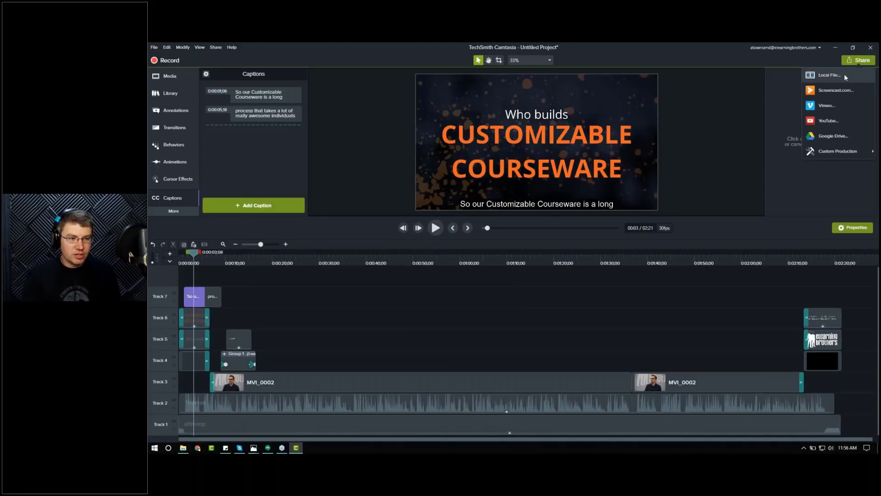
pyautogui.click(844, 74)
pyautogui.click(550, 178)
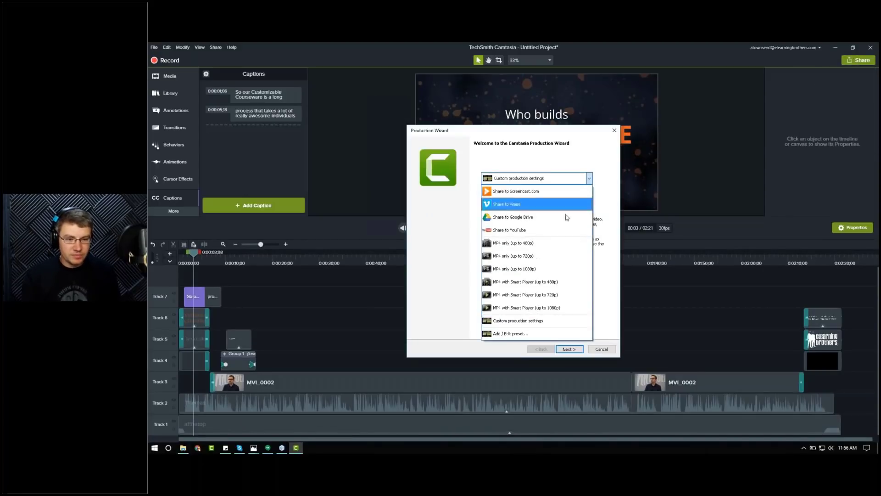
pyautogui.click(543, 256)
pyautogui.click(579, 349)
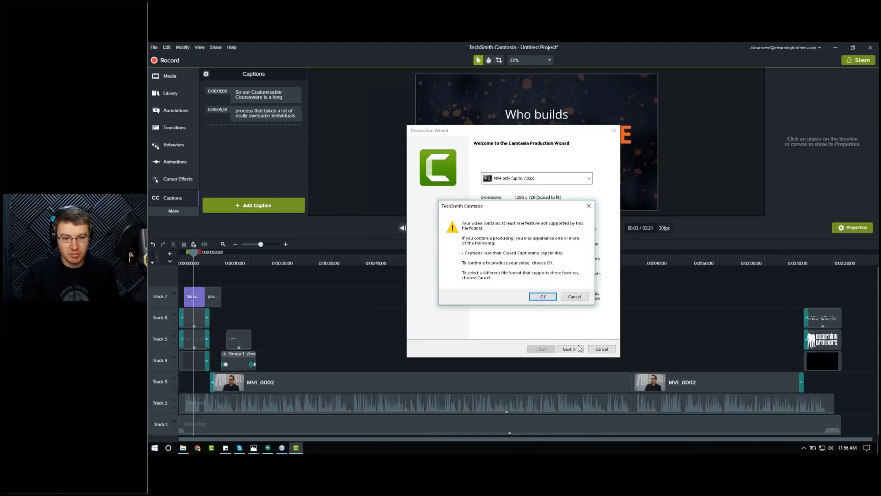
pyautogui.click(580, 297)
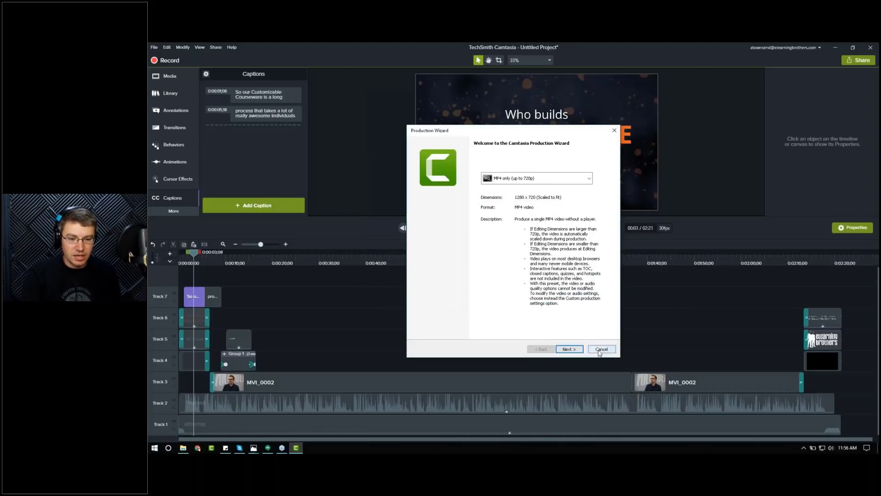
pyautogui.click(601, 349)
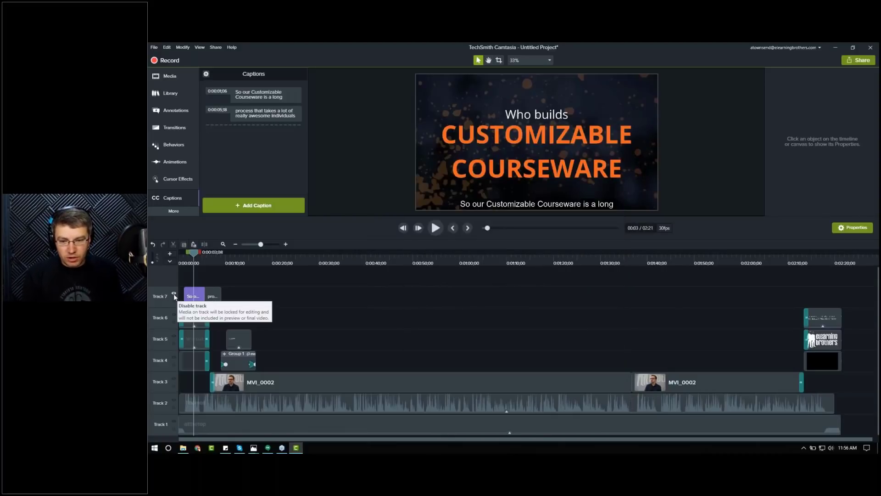
# Step: Disable and re-enable the caption track, then open the caption export-to-file dialog and cancel it
pyautogui.click(174, 295)
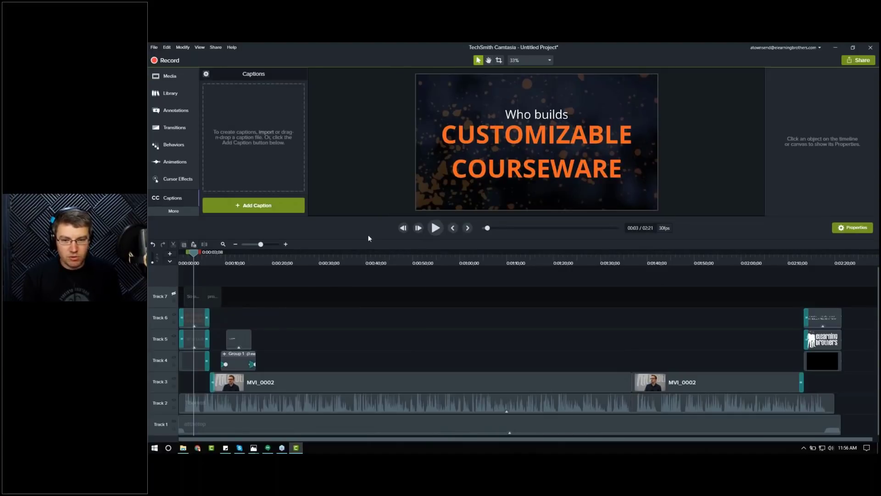
pyautogui.click(174, 295)
pyautogui.click(206, 74)
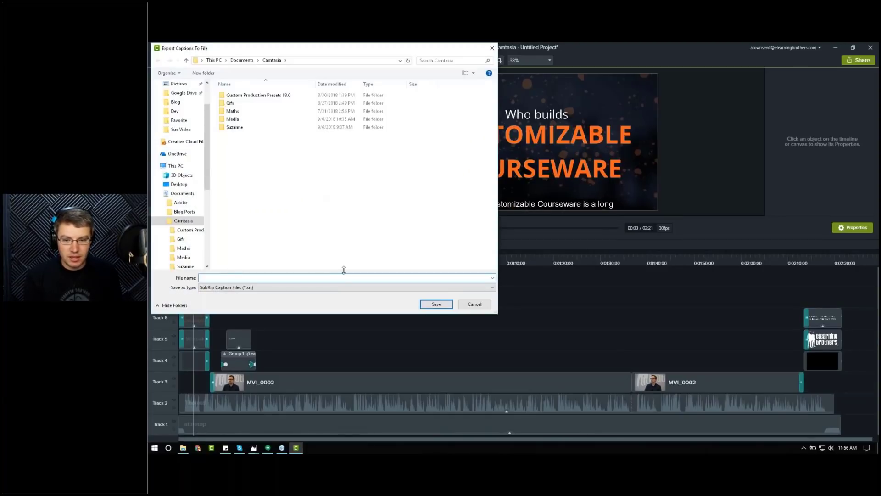
pyautogui.click(468, 305)
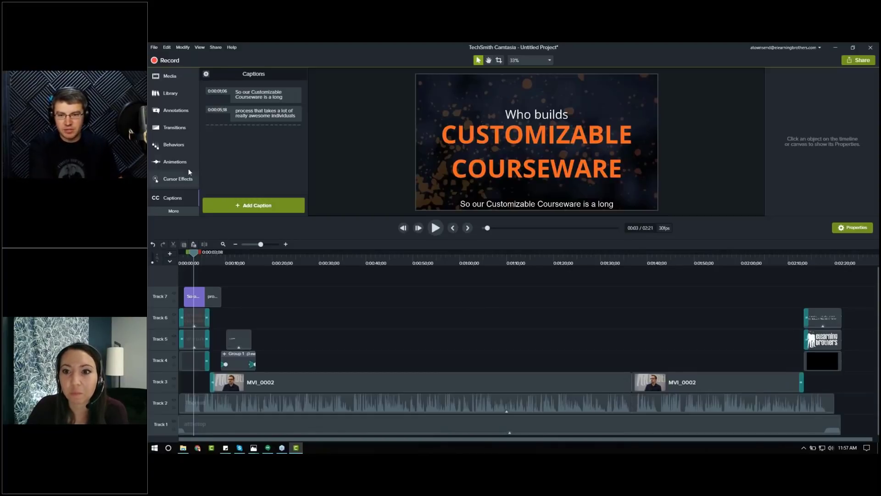
# Step: Apply the Device Frame visual effect to the second MVI_0002 clip on the timeline
pyautogui.click(167, 213)
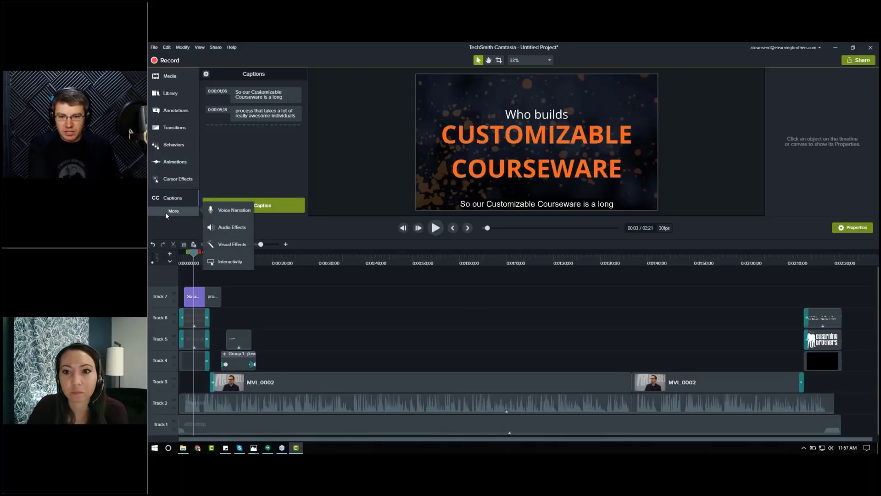
pyautogui.click(231, 244)
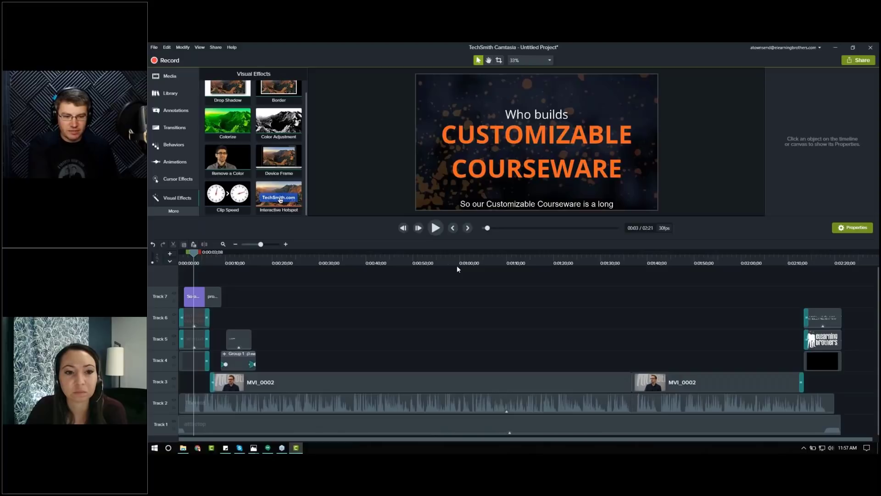
pyautogui.moveTo(278, 159); pyautogui.dragTo(665, 381)
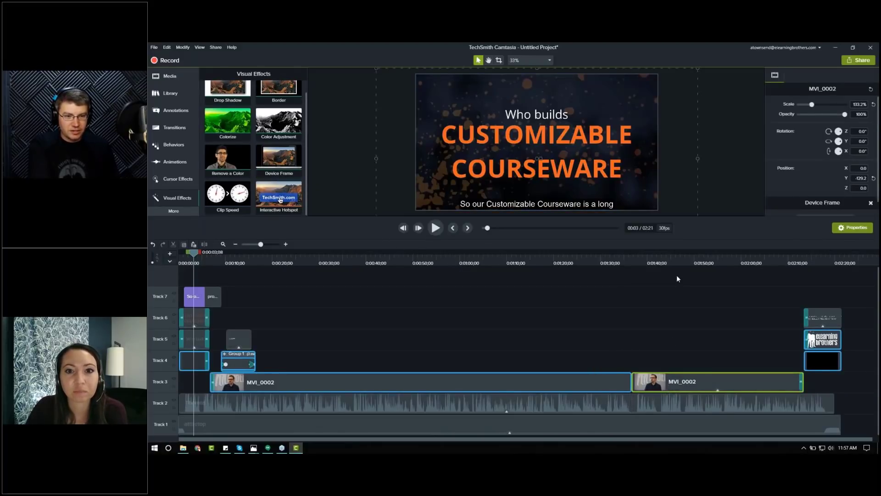
pyautogui.click(682, 260)
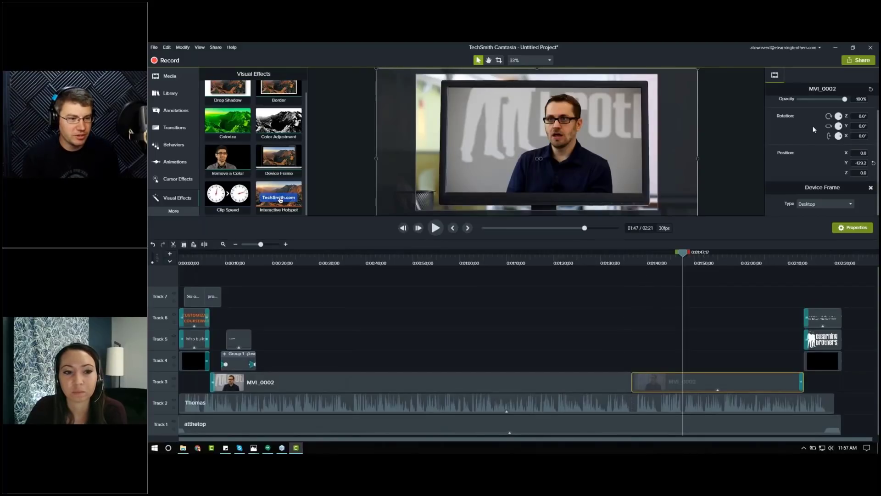
# Step: Switch the device frame type to iPhone, then to MacBook Pro
pyautogui.click(836, 205)
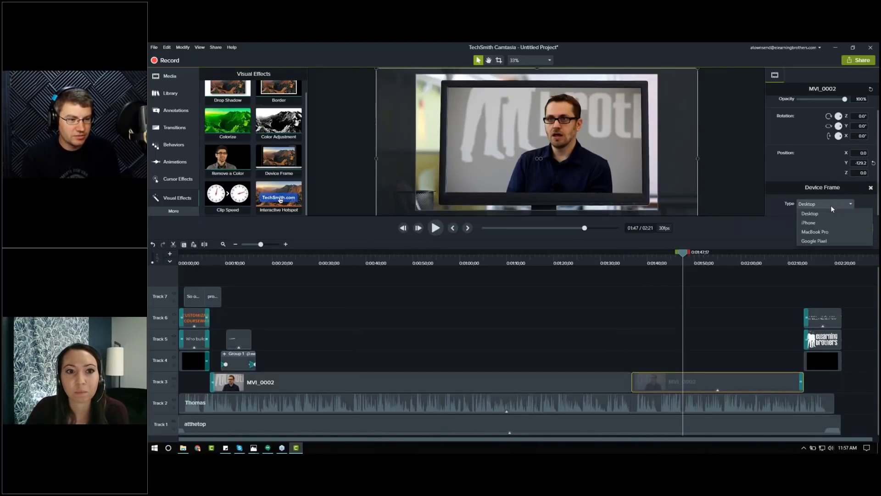
pyautogui.click(820, 222)
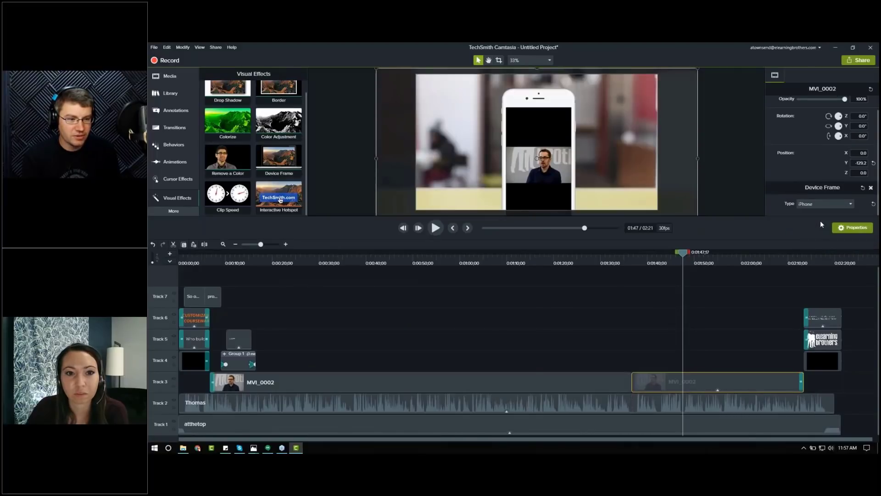
pyautogui.click(829, 204)
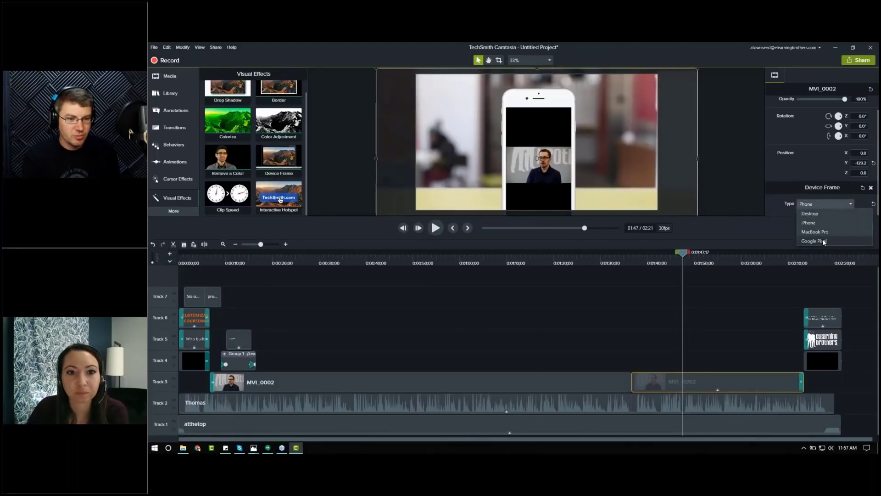
pyautogui.click(822, 233)
pyautogui.click(531, 61)
pyautogui.click(531, 62)
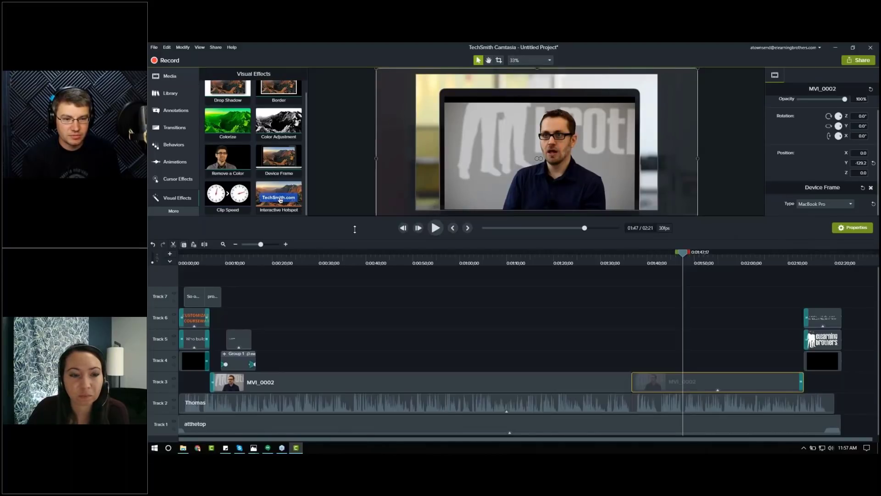
# Step: Remove the Device Frame effect from the second MVI_0002 clip and deselect it
pyautogui.moveTo(354, 218); pyautogui.dragTo(353, 303)
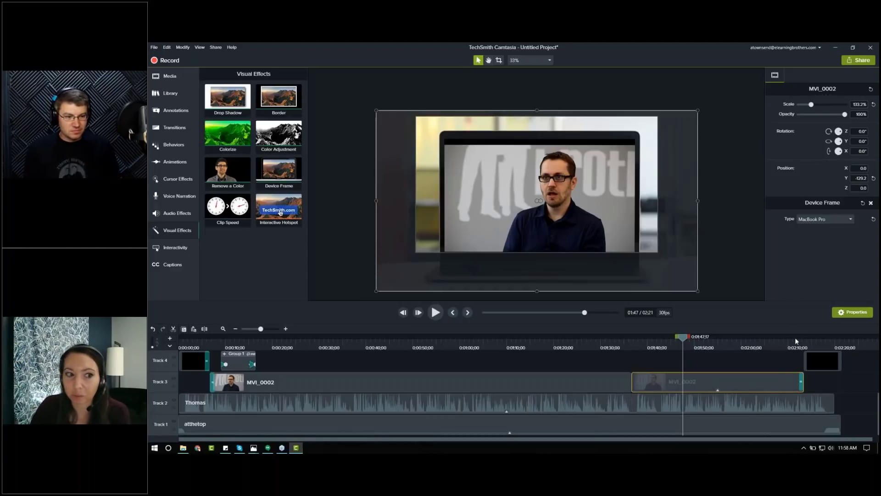
pyautogui.click(870, 202)
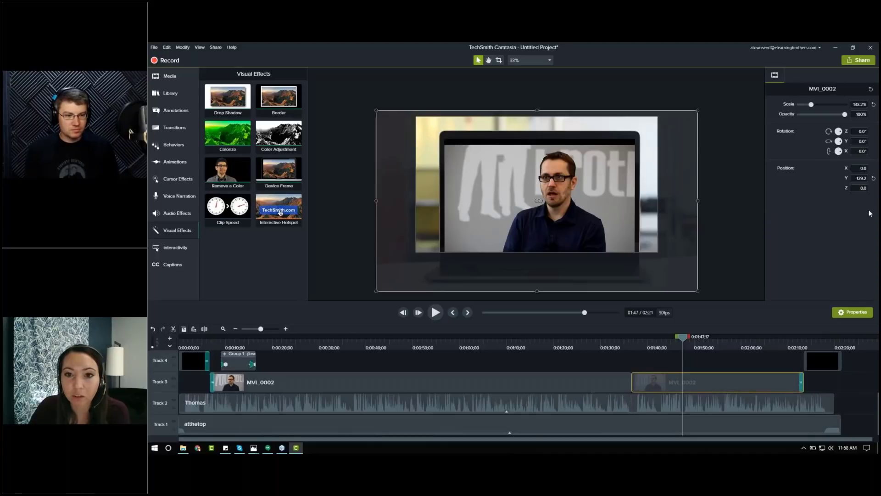
pyautogui.click(627, 364)
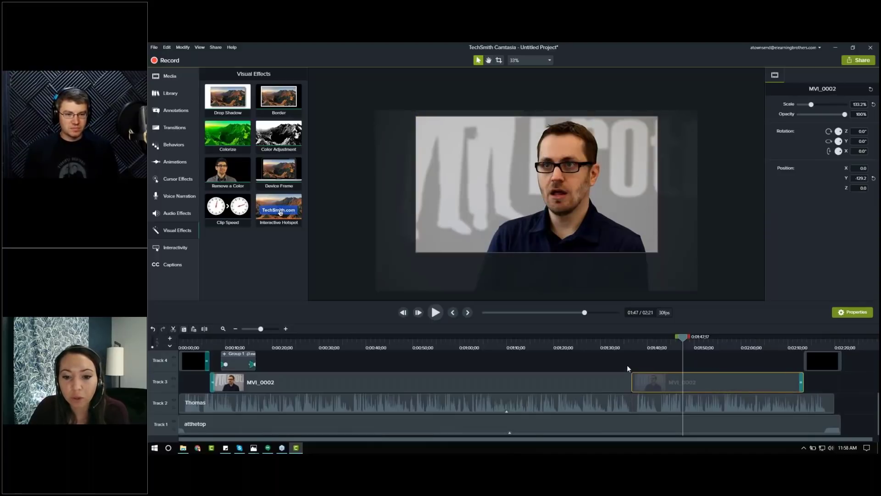
pyautogui.click(485, 344)
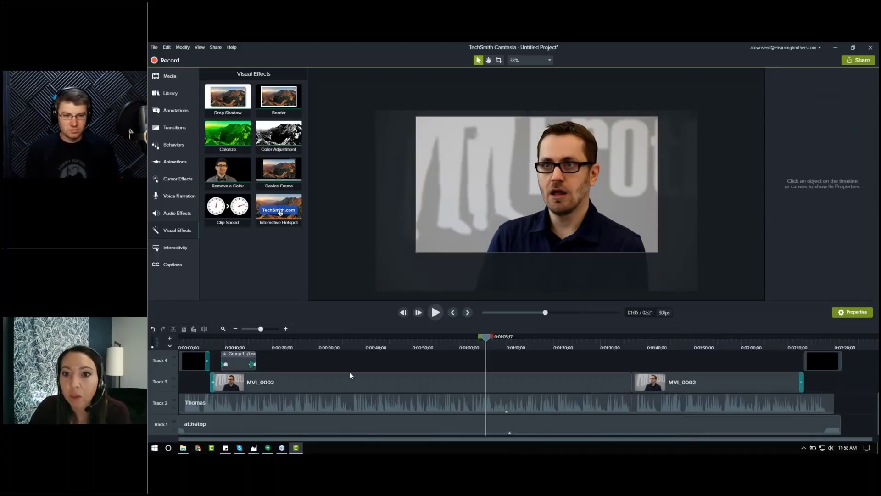
pyautogui.click(224, 327)
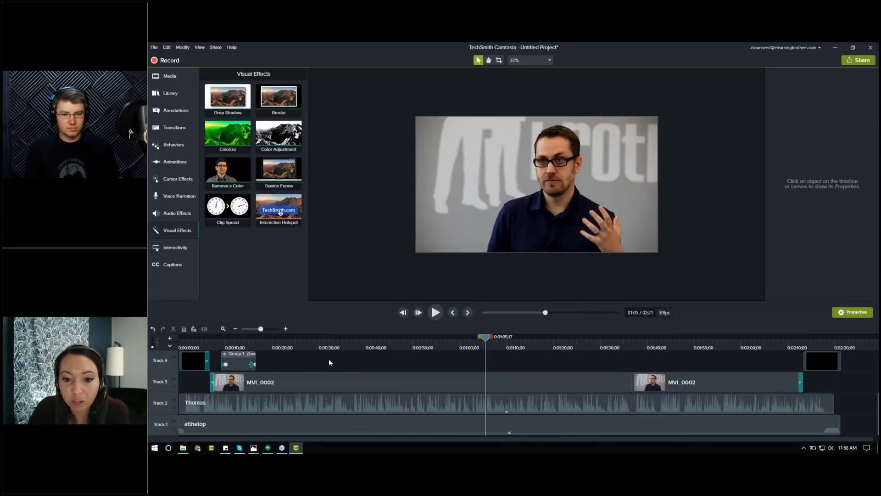
pyautogui.moveTo(354, 301); pyautogui.dragTo(362, 252)
pyautogui.click(549, 60)
pyautogui.click(532, 67)
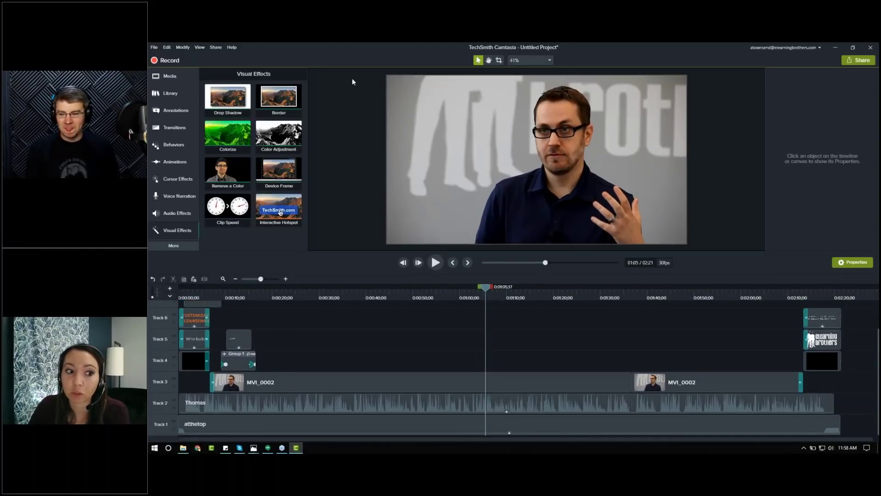
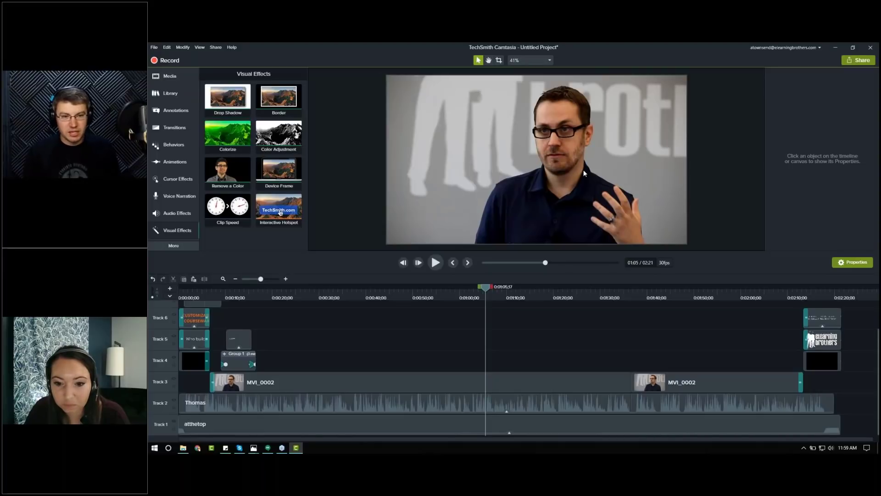
# Step: Detach the canvas into its own window, then reattach it and restore the panel layout
pyautogui.click(550, 61)
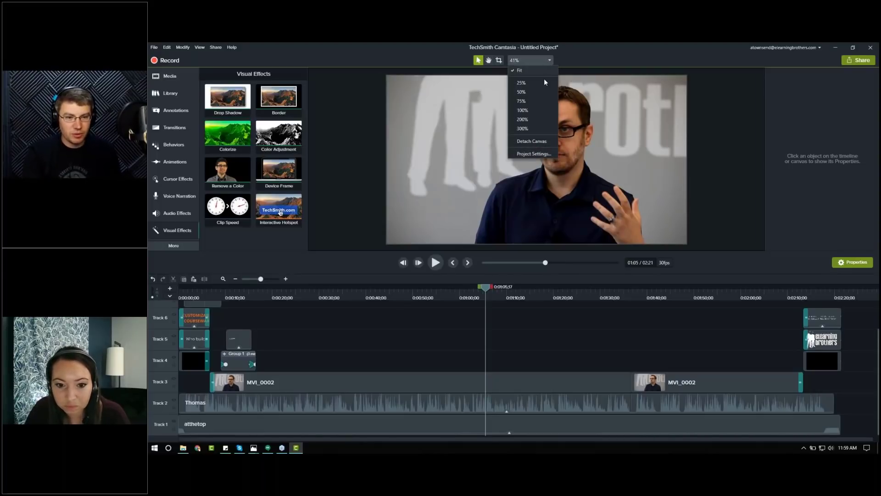
pyautogui.click(536, 145)
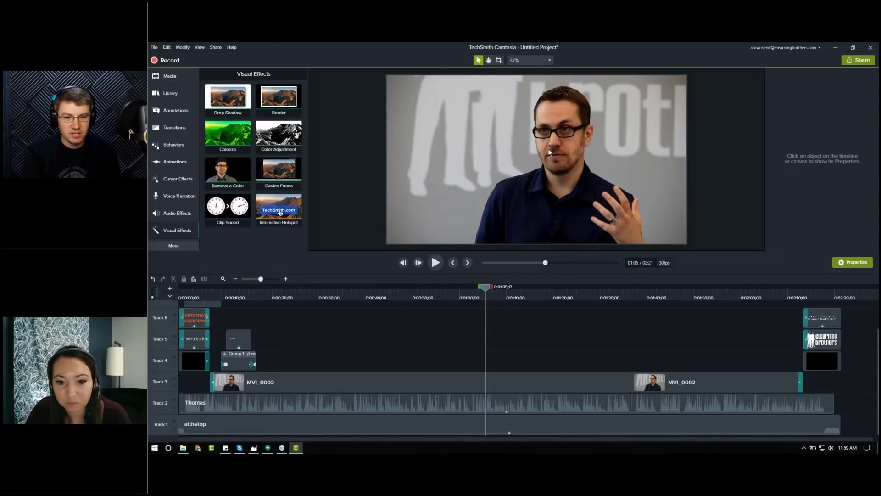
pyautogui.moveTo(563, 138); pyautogui.dragTo(149, 119)
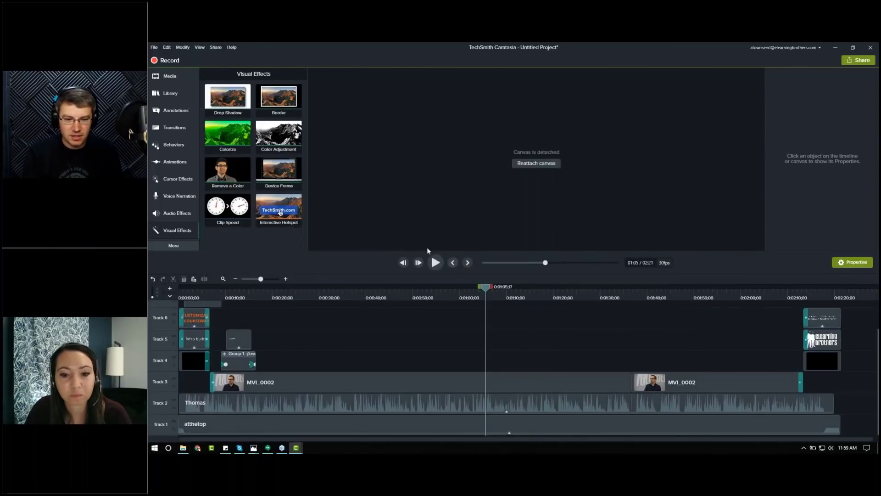
pyautogui.moveTo(385, 251); pyautogui.dragTo(385, 109)
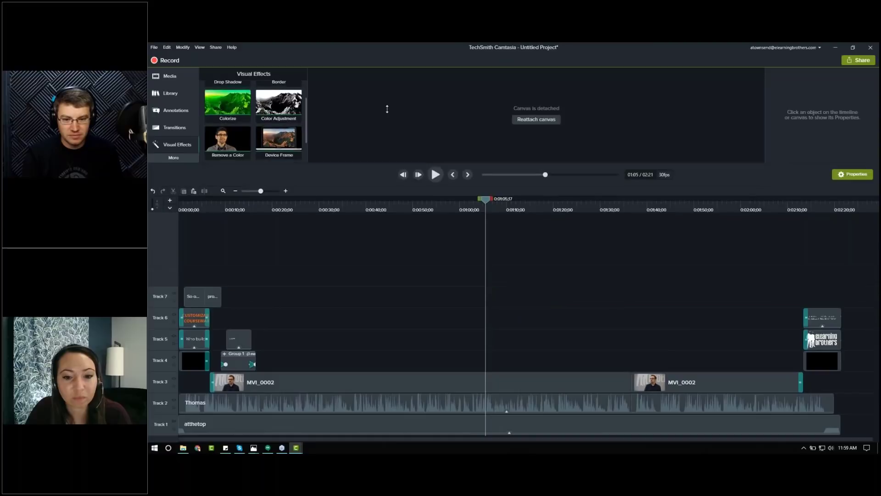
pyautogui.click(543, 123)
pyautogui.moveTo(382, 163); pyautogui.dragTo(373, 254)
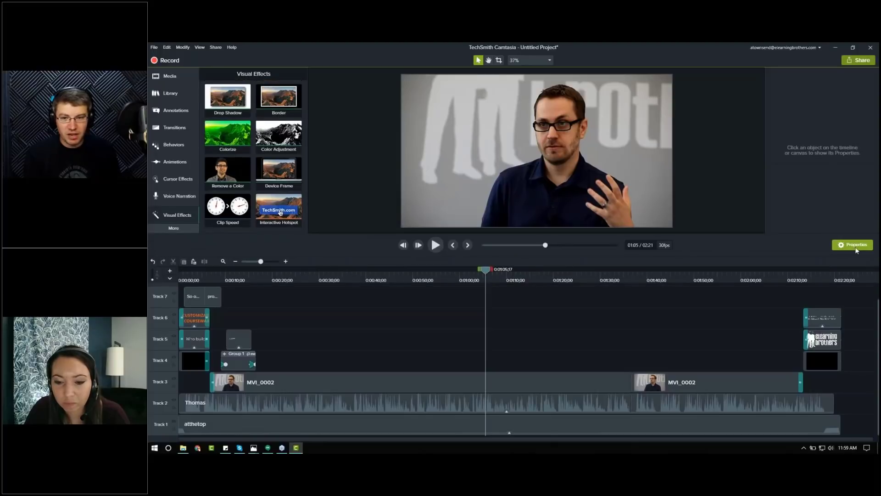
# Step: Hide and reshow the properties panel and the media bin panel
pyautogui.click(854, 247)
pyautogui.click(170, 77)
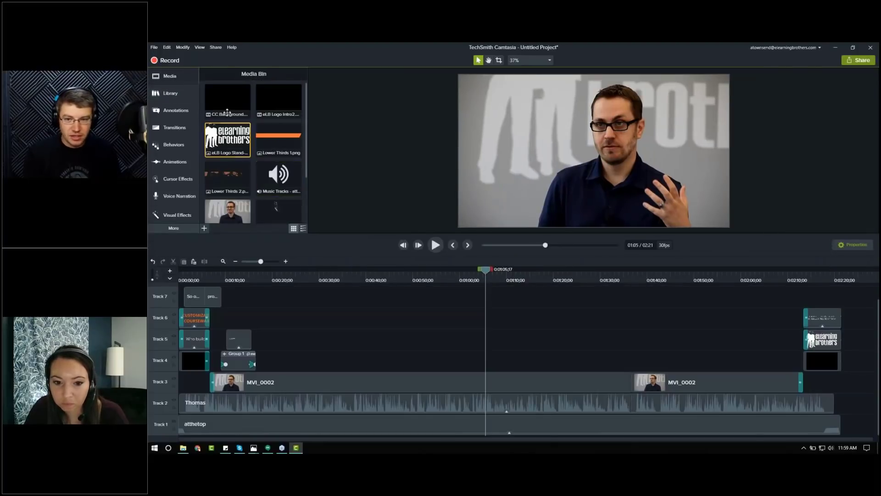
pyautogui.click(169, 76)
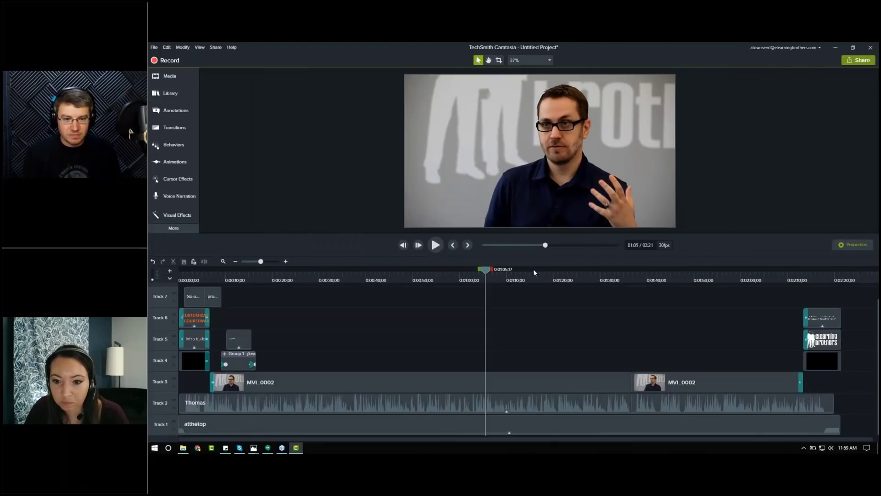
pyautogui.click(192, 78)
pyautogui.click(846, 246)
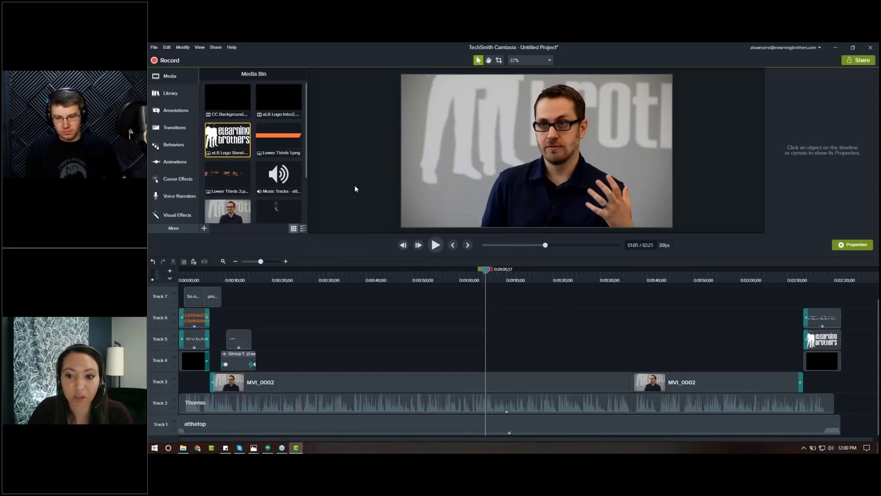
# Step: Show the marker track, add a timeline marker near 0:50 and a clip marker on MVI_0002 near 0:57
pyautogui.click(170, 281)
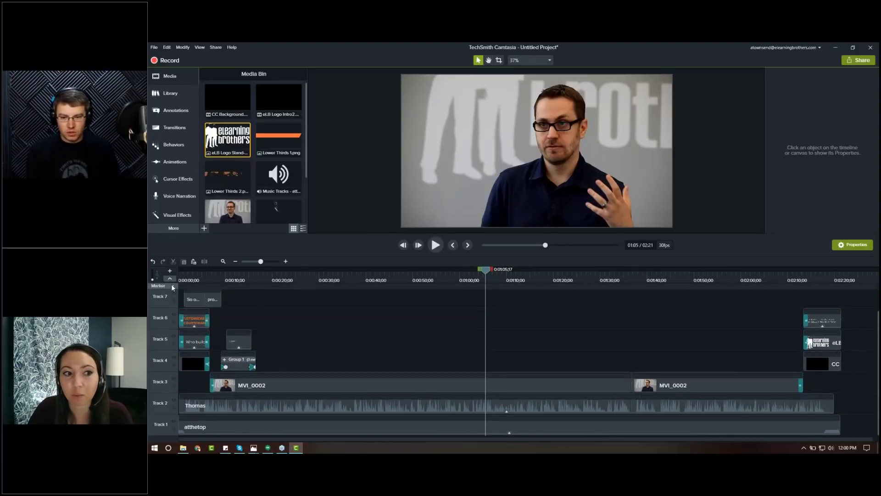
pyautogui.click(172, 286)
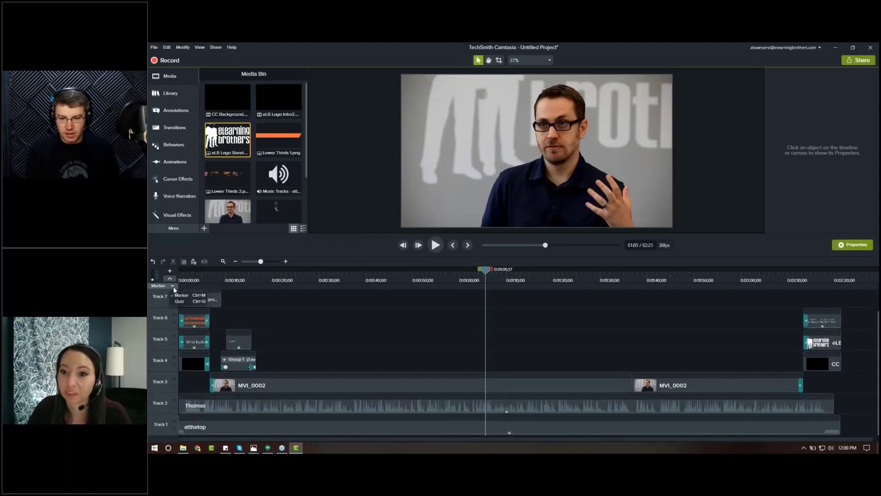
pyautogui.click(170, 280)
pyautogui.click(170, 279)
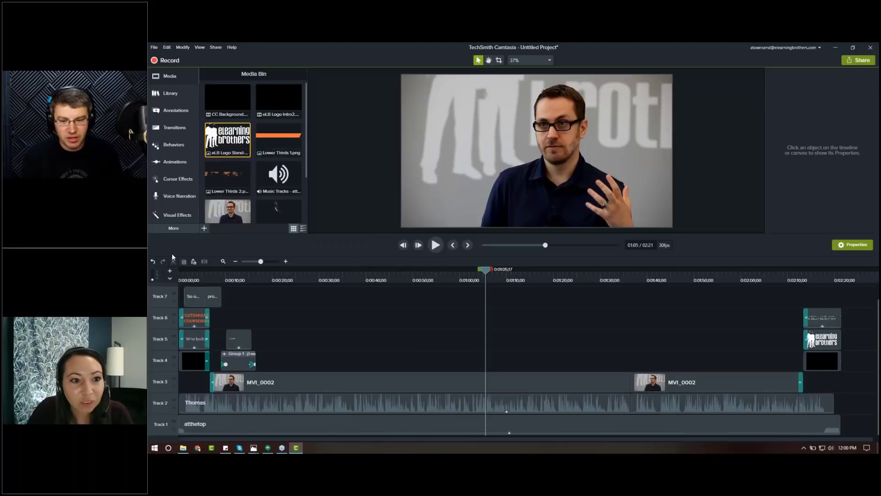
pyautogui.click(172, 279)
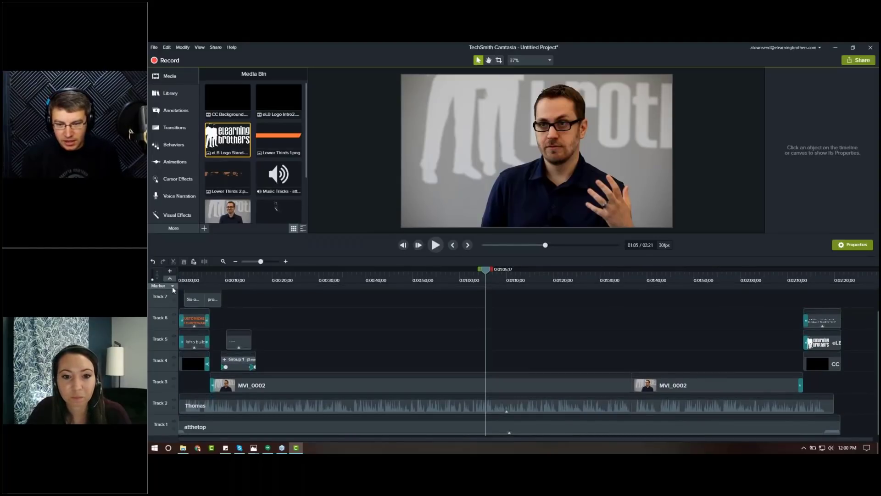
pyautogui.click(173, 285)
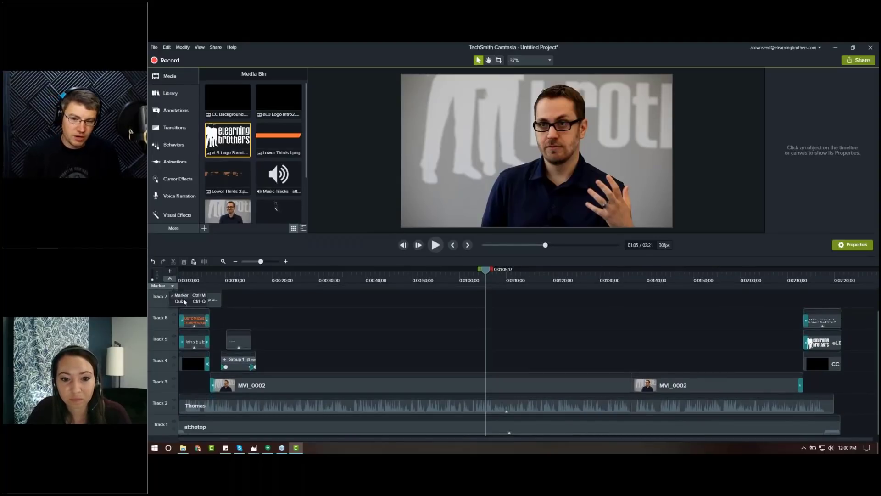
pyautogui.click(224, 276)
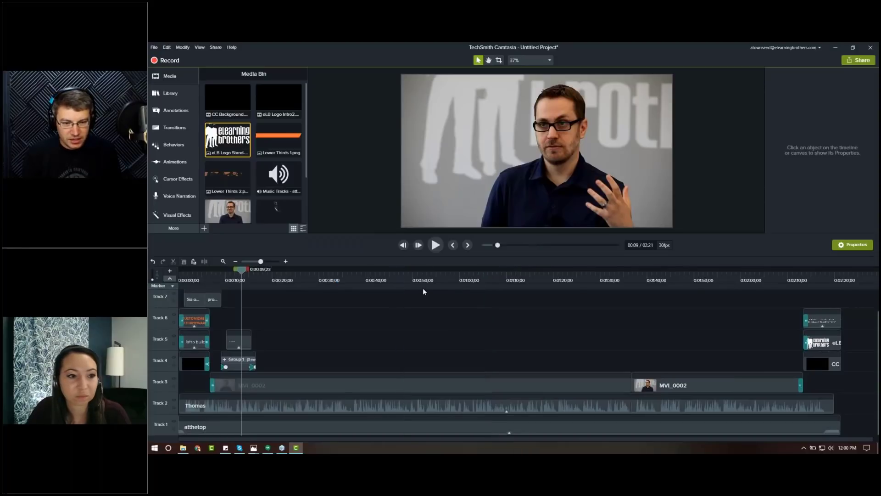
pyautogui.click(428, 356)
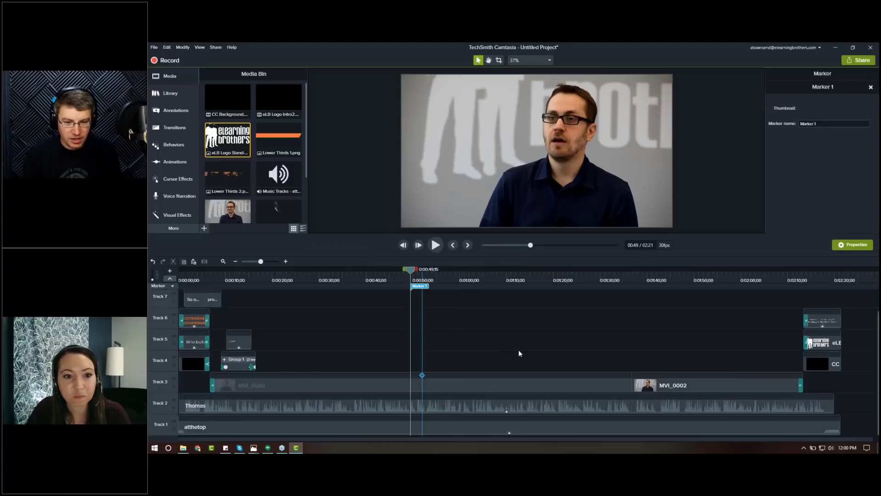
pyautogui.click(448, 375)
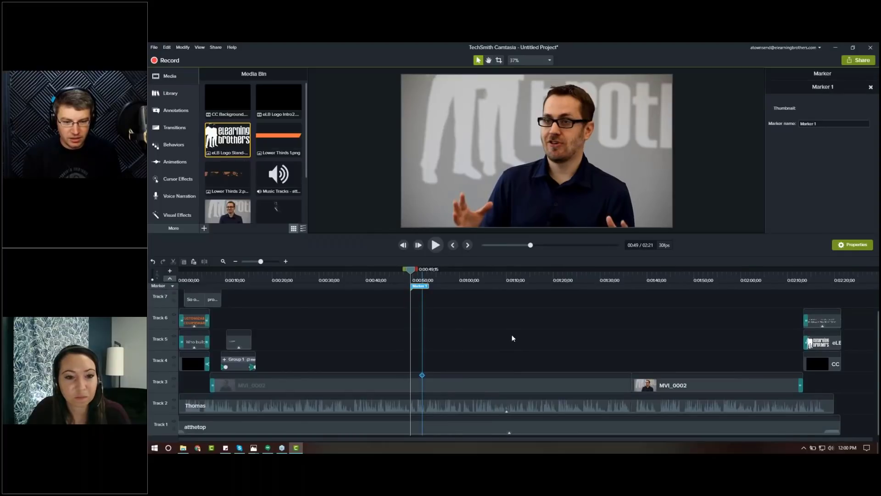
# Step: Delete both the timeline marker and the clip marker, and hide the marker track
pyautogui.click(412, 288)
pyautogui.rightClick(412, 288)
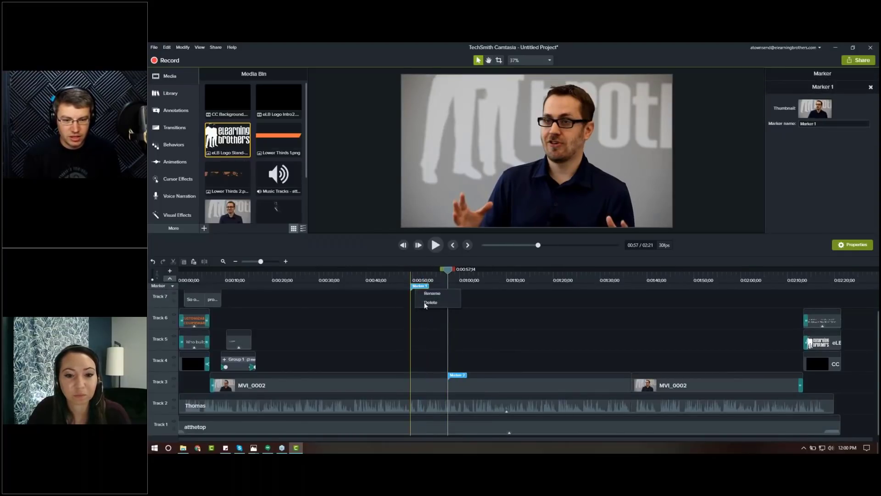
pyautogui.click(432, 302)
pyautogui.rightClick(455, 378)
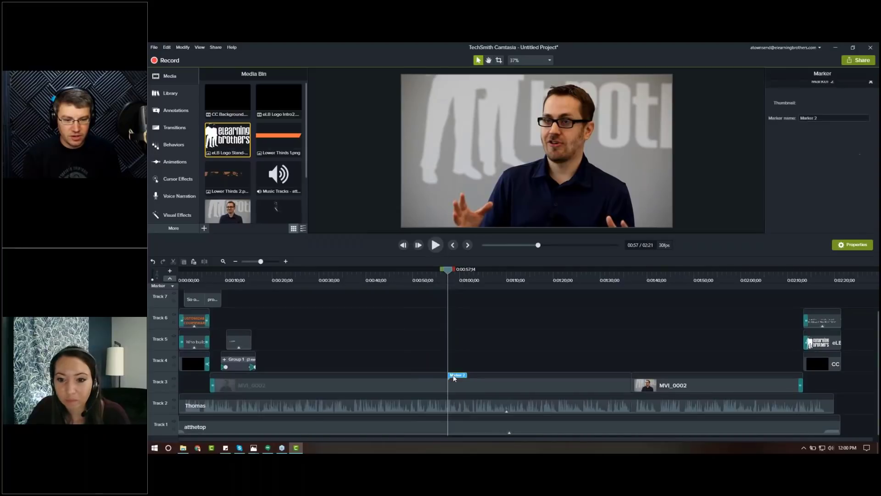
pyautogui.click(469, 392)
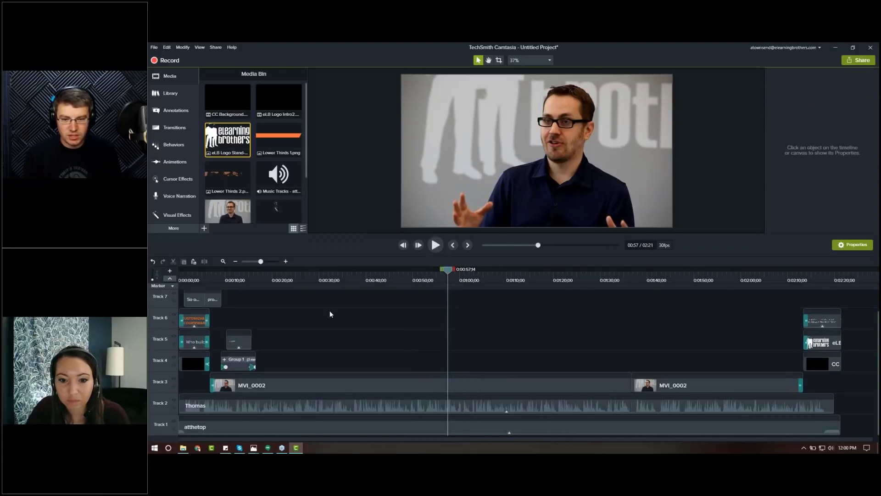
pyautogui.click(169, 279)
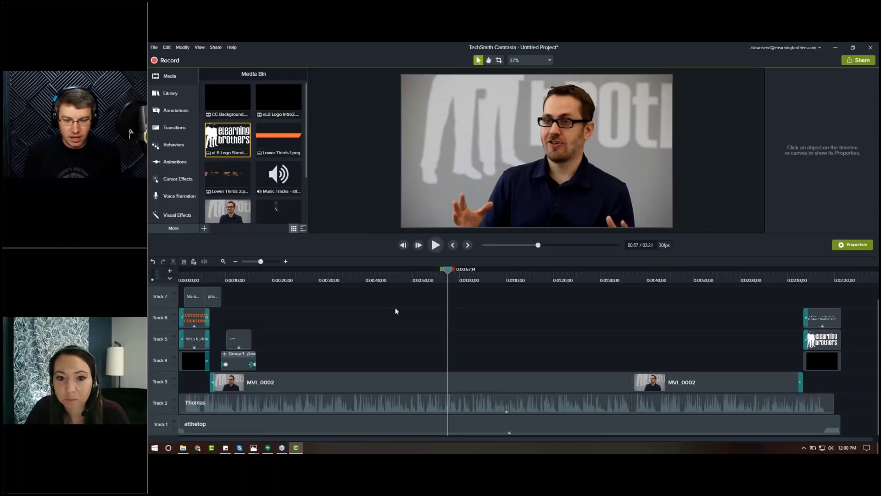
pyautogui.click(422, 278)
pyautogui.click(397, 278)
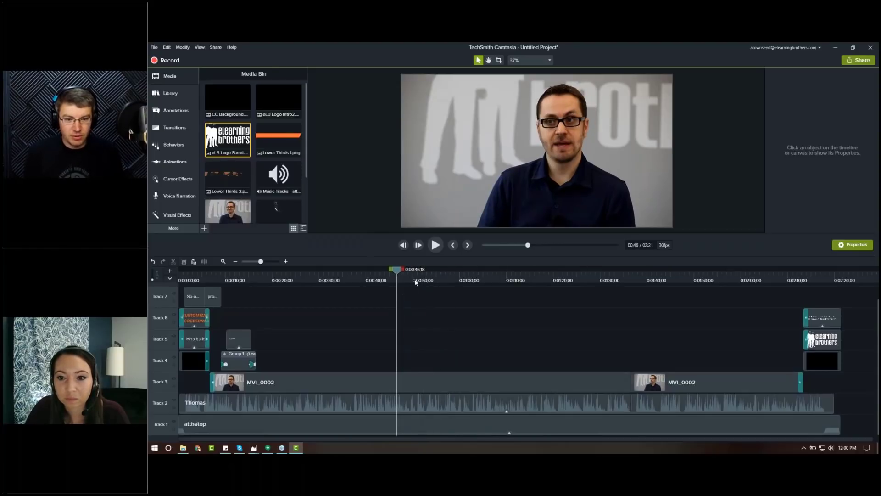
pyautogui.click(415, 279)
pyautogui.click(171, 278)
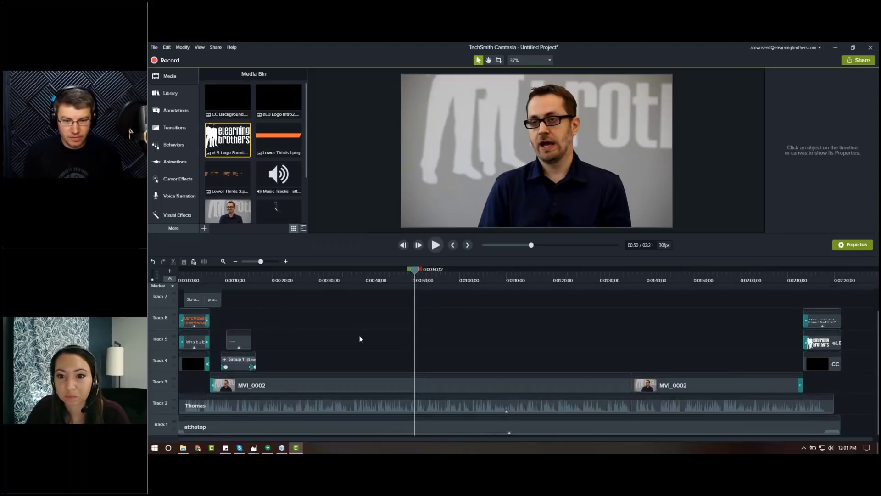
pyautogui.click(170, 279)
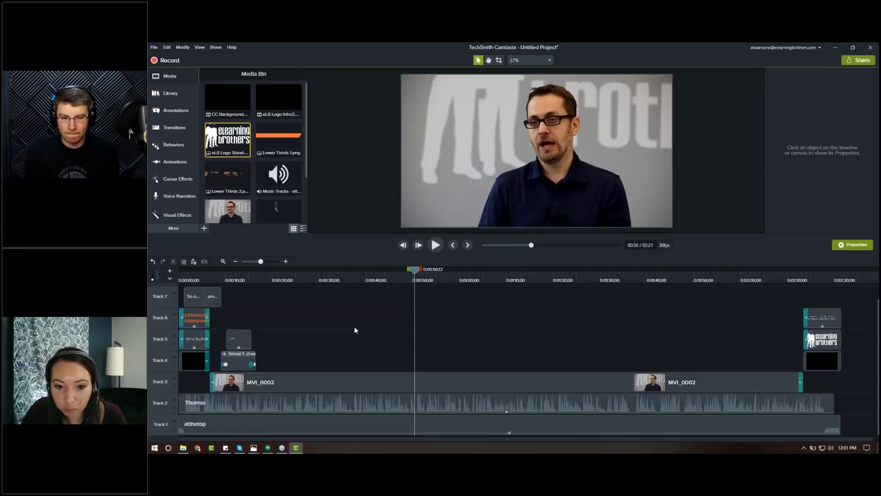
# Step: Split the second MVI_0002 clip at about 0:56 and 1:00 to isolate a short segment
pyautogui.click(443, 281)
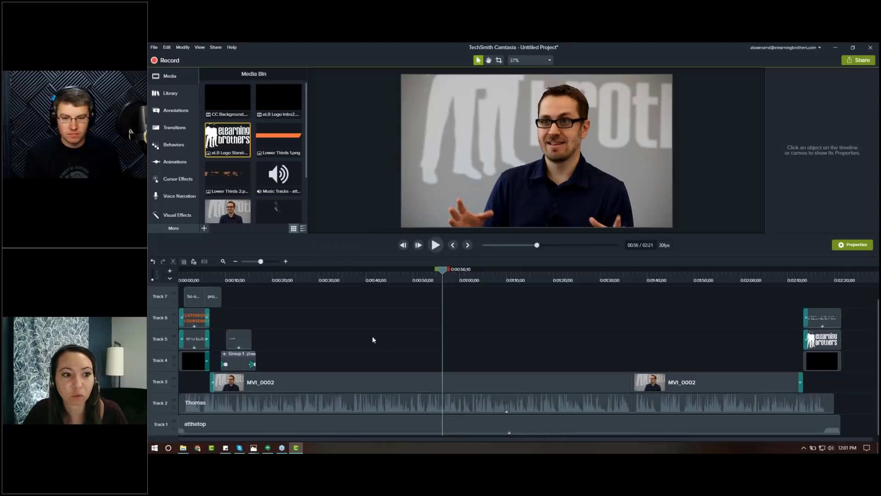
pyautogui.click(450, 381)
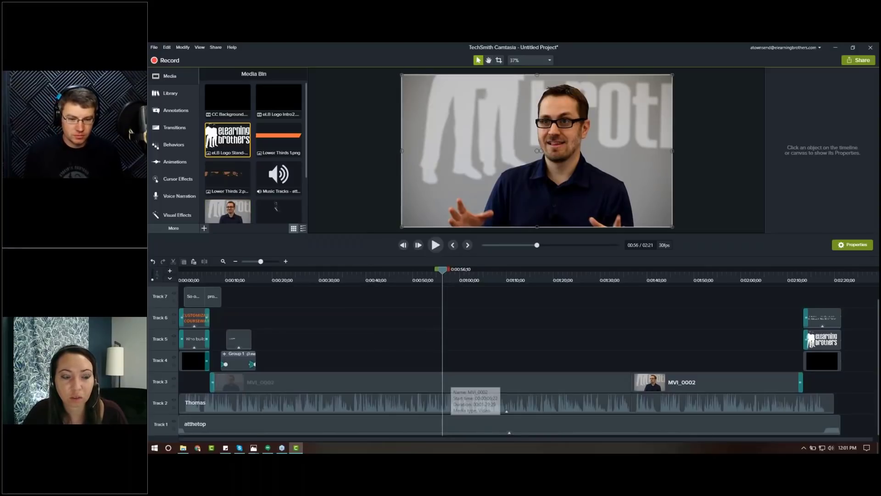
pyautogui.click(455, 385)
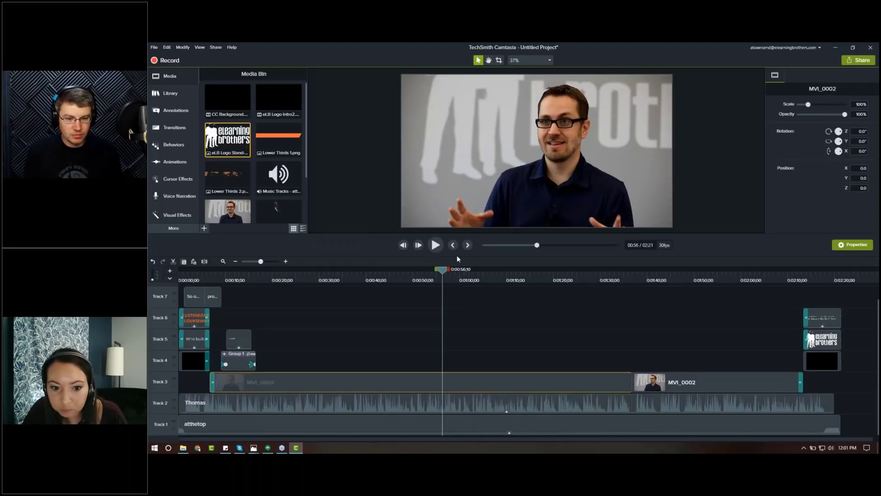
pyautogui.press('s')
pyautogui.click(459, 277)
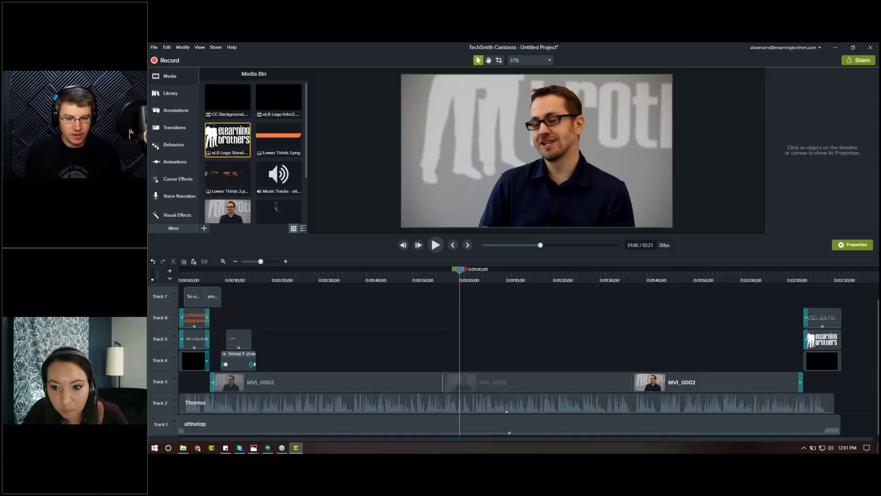
pyautogui.click(453, 387)
pyautogui.press('s')
pyautogui.click(450, 277)
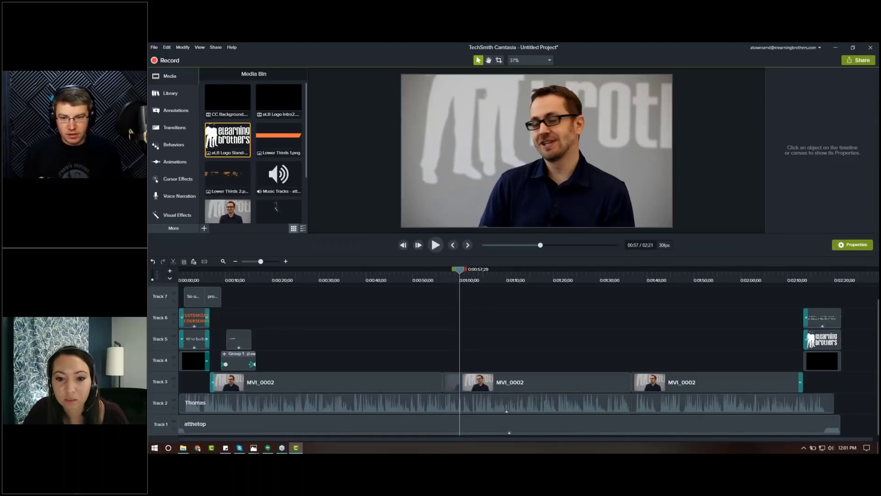
# Step: Apply the Device Frame effect to the short segment and move it up onto Track 4
pyautogui.click(177, 214)
pyautogui.moveTo(271, 174); pyautogui.dragTo(452, 387)
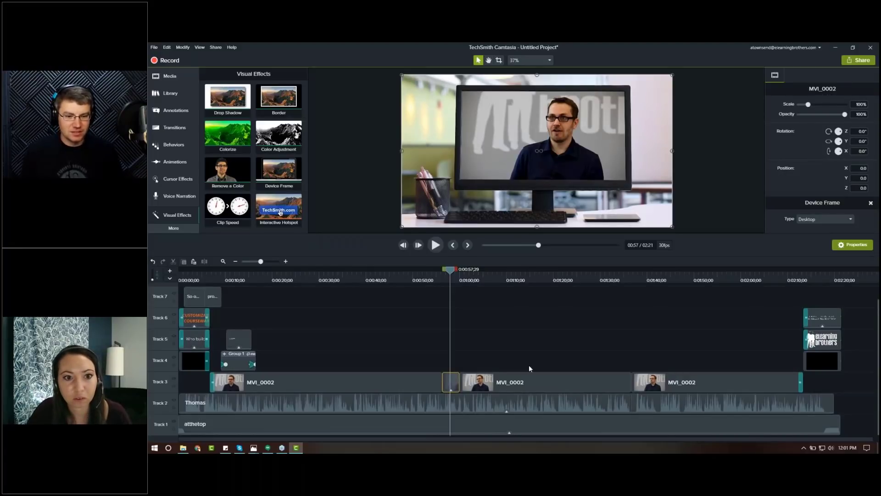
pyautogui.moveTo(447, 388); pyautogui.dragTo(480, 365)
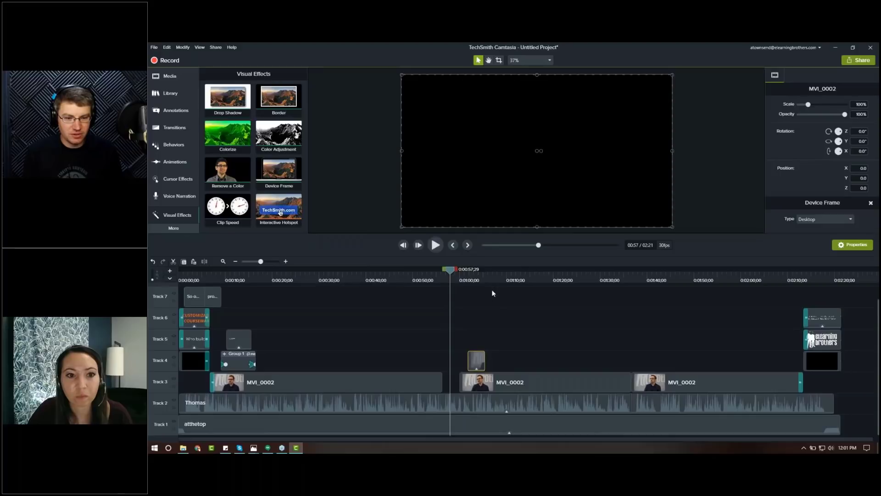
# Step: Scale the framed segment down to about 53% and place it in the canvas's lower-left corner
pyautogui.moveTo(464, 275); pyautogui.dragTo(472, 275)
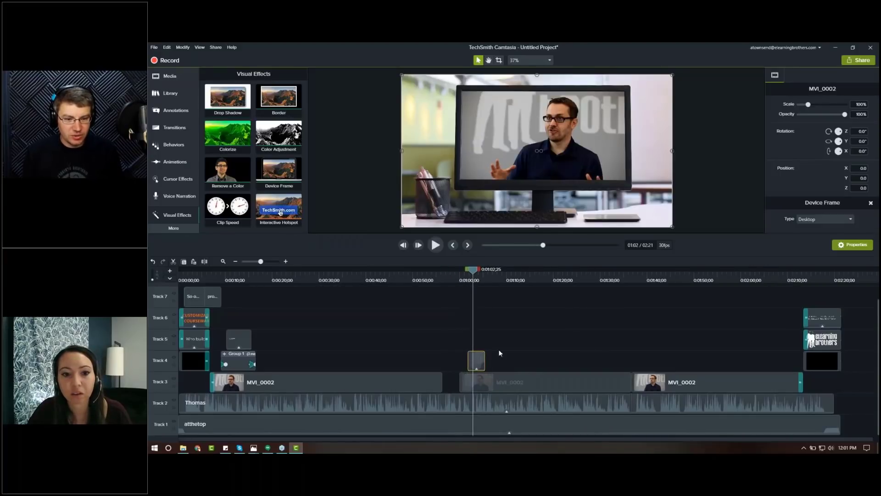
pyautogui.moveTo(672, 75); pyautogui.dragTo(629, 125)
pyautogui.moveTo(627, 181); pyautogui.dragTo(535, 192)
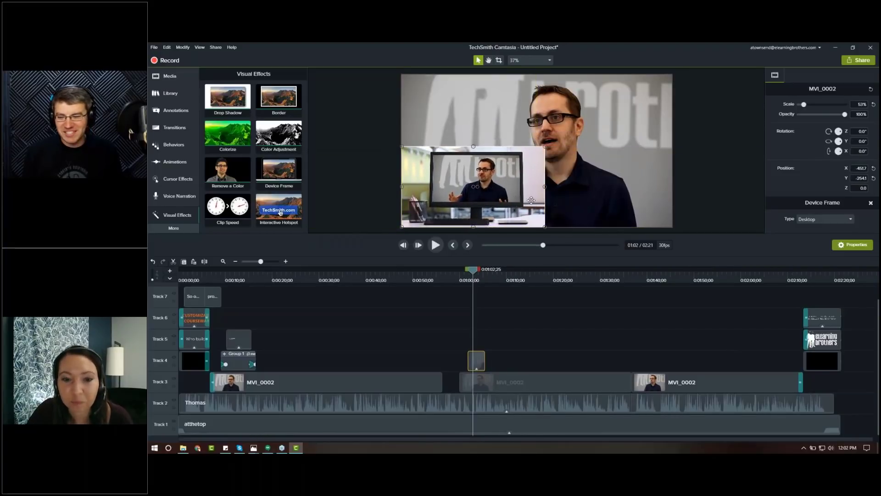
# Step: Try cropping the framed segment's right side, undo the crop, and deselect the clip
pyautogui.click(499, 61)
pyautogui.moveTo(545, 186); pyautogui.dragTo(519, 187)
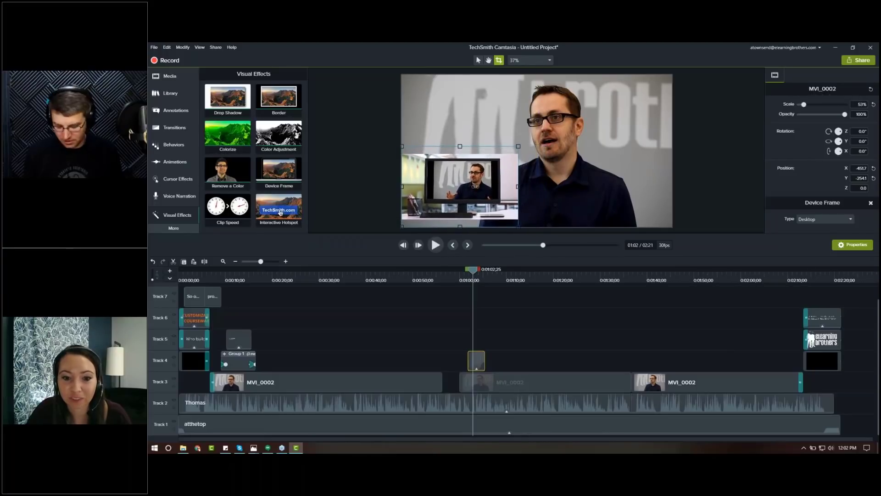
pyautogui.hotkey('ctrl', 'z')
pyautogui.click(478, 60)
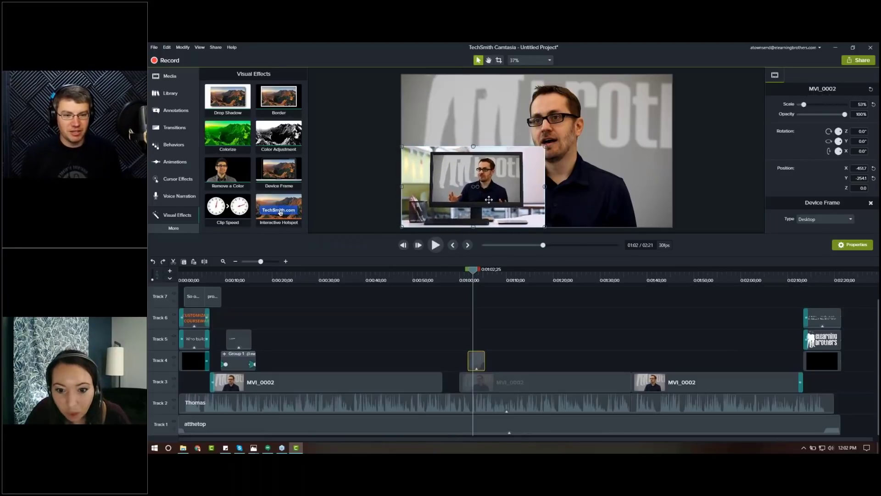
pyautogui.click(354, 203)
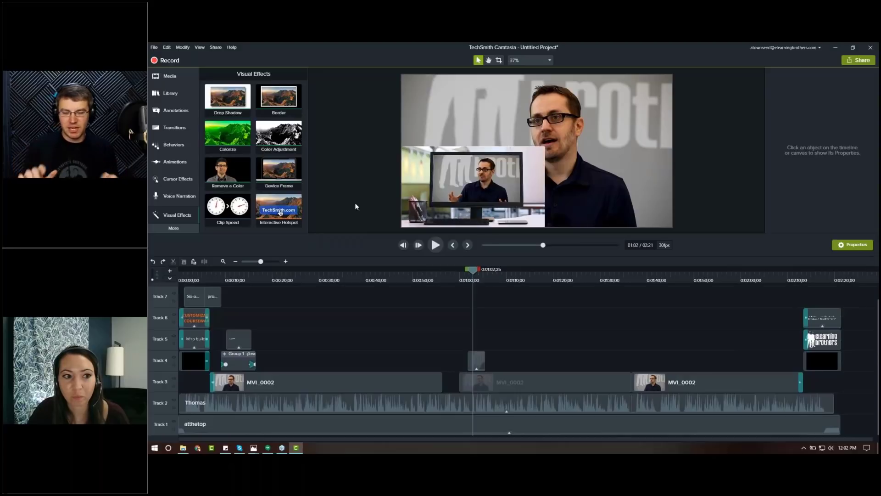
# Step: Move the device-framed segment from Track 4 back down into the gap on Track 3, then deselect it
pyautogui.click(482, 366)
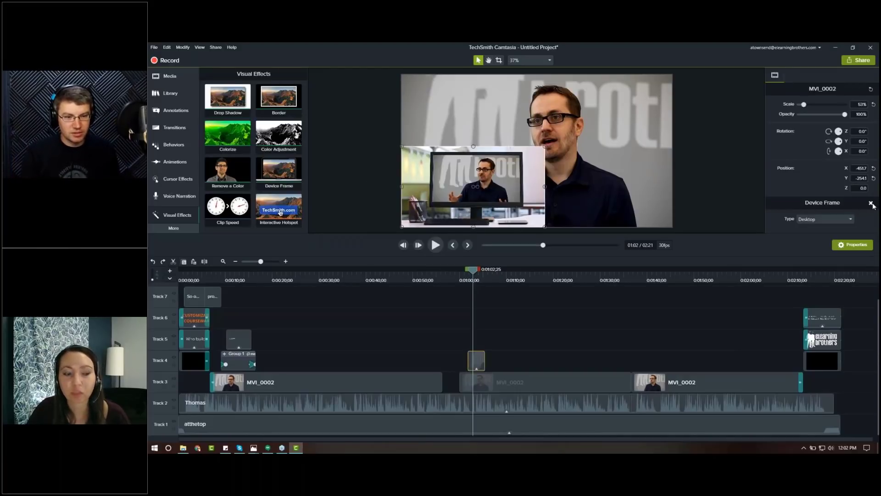
pyautogui.moveTo(475, 363); pyautogui.dragTo(453, 384)
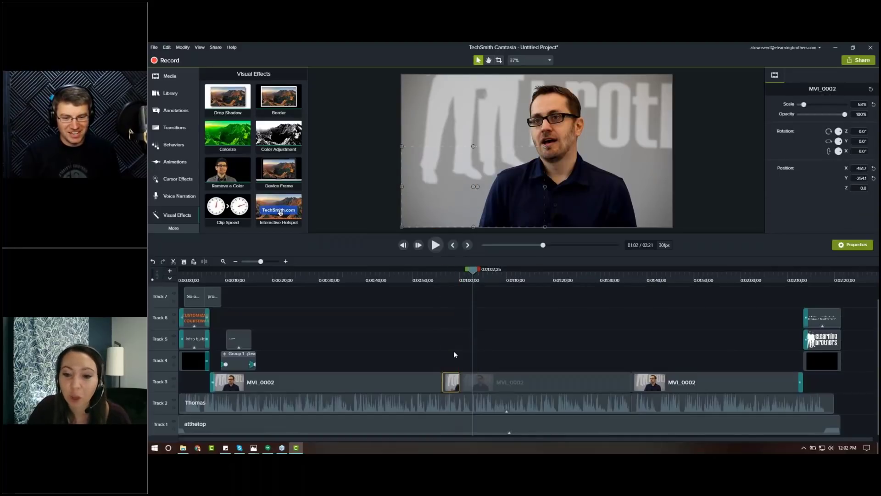
pyautogui.click(436, 345)
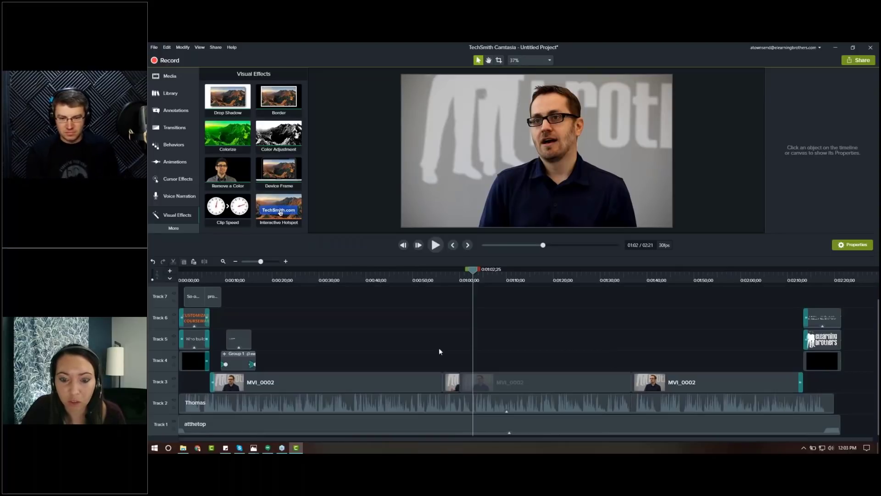
# Step: Open the Captions panel and play back the first caption on Track 7 in the caption editor, then close the editor
pyautogui.click(196, 274)
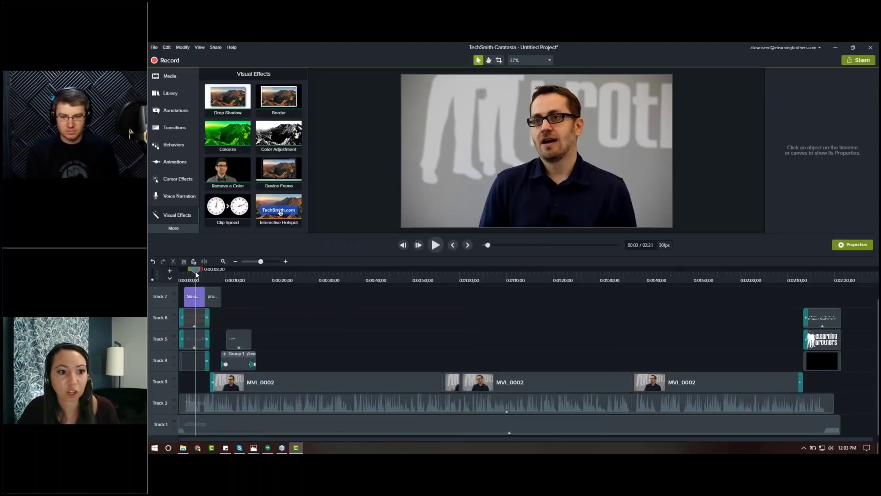
pyautogui.click(174, 227)
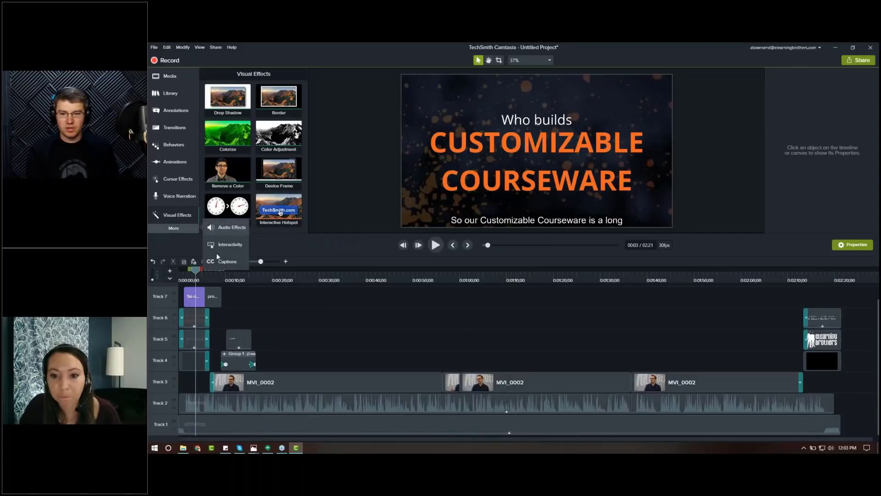
pyautogui.click(216, 262)
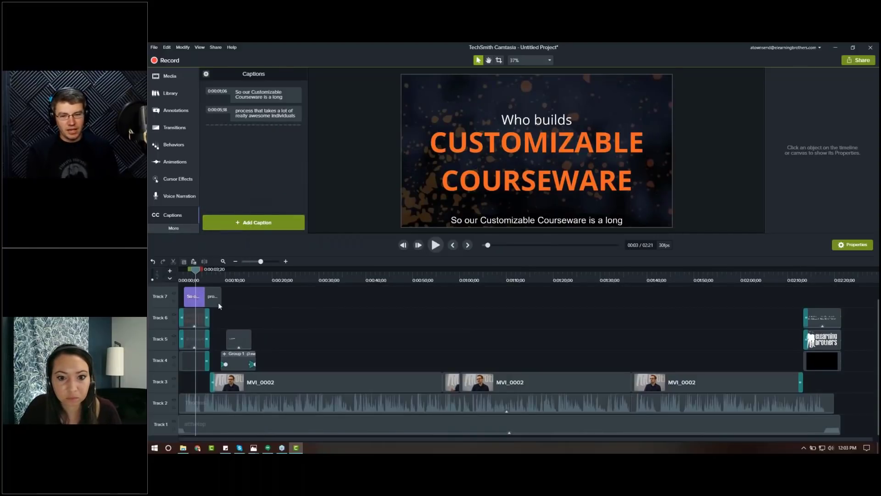
pyautogui.click(192, 298)
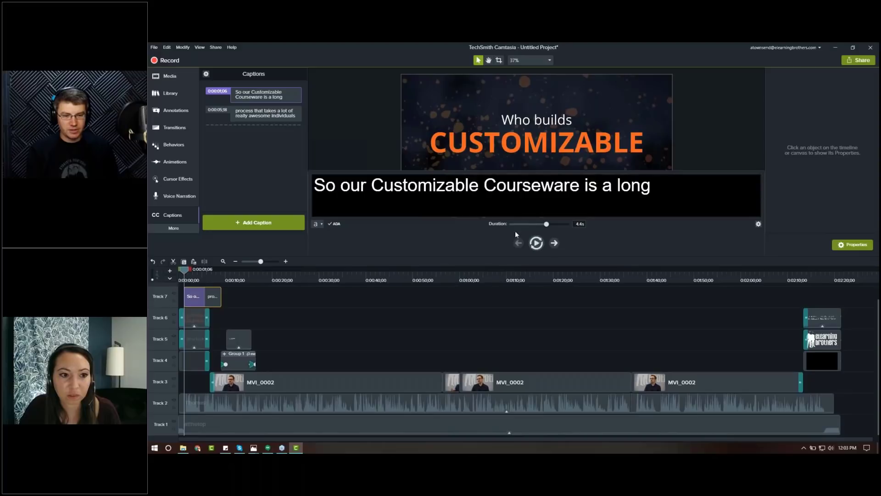
pyautogui.click(543, 247)
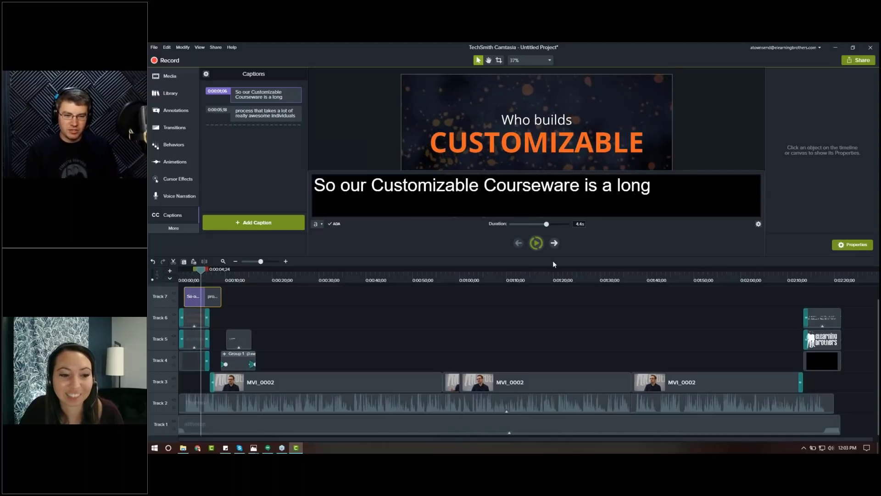
pyautogui.click(536, 243)
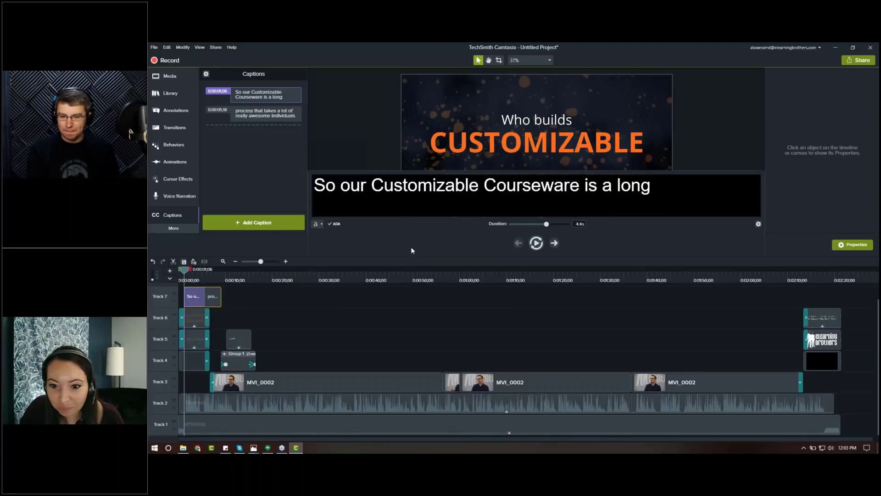
pyautogui.click(348, 320)
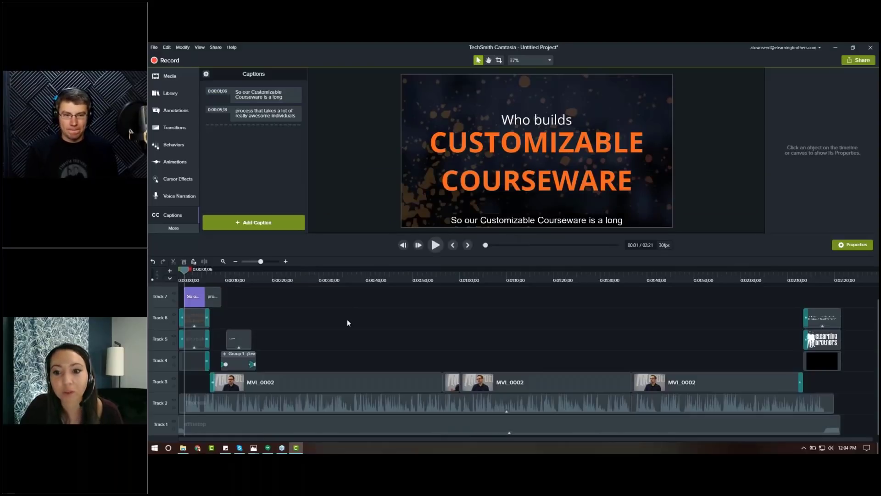